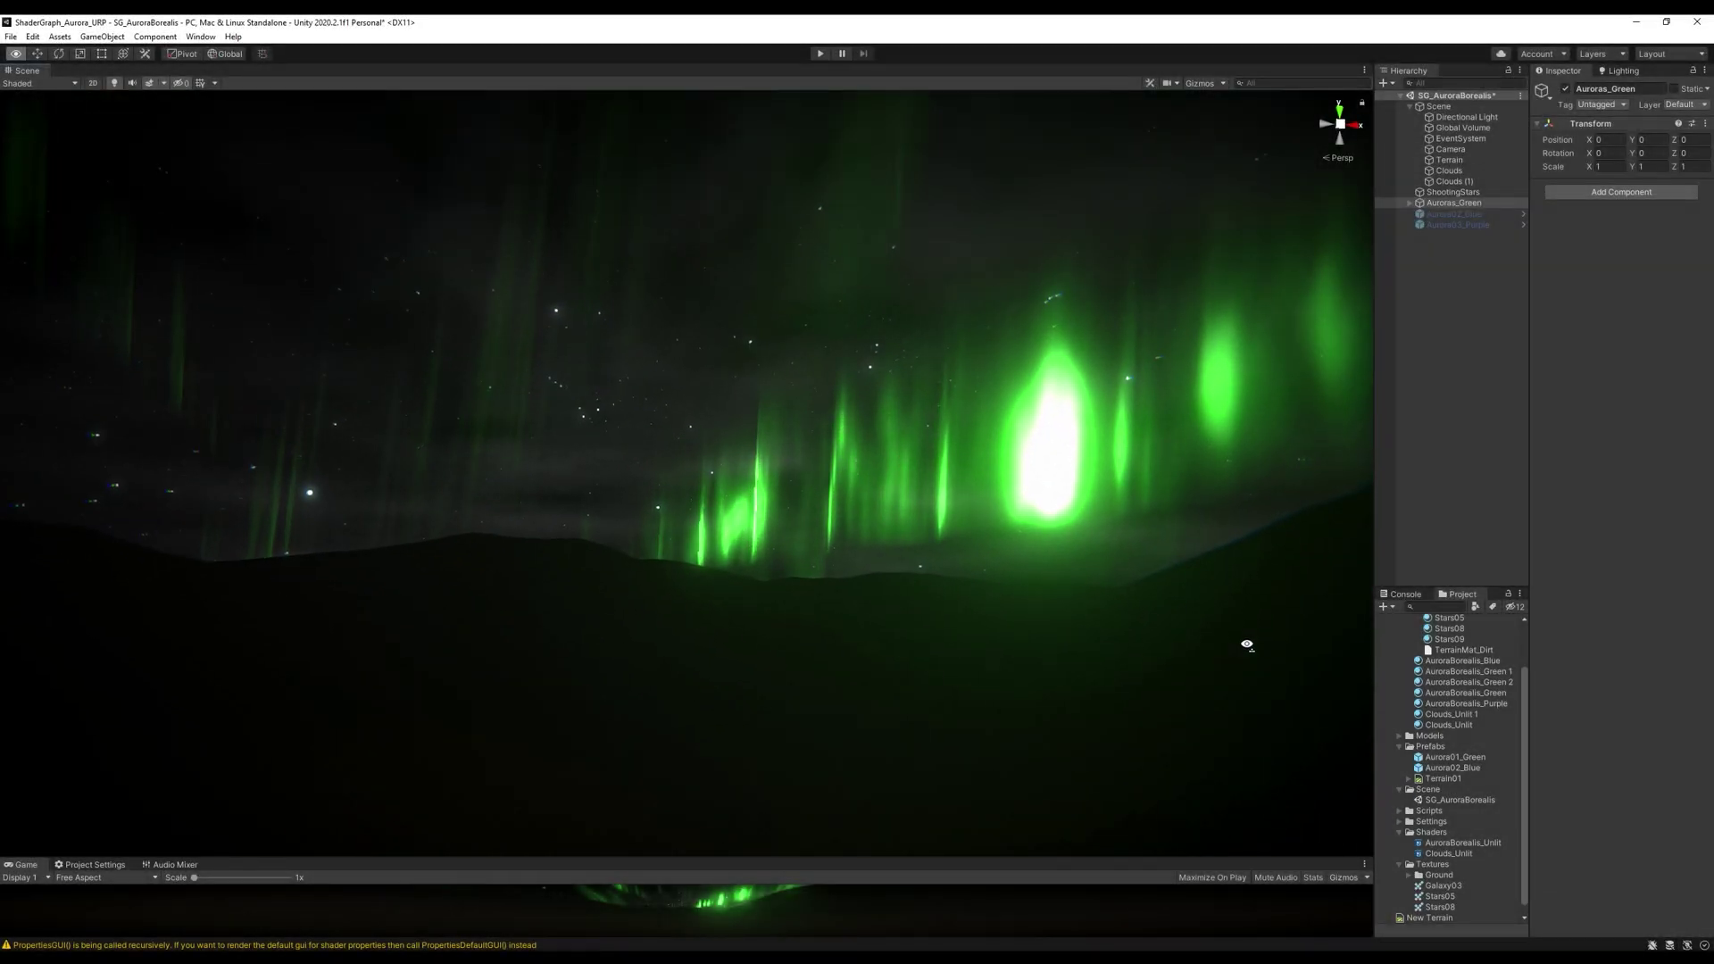
Deactivate the Auroras_Green object, and switch the Terrain object off and back on to compare the scene.
right_click_drag(1247, 643, 1144, 704)
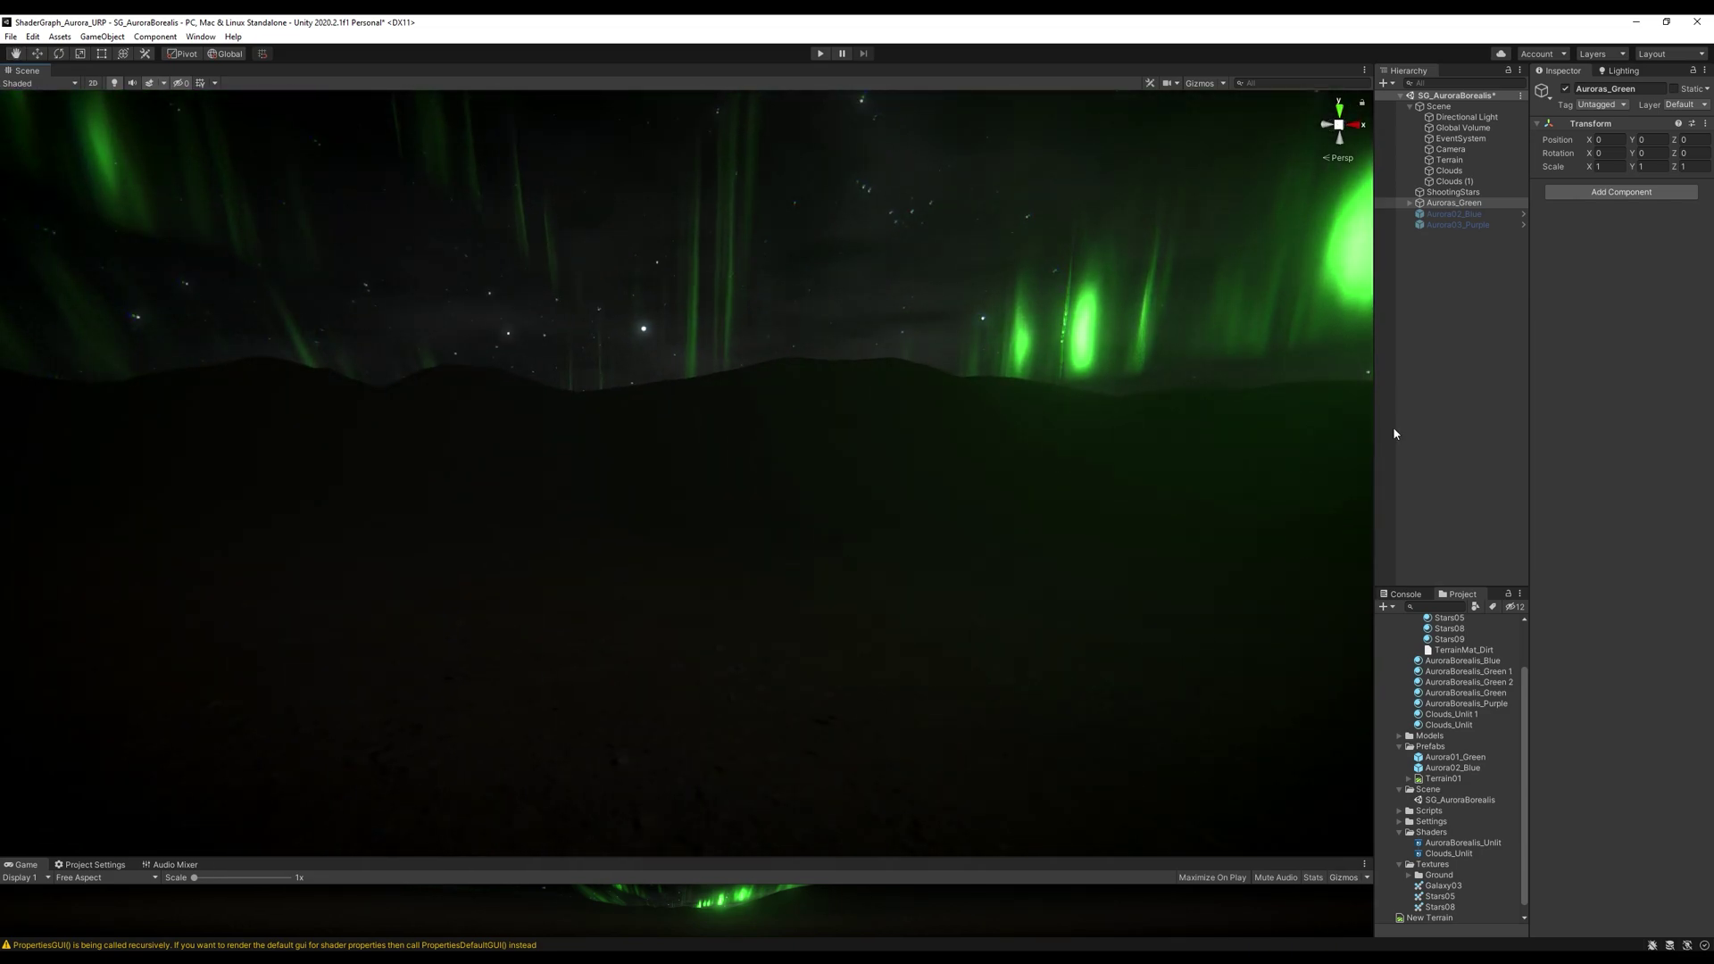
left_click(1565, 88)
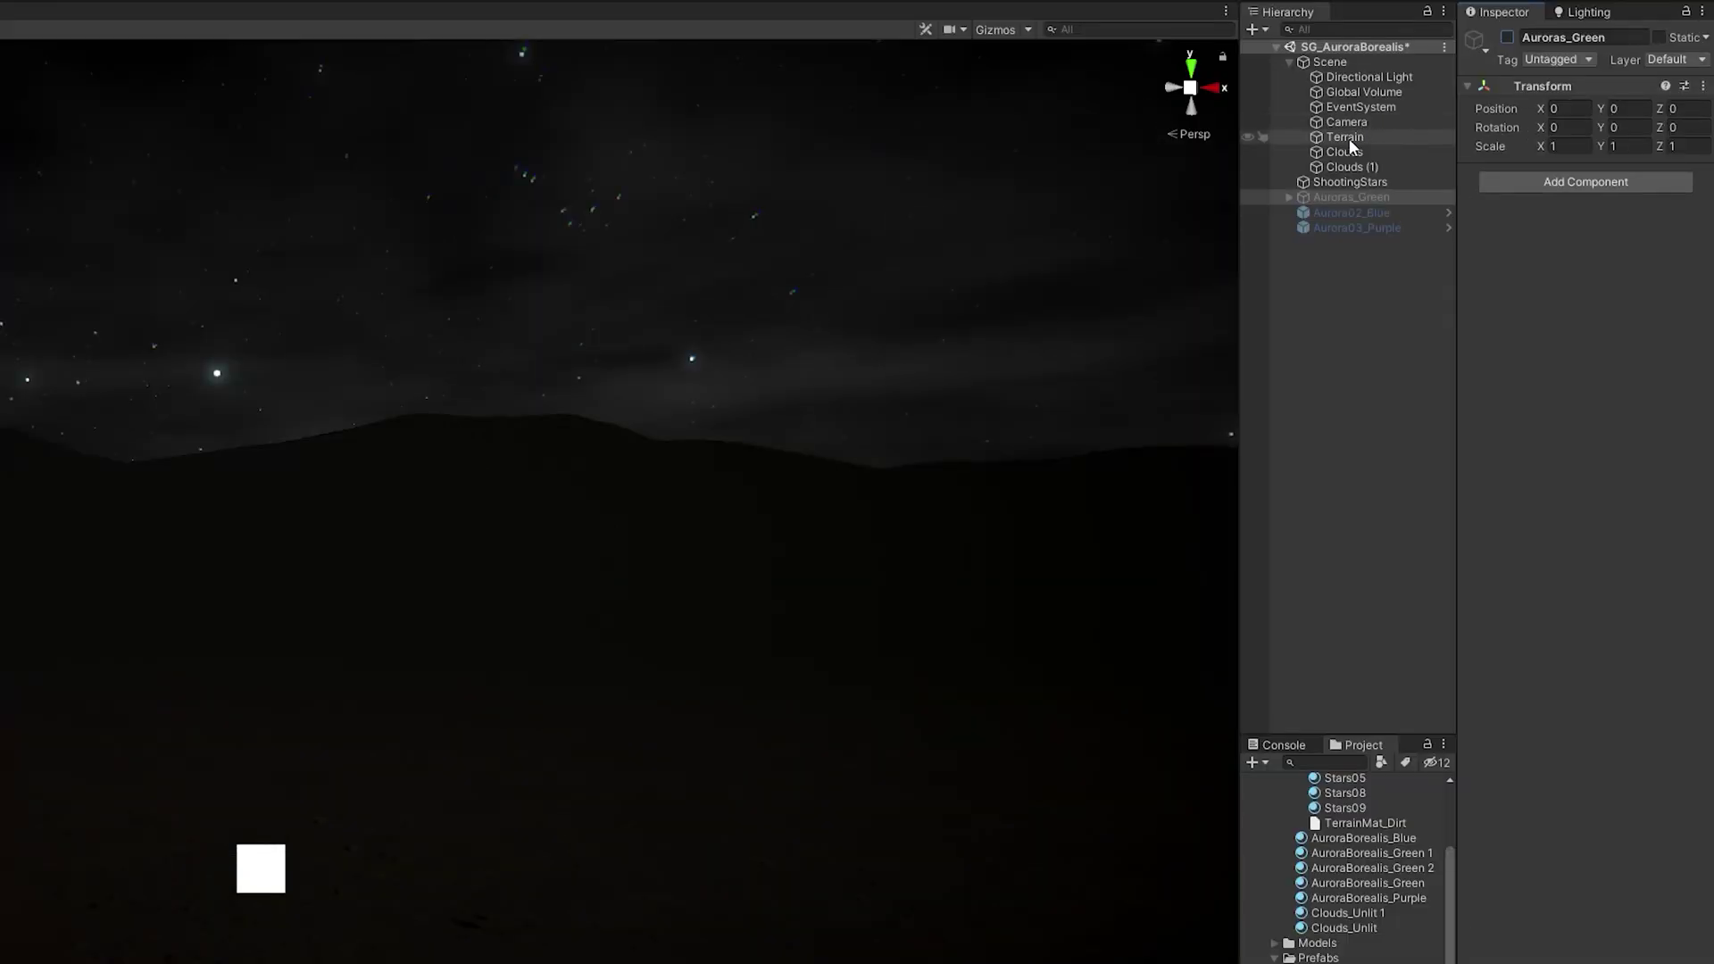
left_click(1434, 160)
left_click(1506, 36)
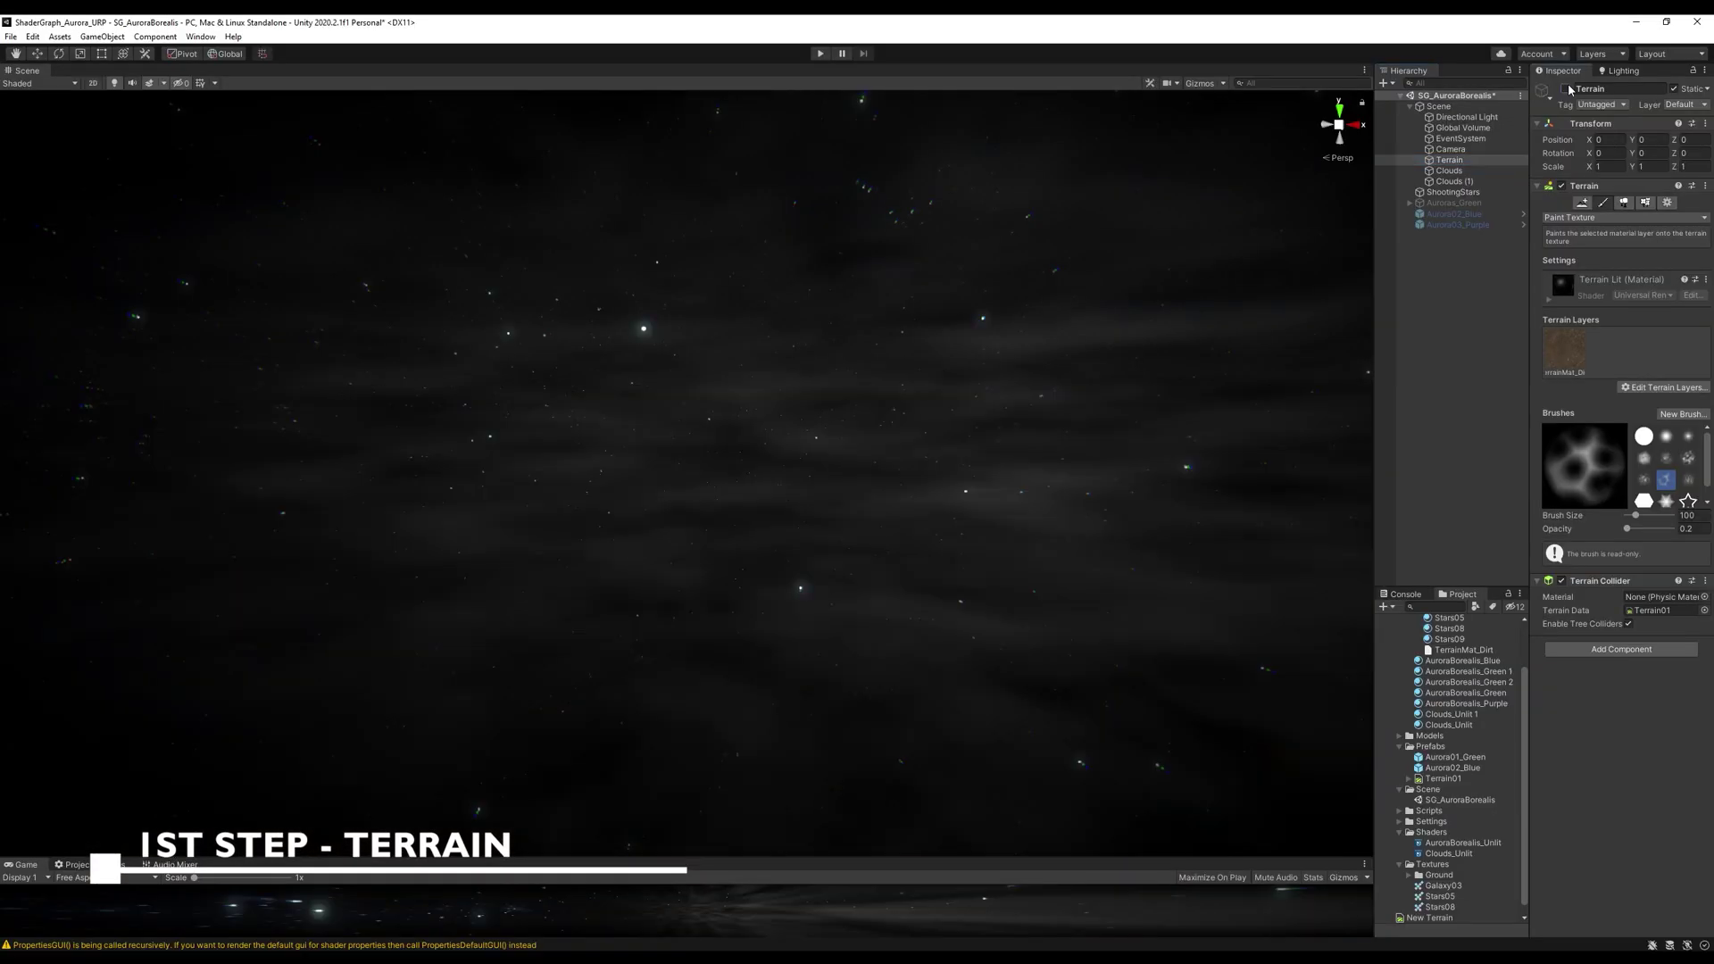
left_click(1565, 88)
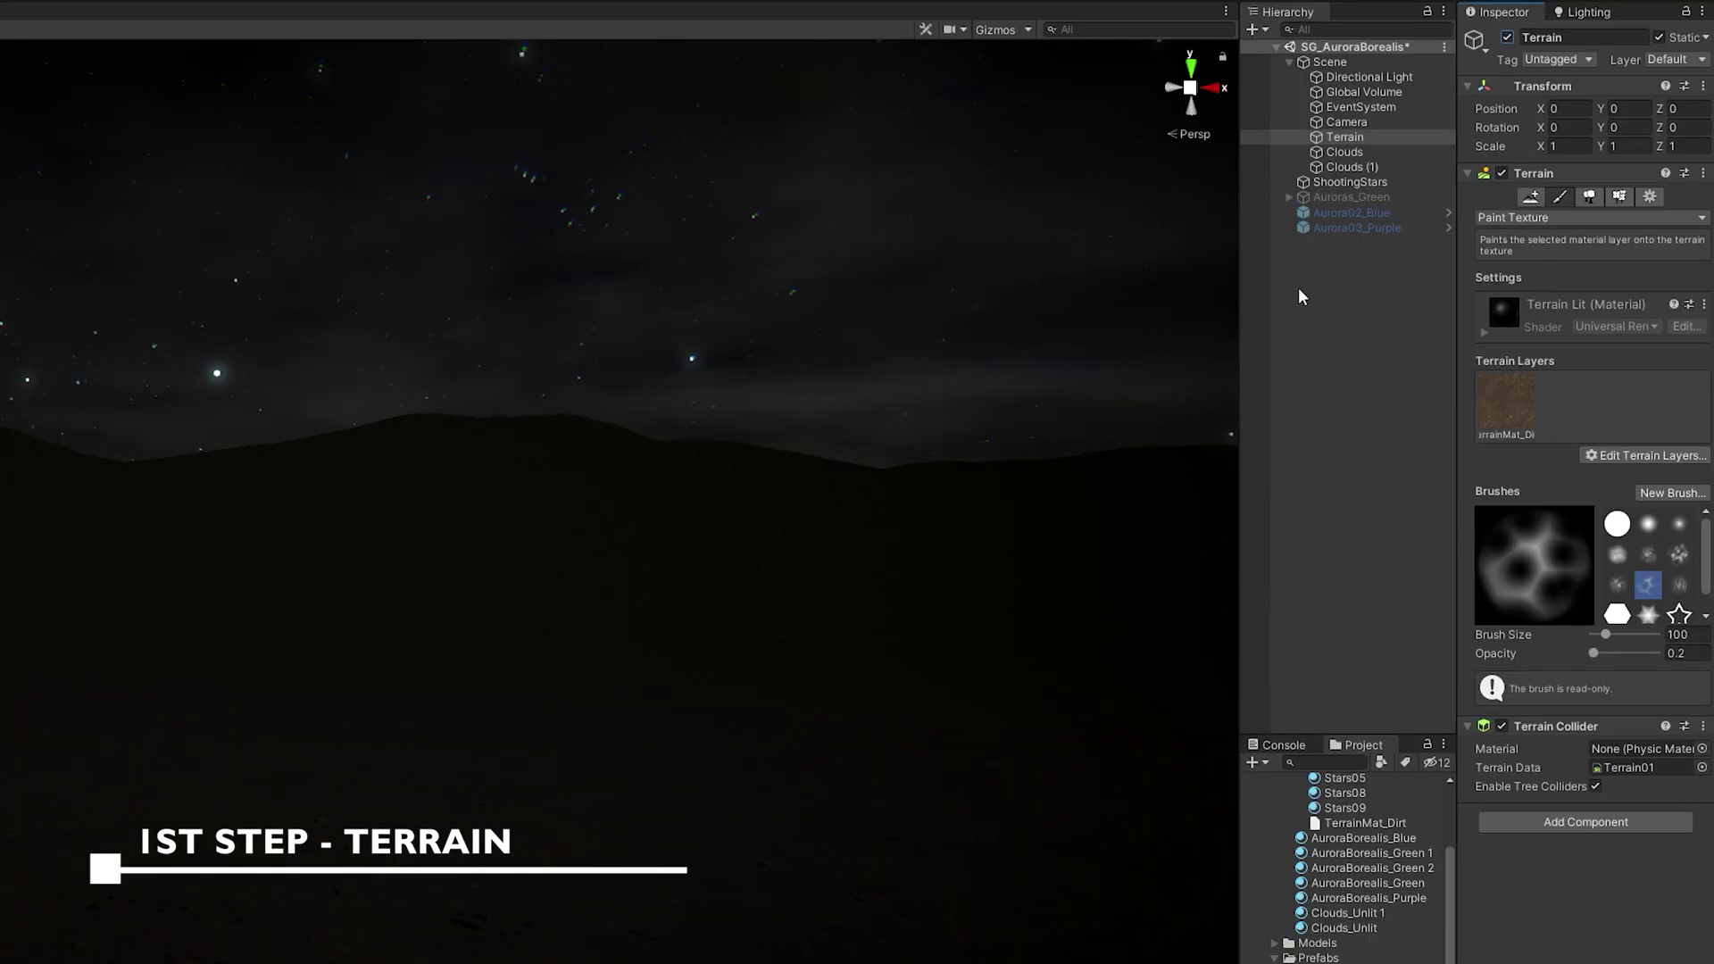
Add a new 3D Terrain object to the scene and create a terrain layer from the brown ground texture.
right_click(1304, 285)
mouse_move(1428, 526)
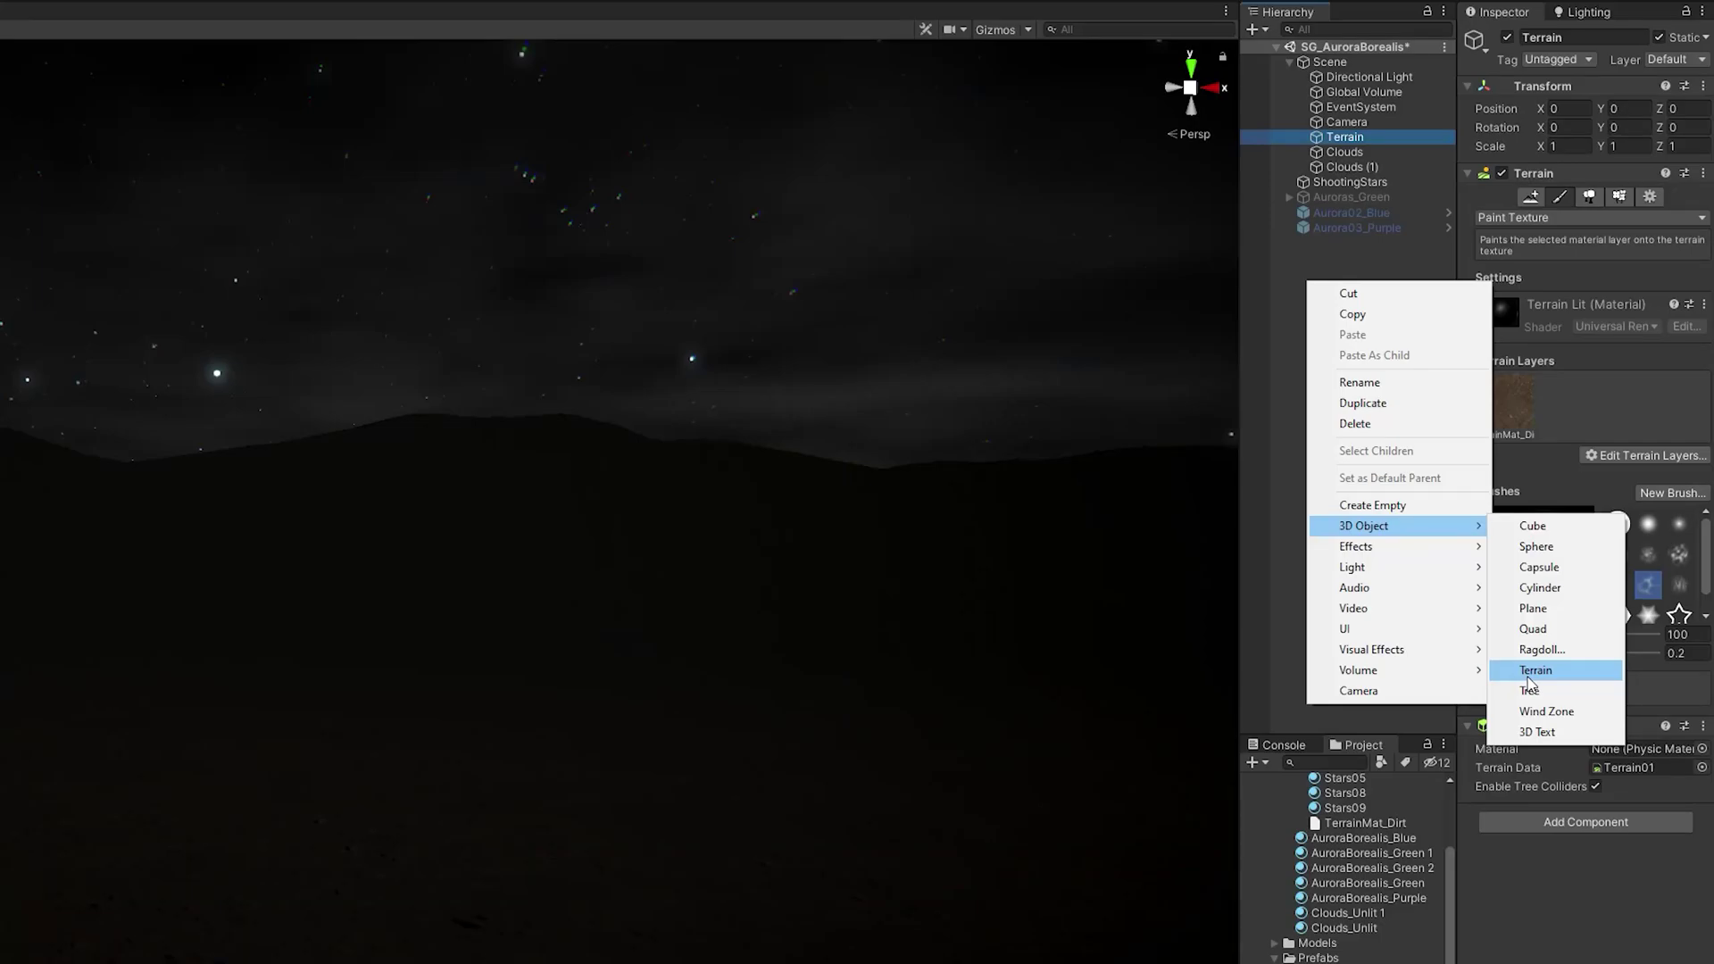
left_click(1528, 672)
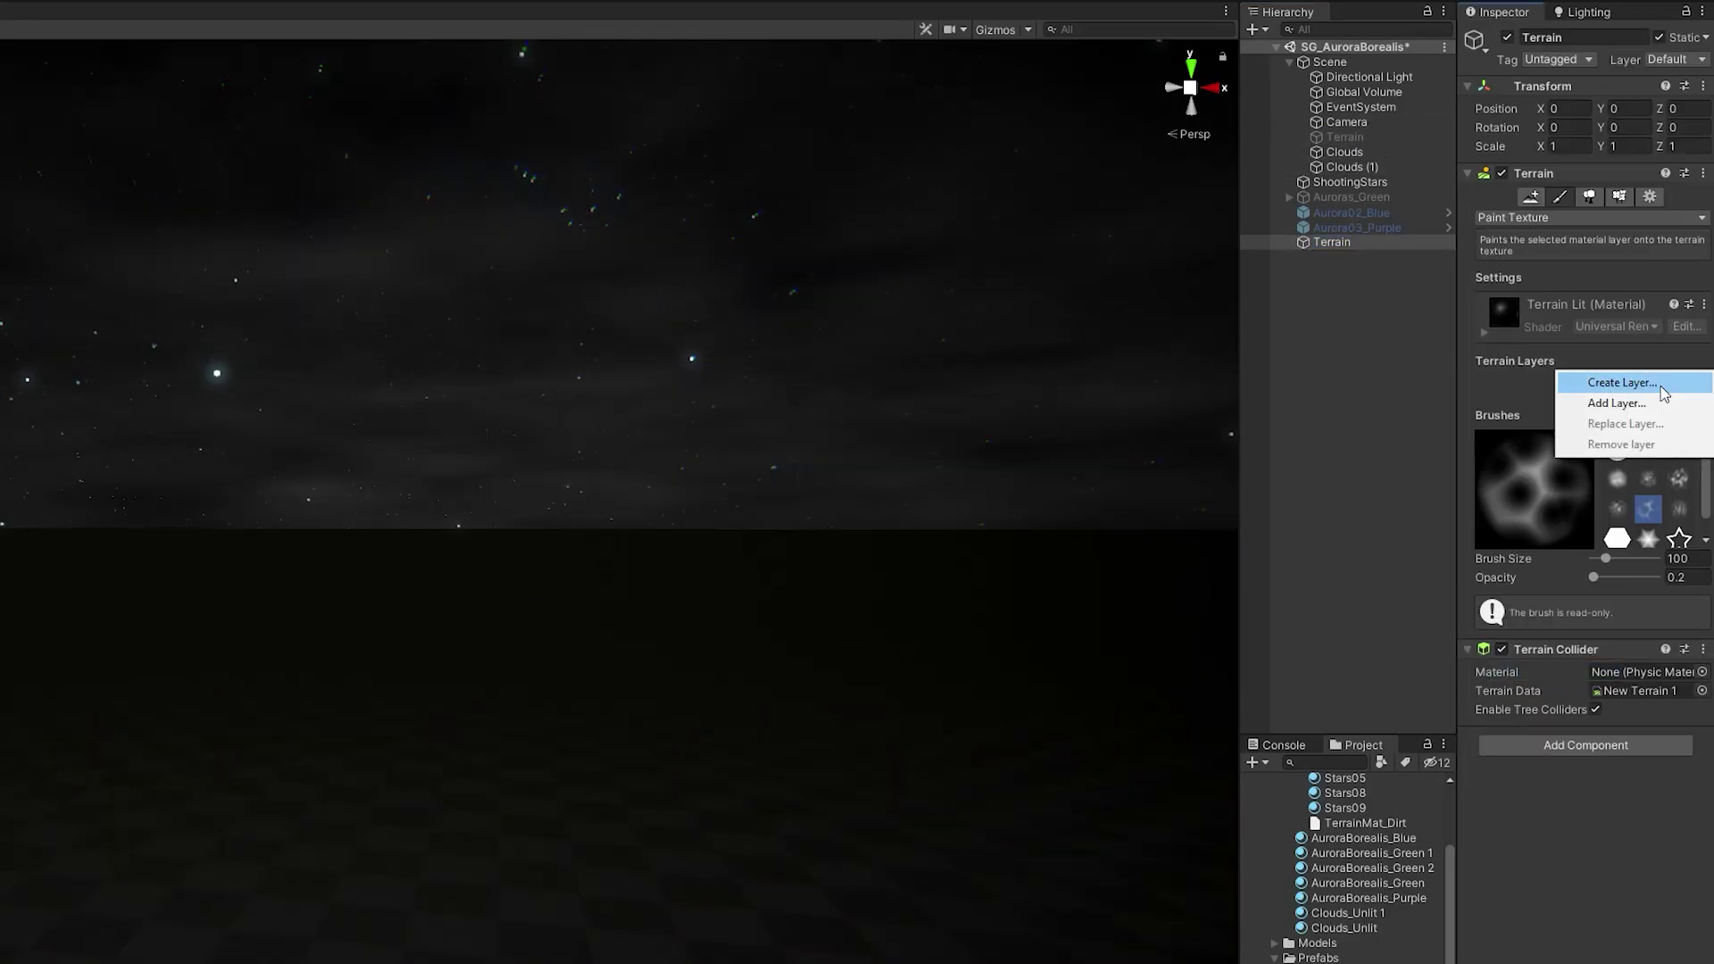
left_click(1660, 383)
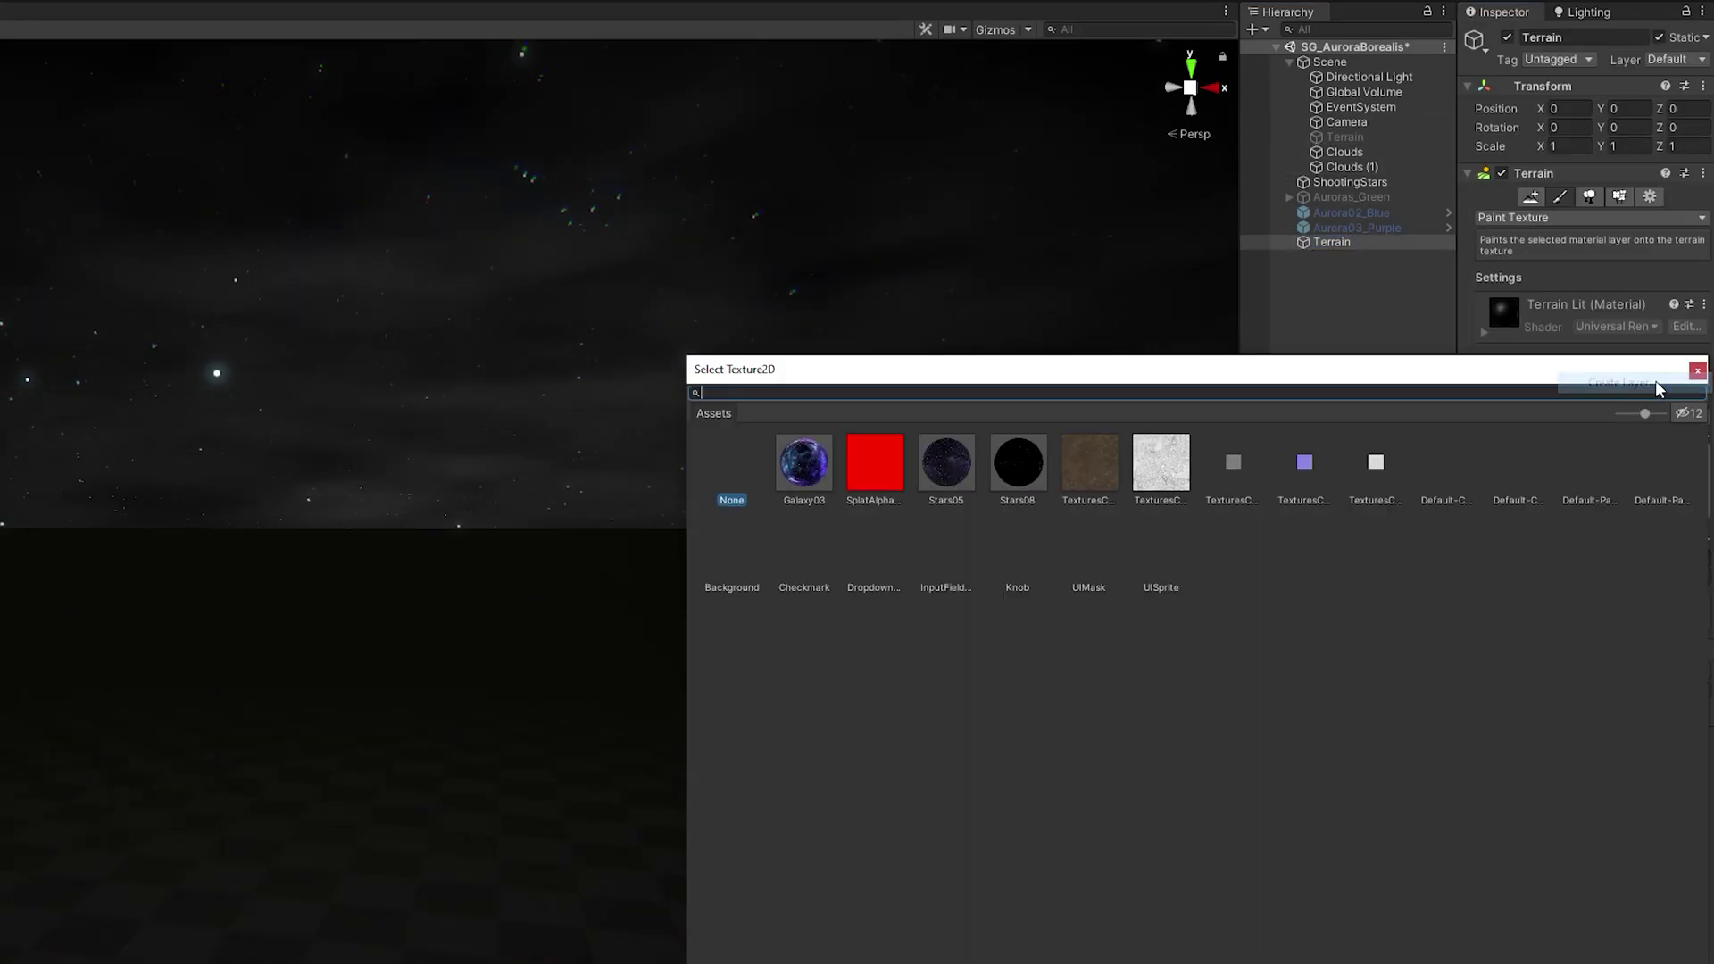
double_click(1092, 466)
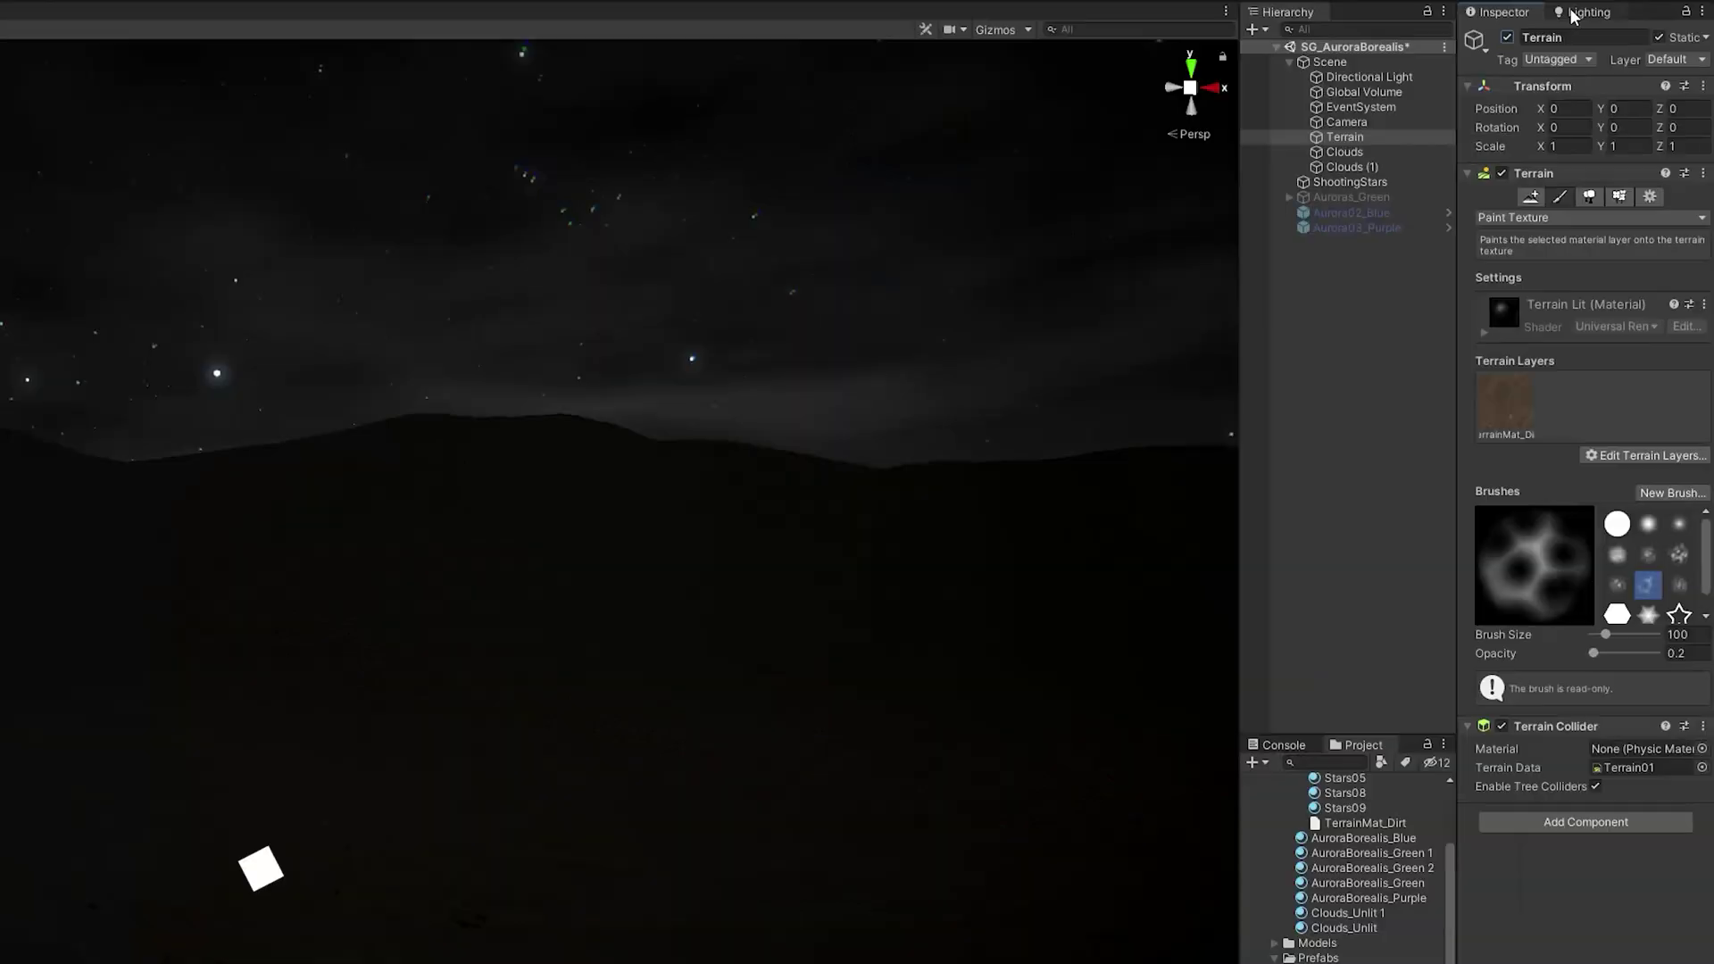
Open the skybox material Stars08 from the environment lighting settings and examine its exposure, rotation and source cubemap texture.
left_click(1613, 73)
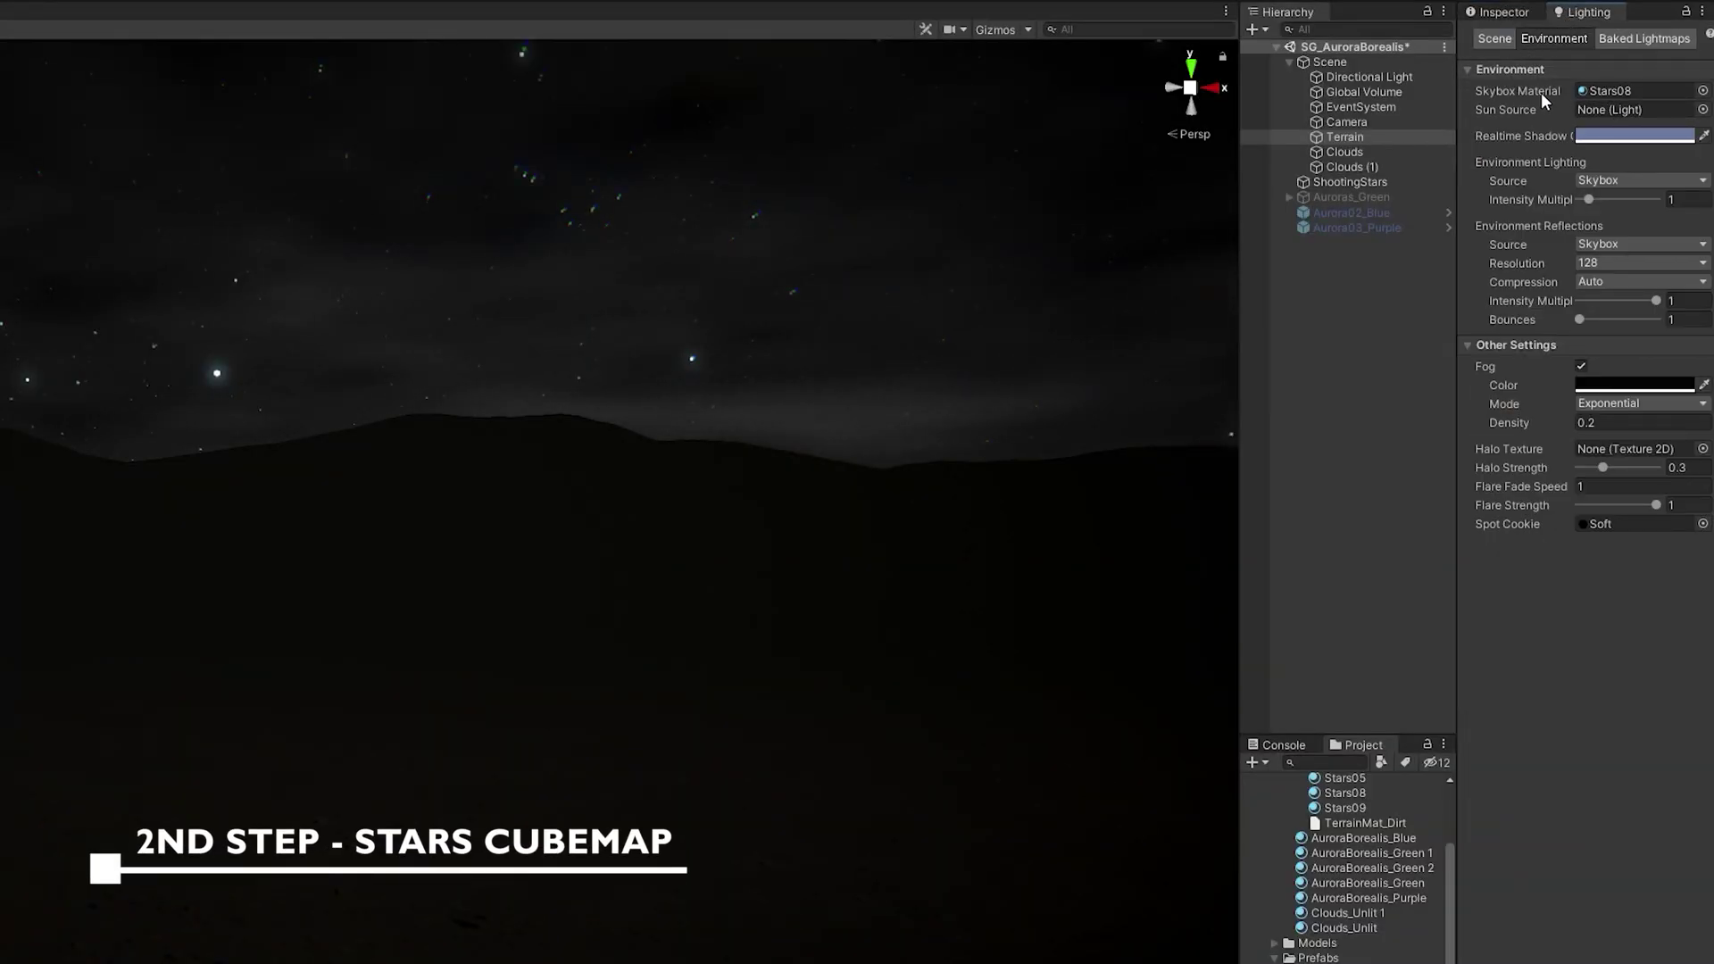
double_click(1607, 91)
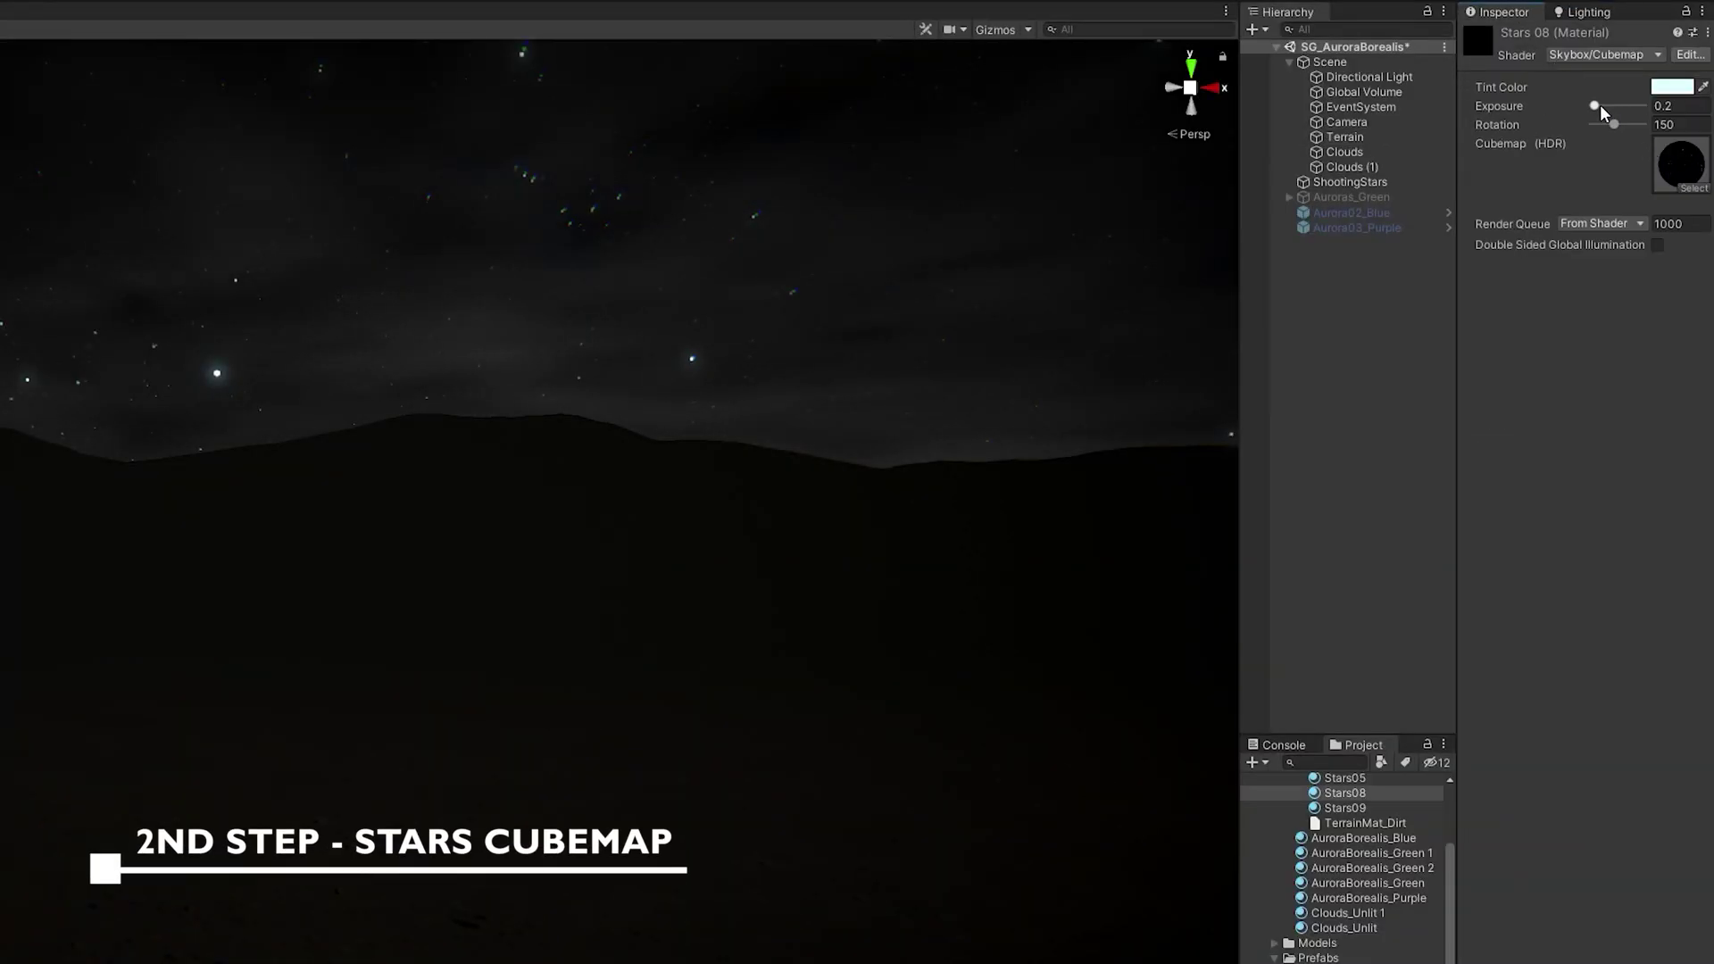
left_click(1594, 105)
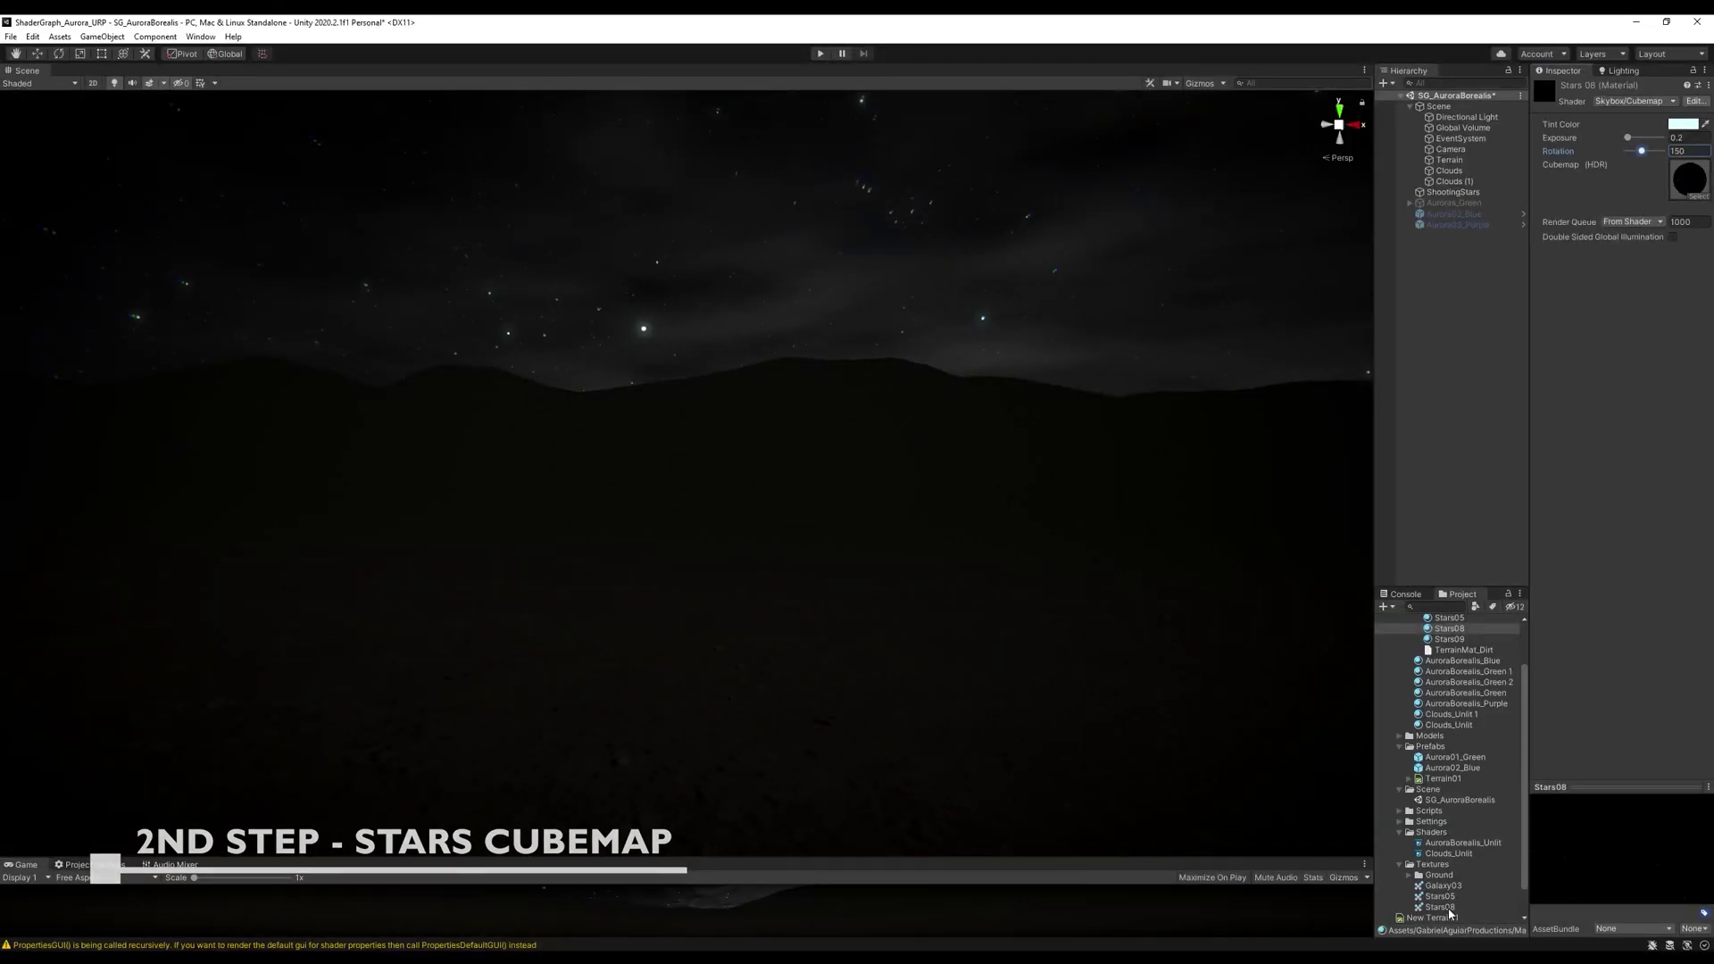
left_click(1437, 907)
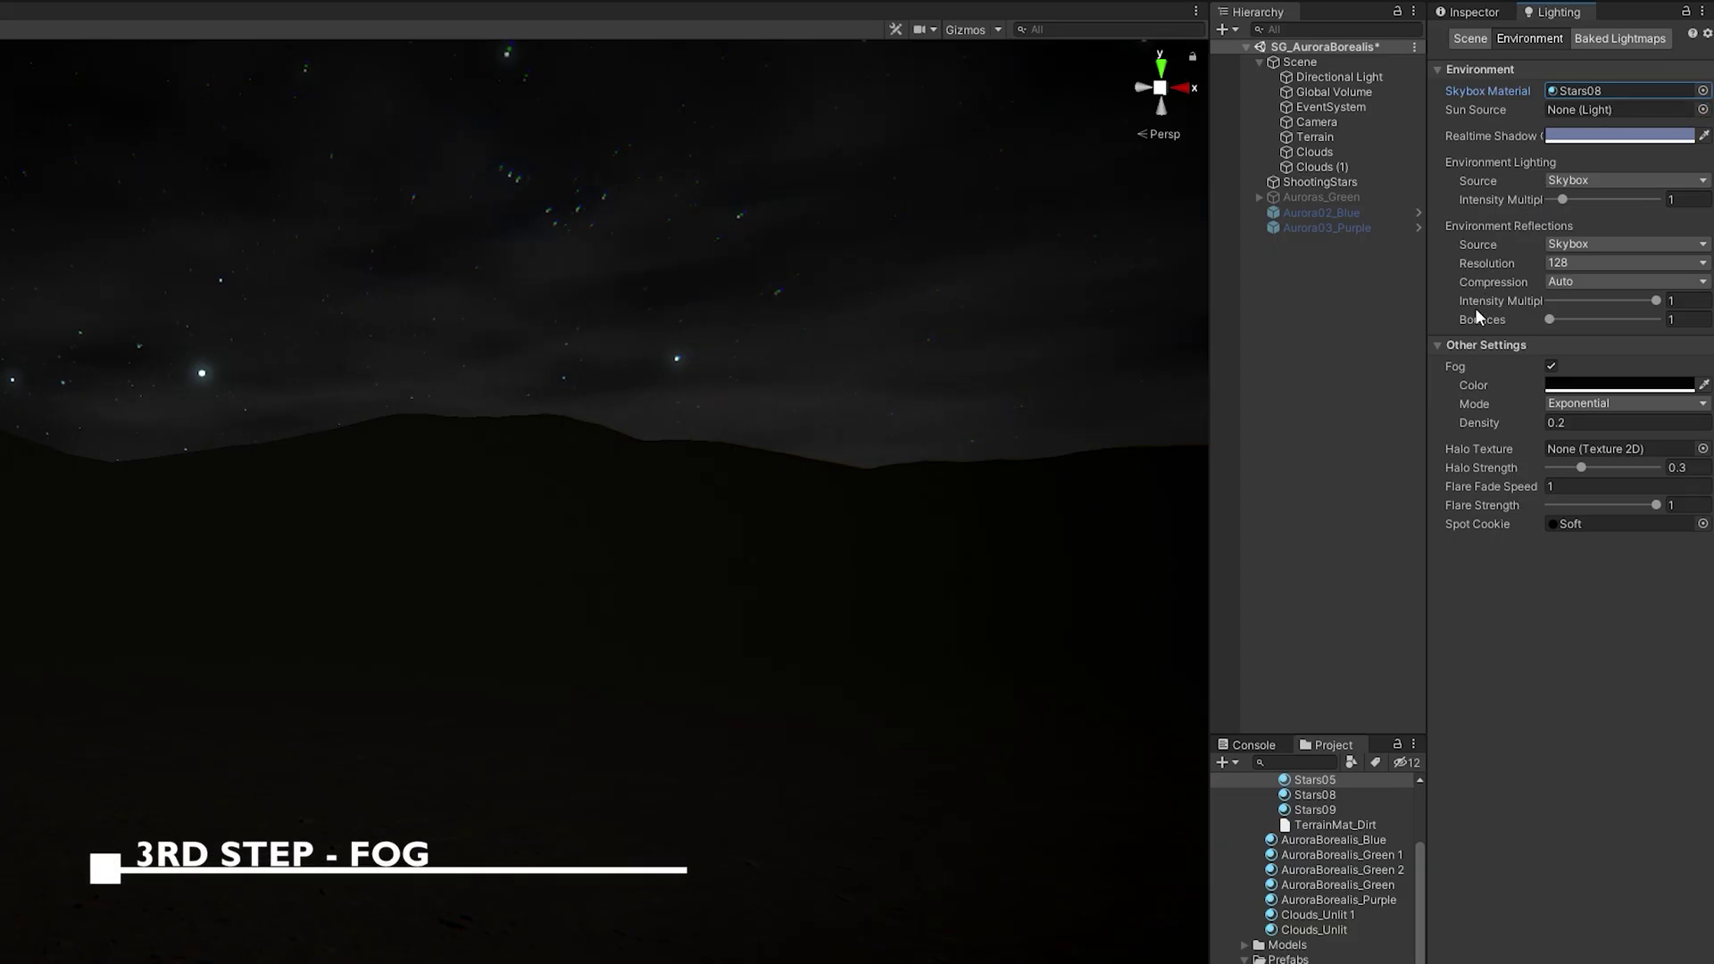
Switch the environment fog off and back on to compare its effect on the terrain.
left_click(1550, 369)
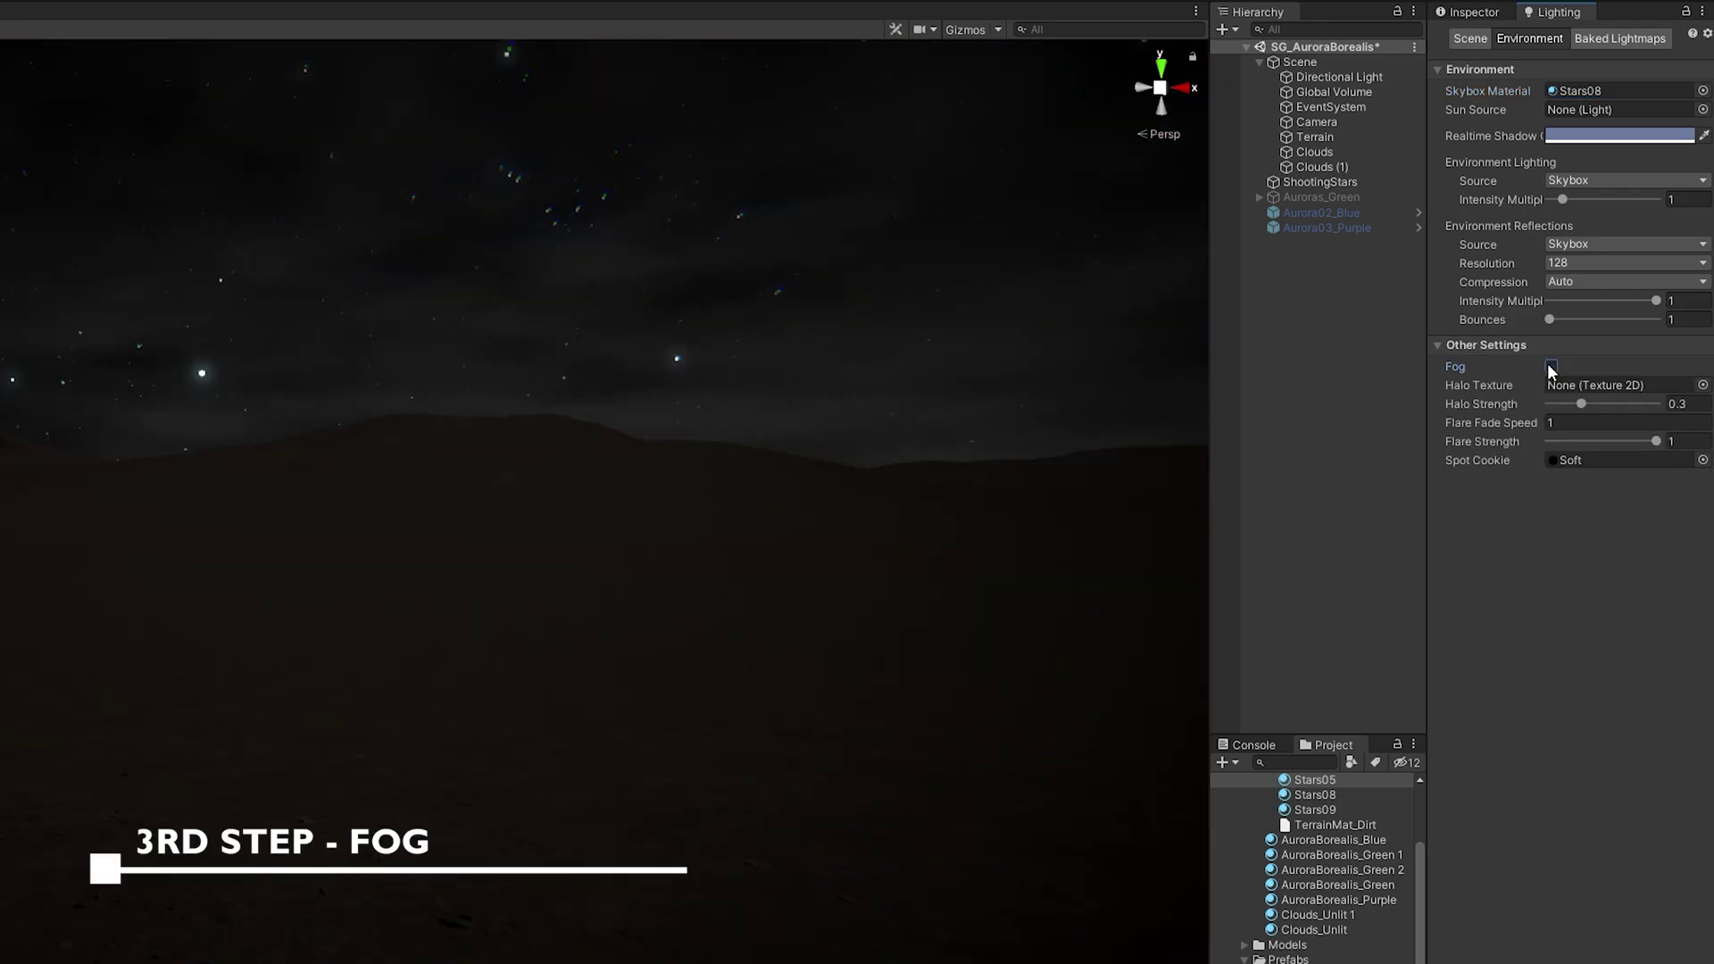
left_click(1550, 369)
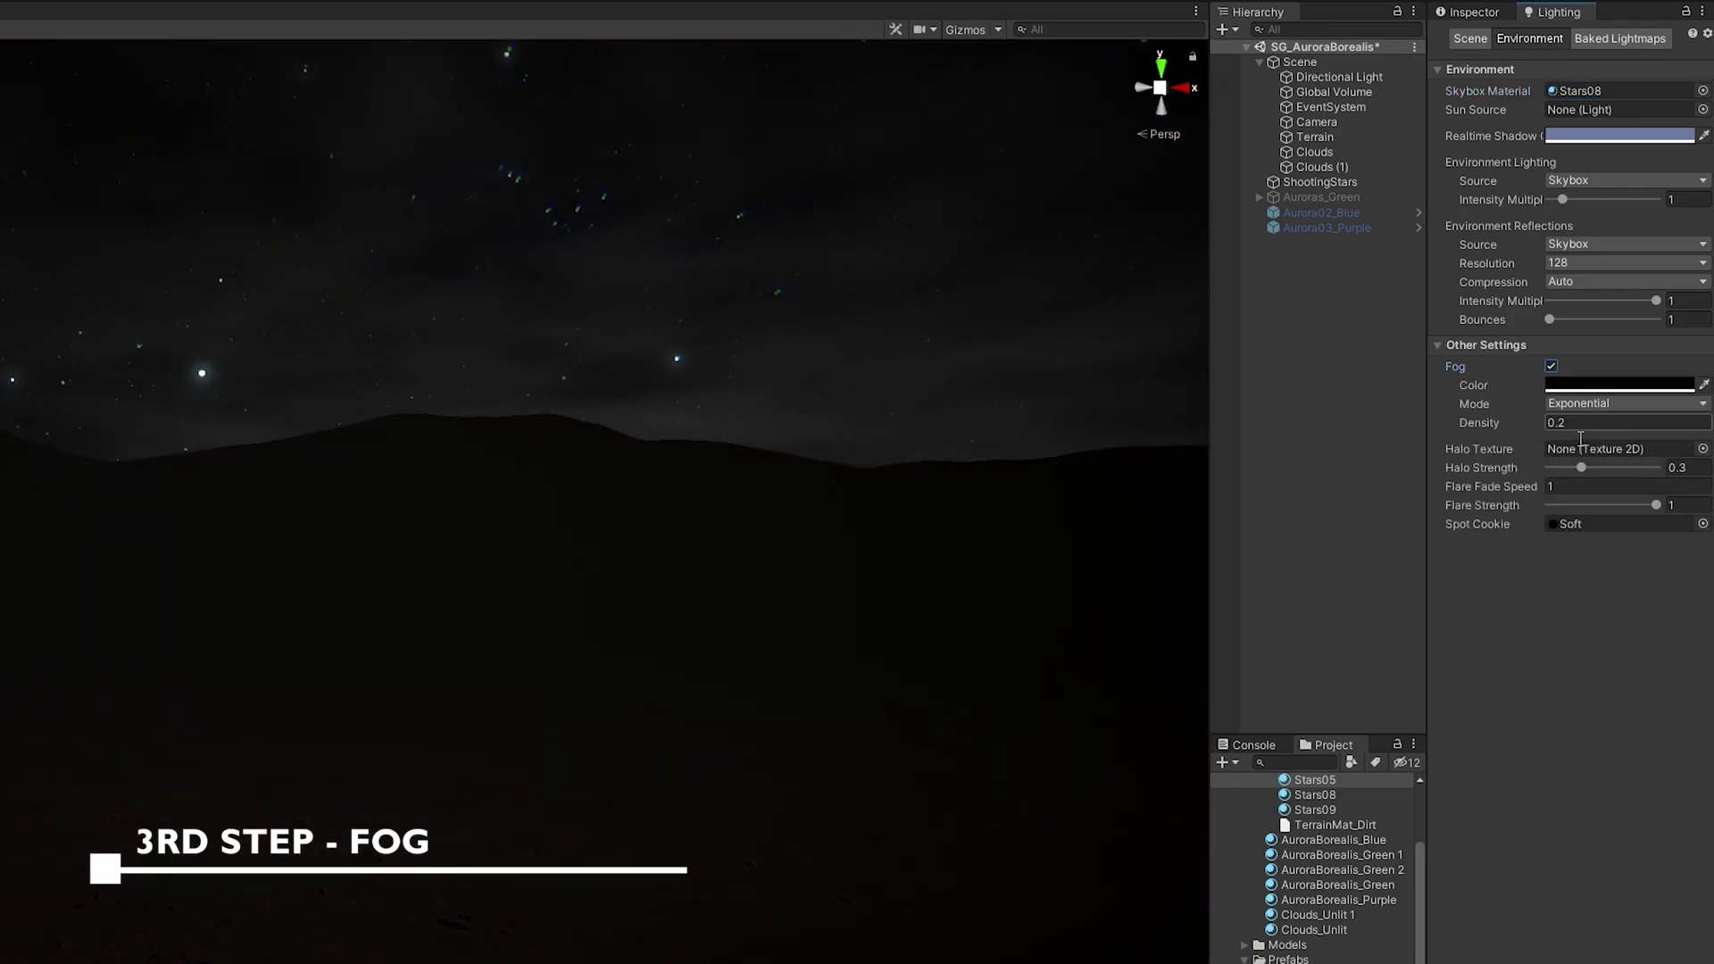
Select the Clouds and Clouds (1) spheres together and switch them off and back on to compare the sky.
left_click(1471, 14)
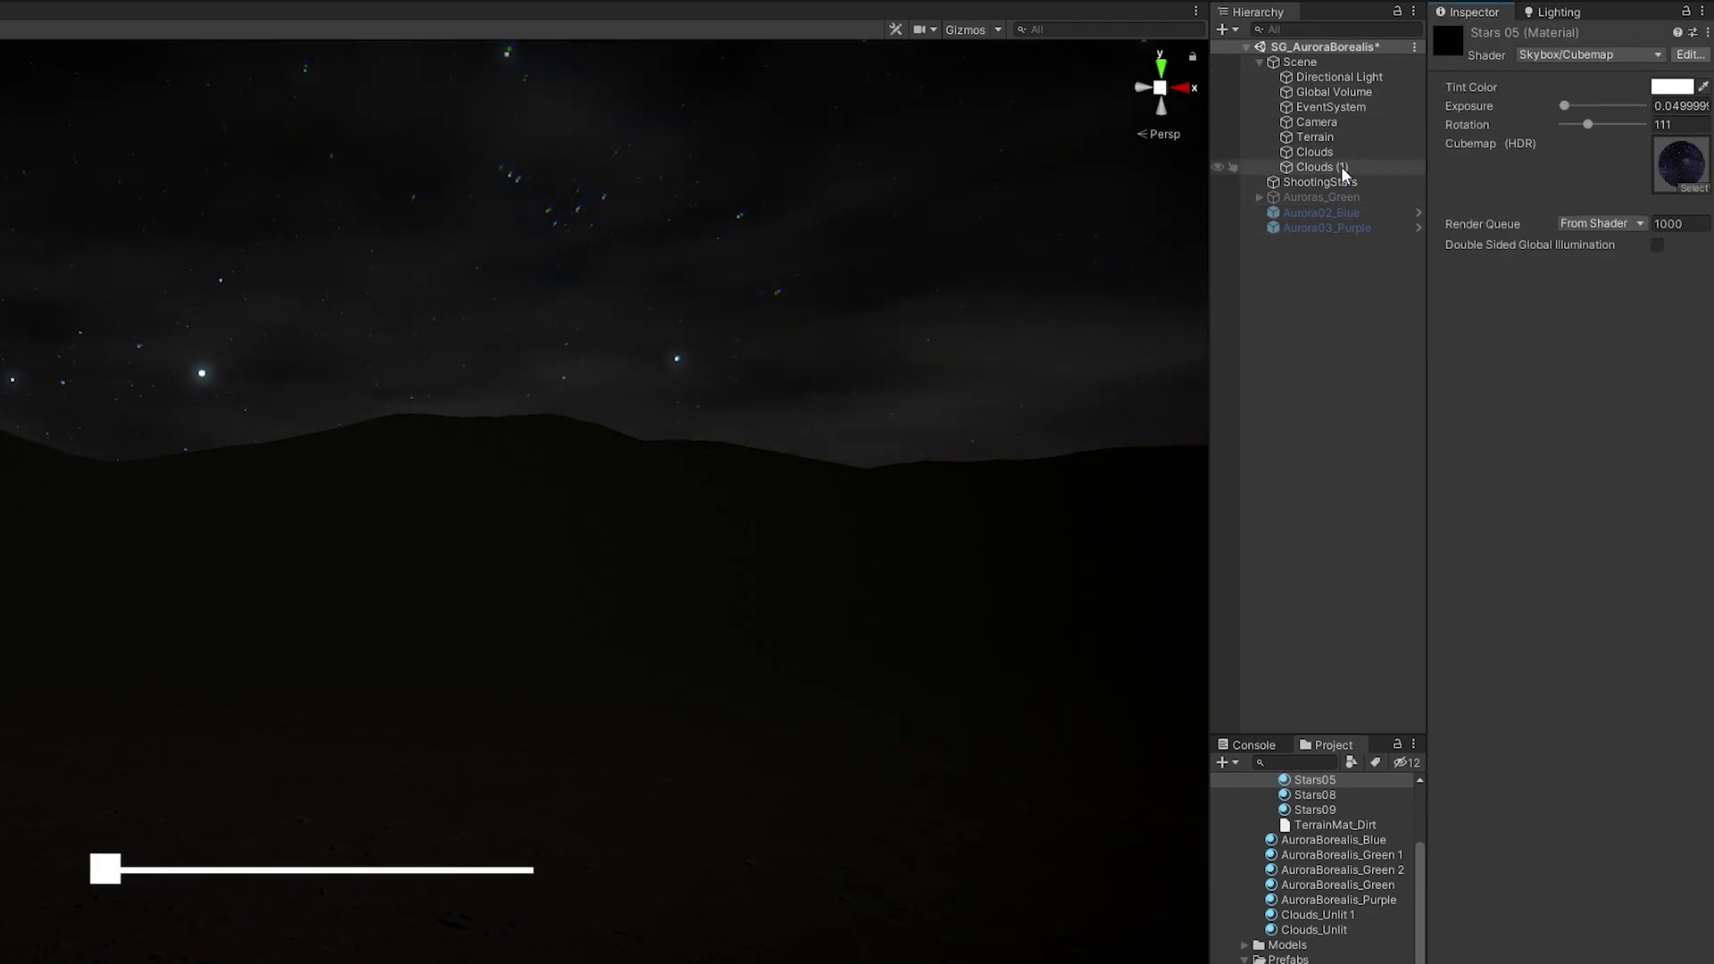
left_click(1321, 152)
left_click(1312, 166, "shift")
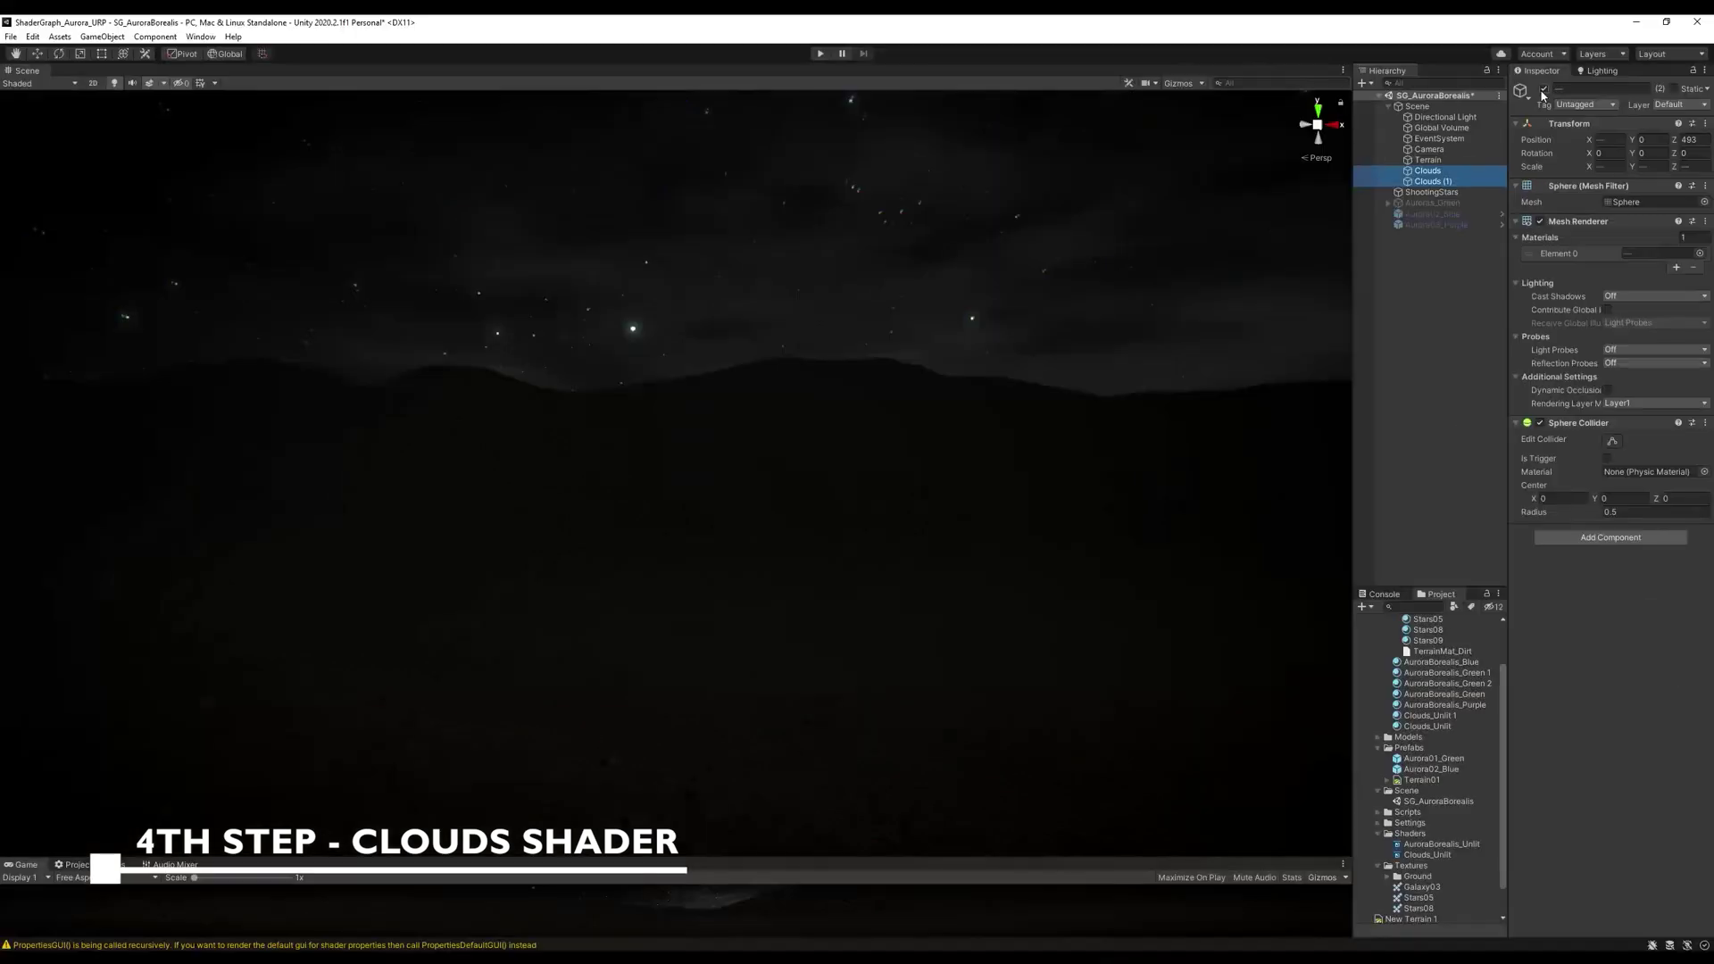
left_click(1476, 37)
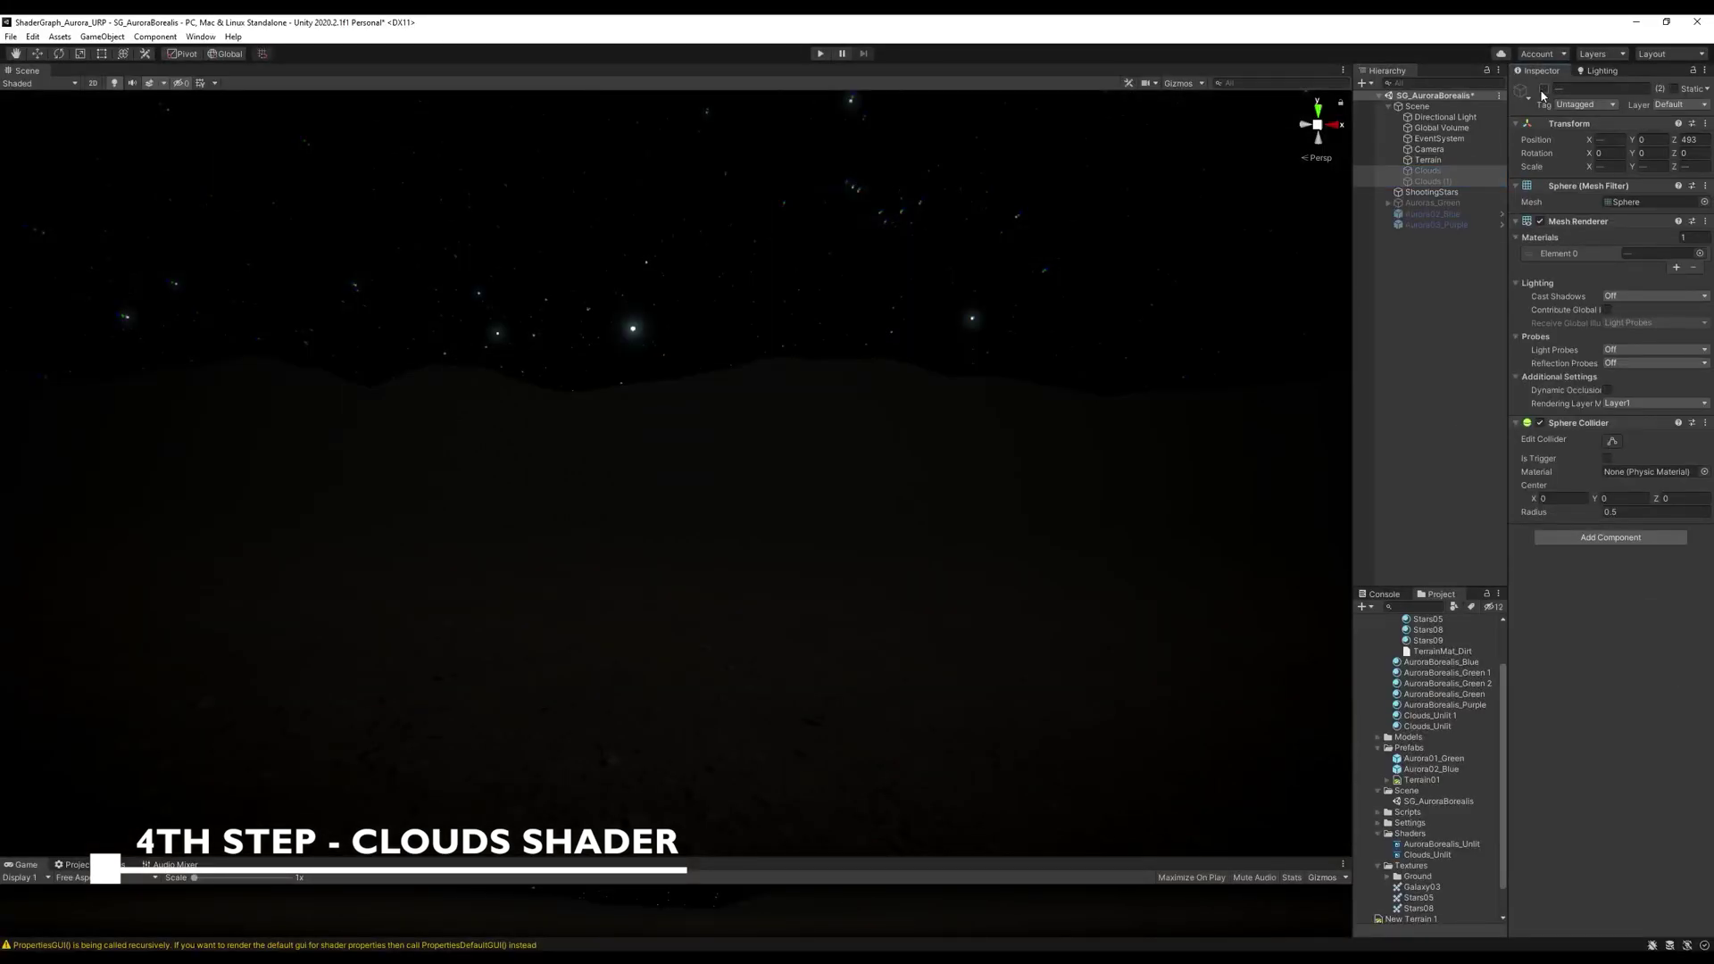
left_click(1542, 91)
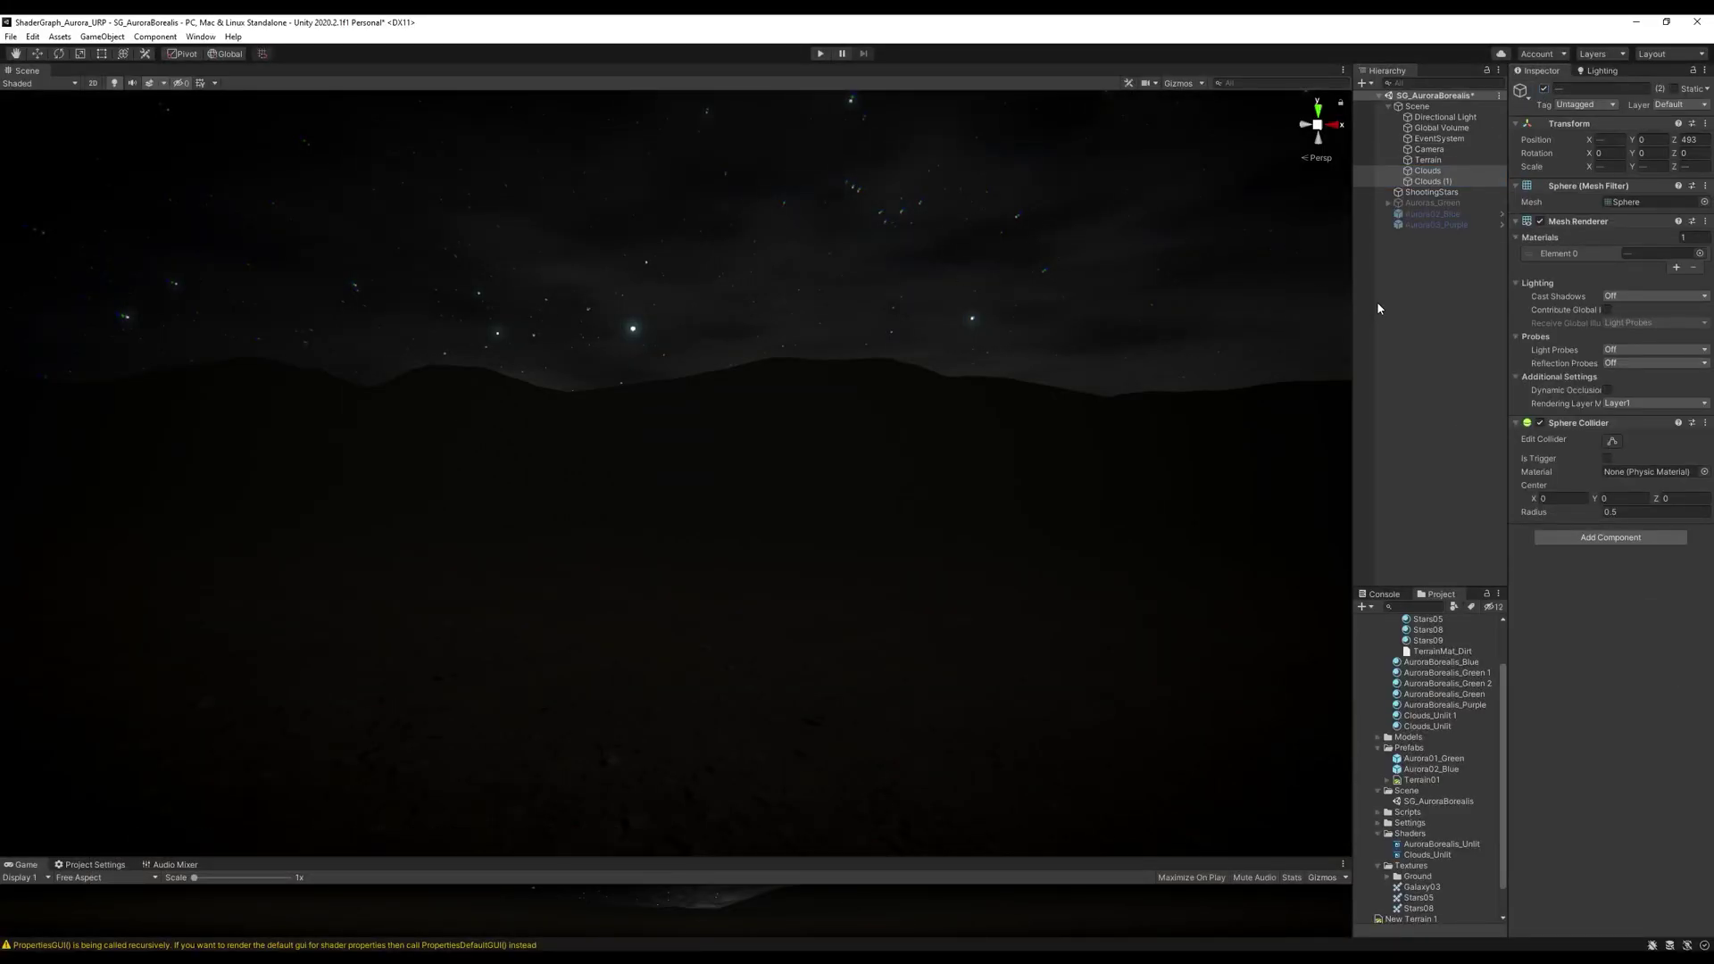
Open the Clouds_Unlit shader graph and examine the UV mask nodes, from the Split and Power nodes through to the Remap node.
double_click(1428, 854)
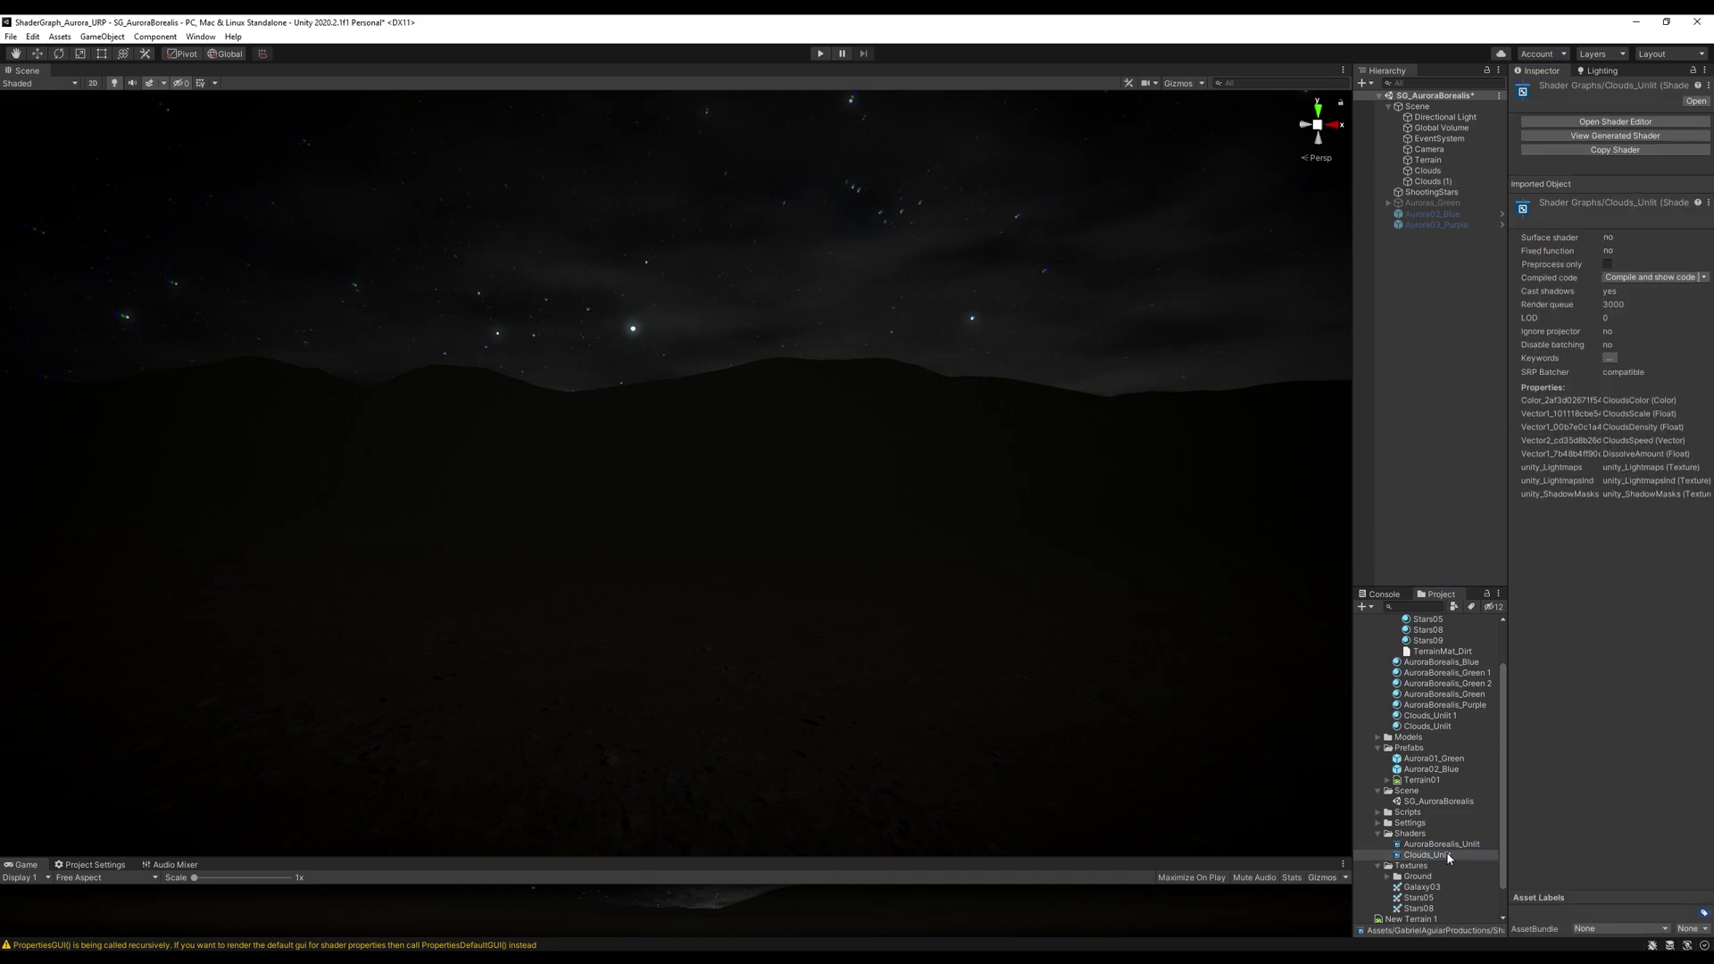
scroll(553, 340, "up", 5)
scroll(553, 337, "down", 1)
scroll(1009, 767, "down", 2)
middle_click_drag(1021, 778, 918, 430)
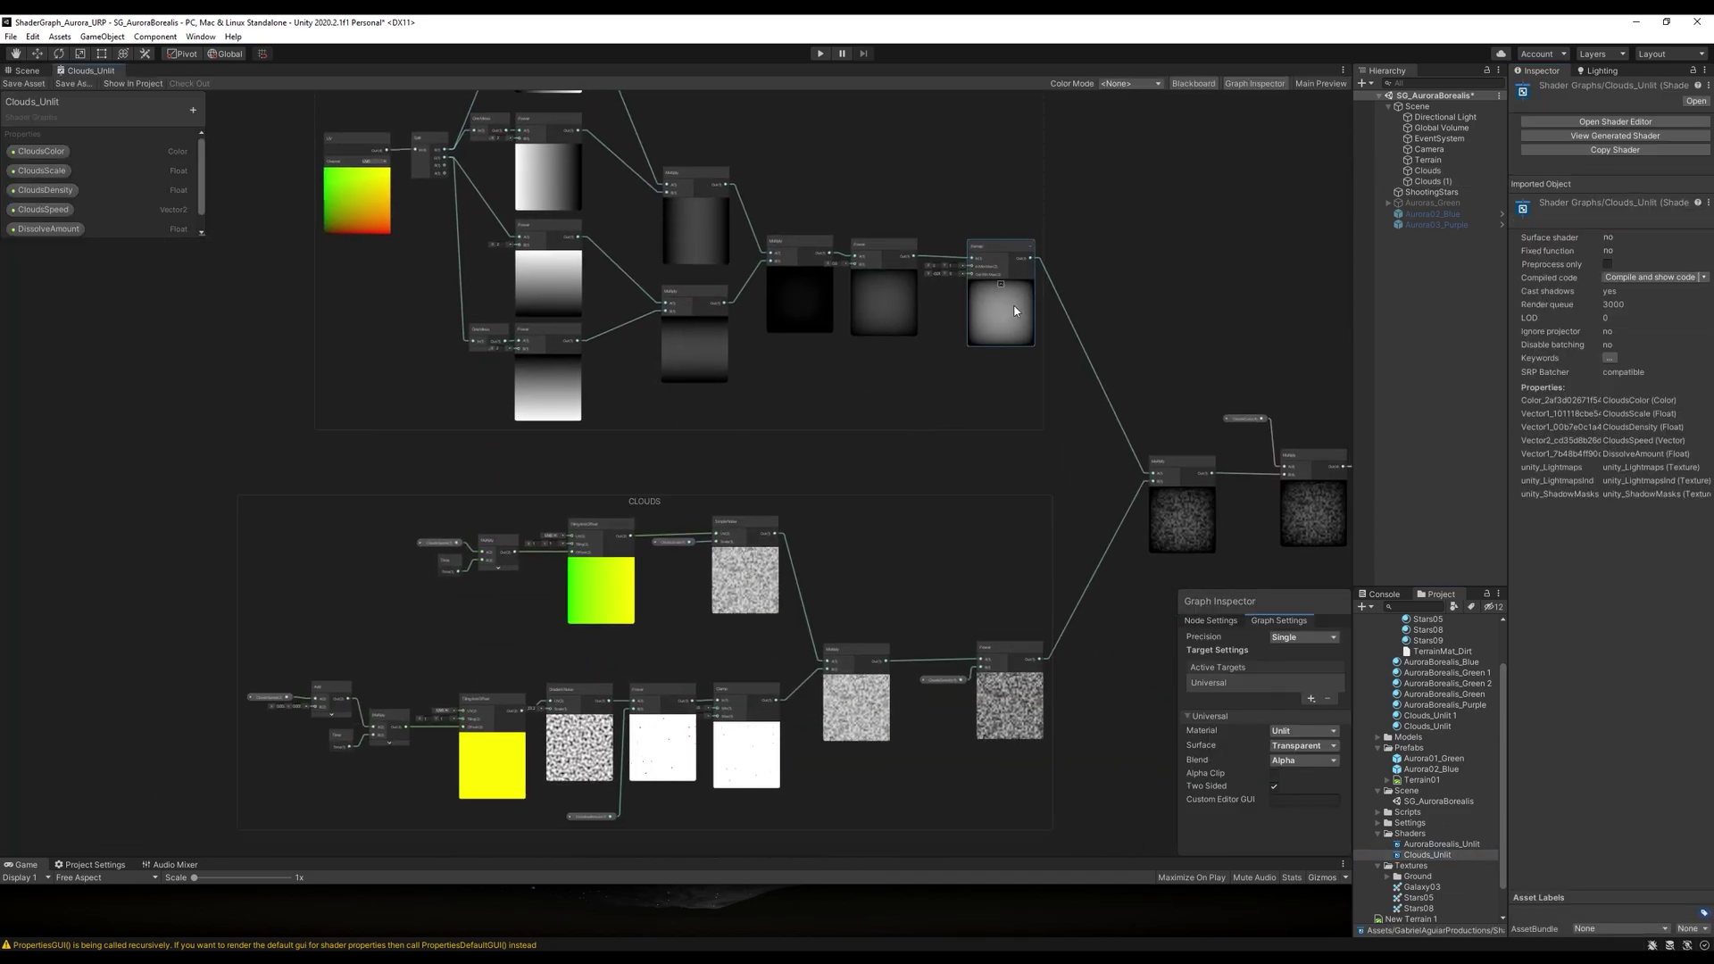
scroll(1000, 314, "up", 1)
middle_click_drag(981, 318, 827, 336)
scroll(827, 336, "up", 2)
middle_click_drag(678, 348, 1009, 536)
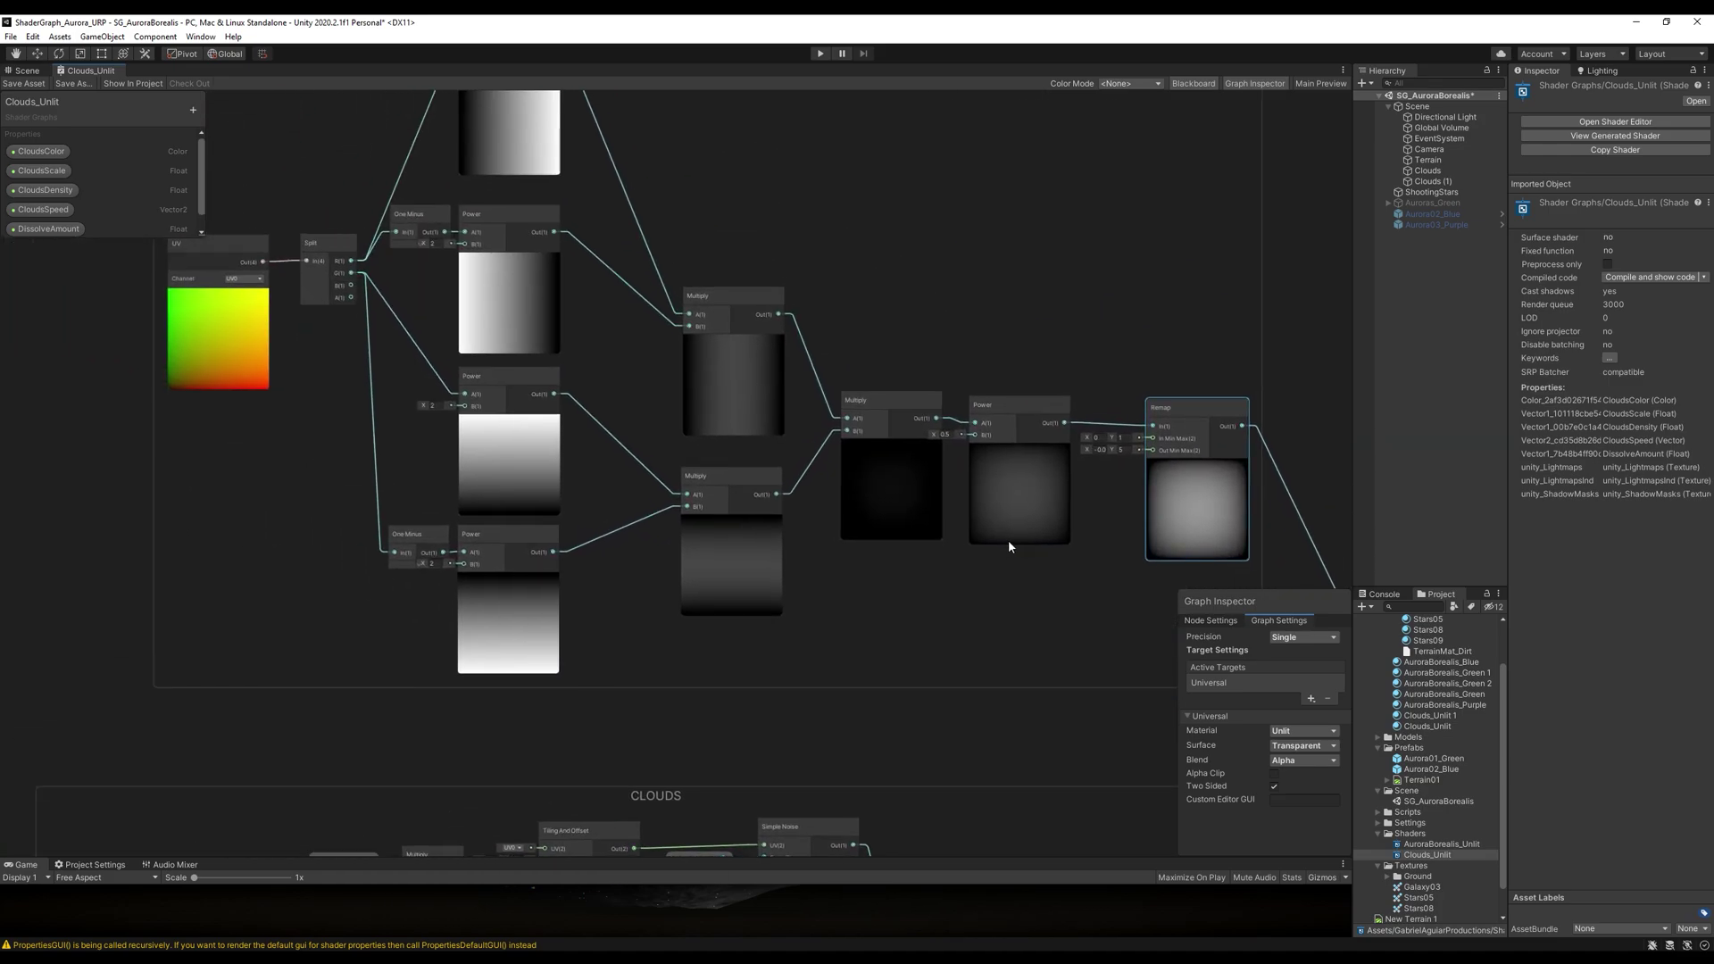
middle_click_drag(1149, 558, 842, 465)
Examine the CLOUDS group of the shader graph, including its Tiling And Offset, Simple Noise and Gradient Noise branches.
scroll(891, 505, "down", 1)
middle_click_drag(879, 650, 943, 313)
scroll(947, 432, "down", 1)
scroll(490, 399, "up", 2)
left_click_drag(216, 346, 822, 516)
scroll(444, 373, "up", 3)
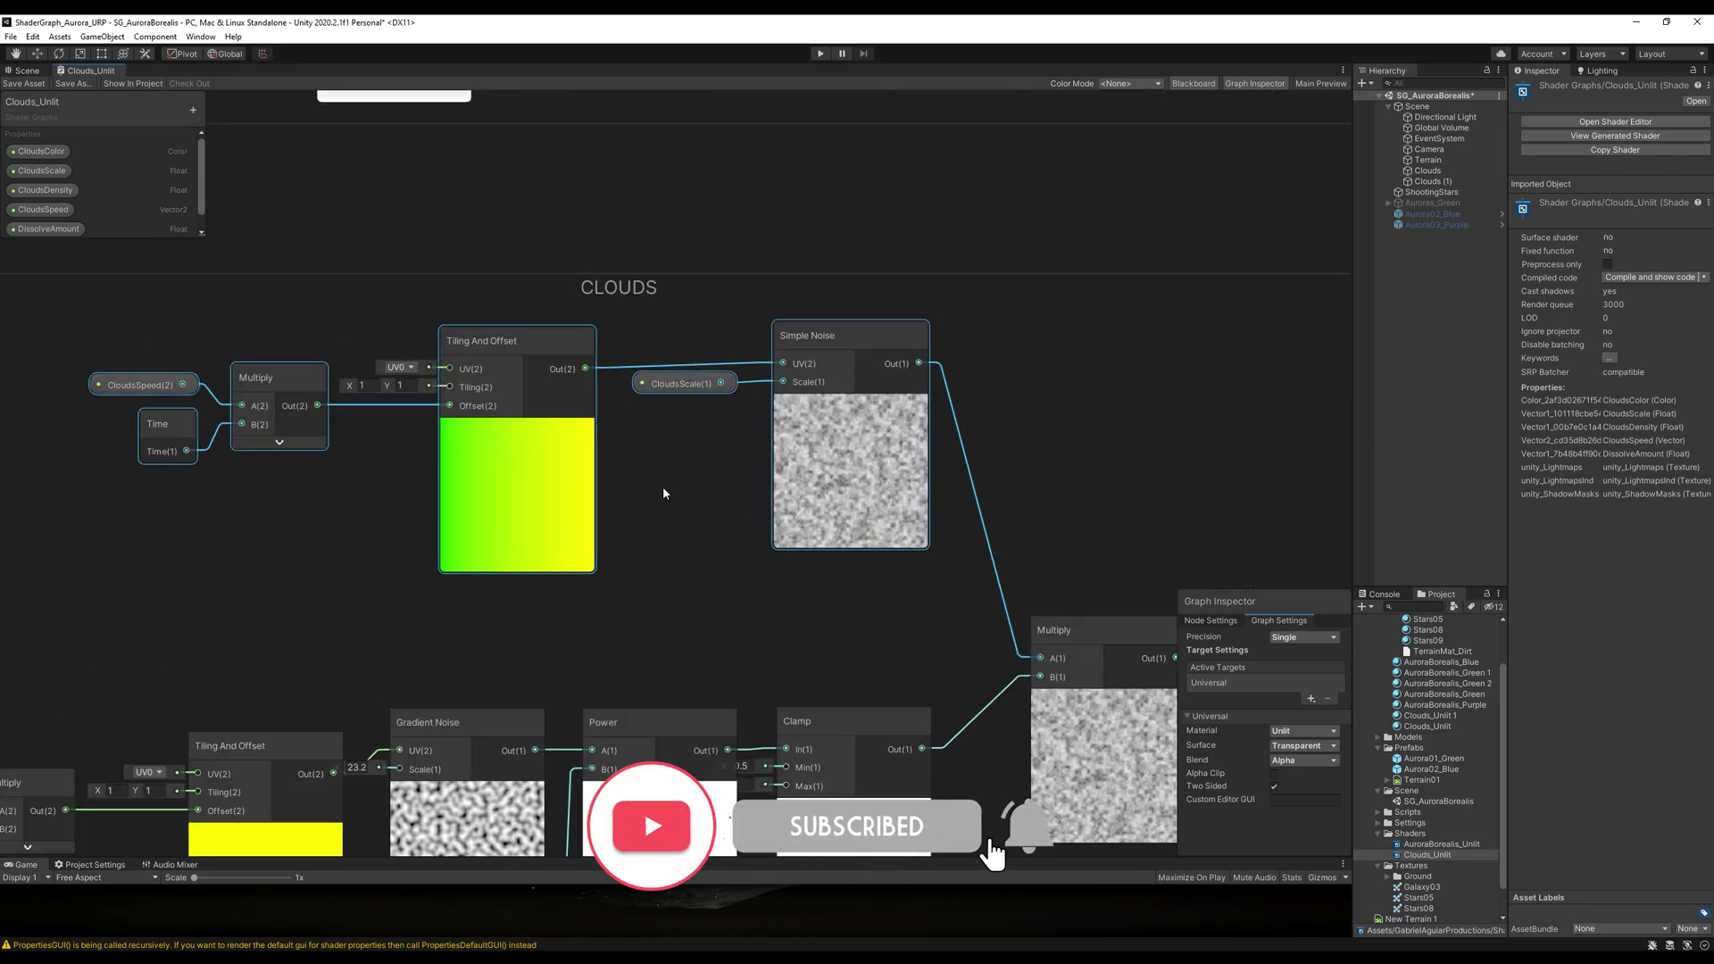
middle_click_drag(700, 625, 801, 331)
scroll(801, 331, "down", 1)
middle_click_drag(243, 368, 458, 395)
left_click_drag(146, 397, 1107, 701)
middle_click_drag(1065, 536, 599, 535)
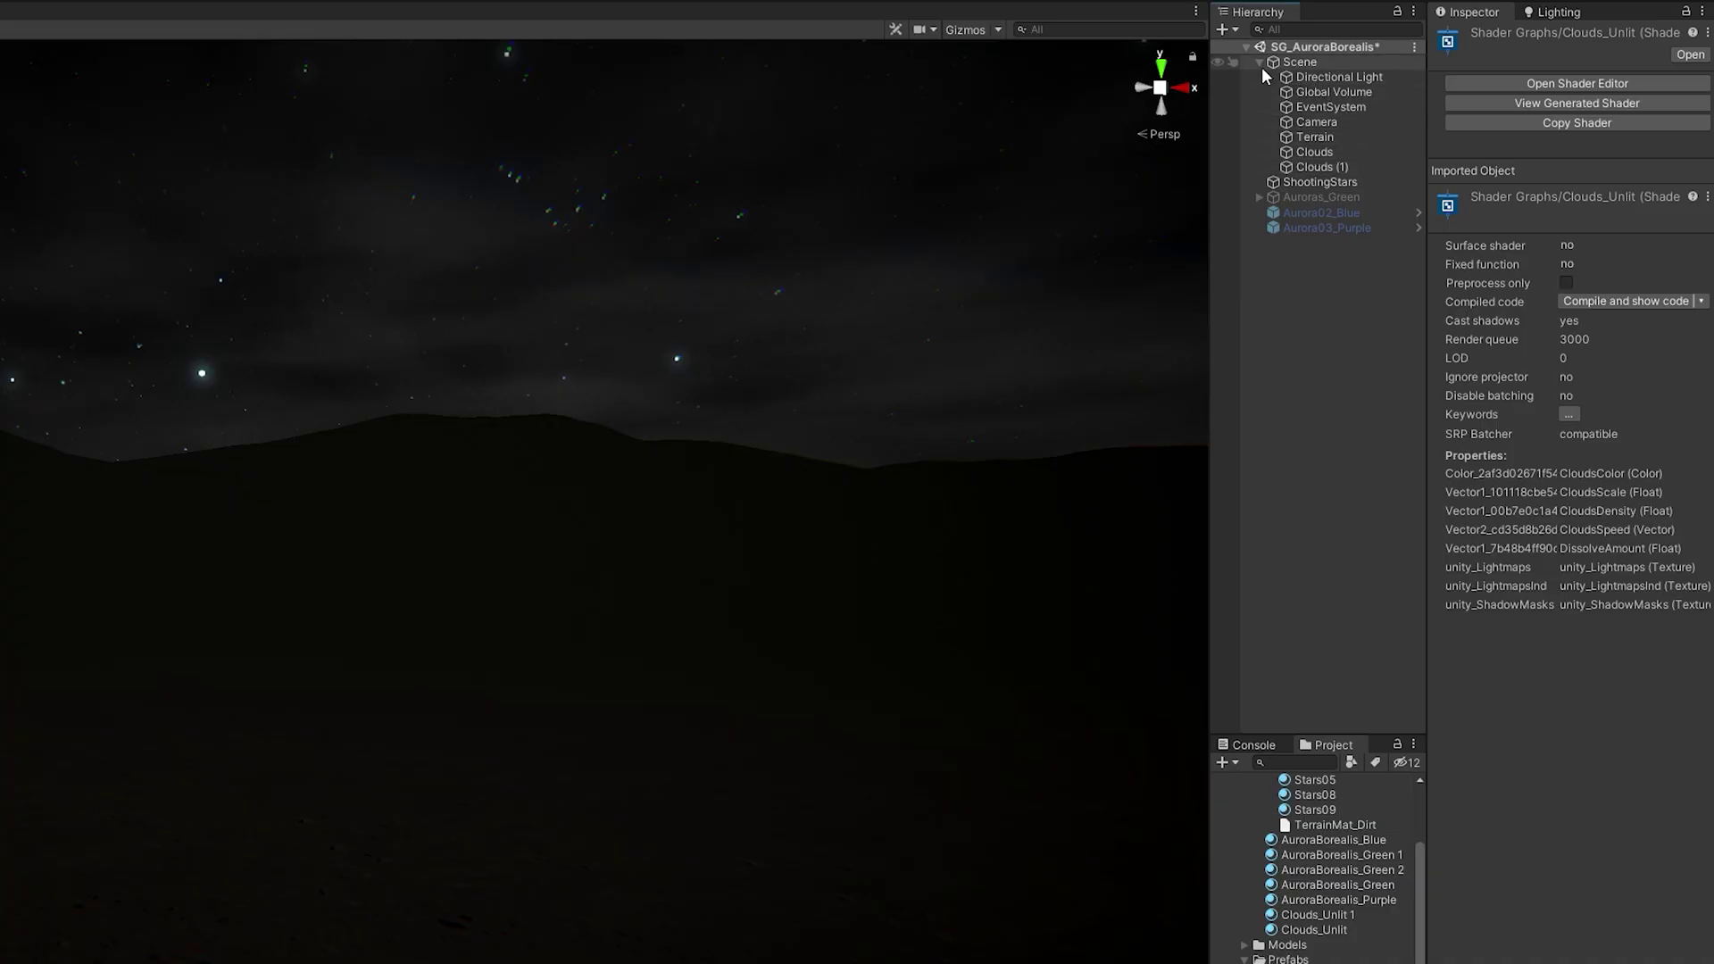
Select the ShootingStars particle system and inspect its box-shaped emitter in the sky.
left_click(1259, 62)
left_click(1298, 76)
left_click(1069, 941)
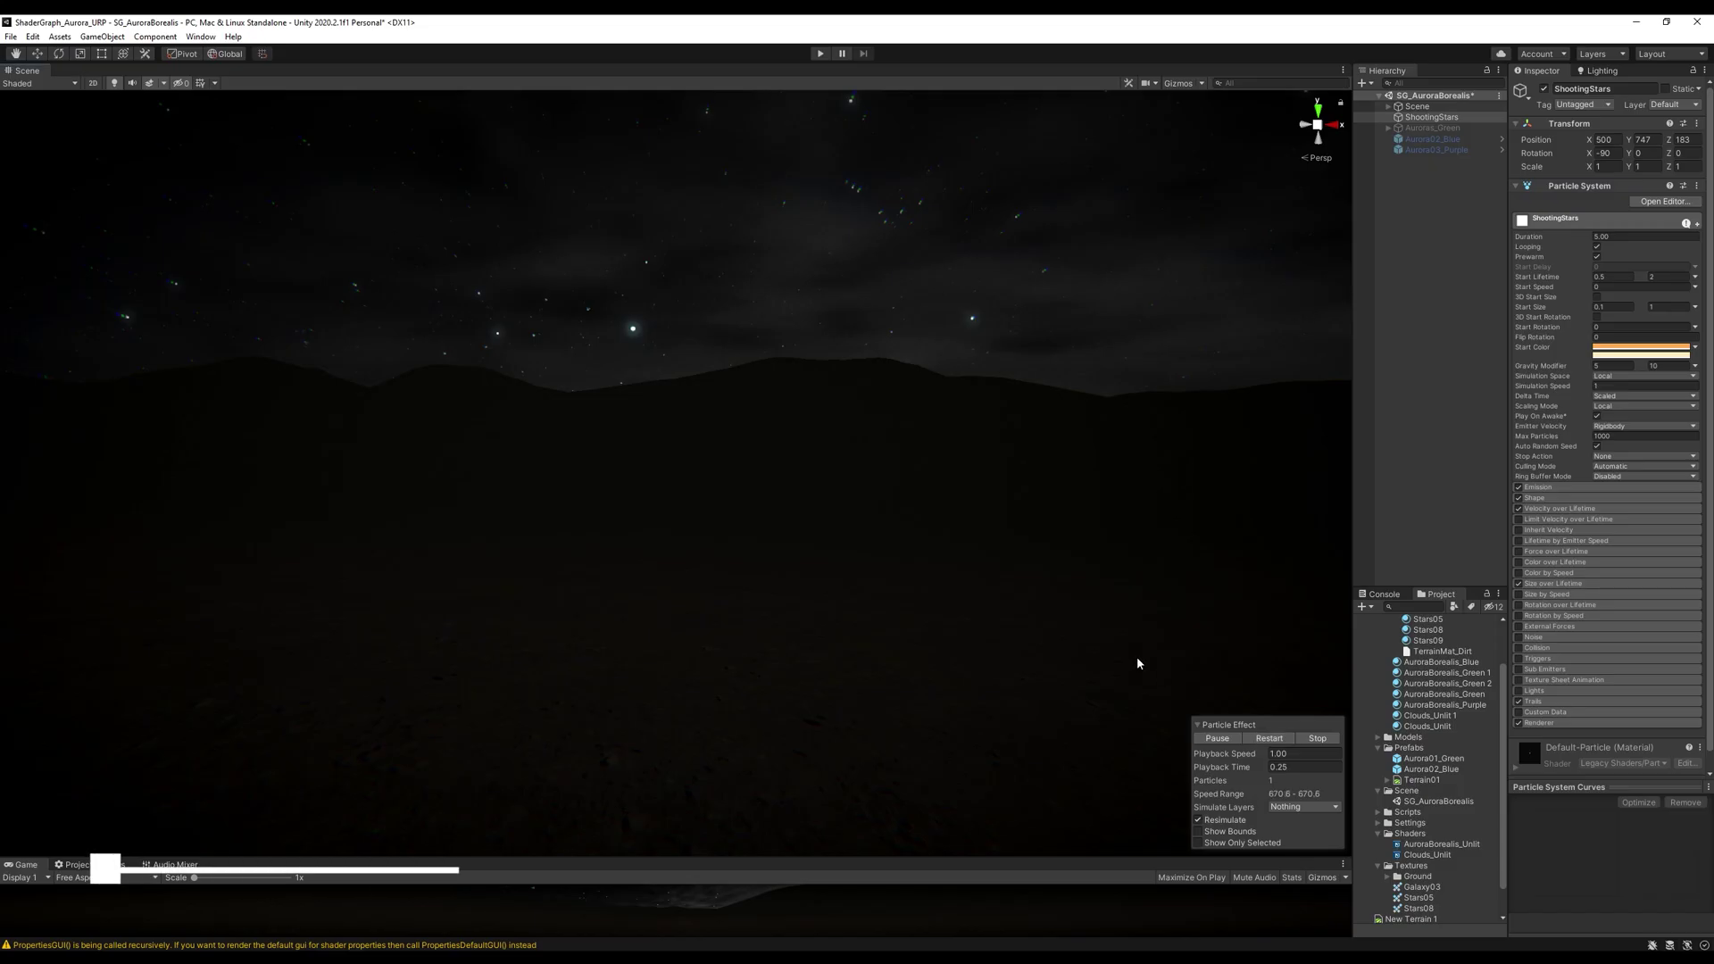
right_click_drag(876, 817, 680, 550)
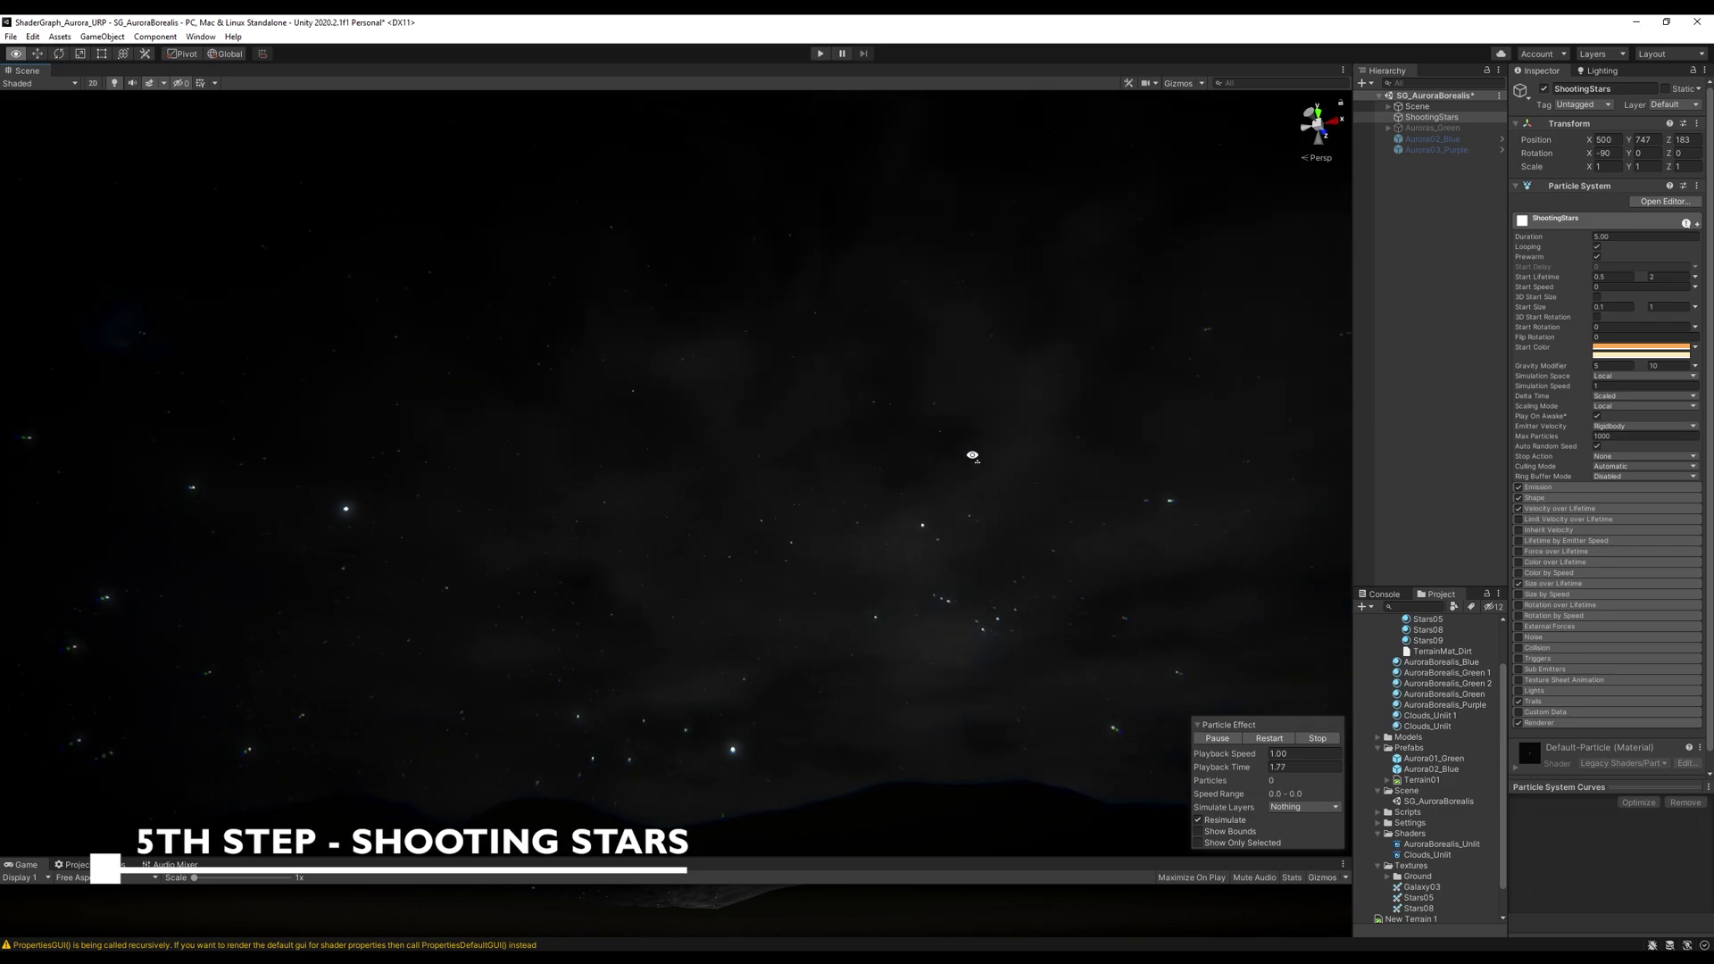
right_click_drag(972, 455, 514, 907)
right_click_drag(517, 848, 1198, 673)
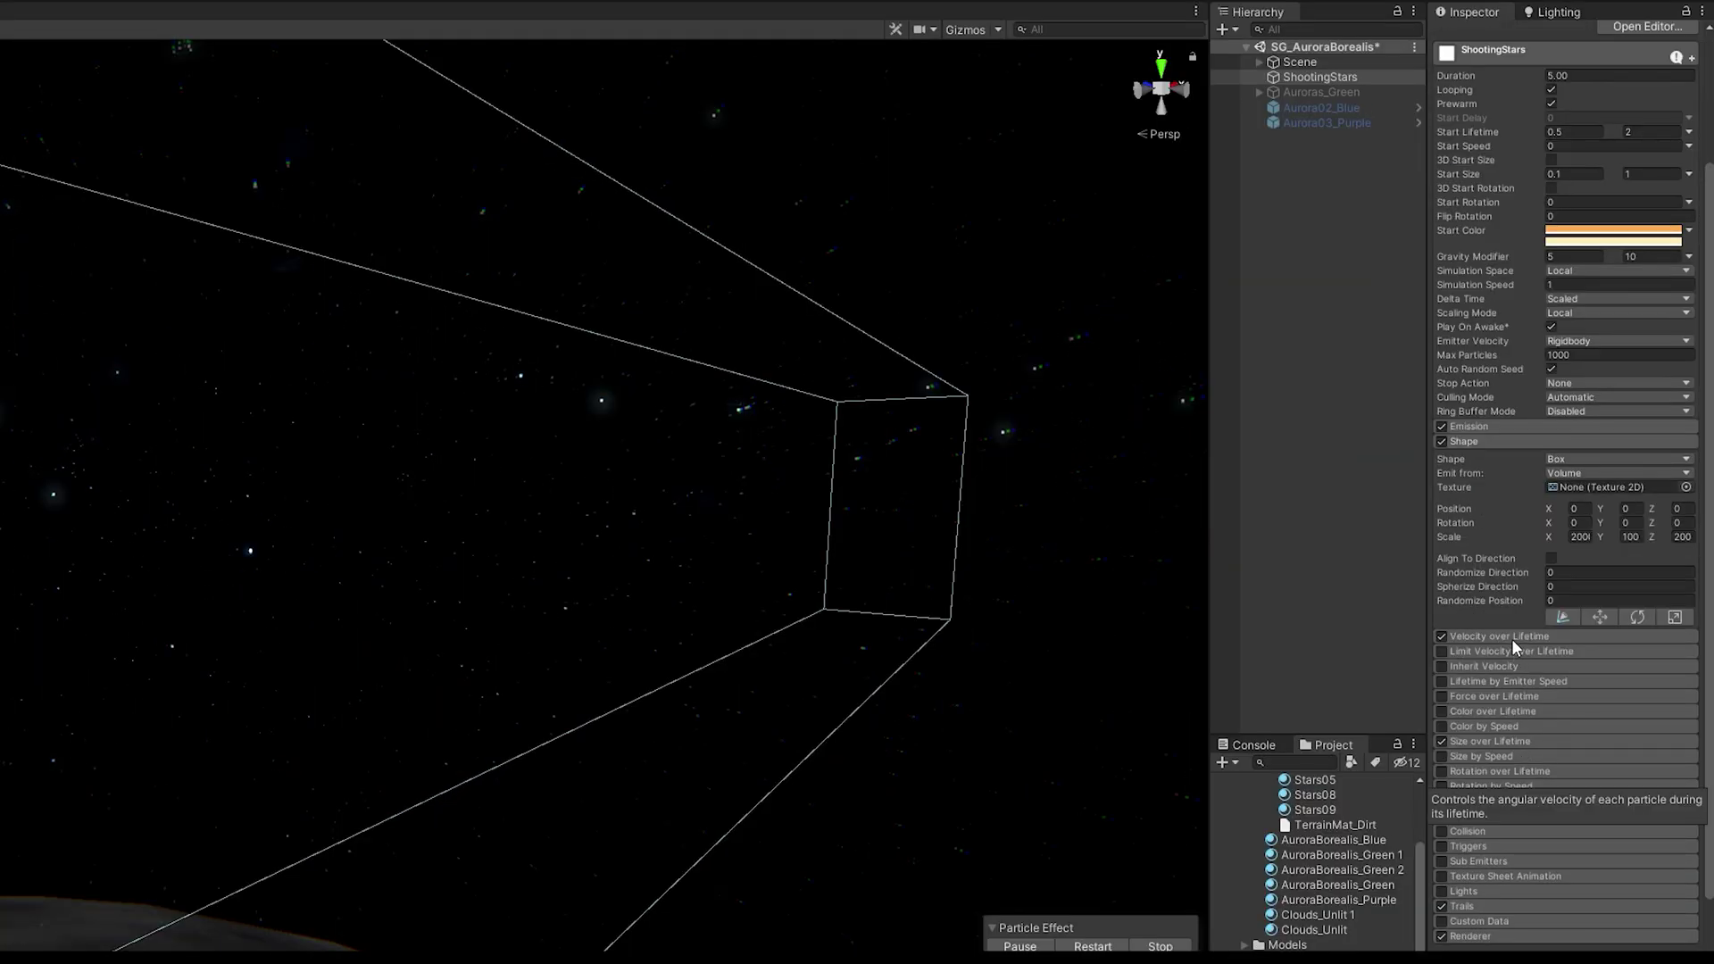
Examine the Velocity over Lifetime, Size over Lifetime and Trails modules of the ShootingStars particle system.
left_click(1511, 636)
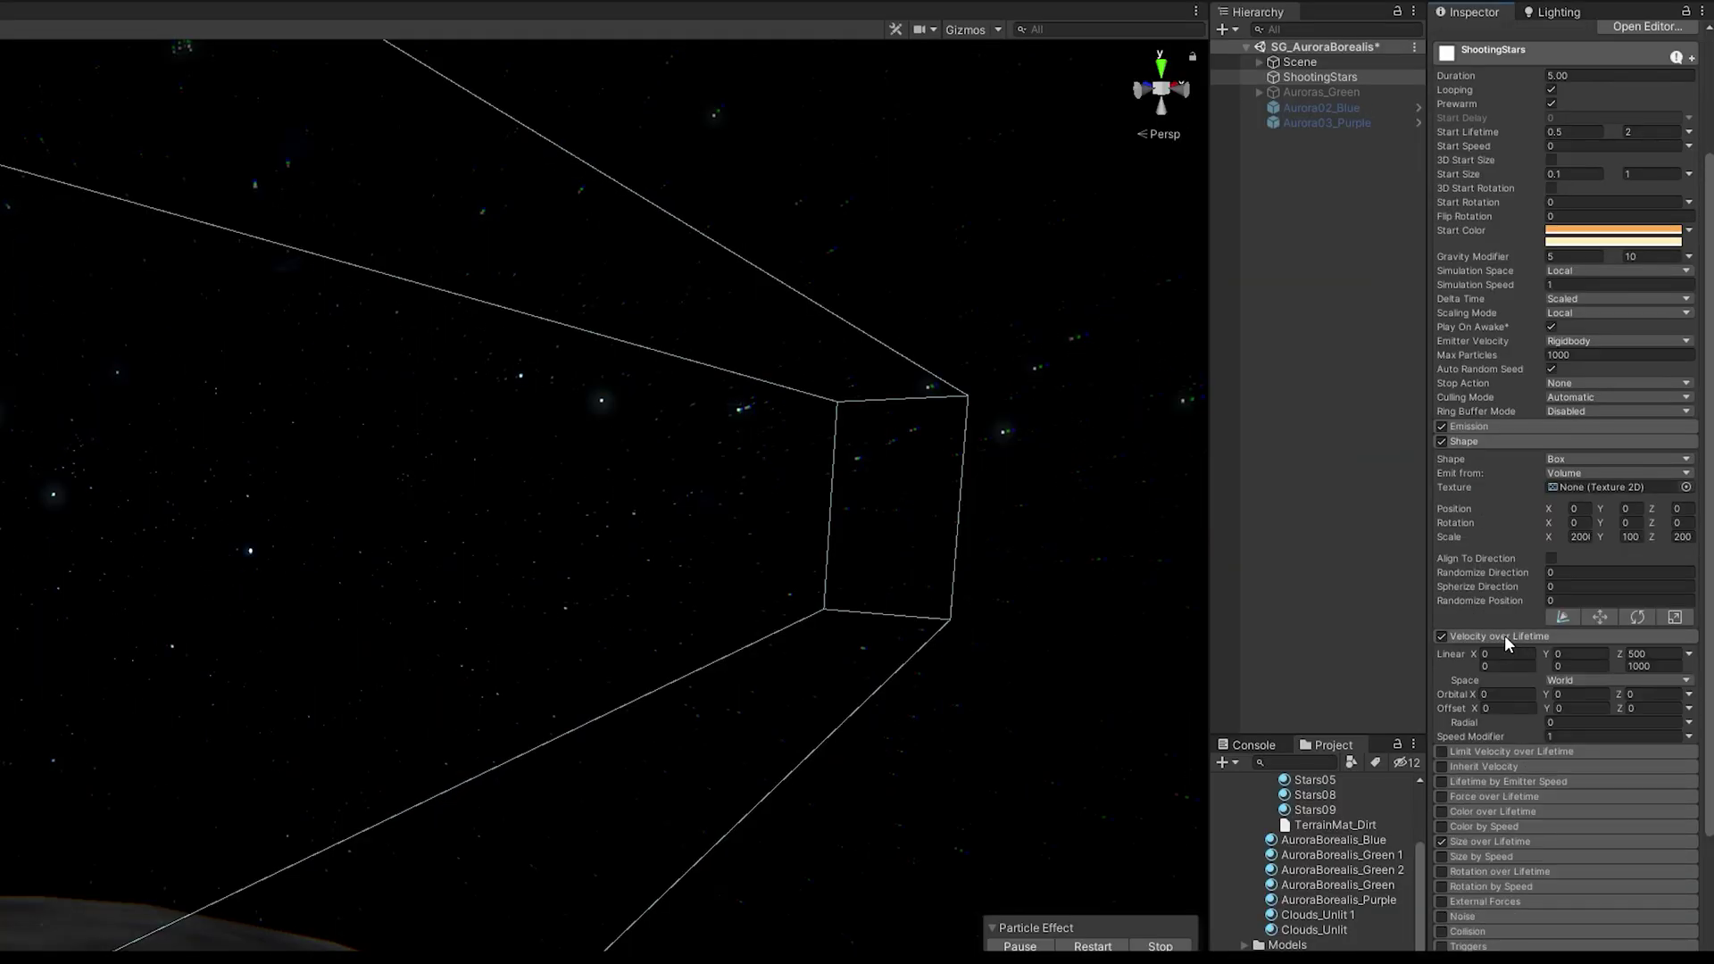
scroll(1545, 790, "down", 3)
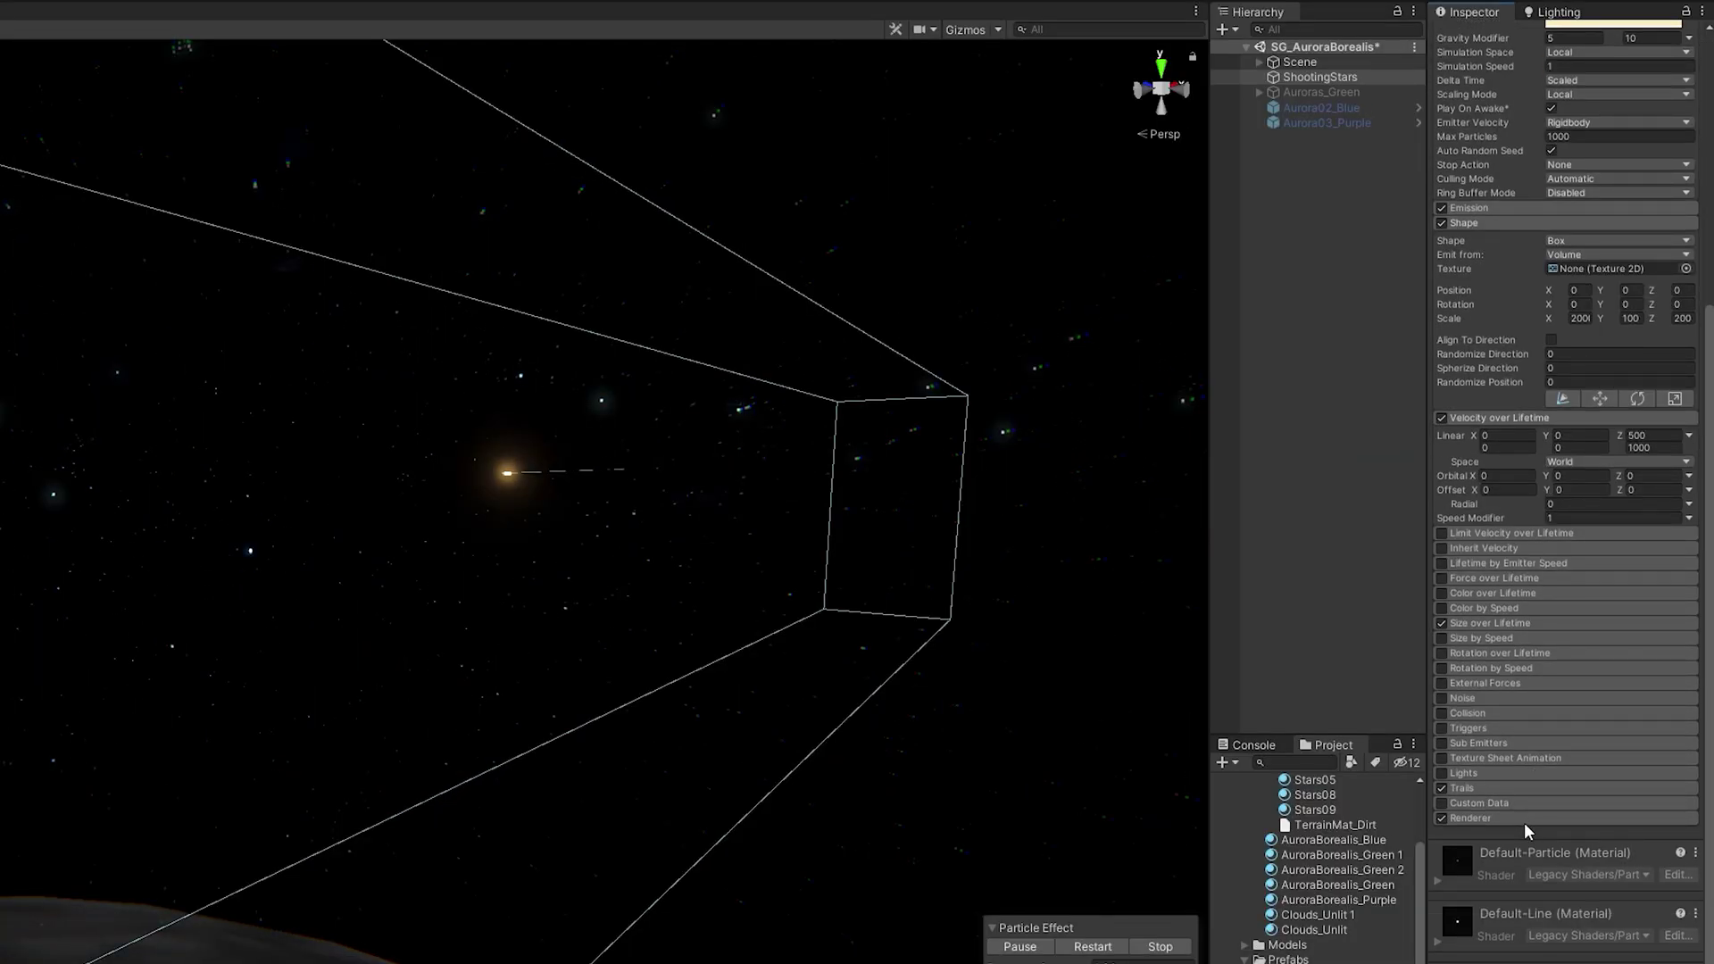
left_click(1508, 626)
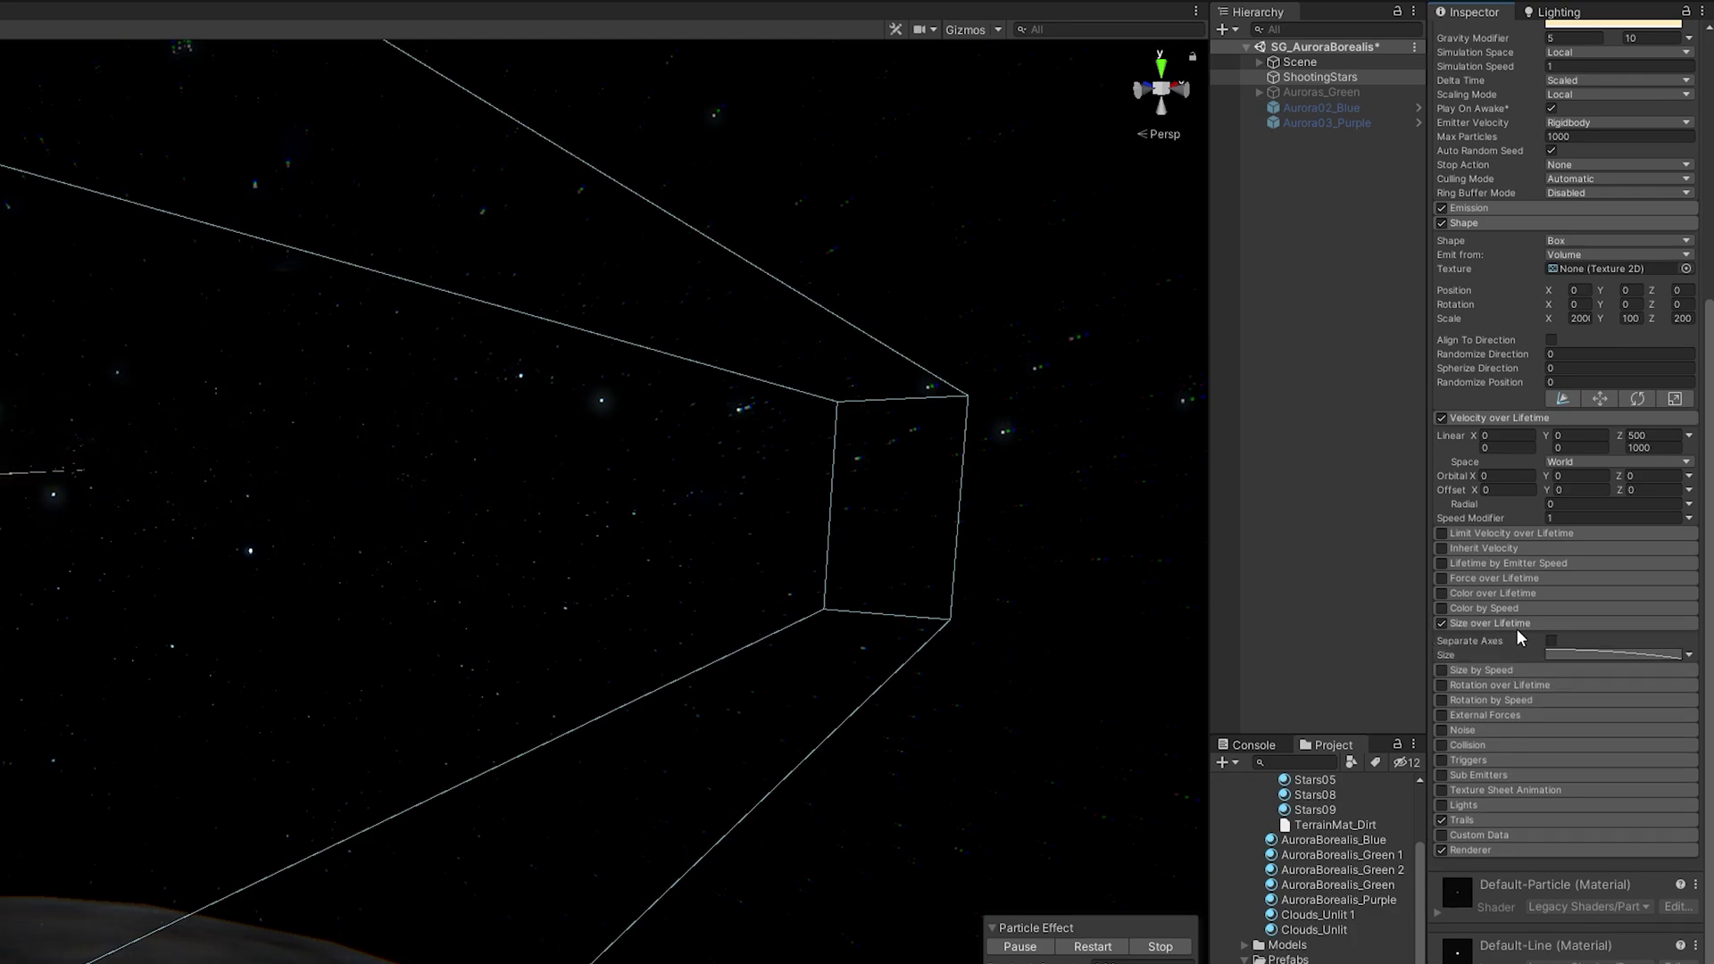
left_click(1502, 820)
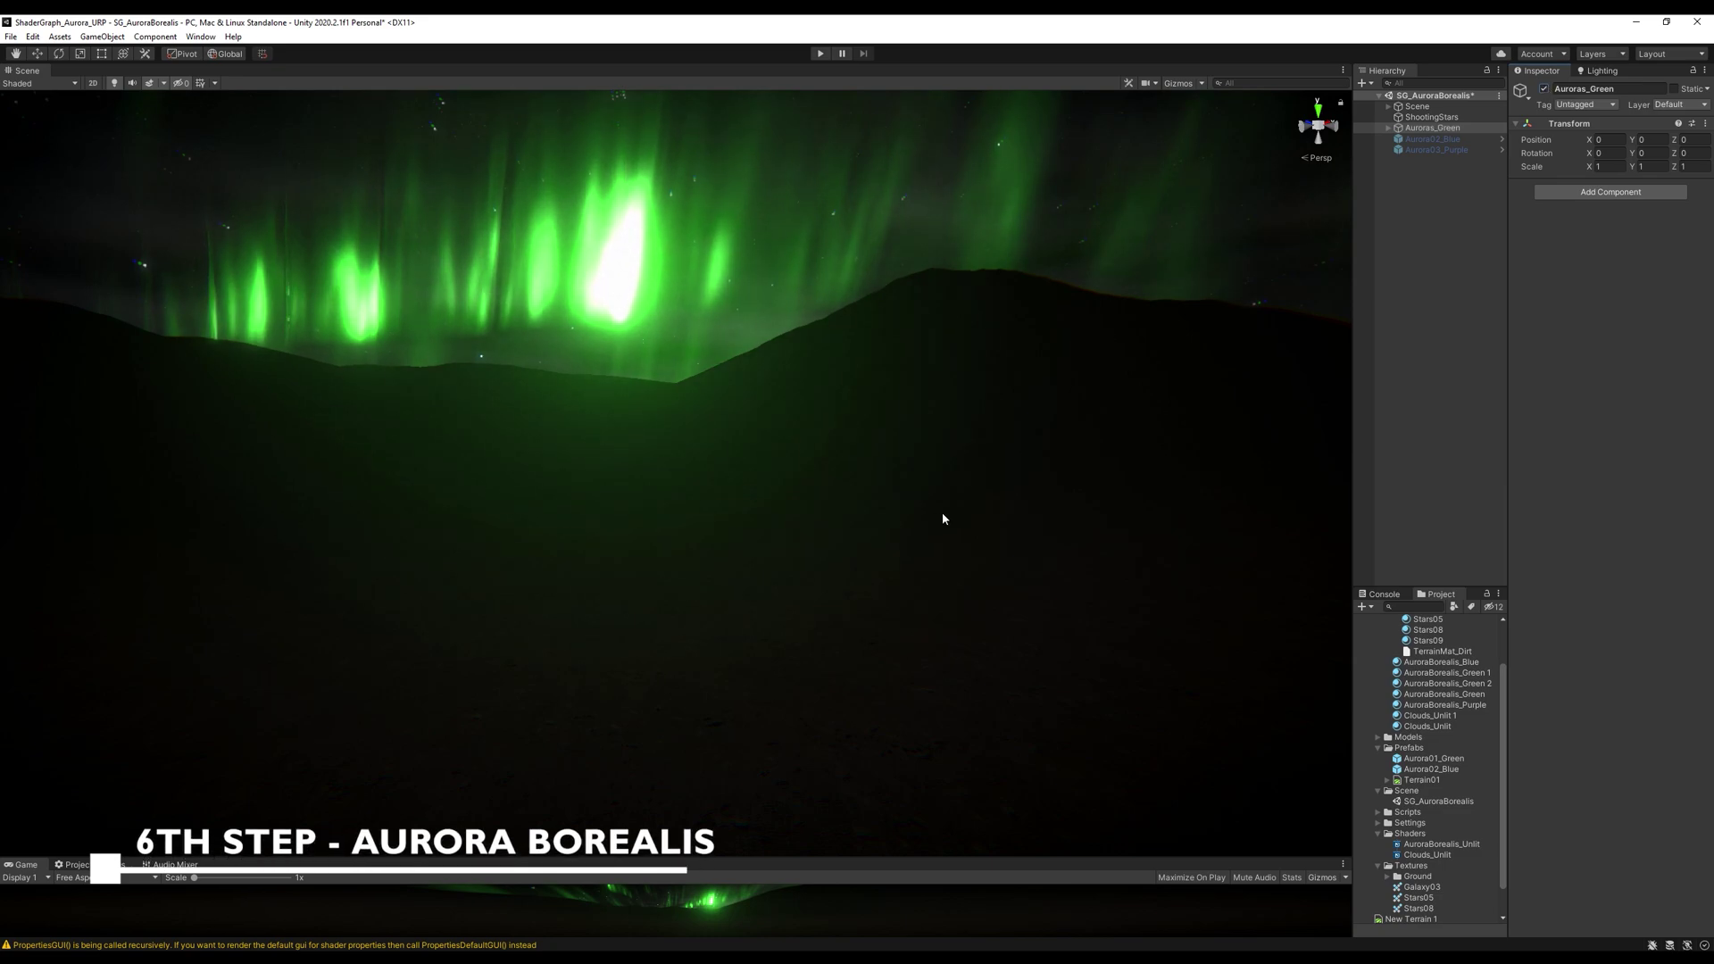
mouse_move(942, 517)
right_mouse_down()
mouse_move(688, 440)
mouse_move(375, 490)
mouse_move(956, 494)
right_mouse_up()
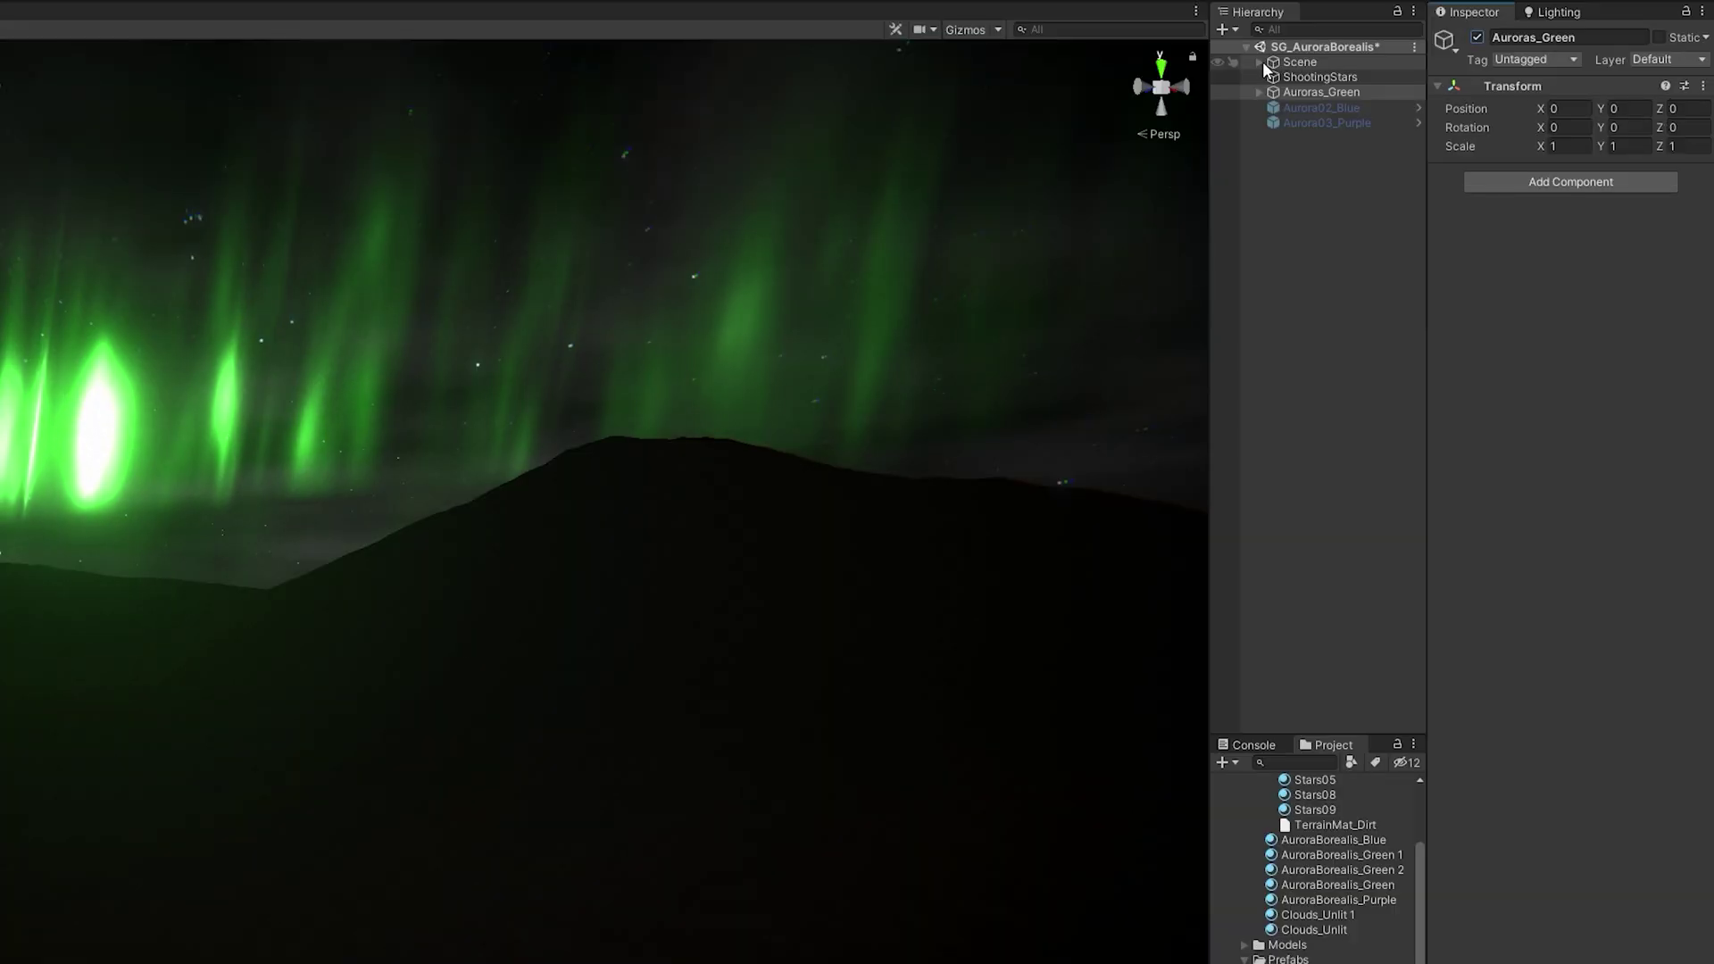
Select Global Volume in the Scene group and switch its Volume component off and back on to compare the post-processing.
left_click(1388, 107)
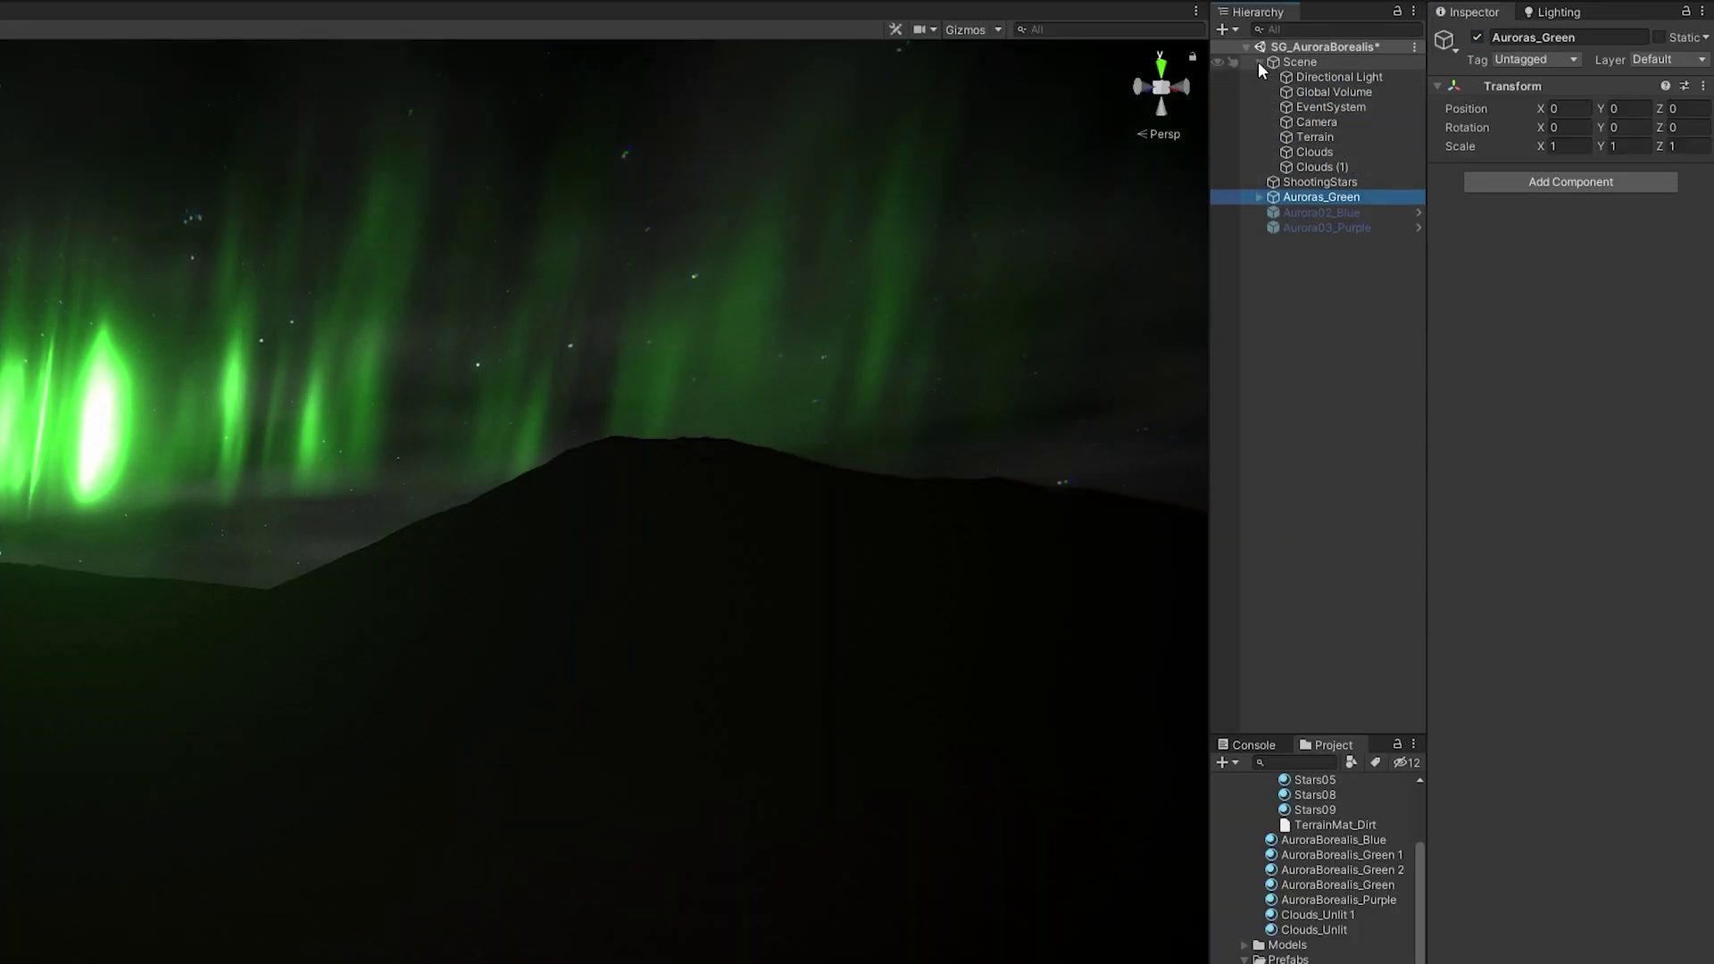
left_click(1433, 131)
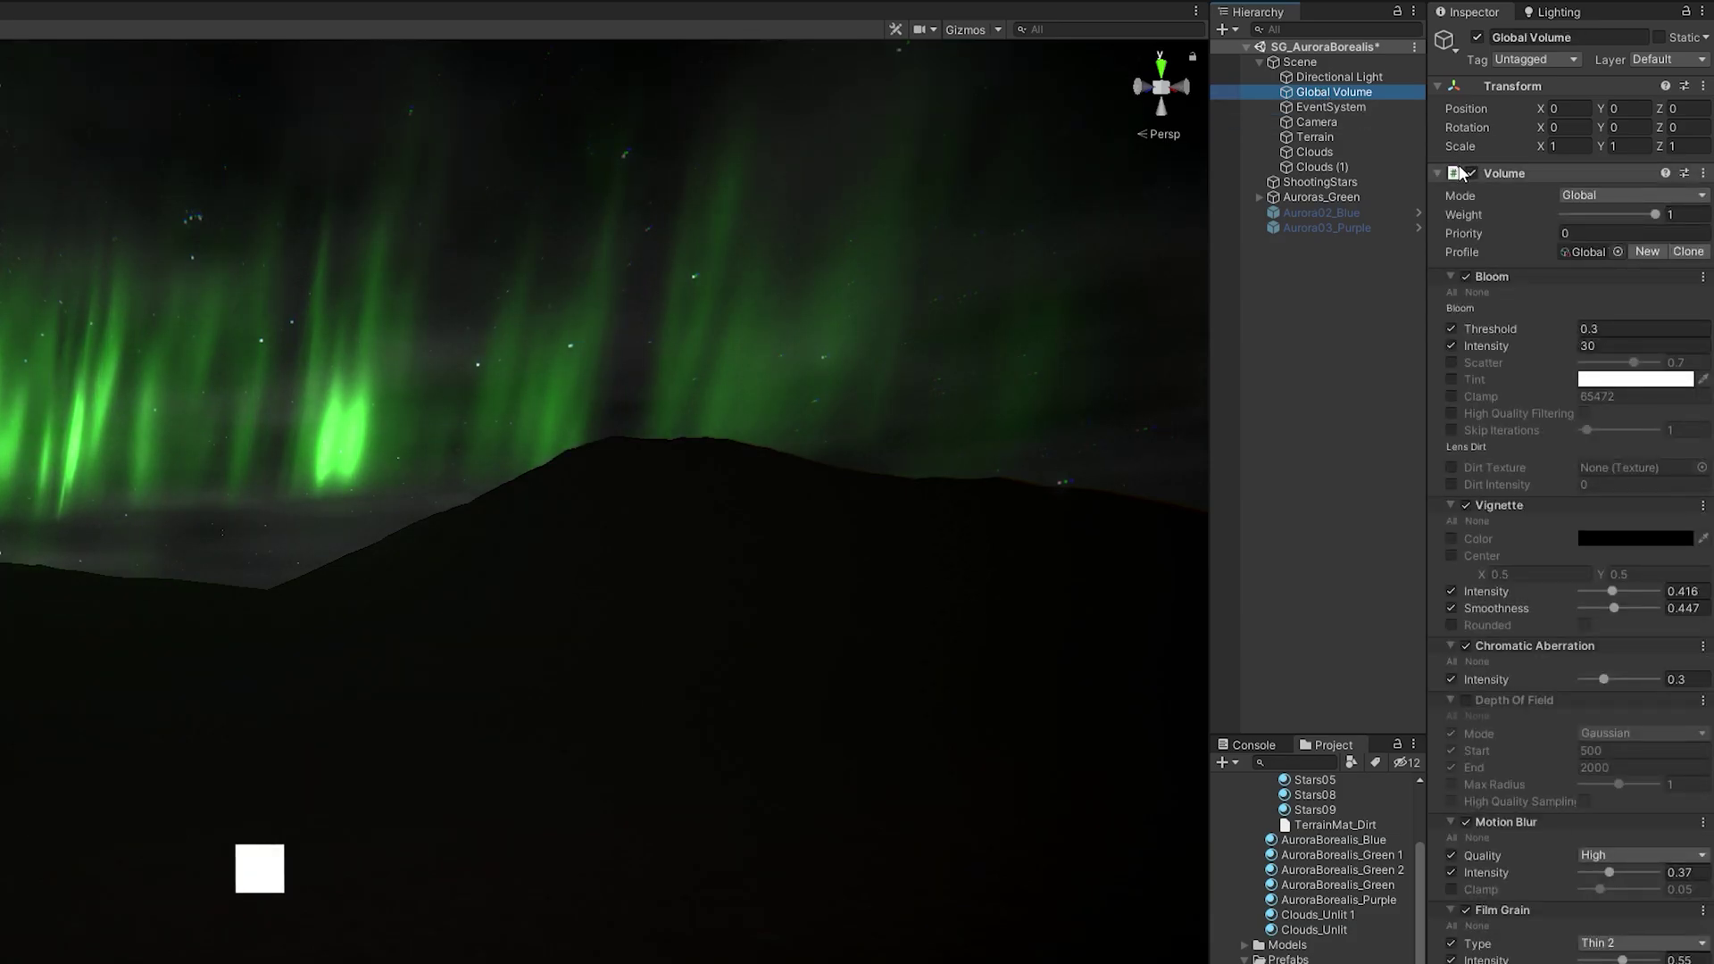
left_click(1466, 173)
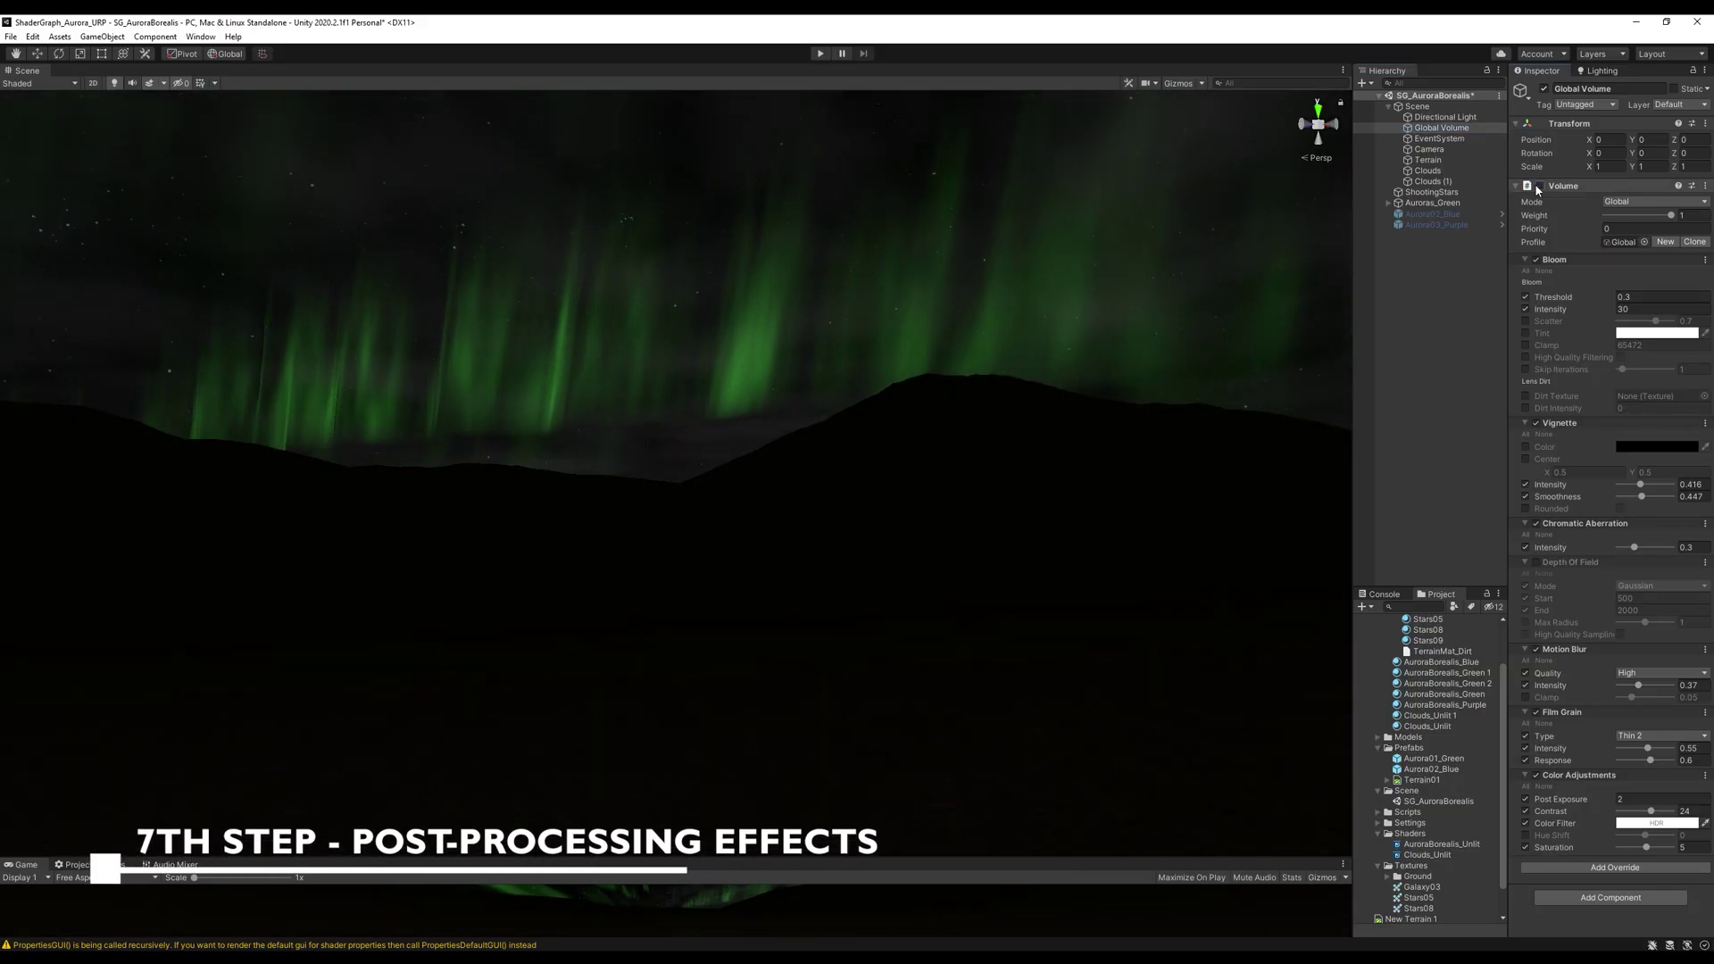
left_click(1536, 186)
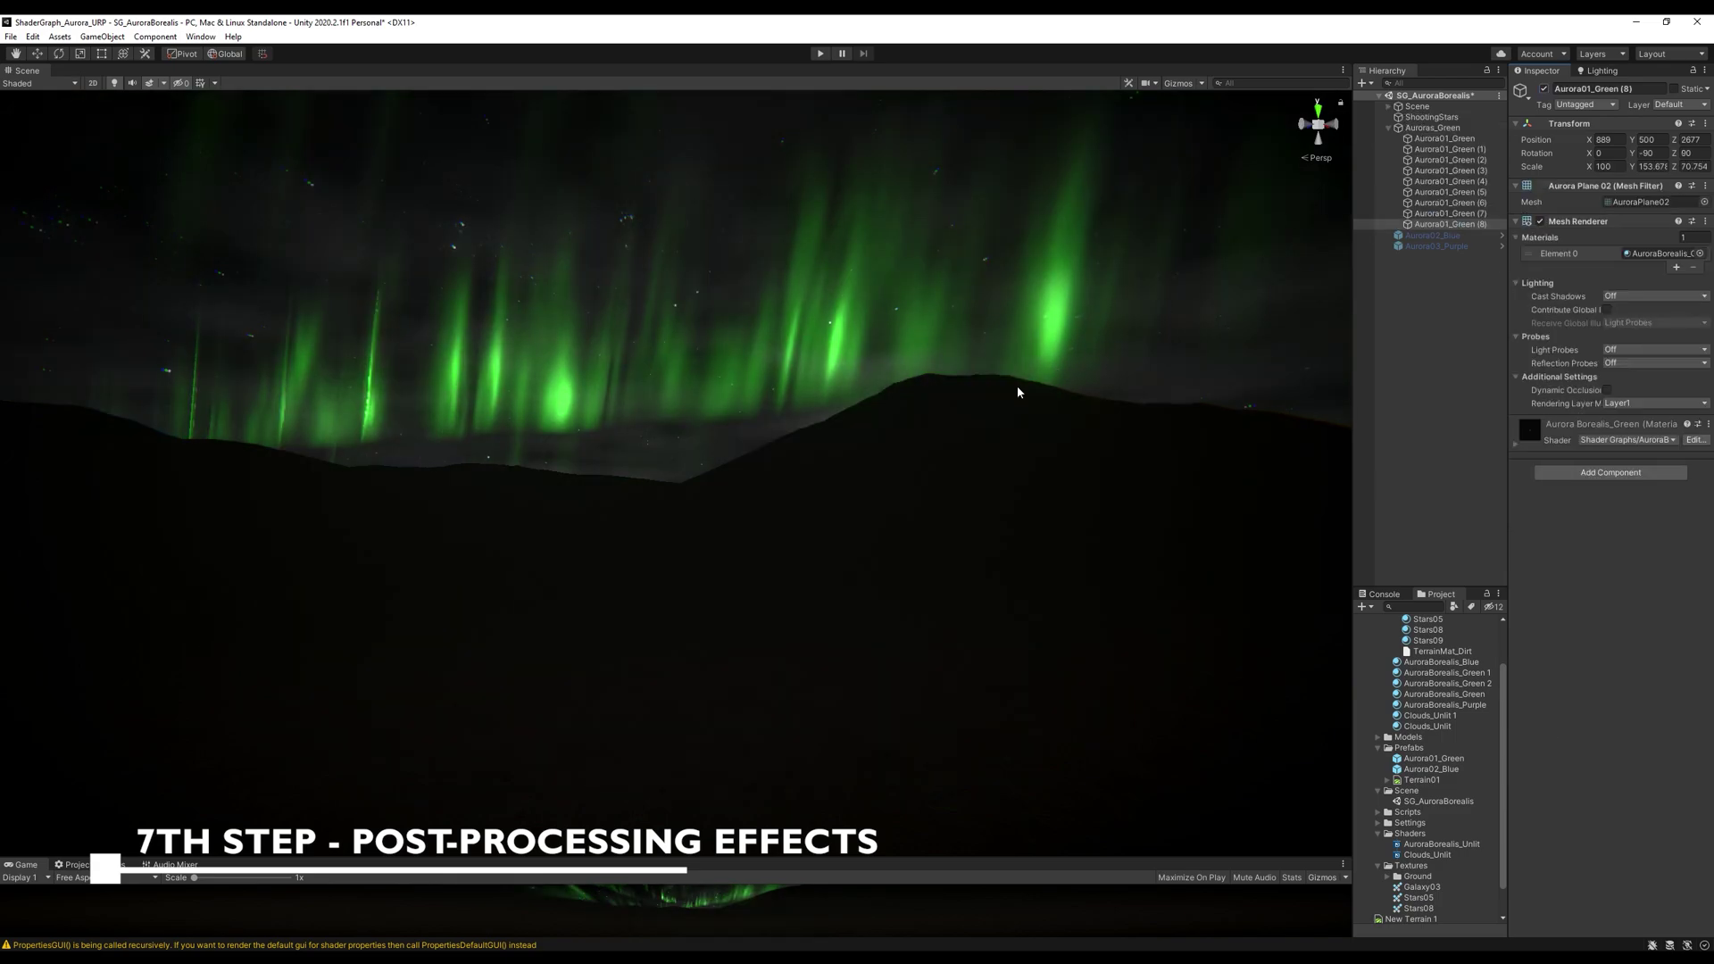
Switch the Aurora01_Green (8) object off and back on to identify its plane in the sky.
right_click_drag(1018, 386, 750, 356)
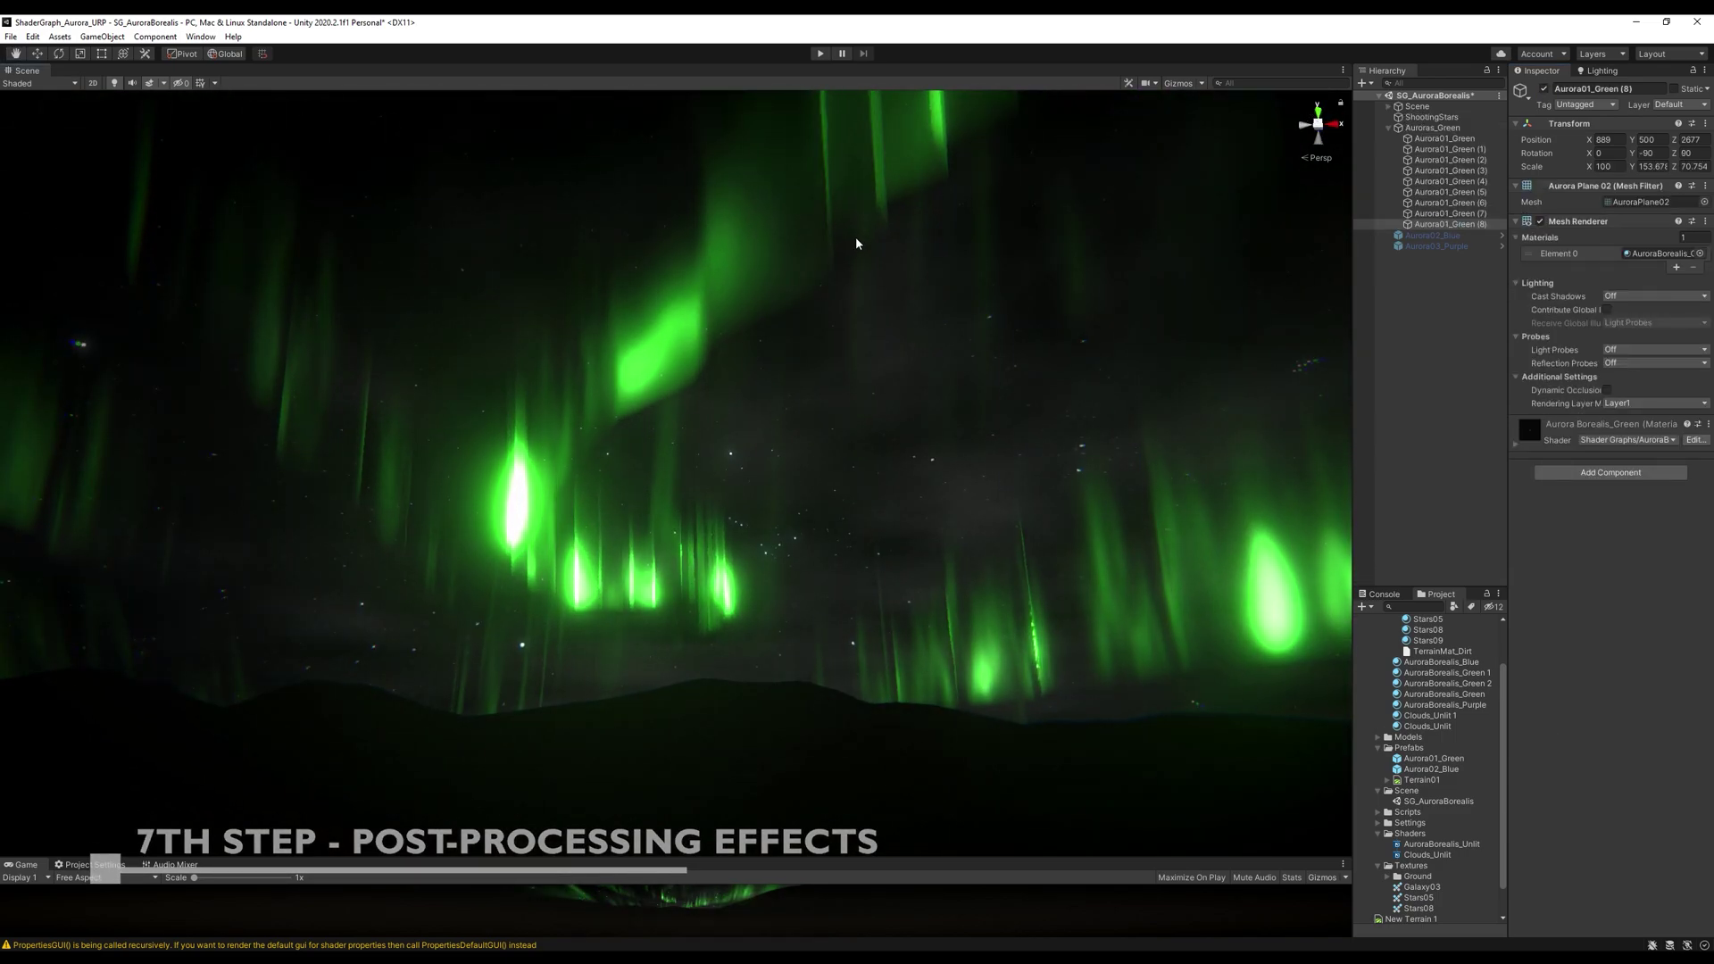
left_click(1544, 90)
left_click(1545, 90)
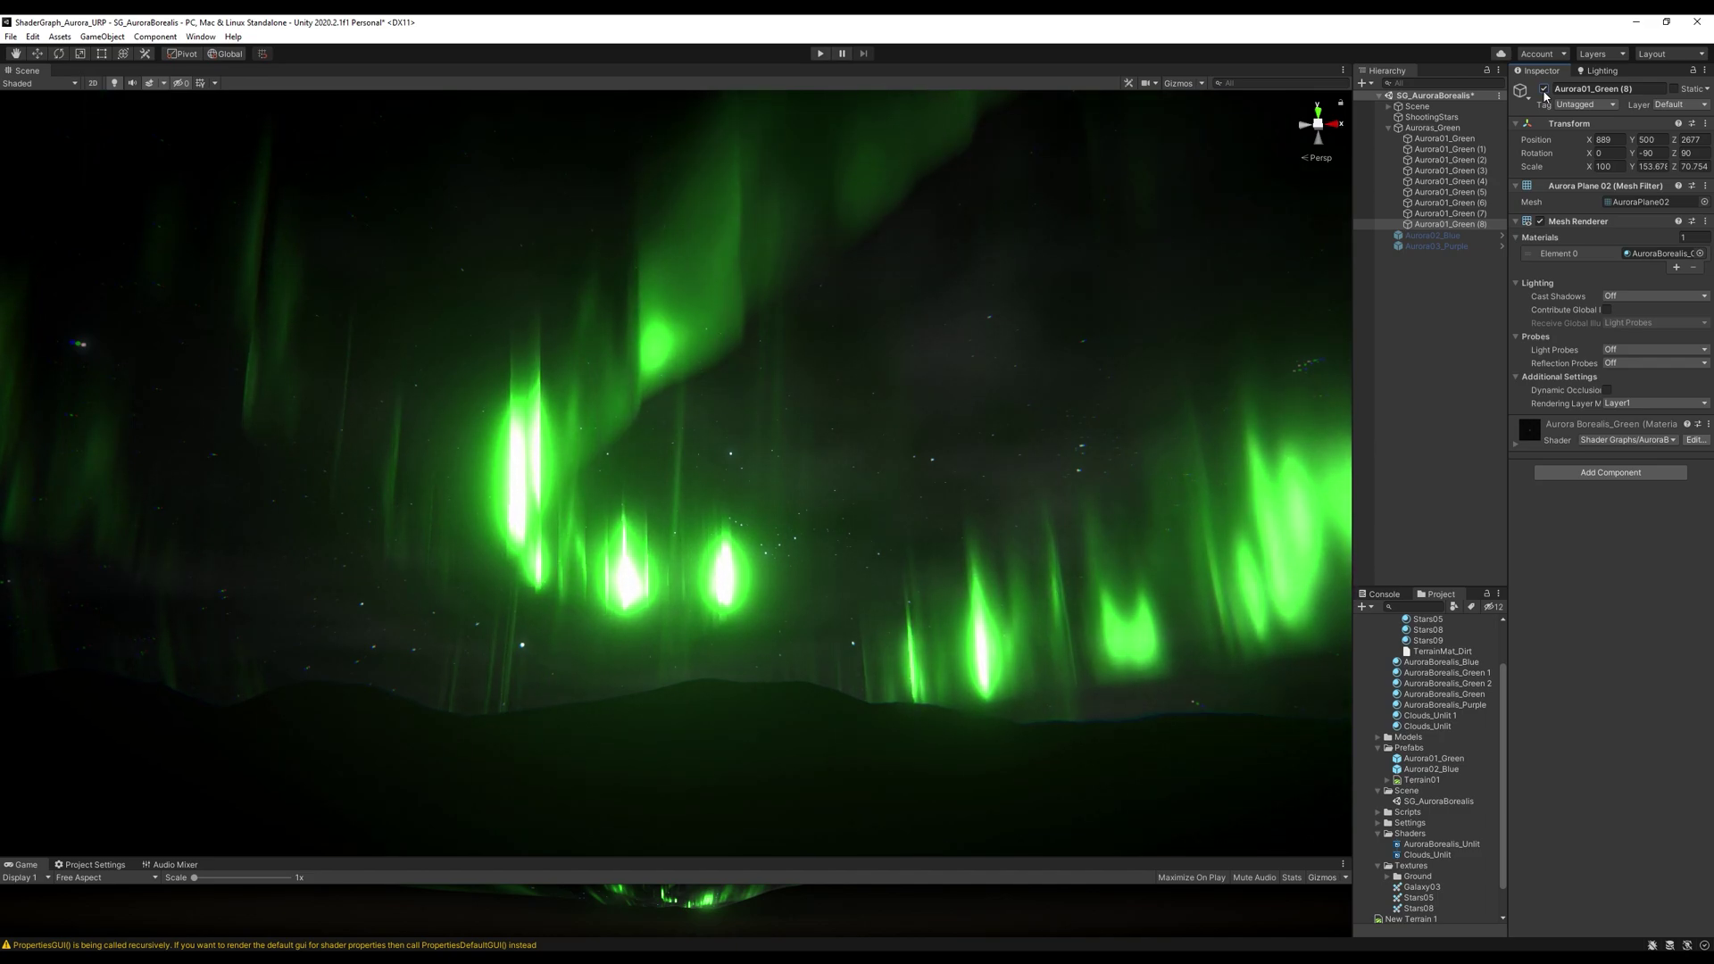
Toggle the active state of Aurora01_Green (8) once more to compare the sky.
left_click(1544, 90)
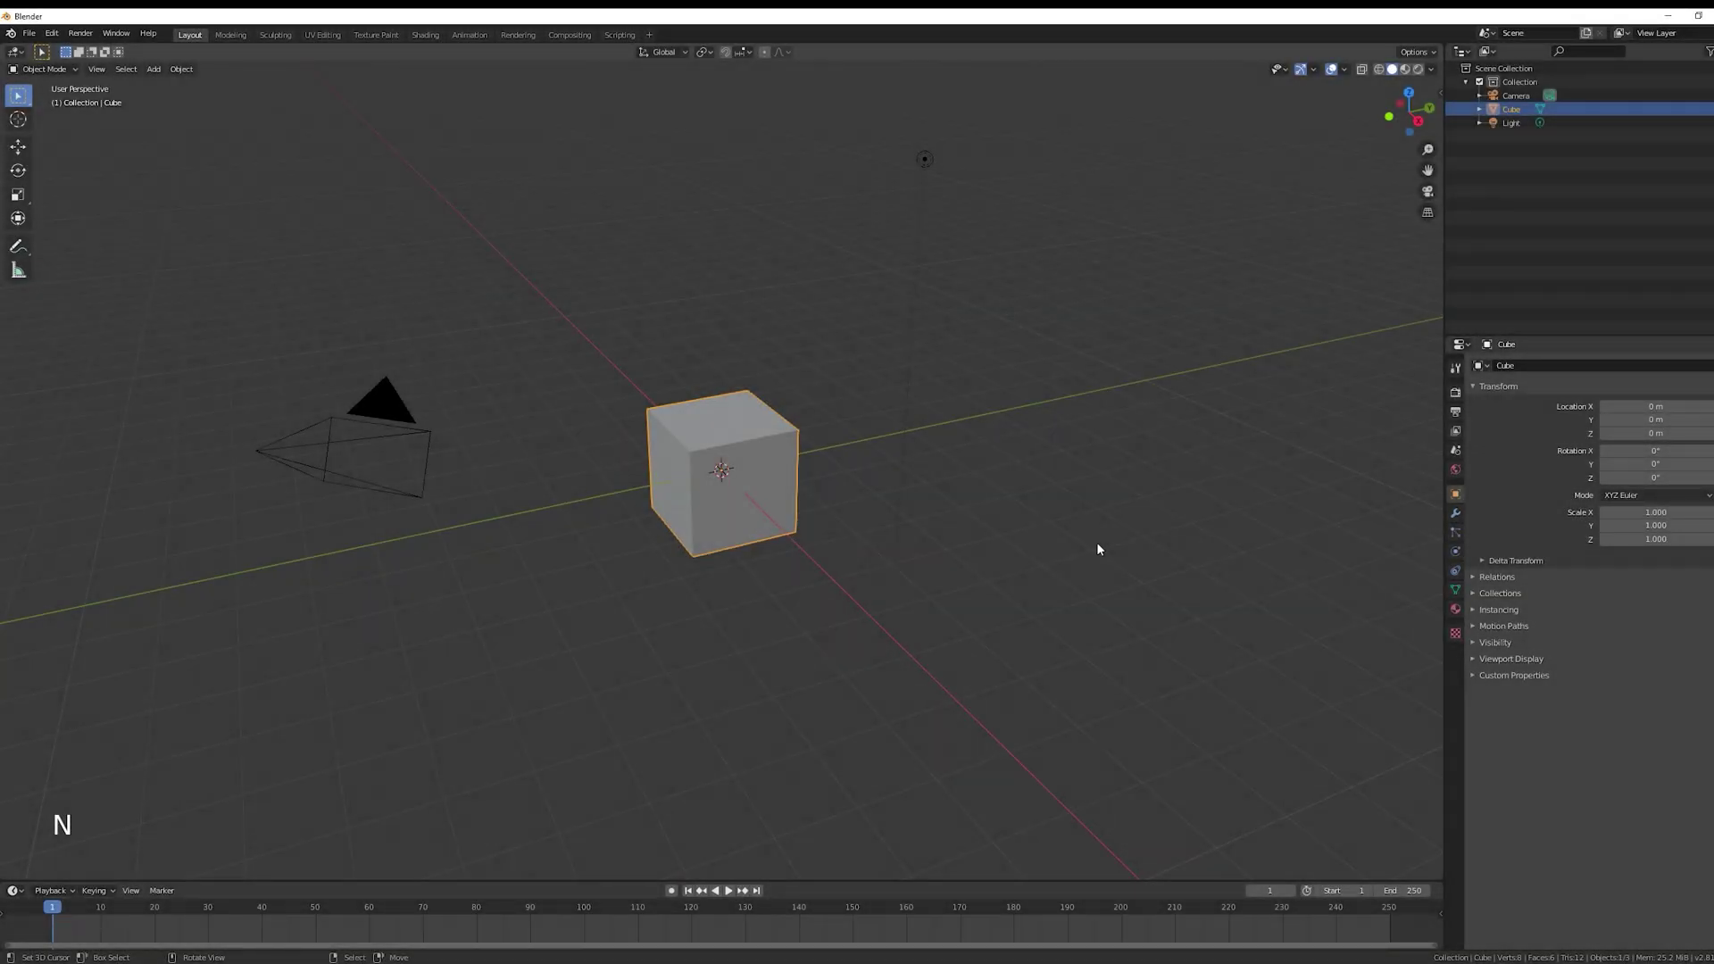
Switch to Blender, delete all the default scene objects and add a mesh plane.
key("a")
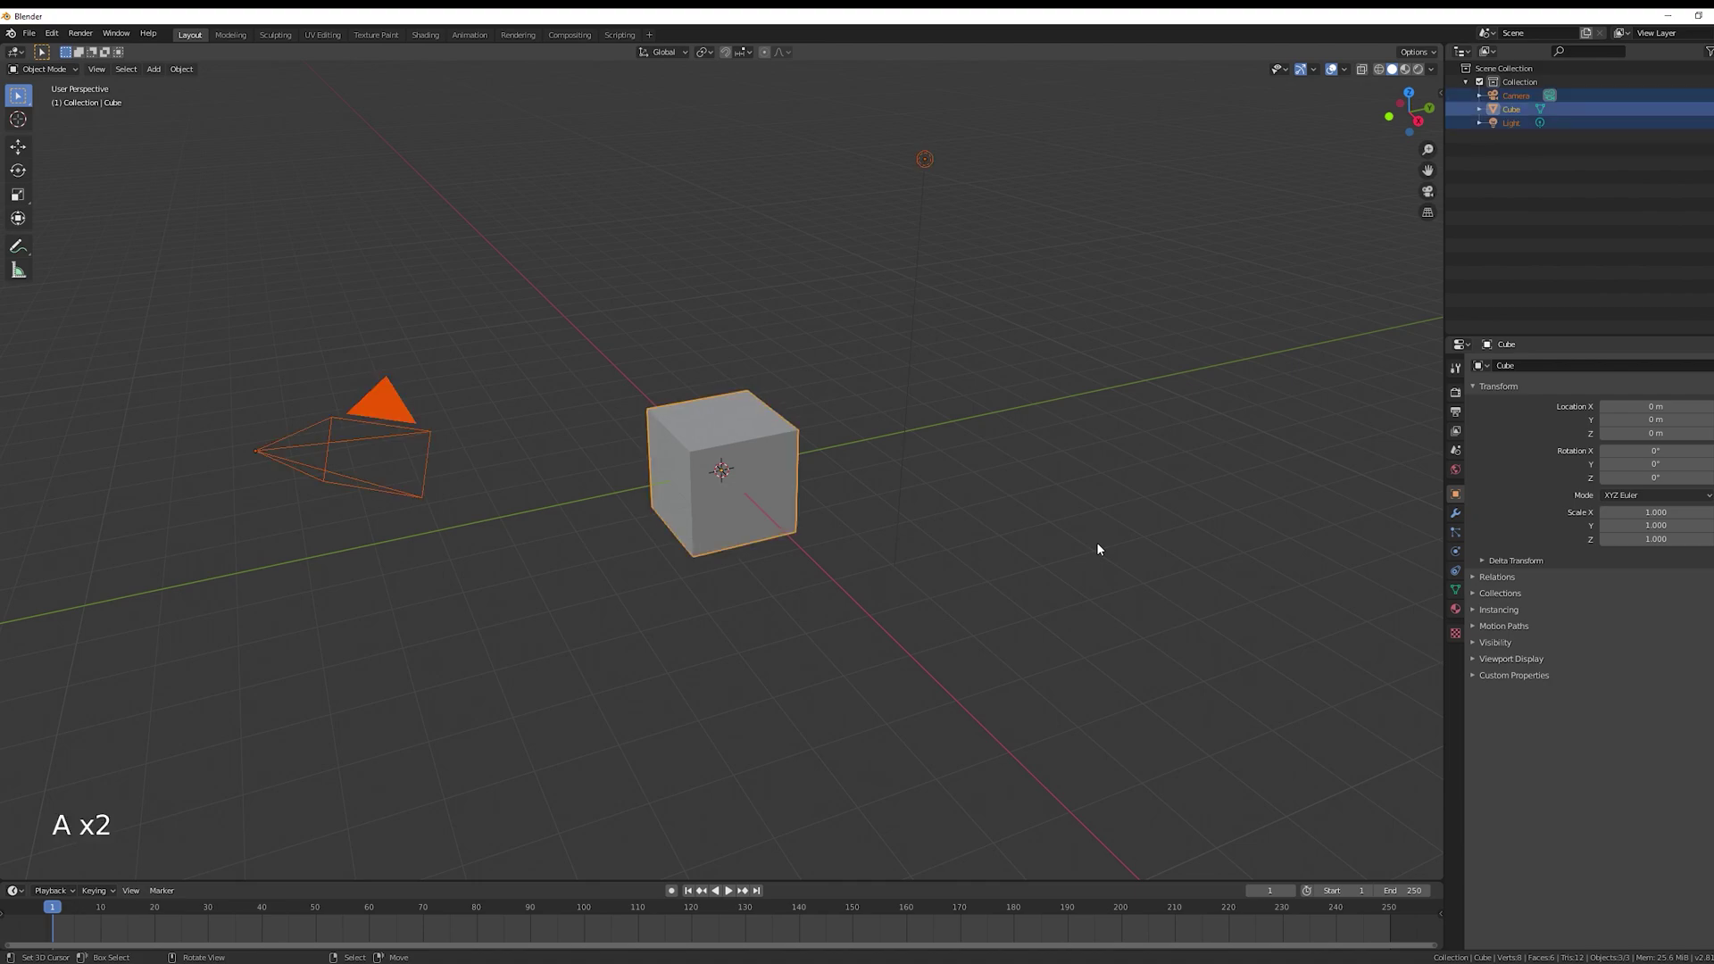
key("Delete")
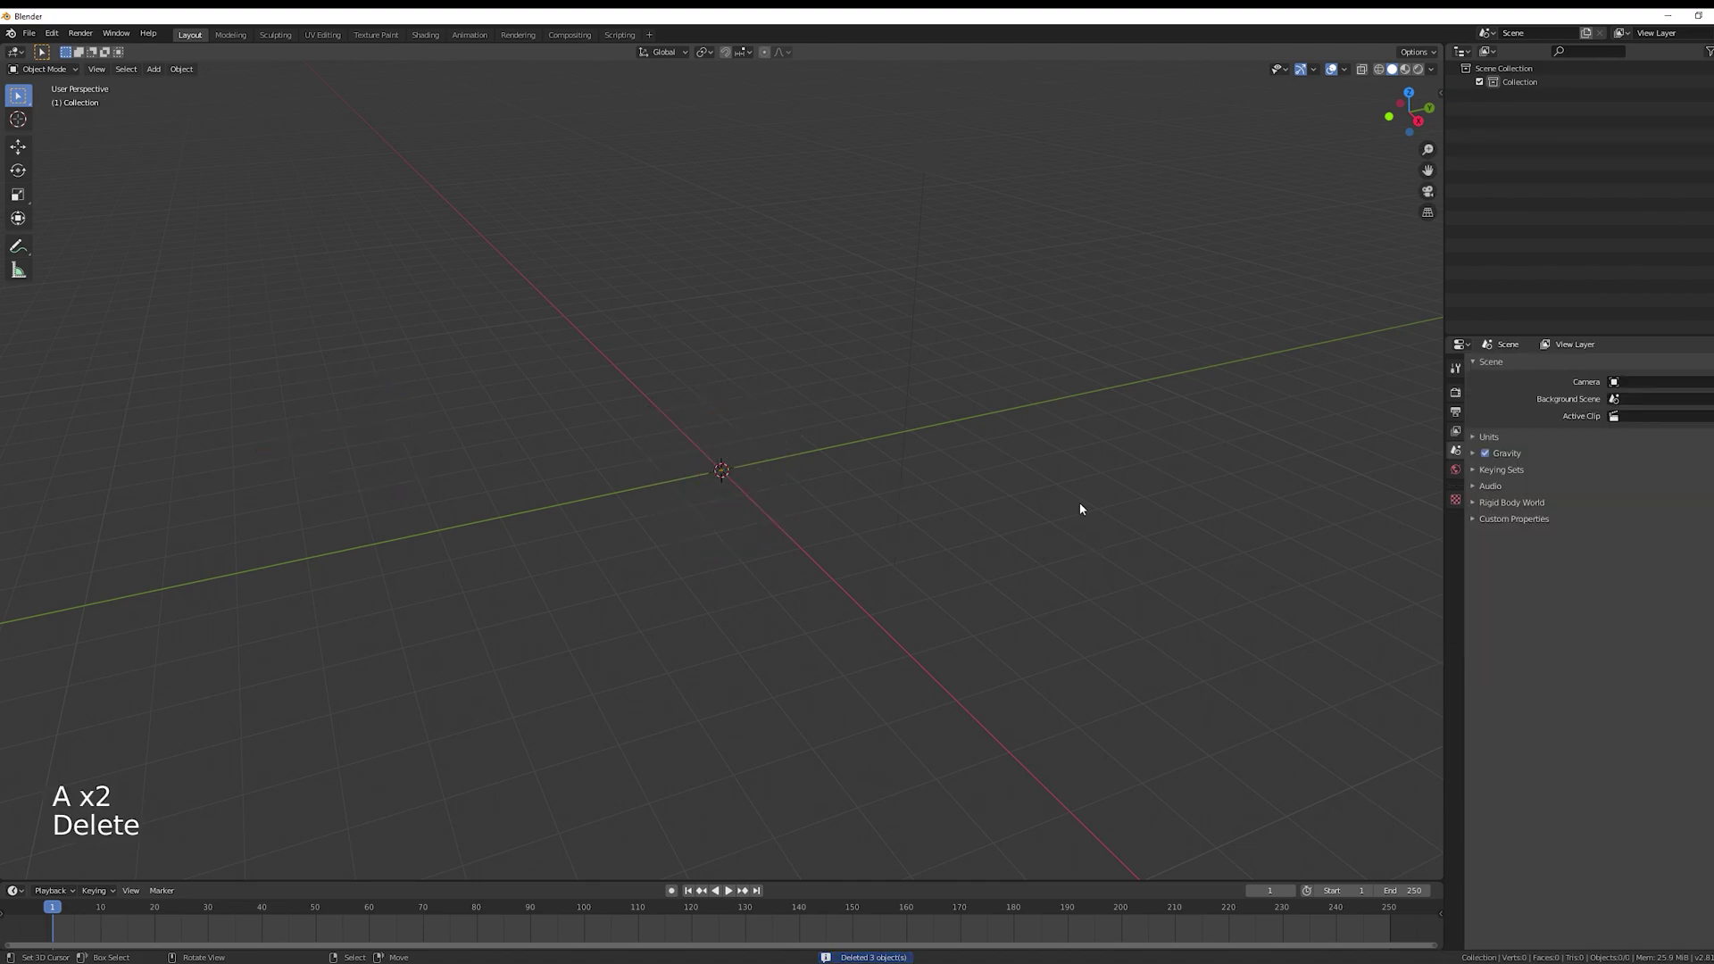
key("shift+a")
mouse_move(744, 436)
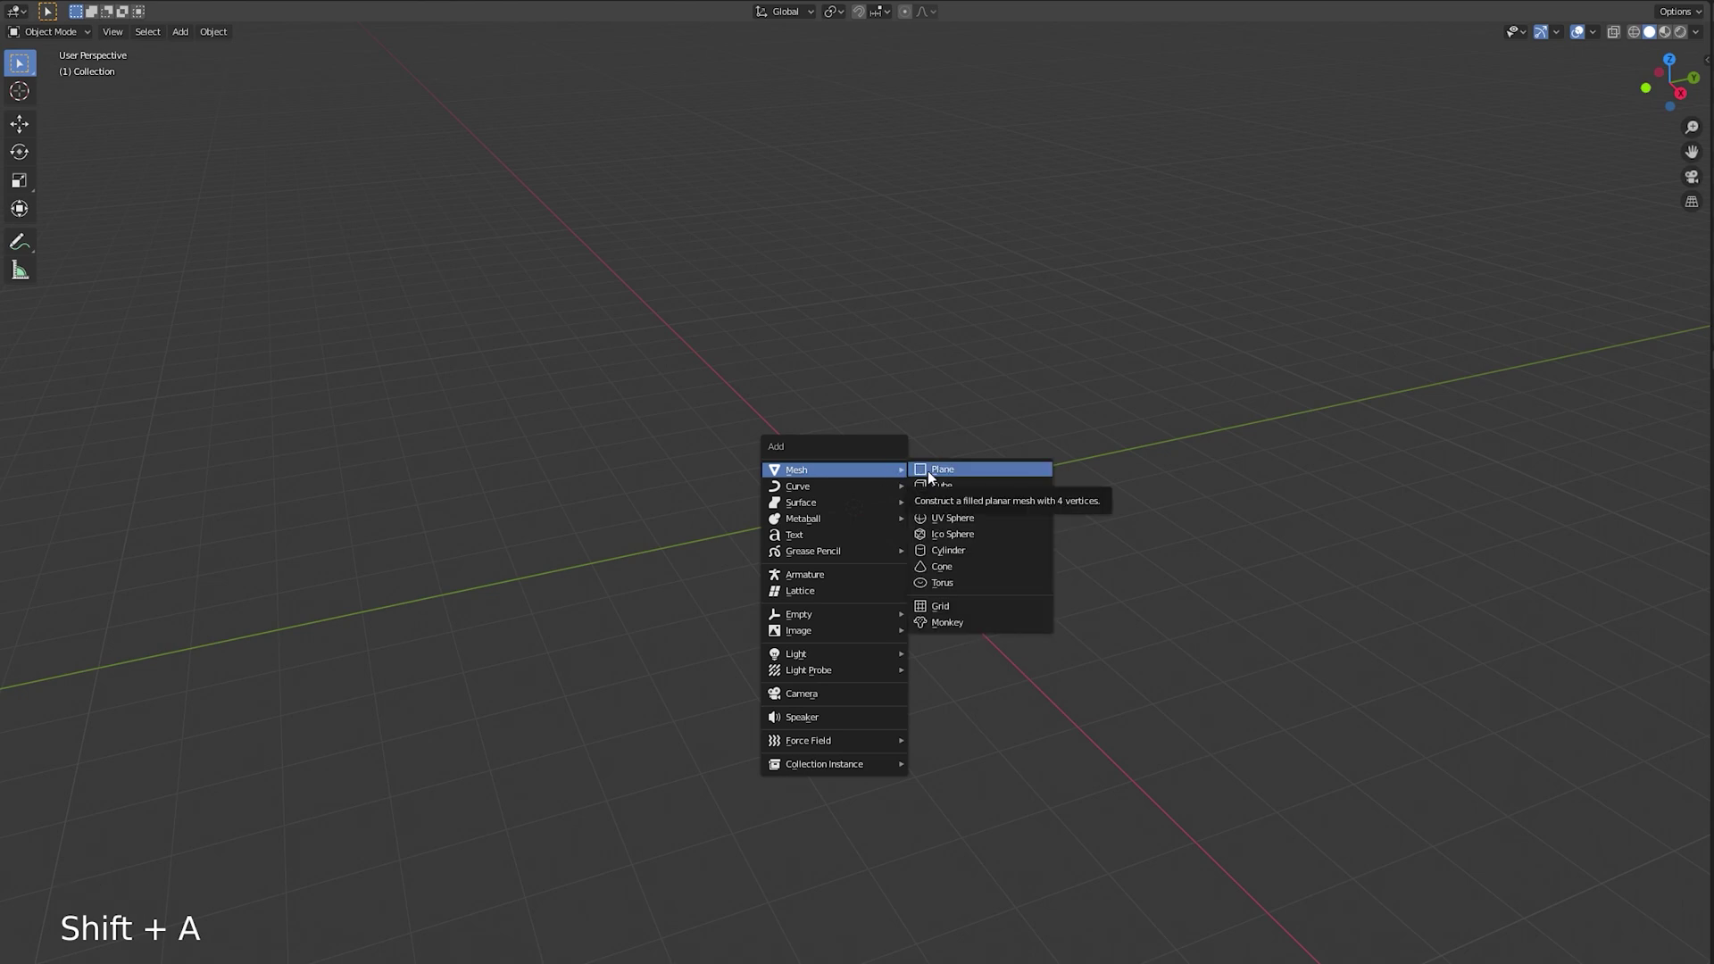
left_click(928, 469)
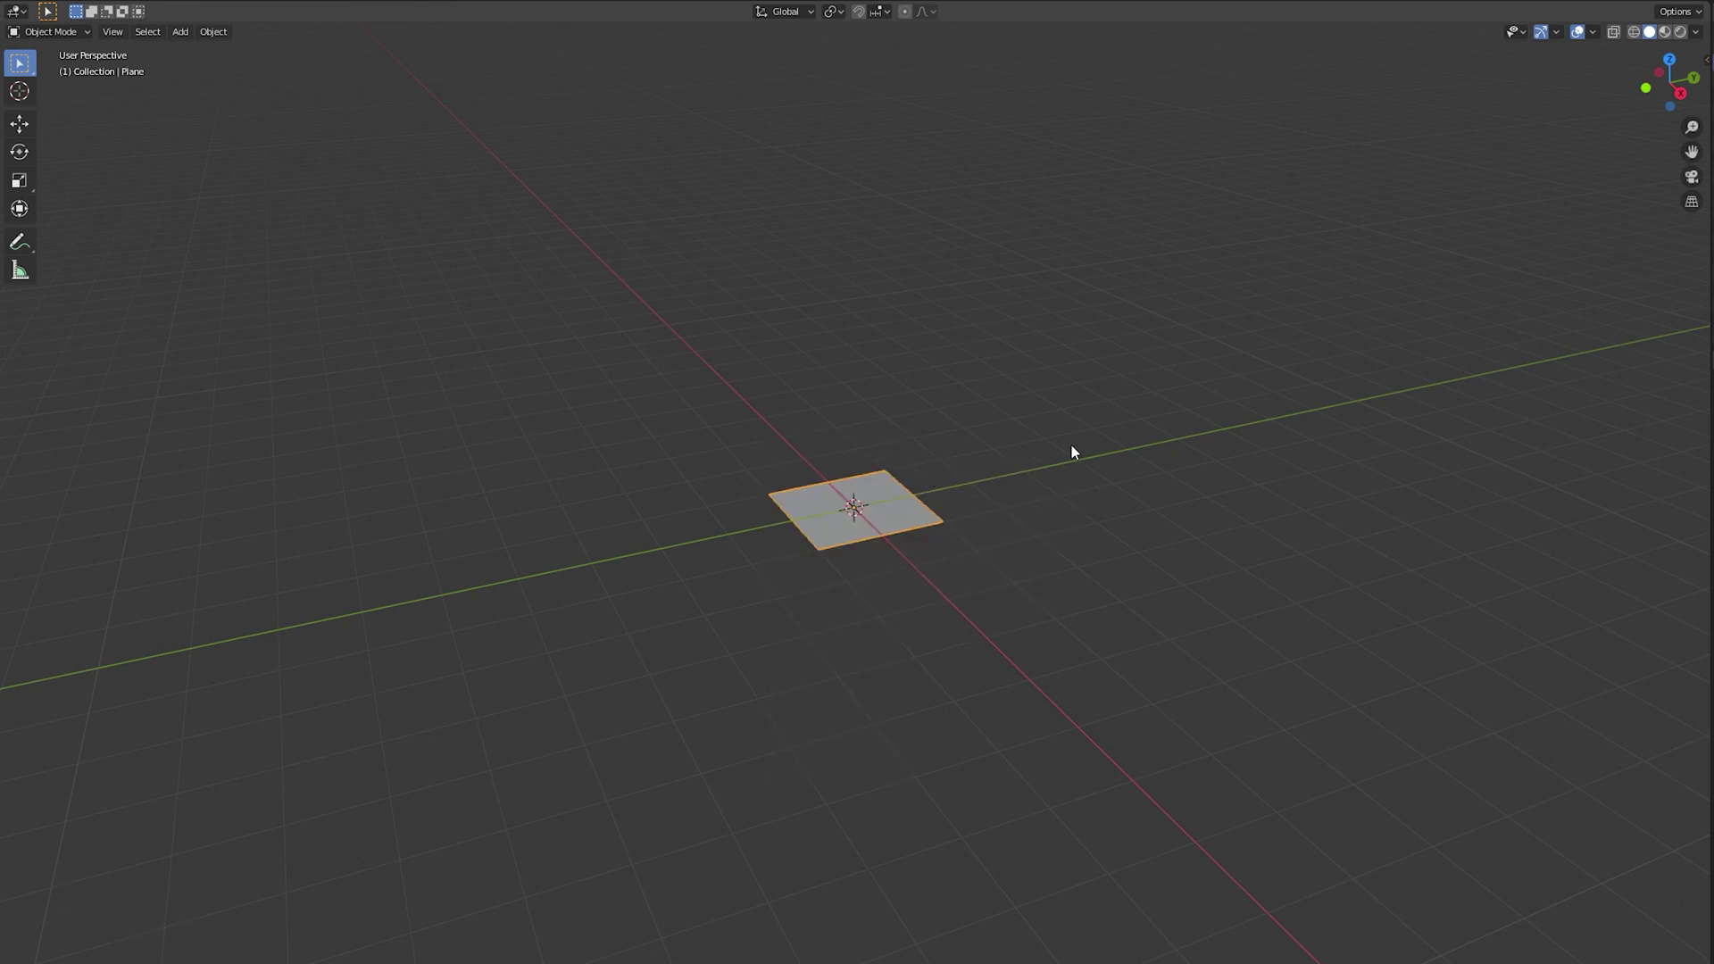
Rotate the plane 90° about the Y axis and raise it 1 m along Z.
key("r")
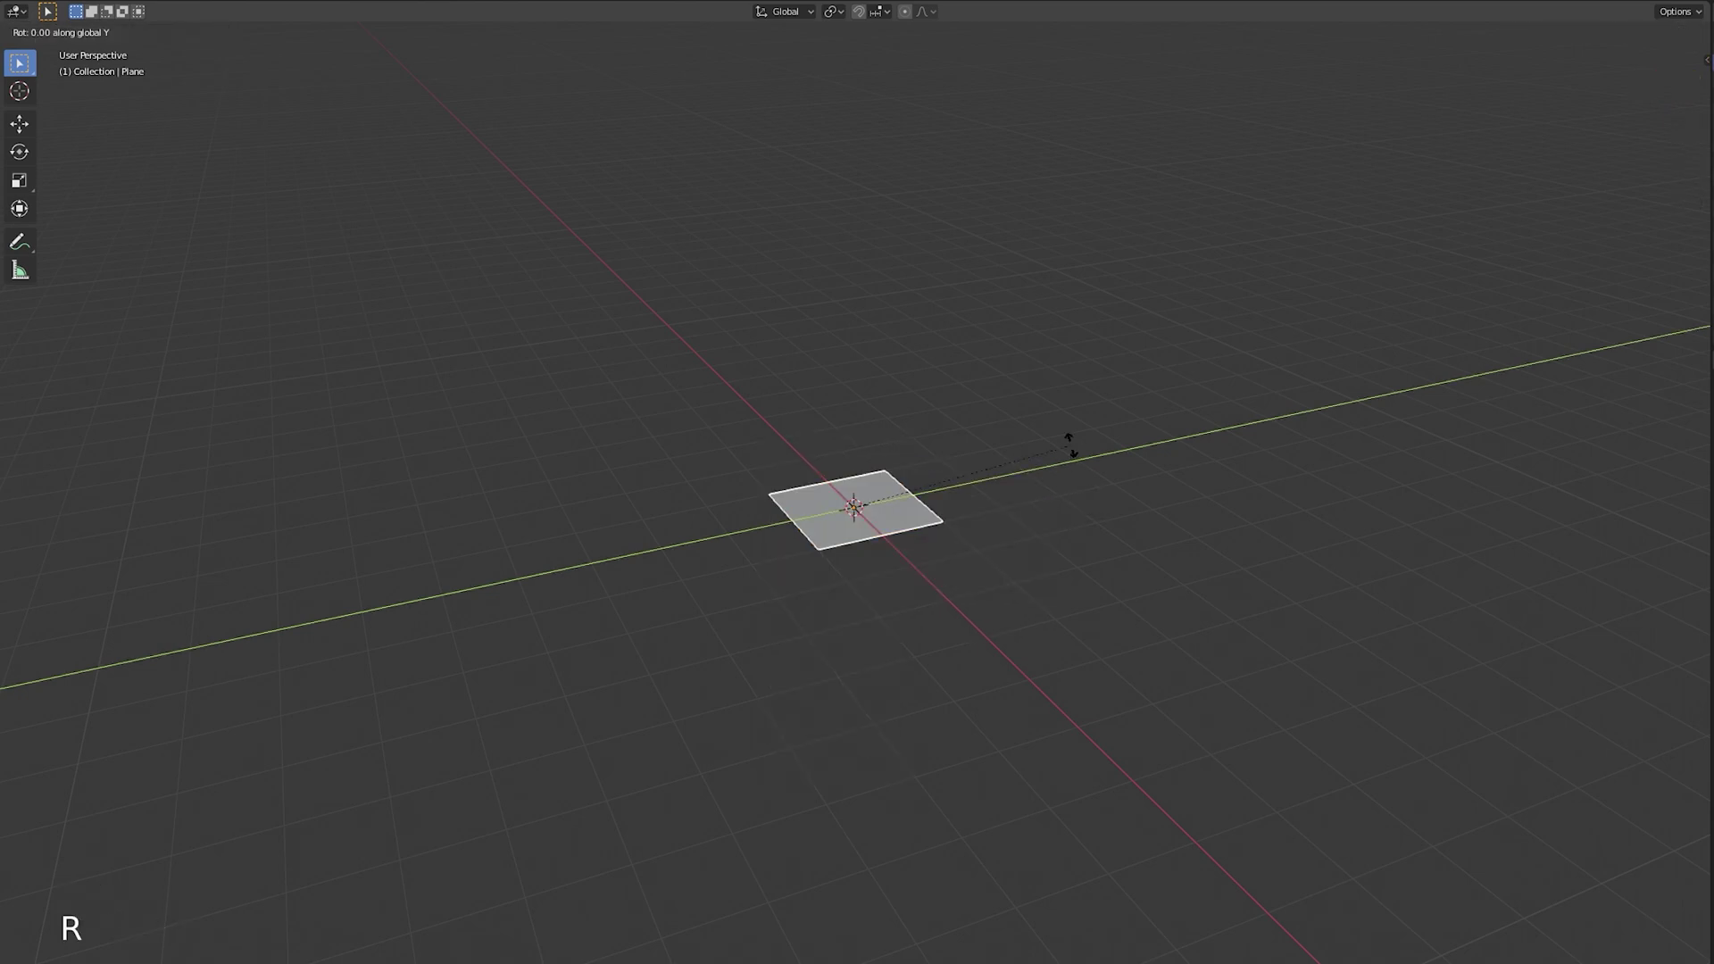
key("0")
key("Return")
key("g")
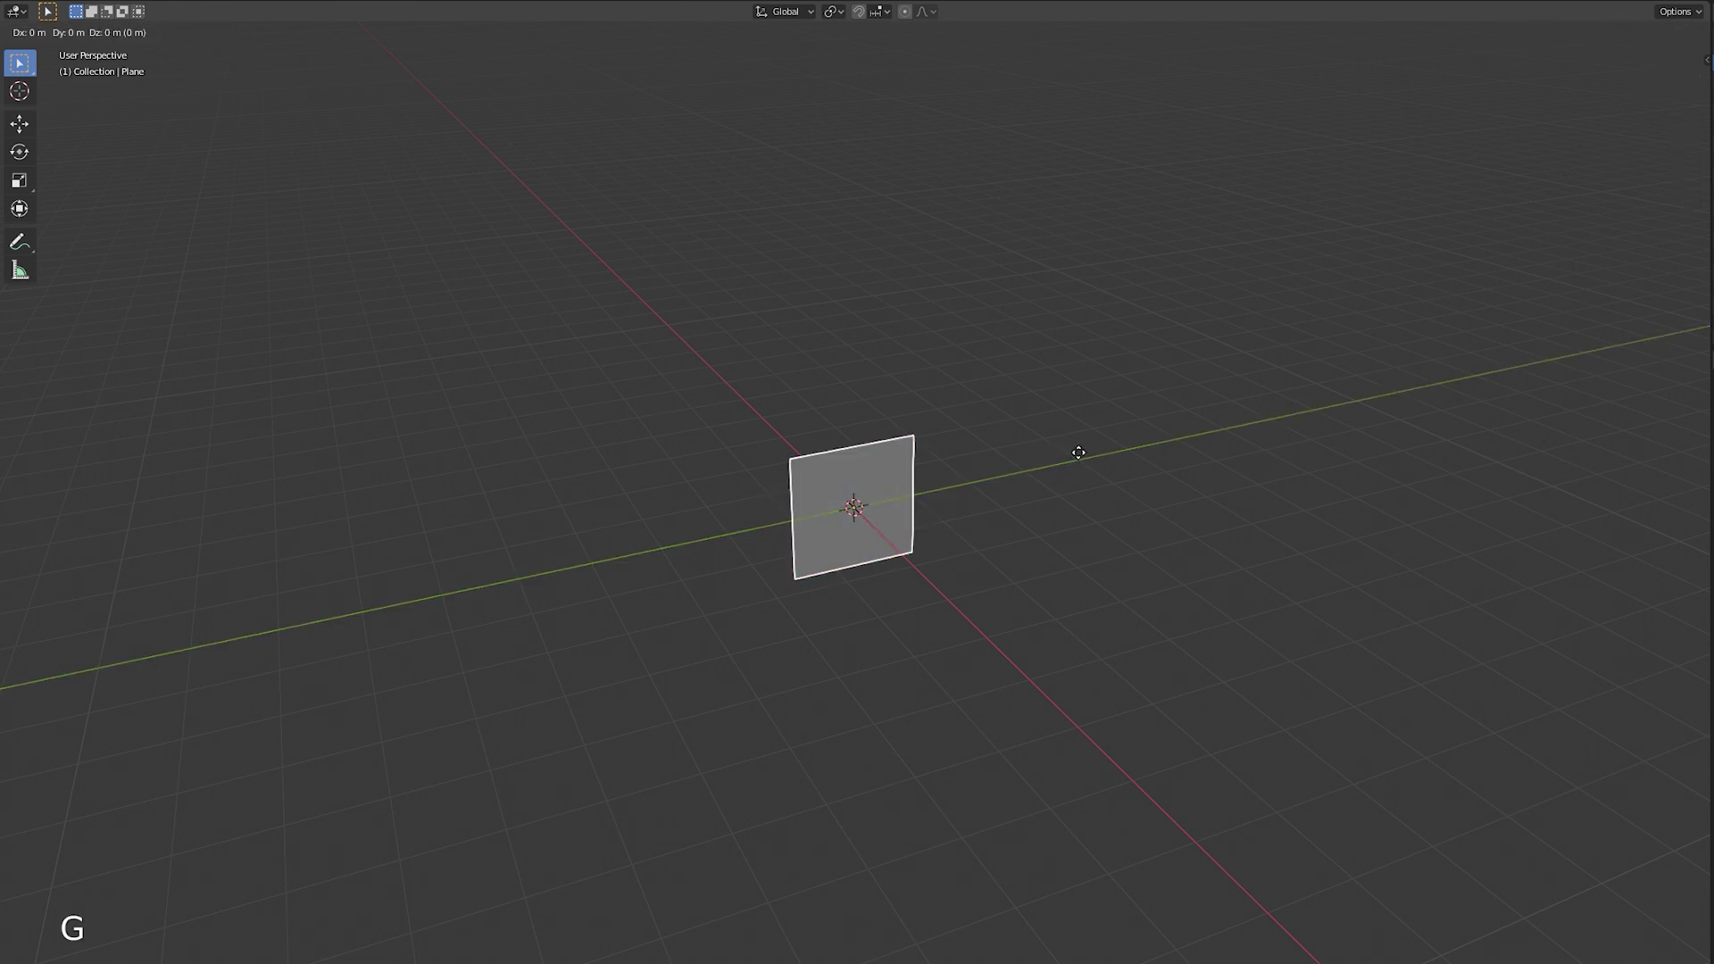
key("1")
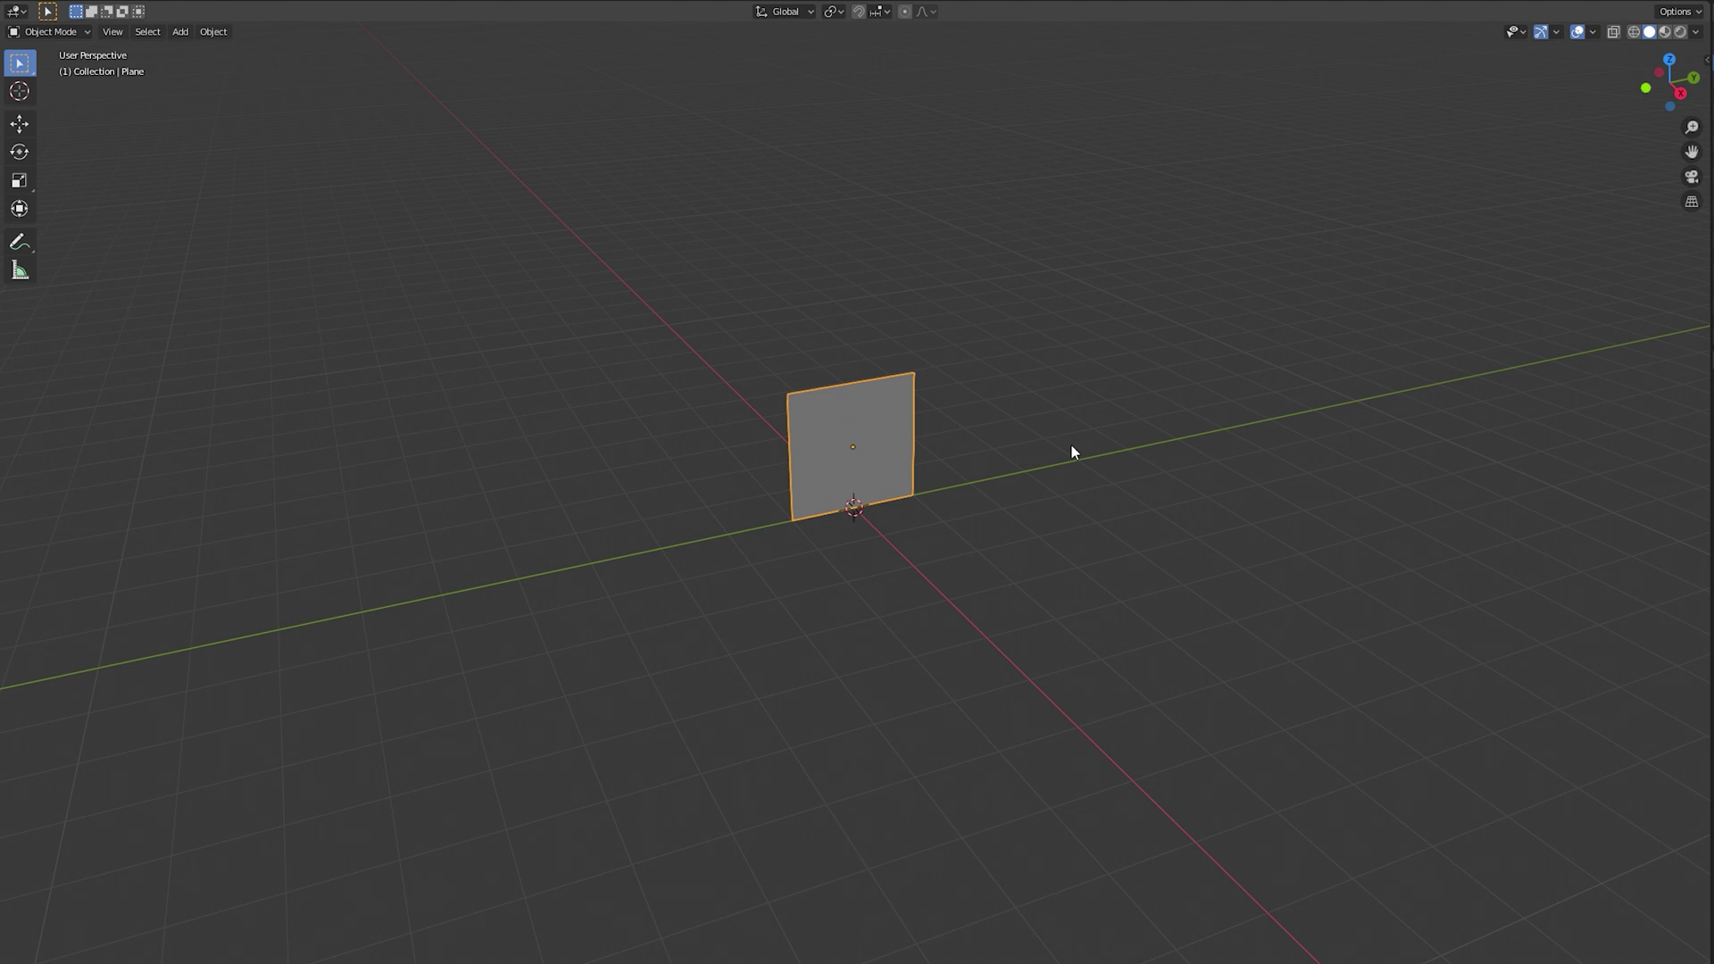
Scale the plane by 8 along the Y axis and show the viewport in wireframe.
key("s")
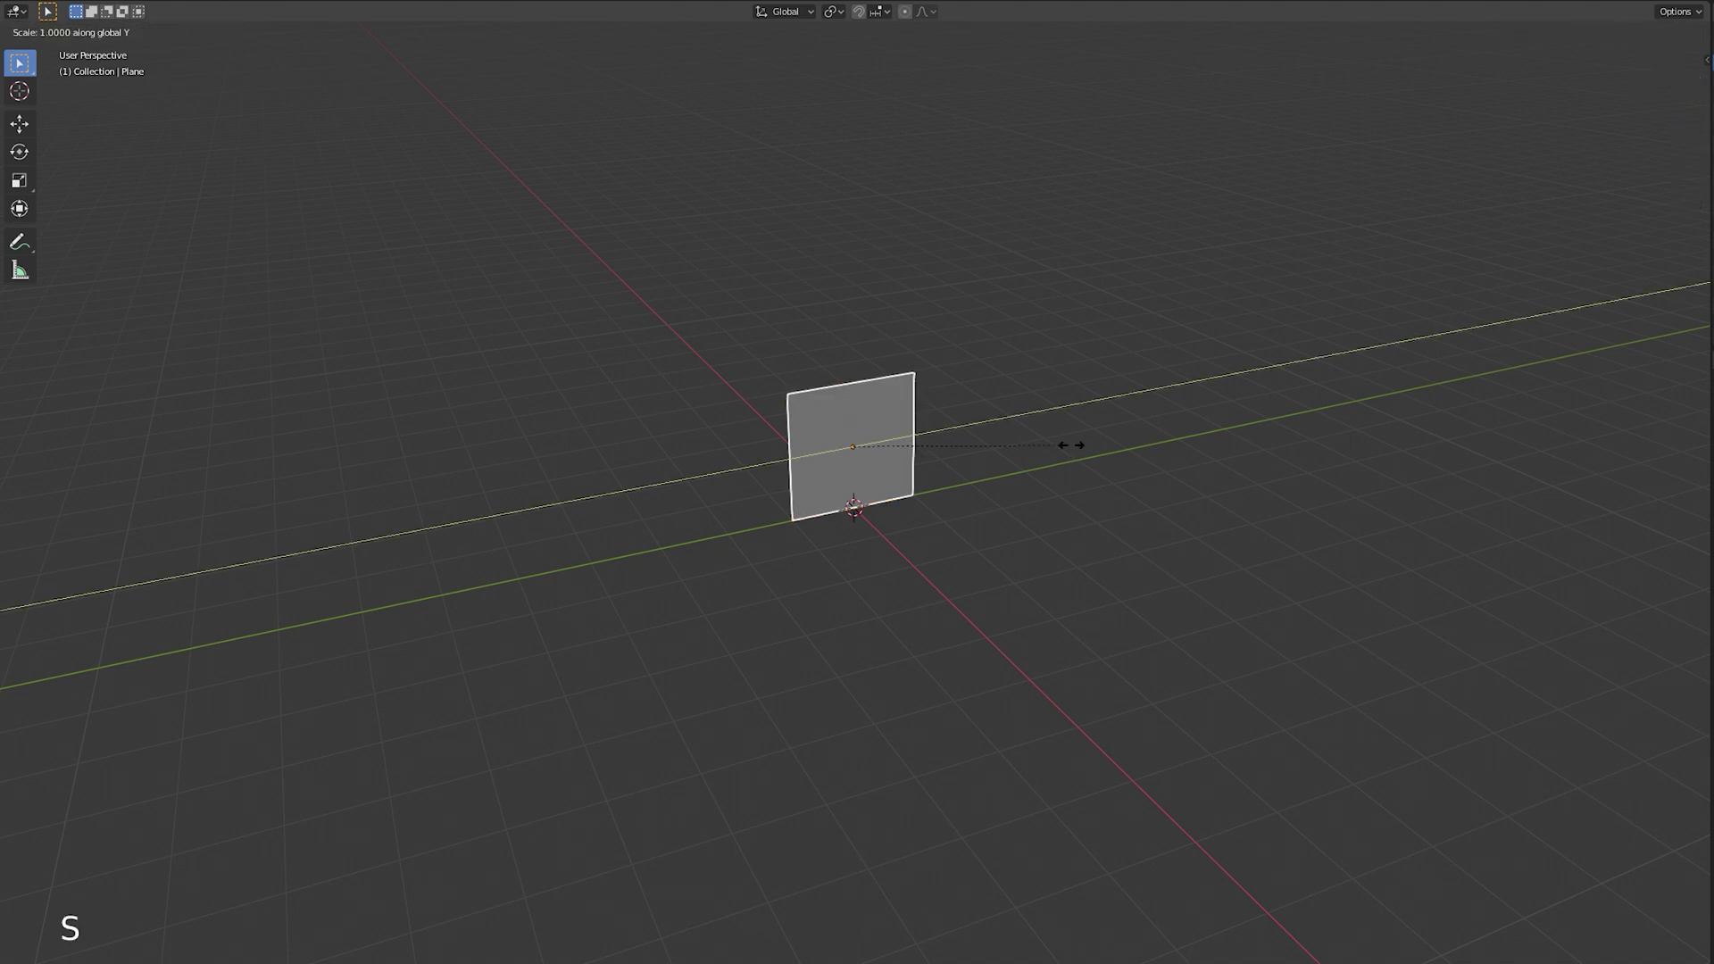
type("8")
key("Return")
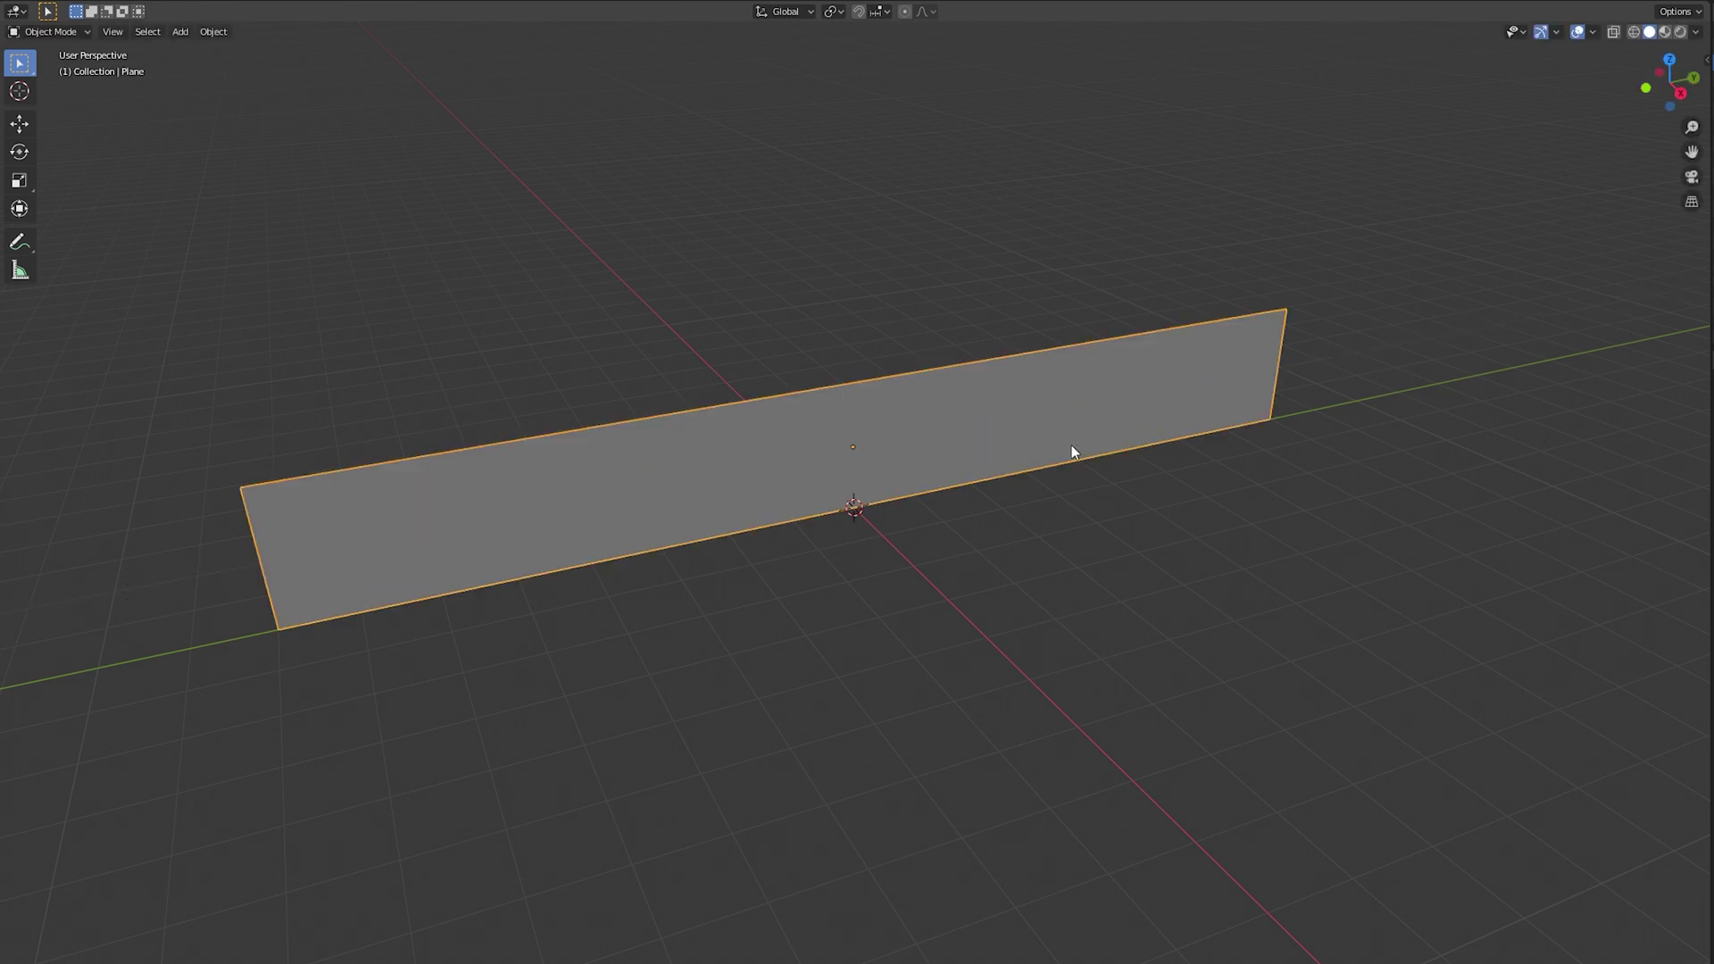
key("z")
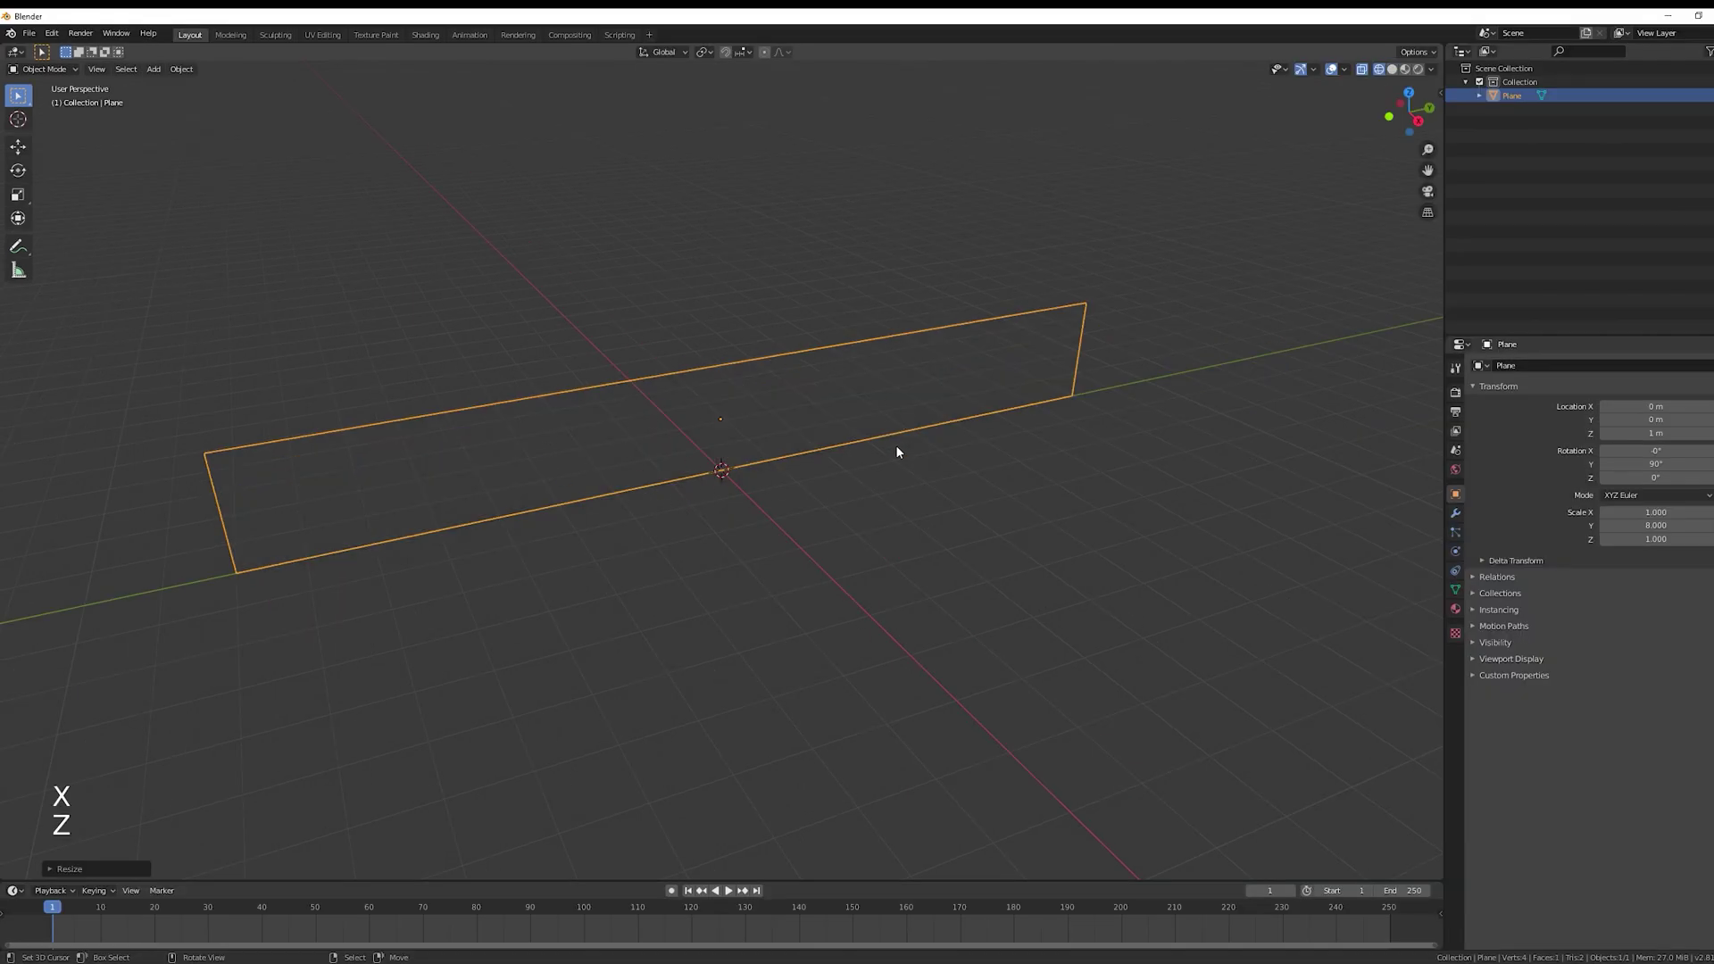
key("z")
key("z")
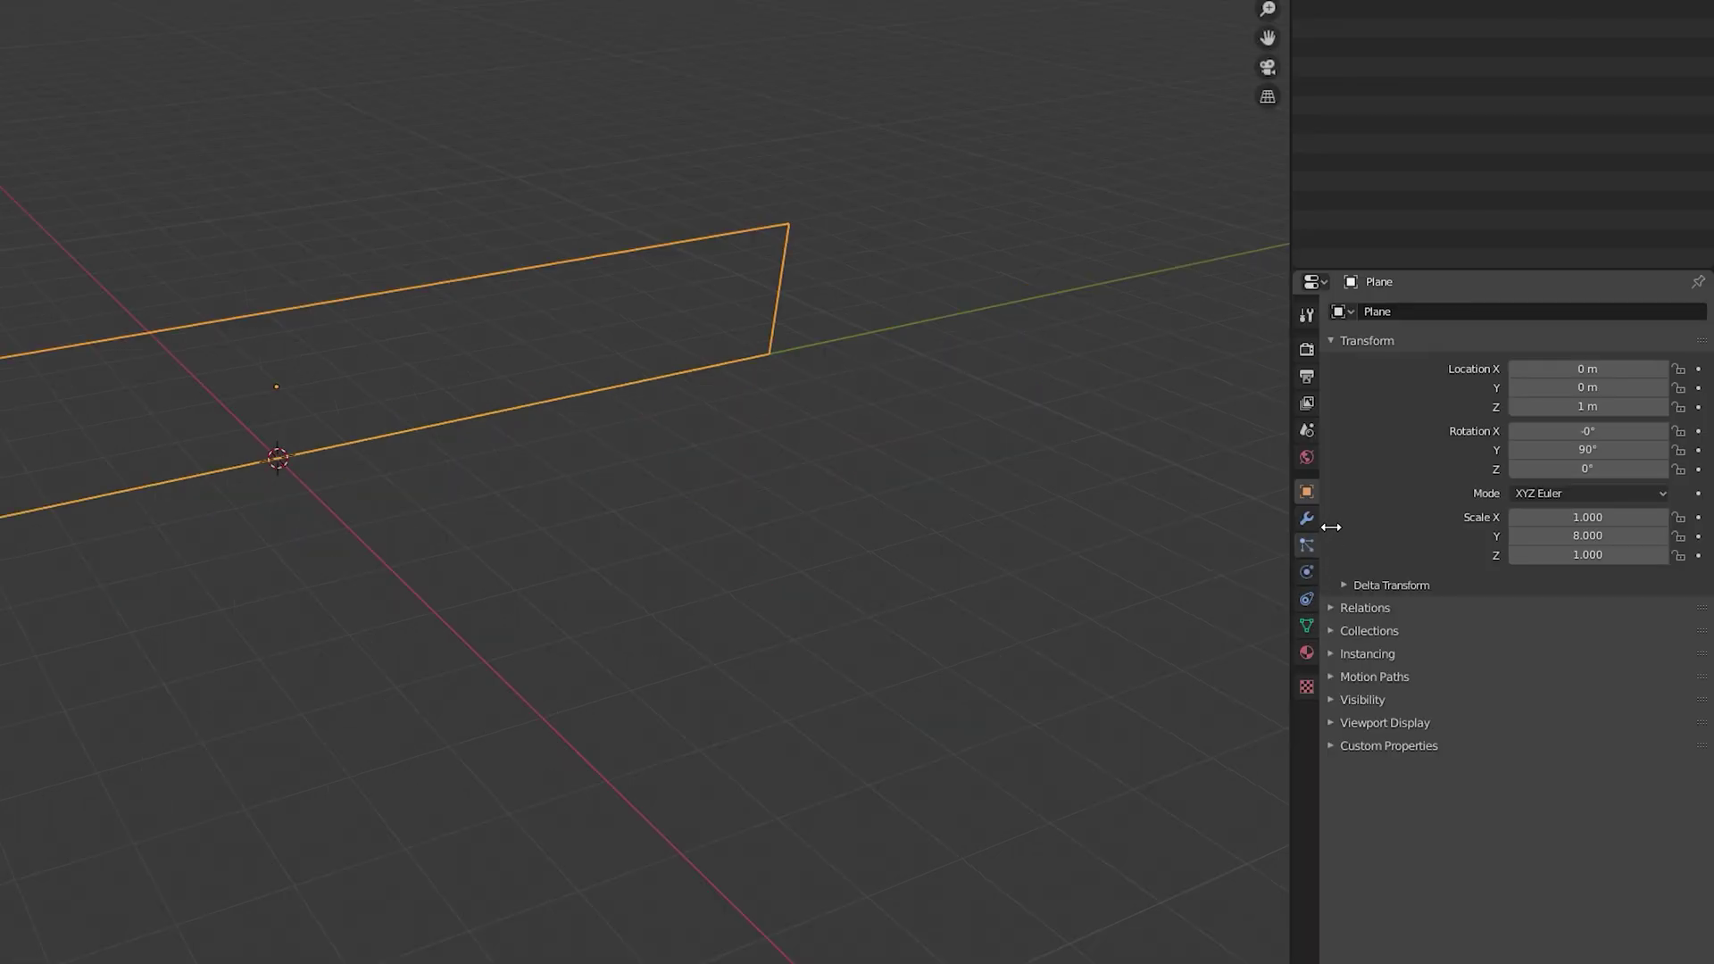
Add a Subdivision Surface modifier to the plane, set to Simple with 5 viewport subdivisions.
left_click(1305, 519)
left_click(1394, 310)
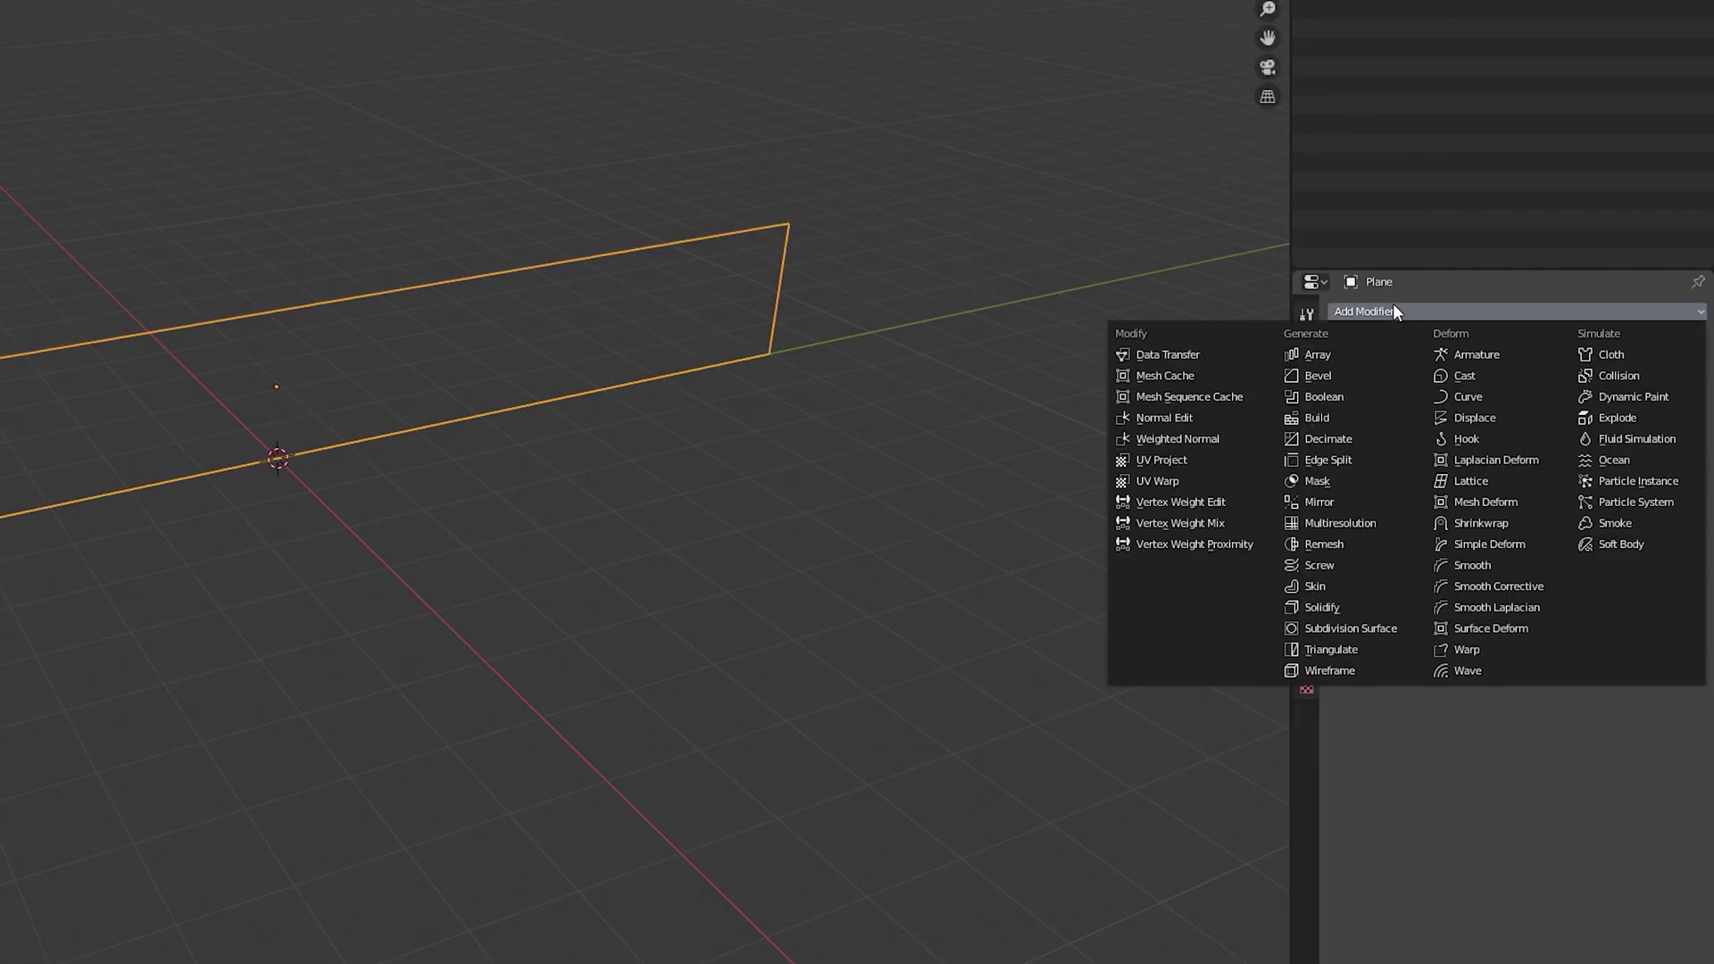
left_click(1343, 629)
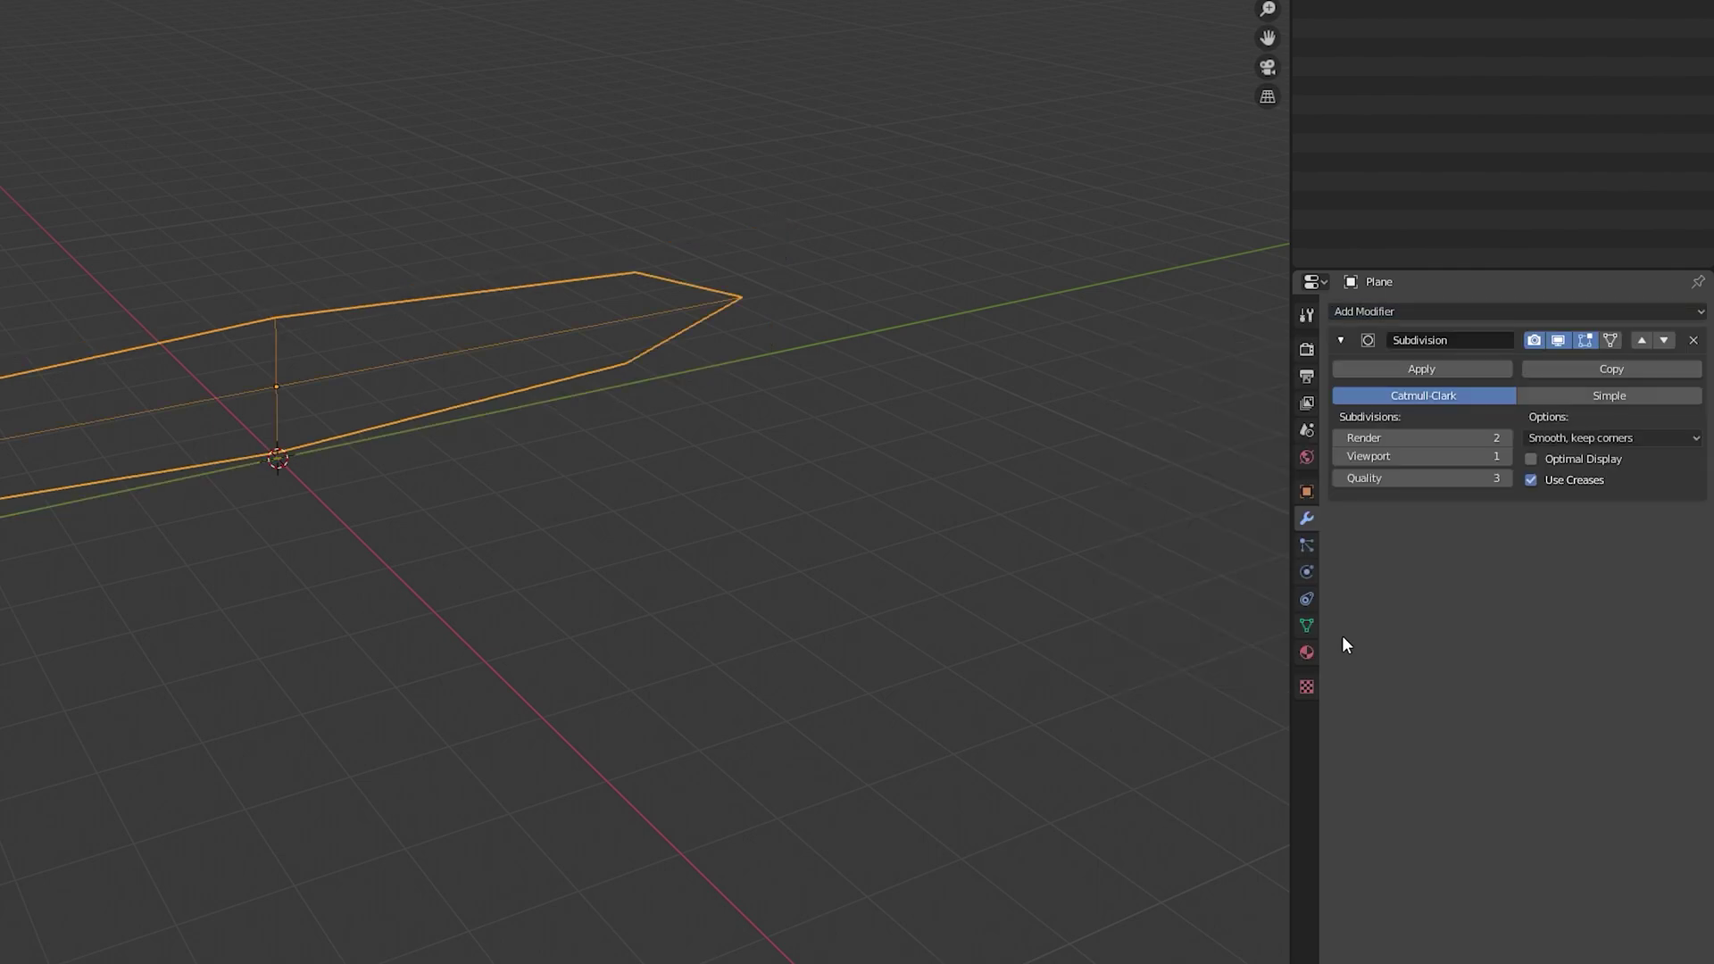
left_click(1546, 395)
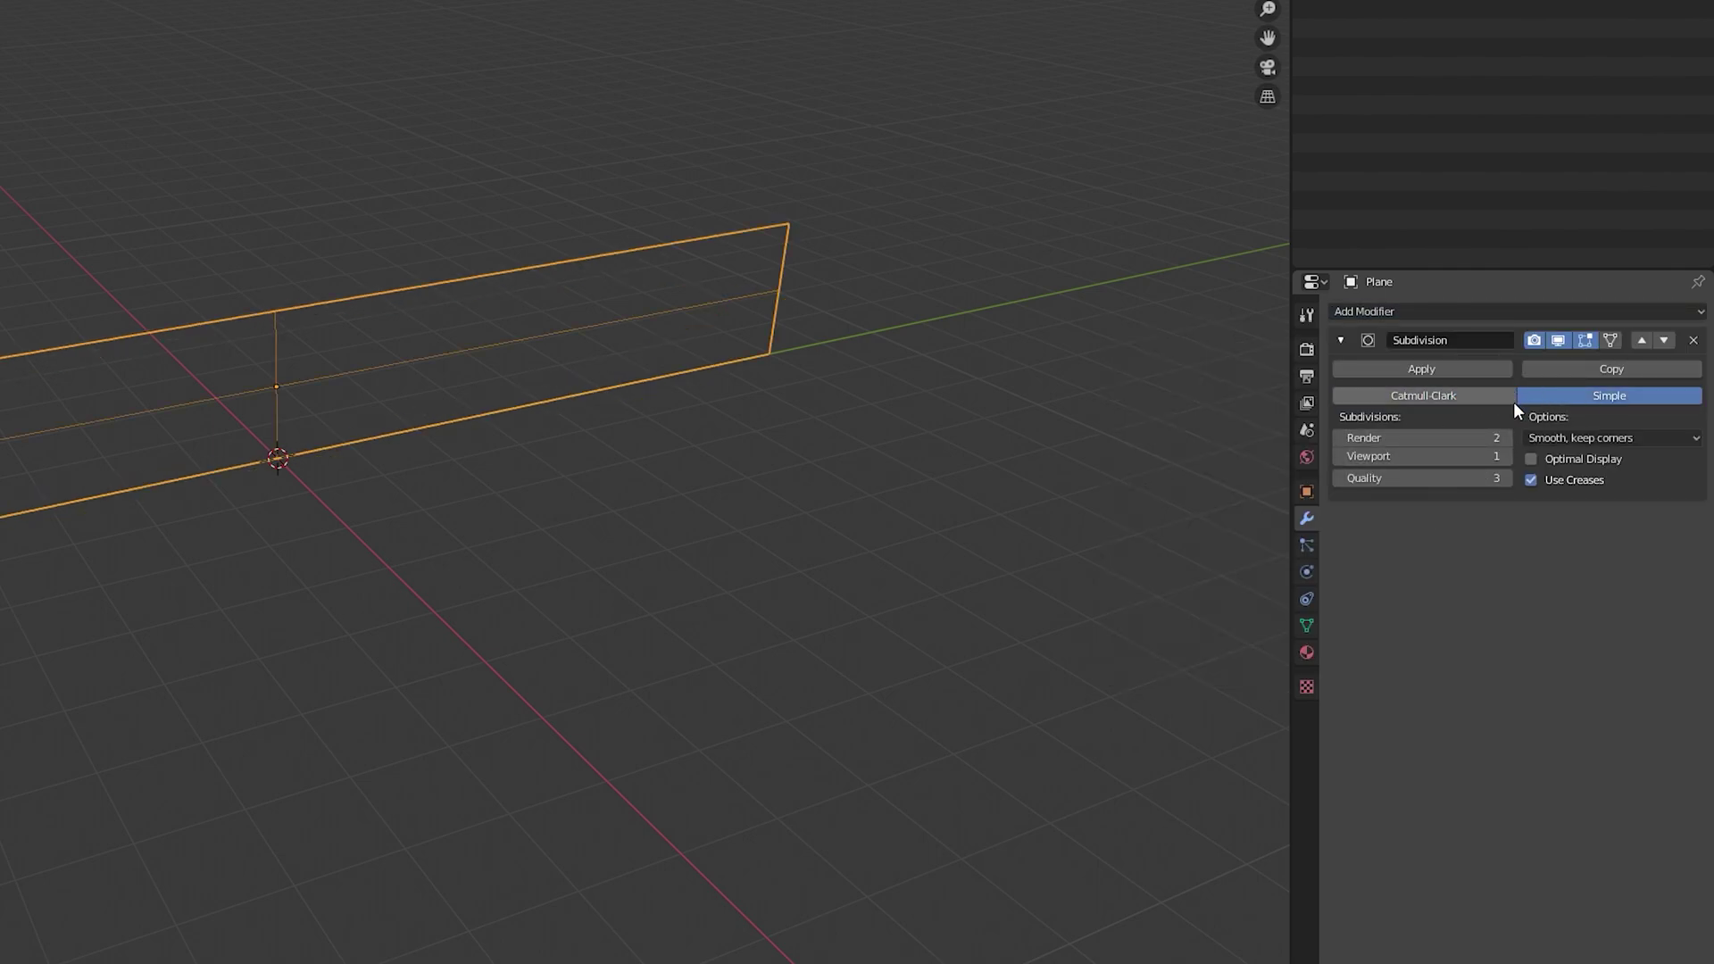
left_click(1506, 457)
left_click(1506, 457)
left_click(1507, 457)
left_click(1507, 457)
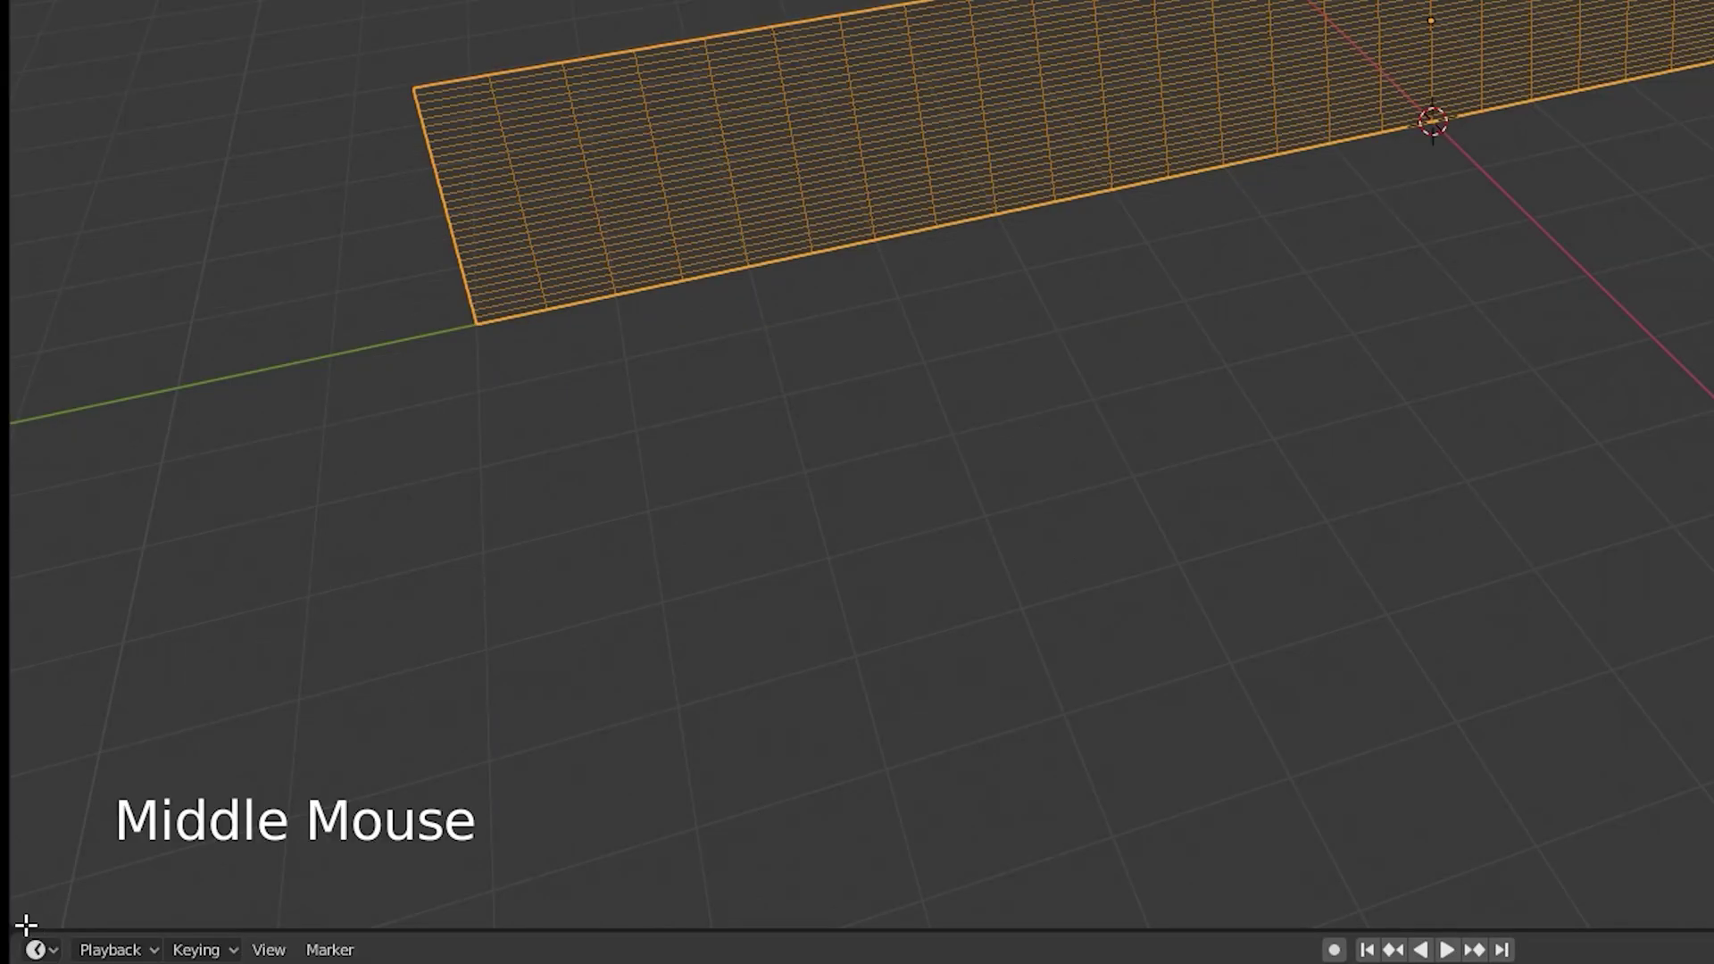
Split off a second area as a UV Editor, enter Edit Mode on the plane and enable UV Sync Selection.
left_click_drag(26, 924, 1549, 663)
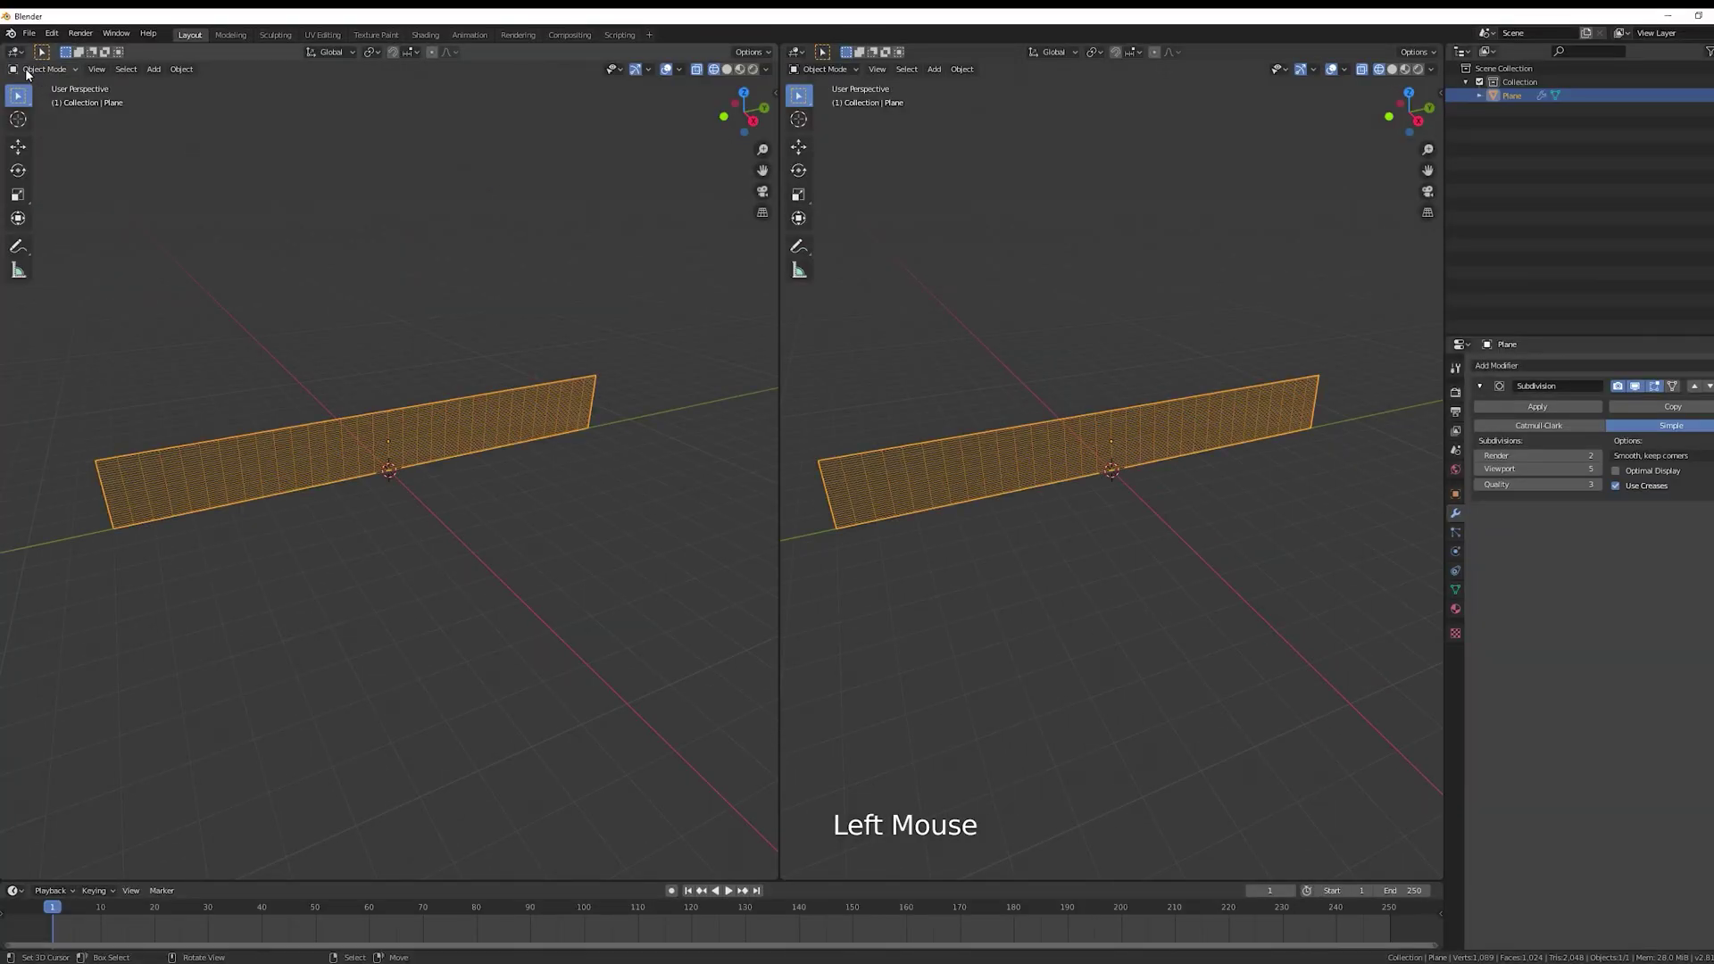
left_click(17, 52)
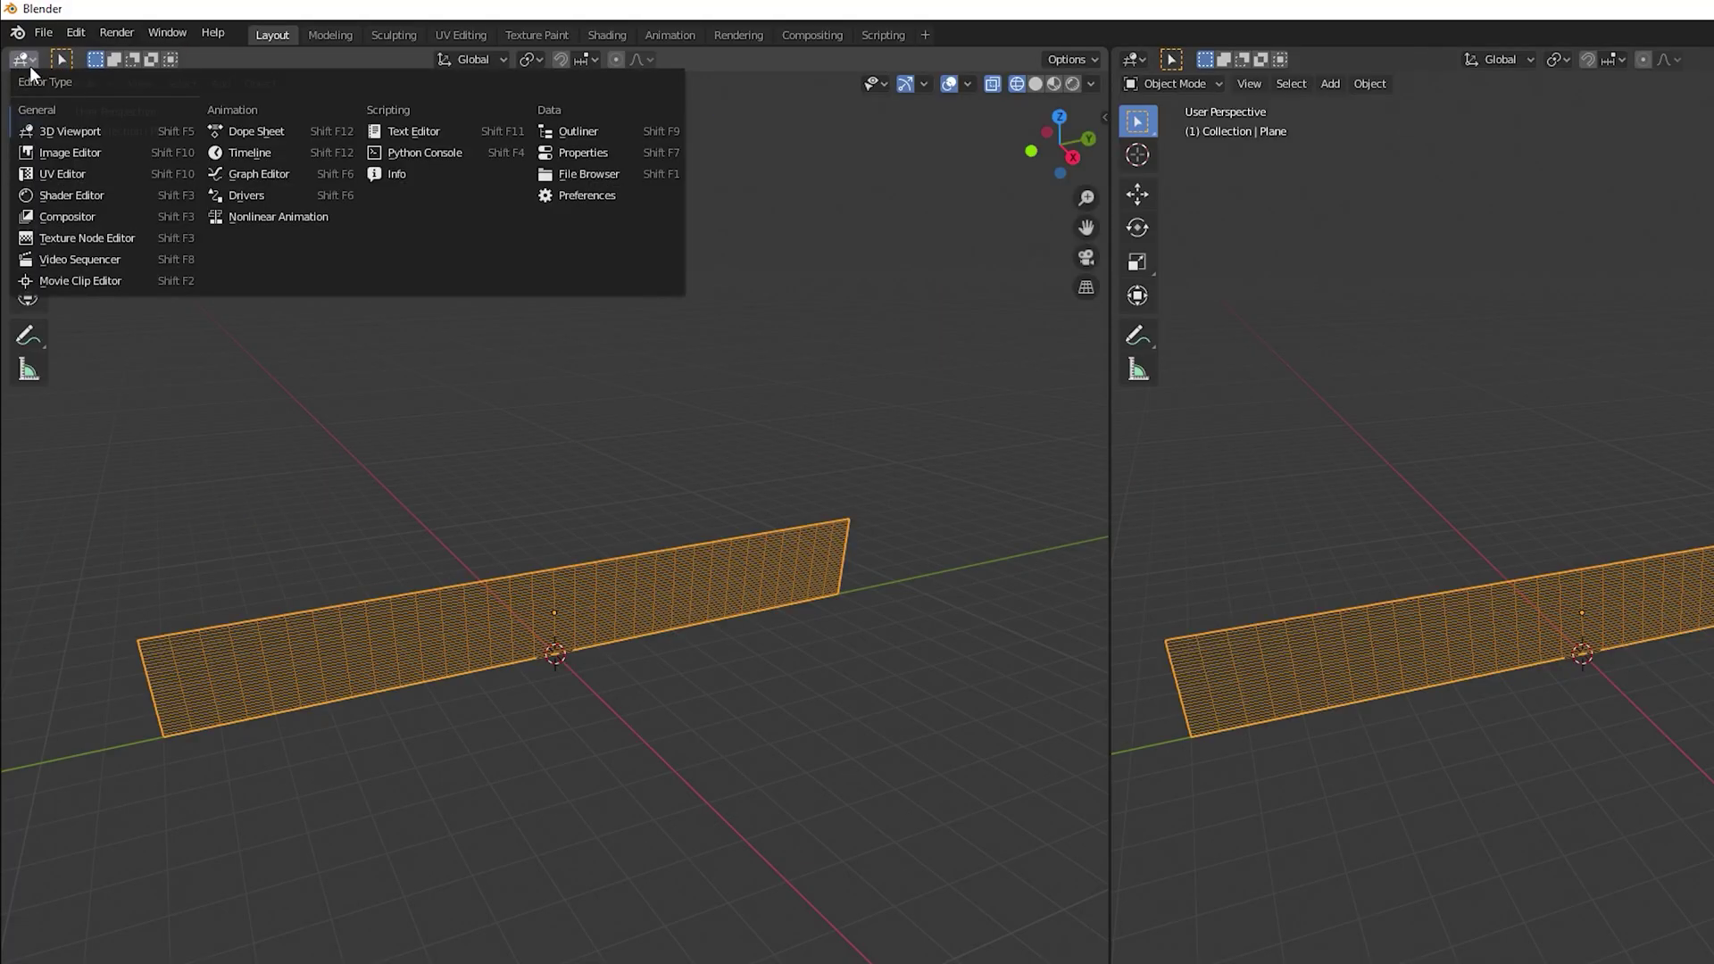
left_click(91, 175)
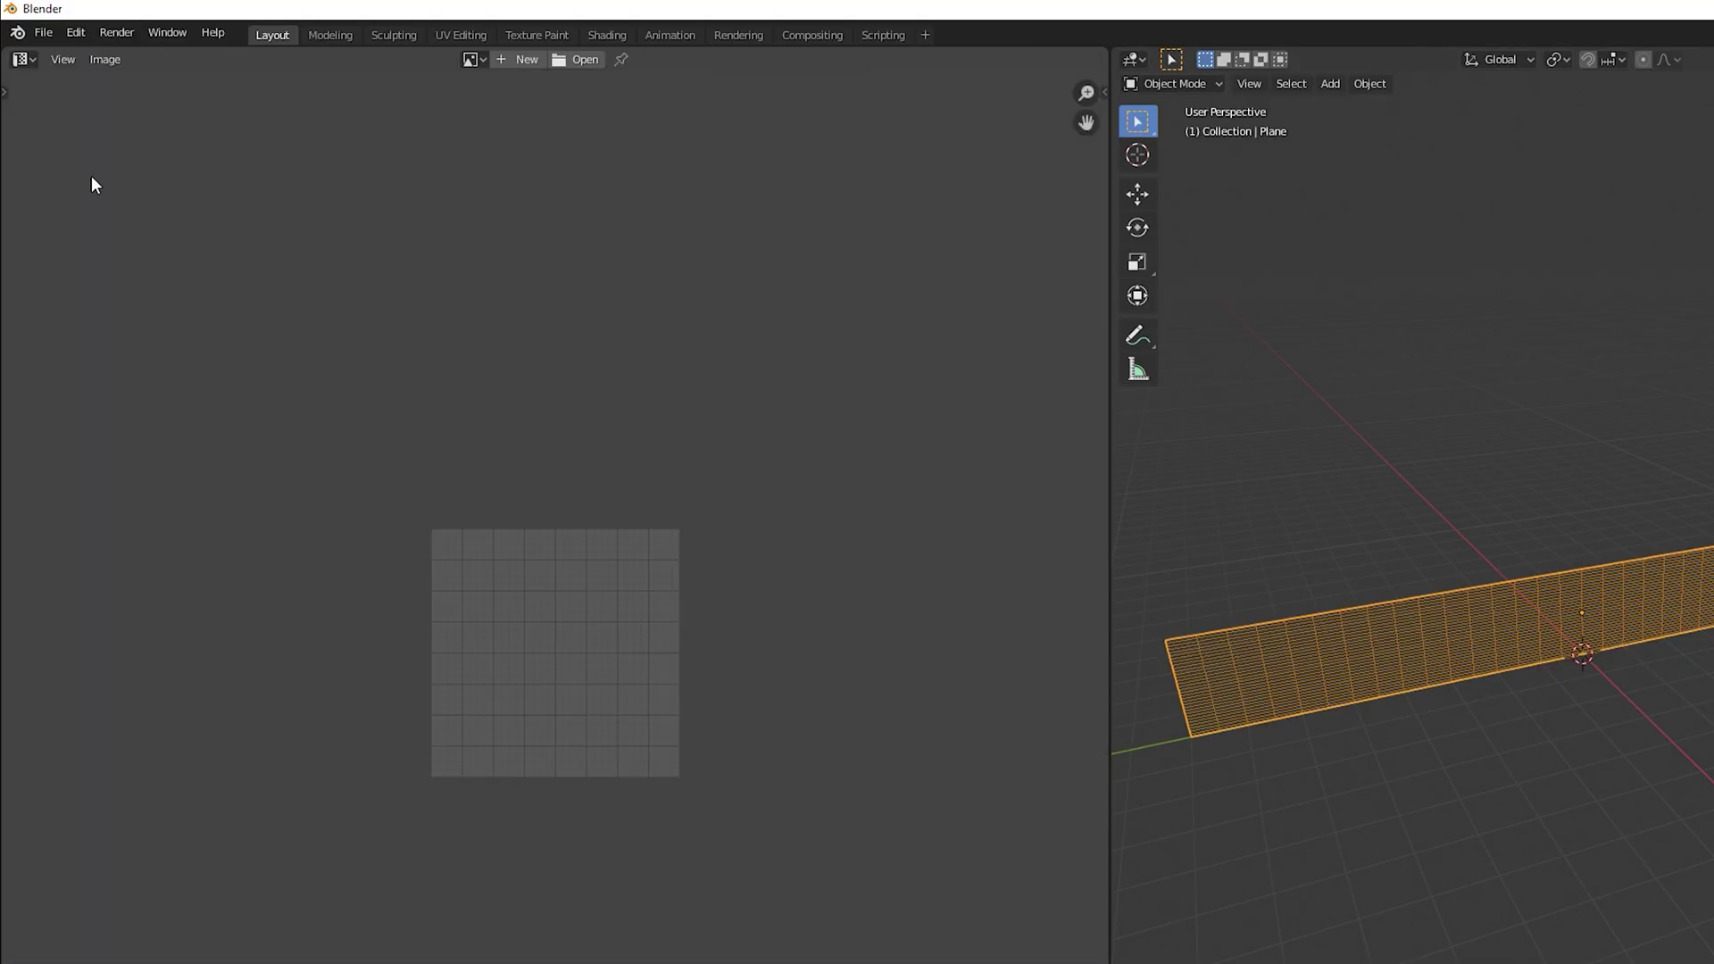
key("Tab")
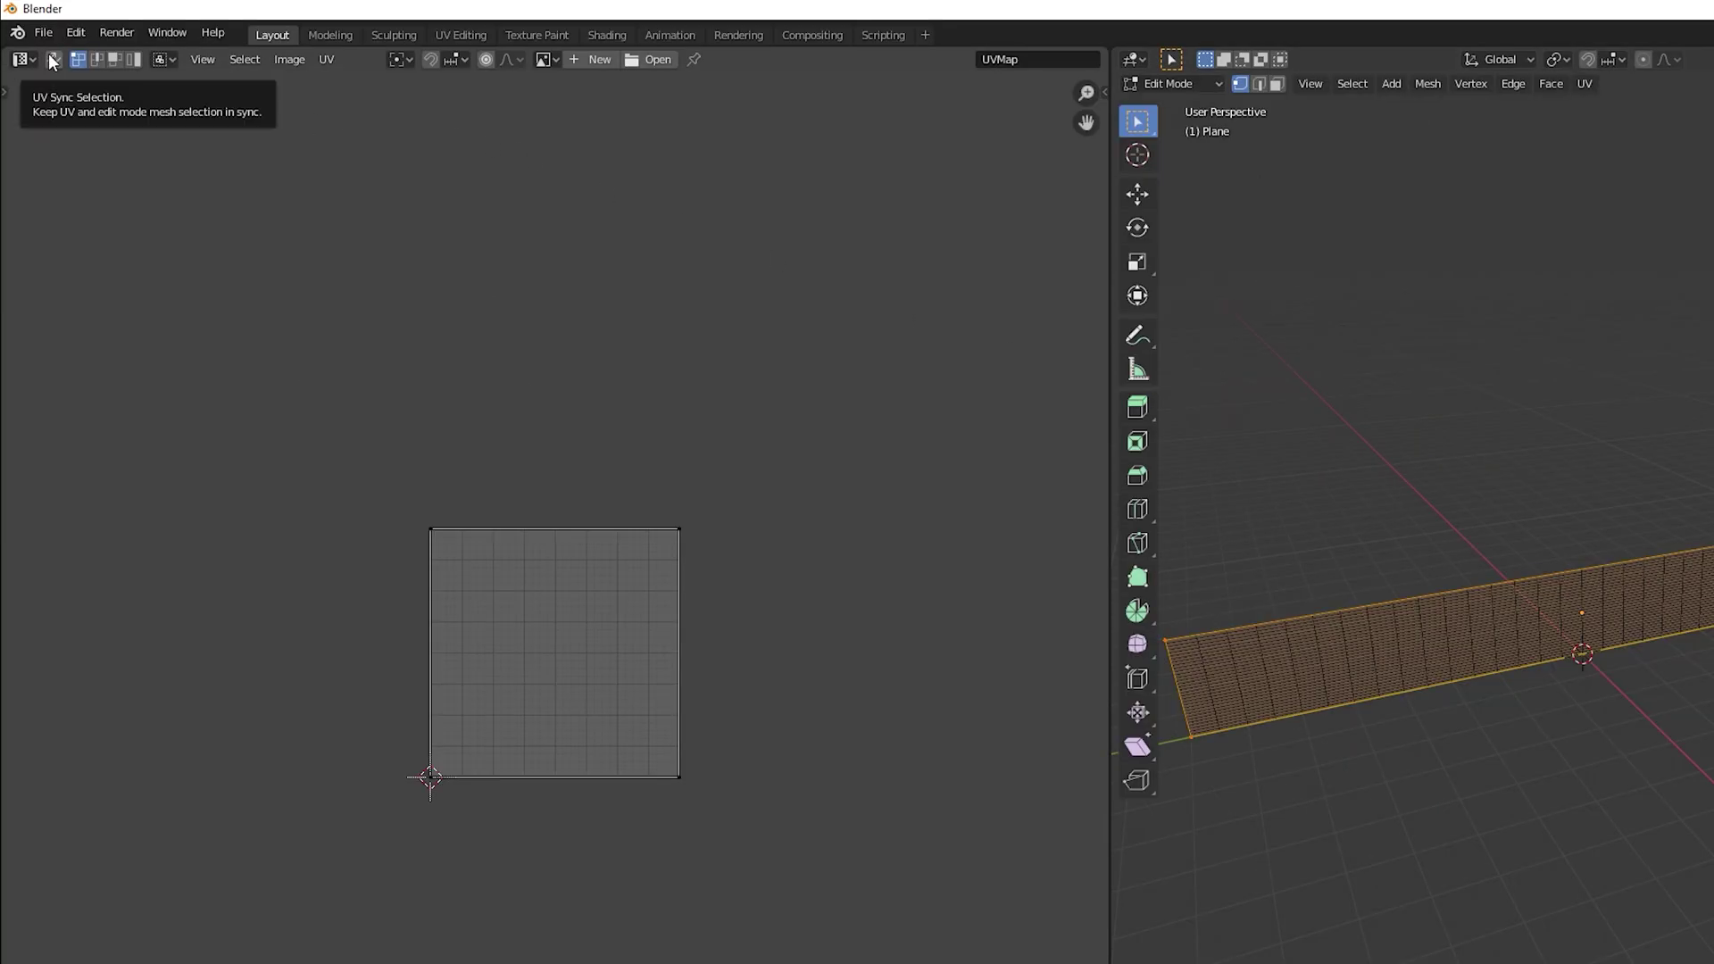
left_click(51, 58)
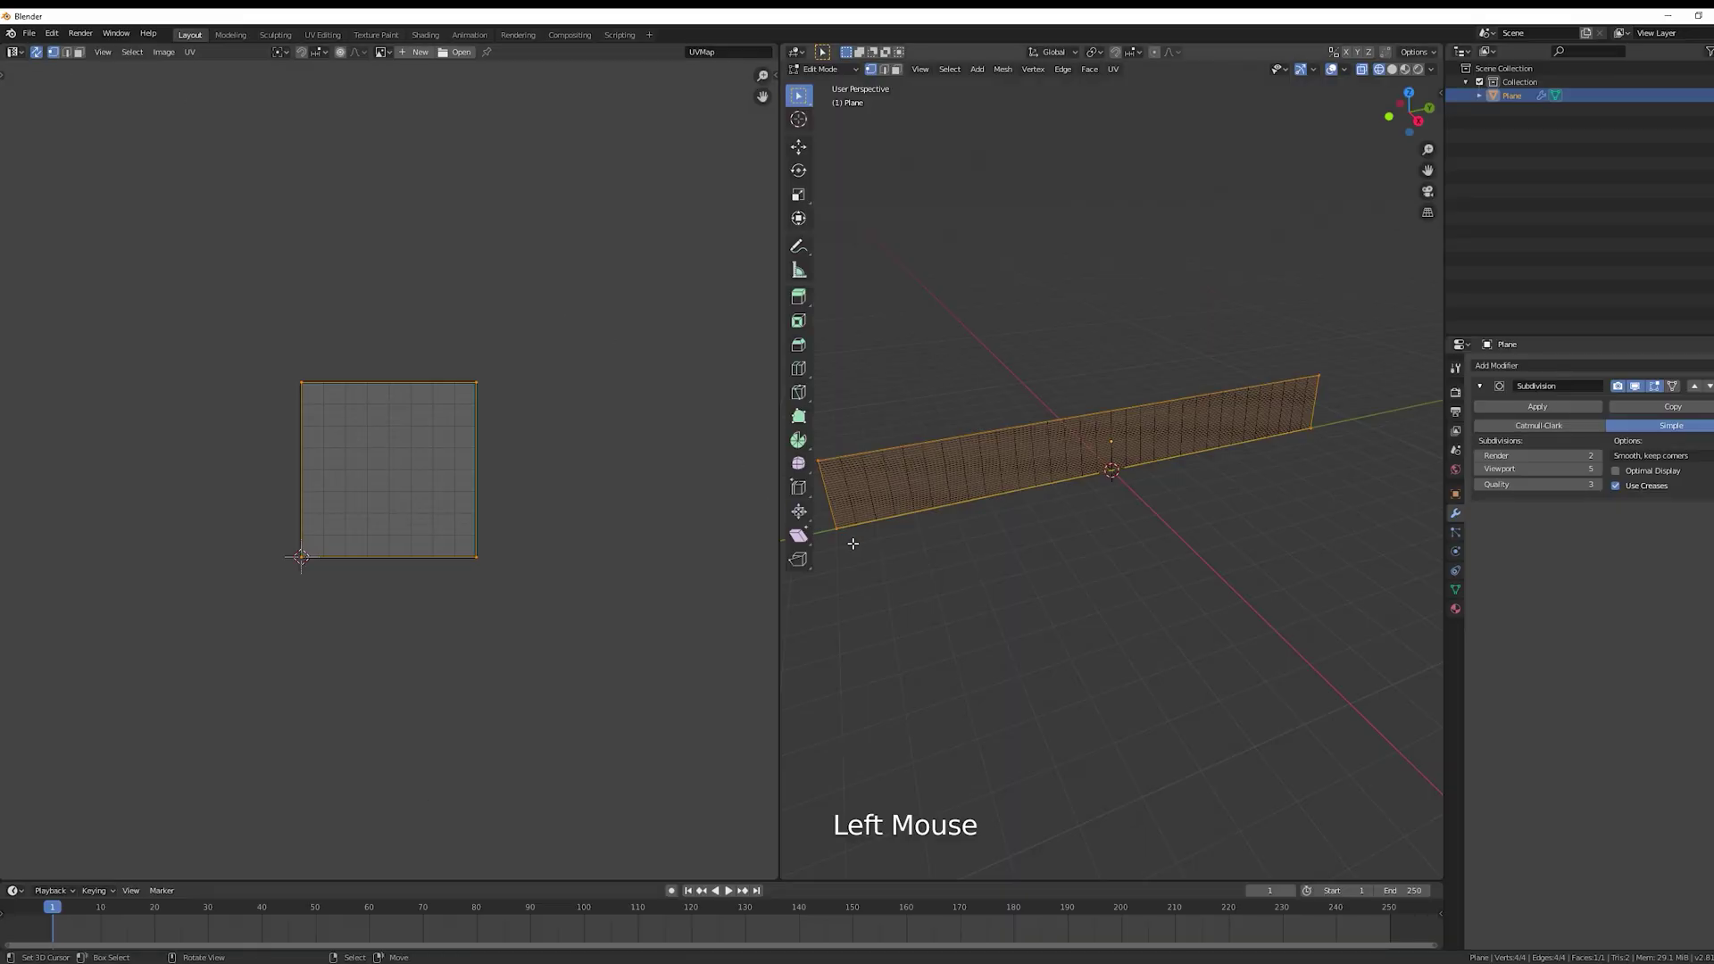
Check how the plane's bottom edge maps in the UVs, and rotate all UVs so it runs along the UV square's lower side.
right_click(1213, 757)
right_click(1323, 448, "shift")
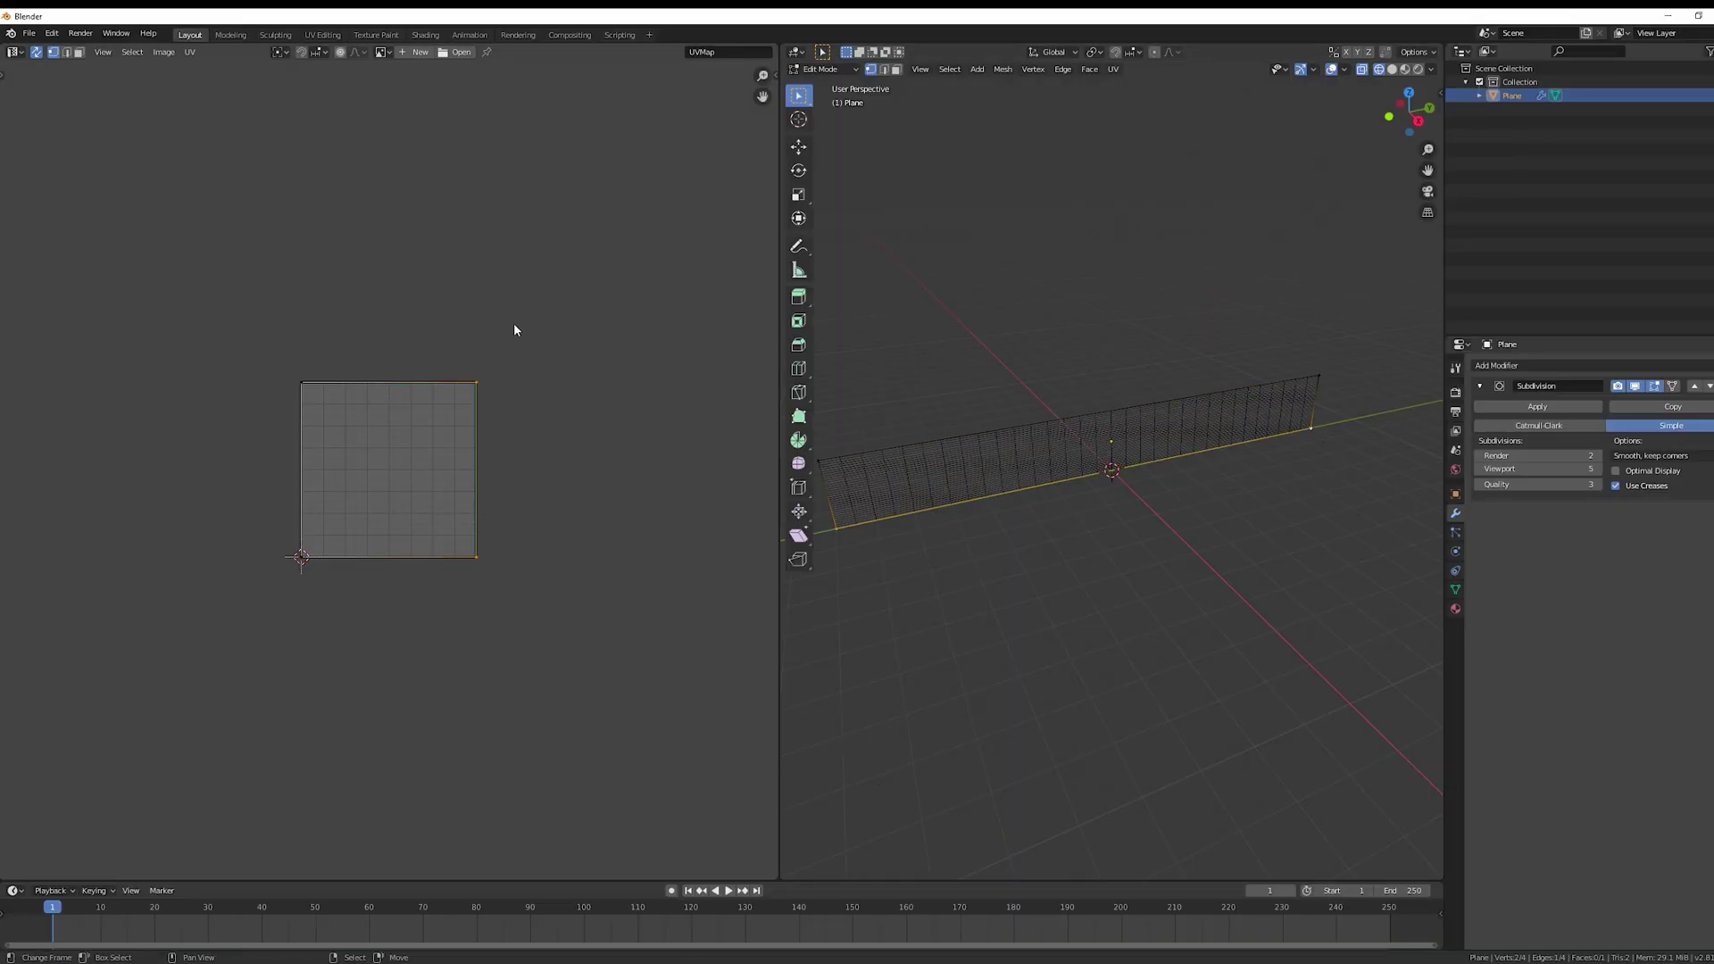
key("a")
key("a")
key("a")
key("r")
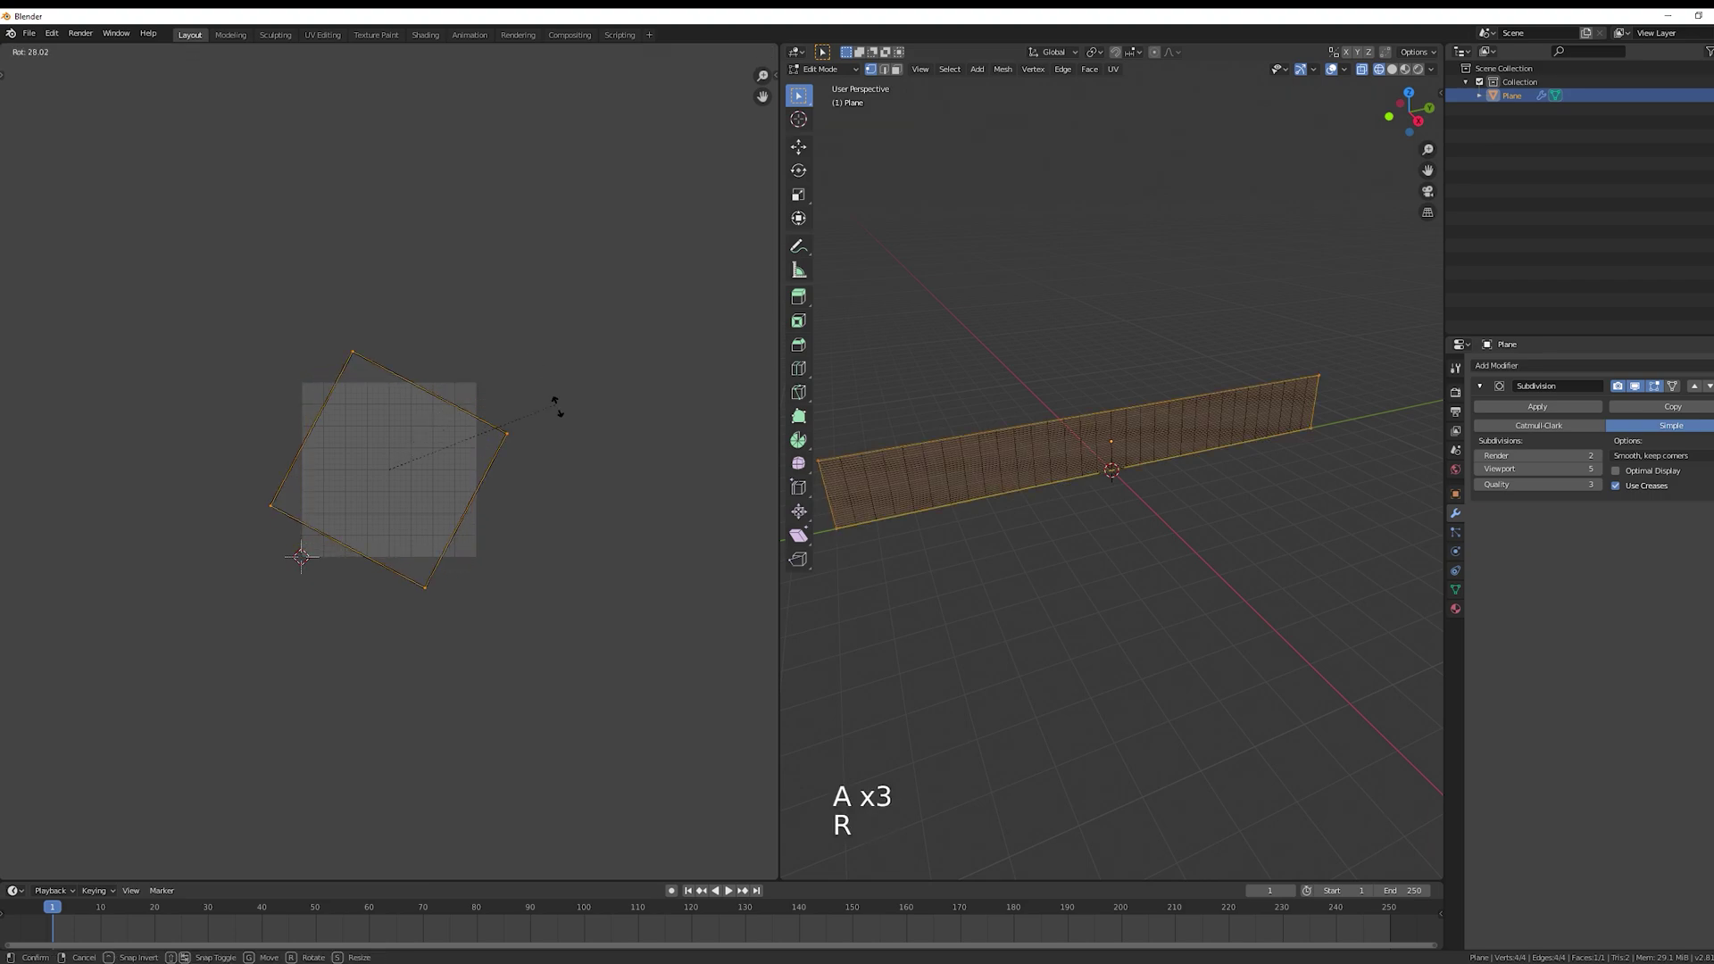
left_click(543, 592)
Select the plane's two bottom vertices, snap the 3D cursor to them and set the object's origin to the 3D cursor.
key("a")
right_click(498, 573)
right_click(314, 567, "shift")
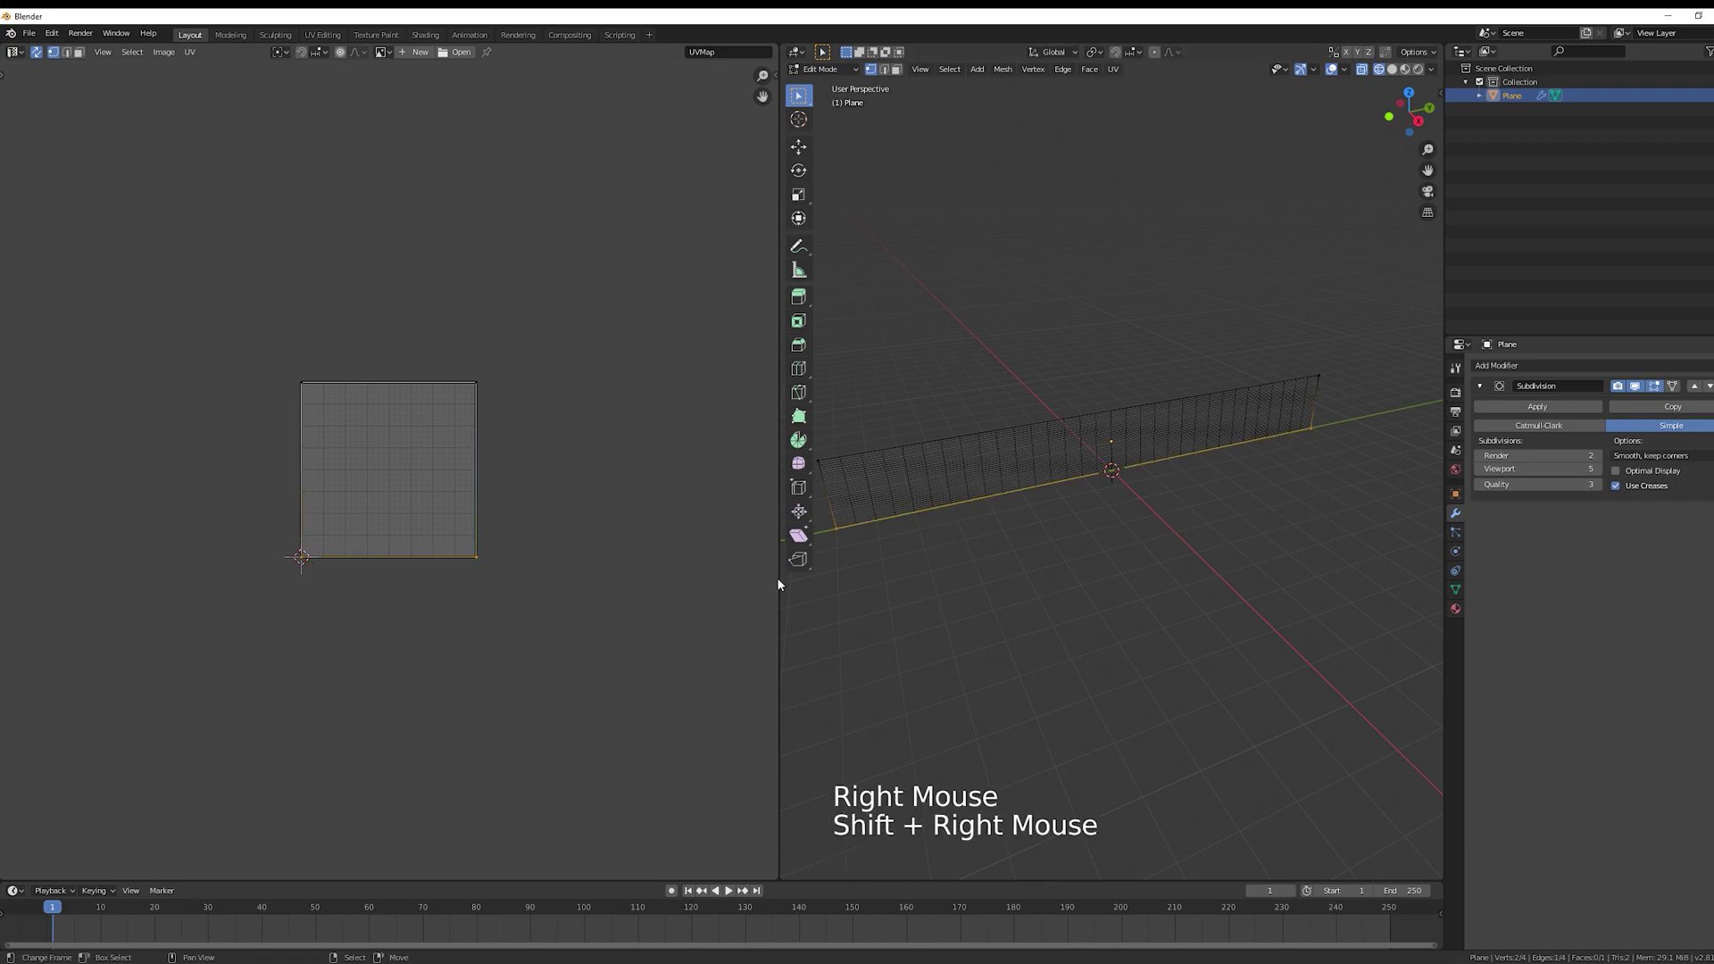
left_click_drag(777, 585, 548, 585)
scroll(330, 603, "up", 2)
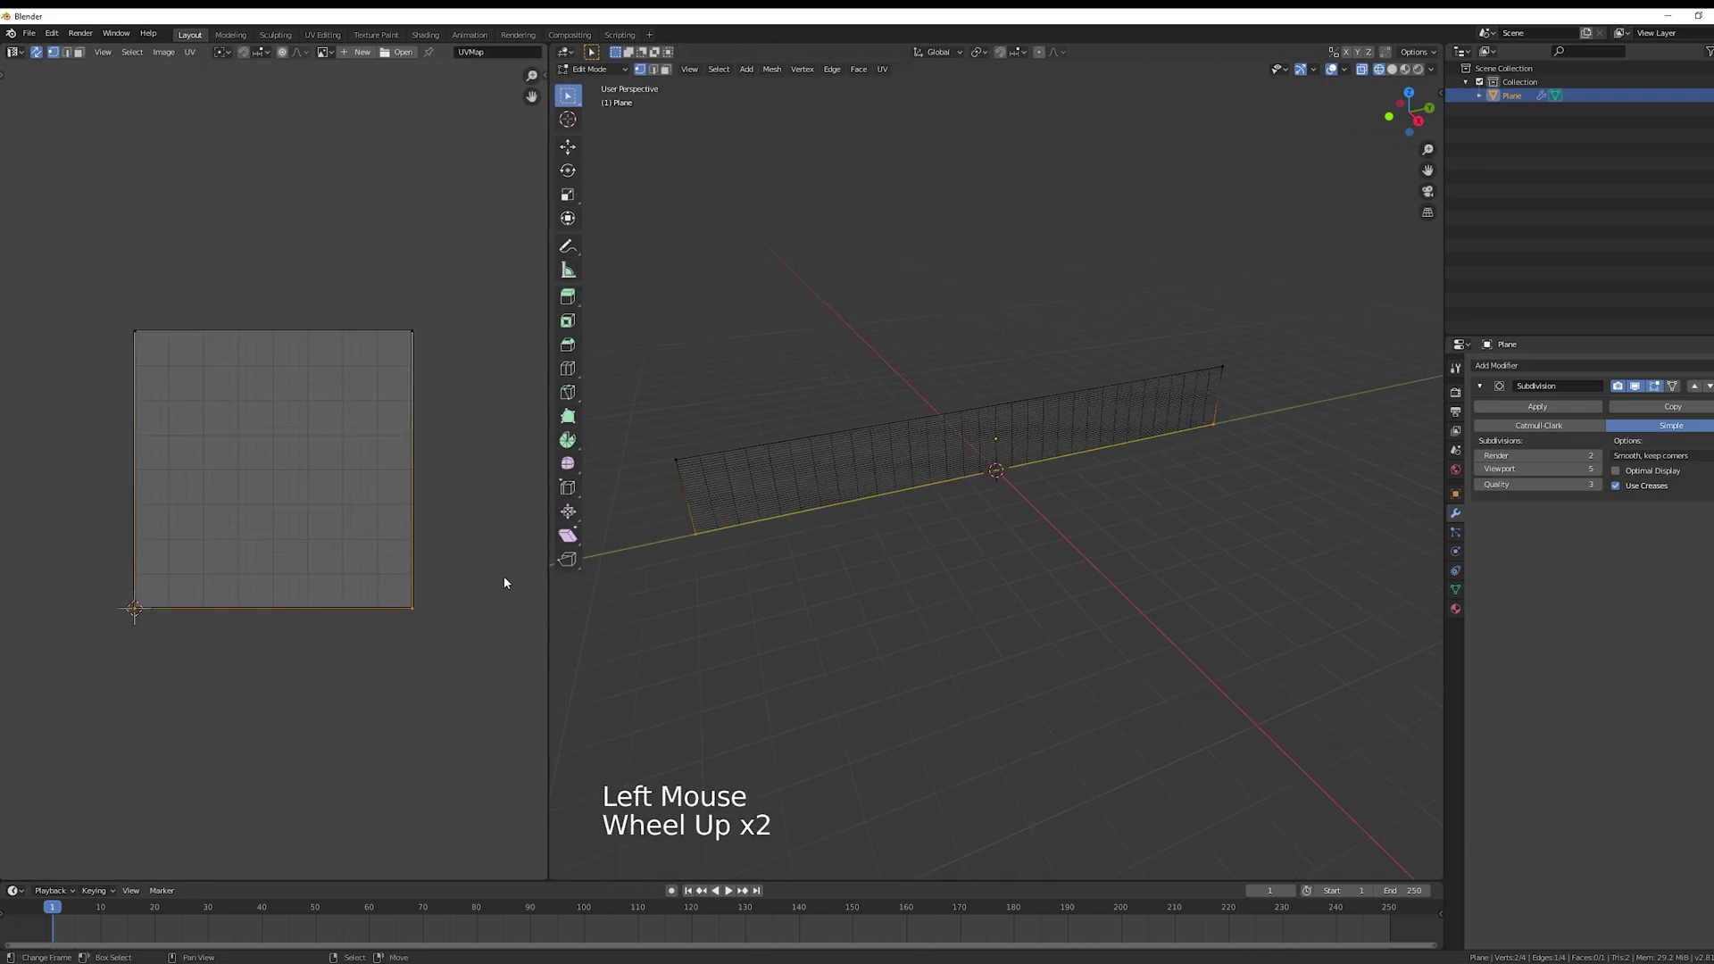
key("shift+s")
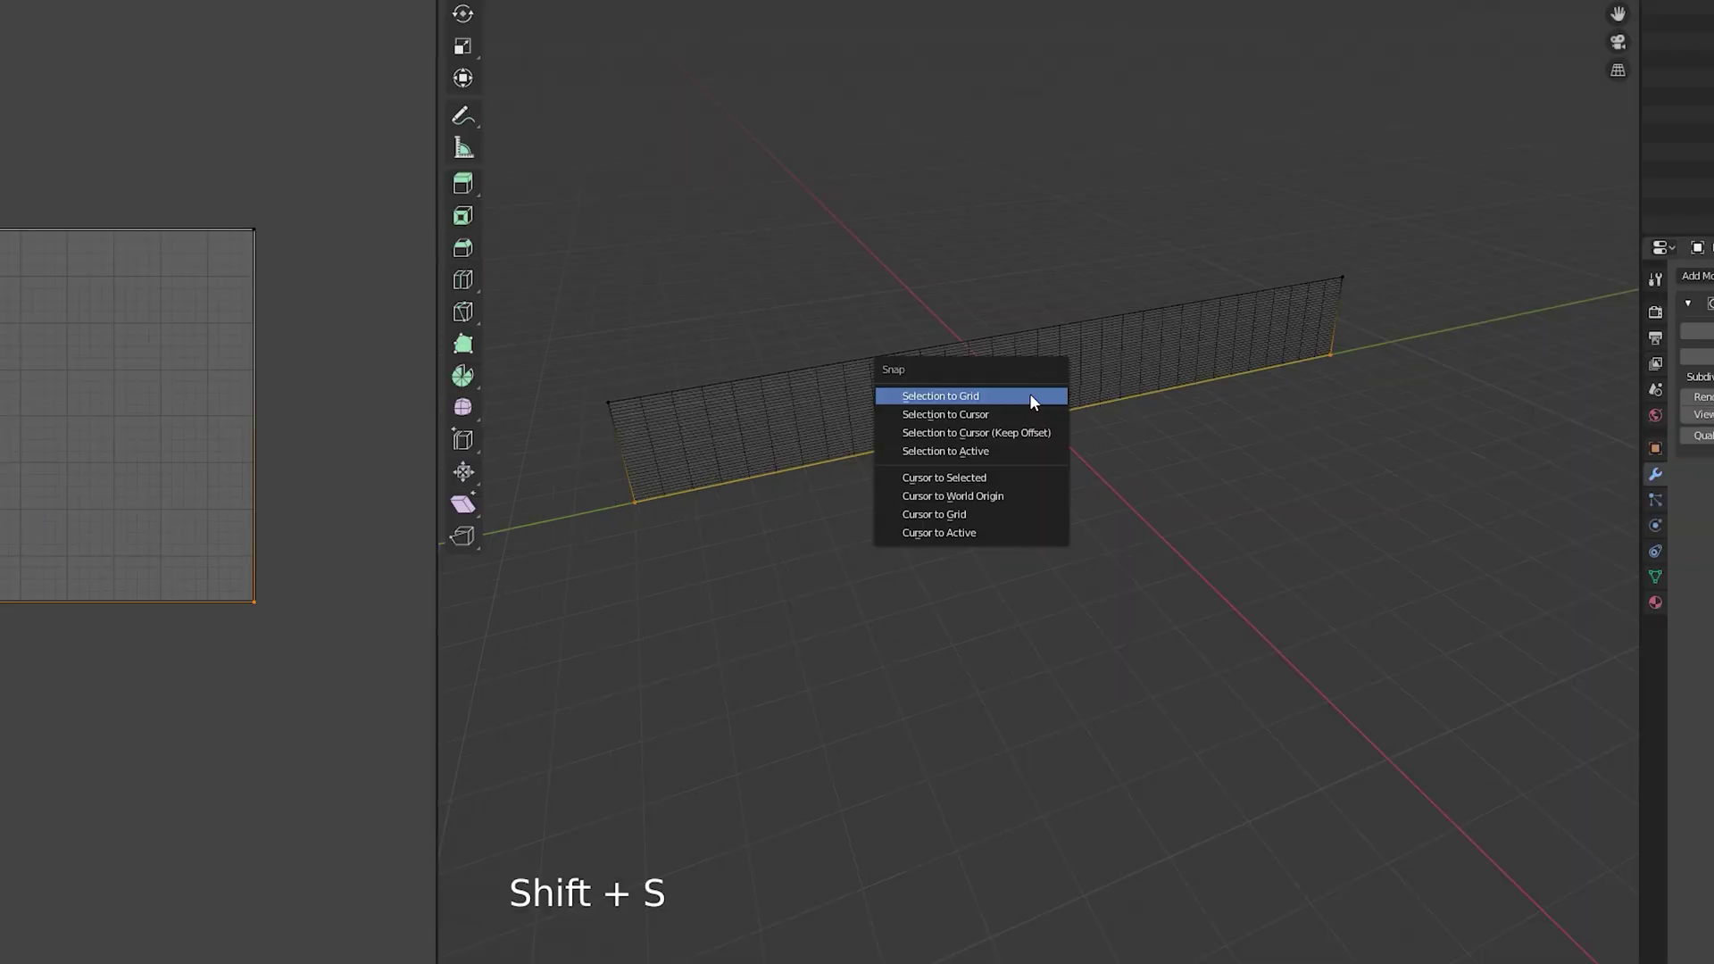
left_click(979, 482)
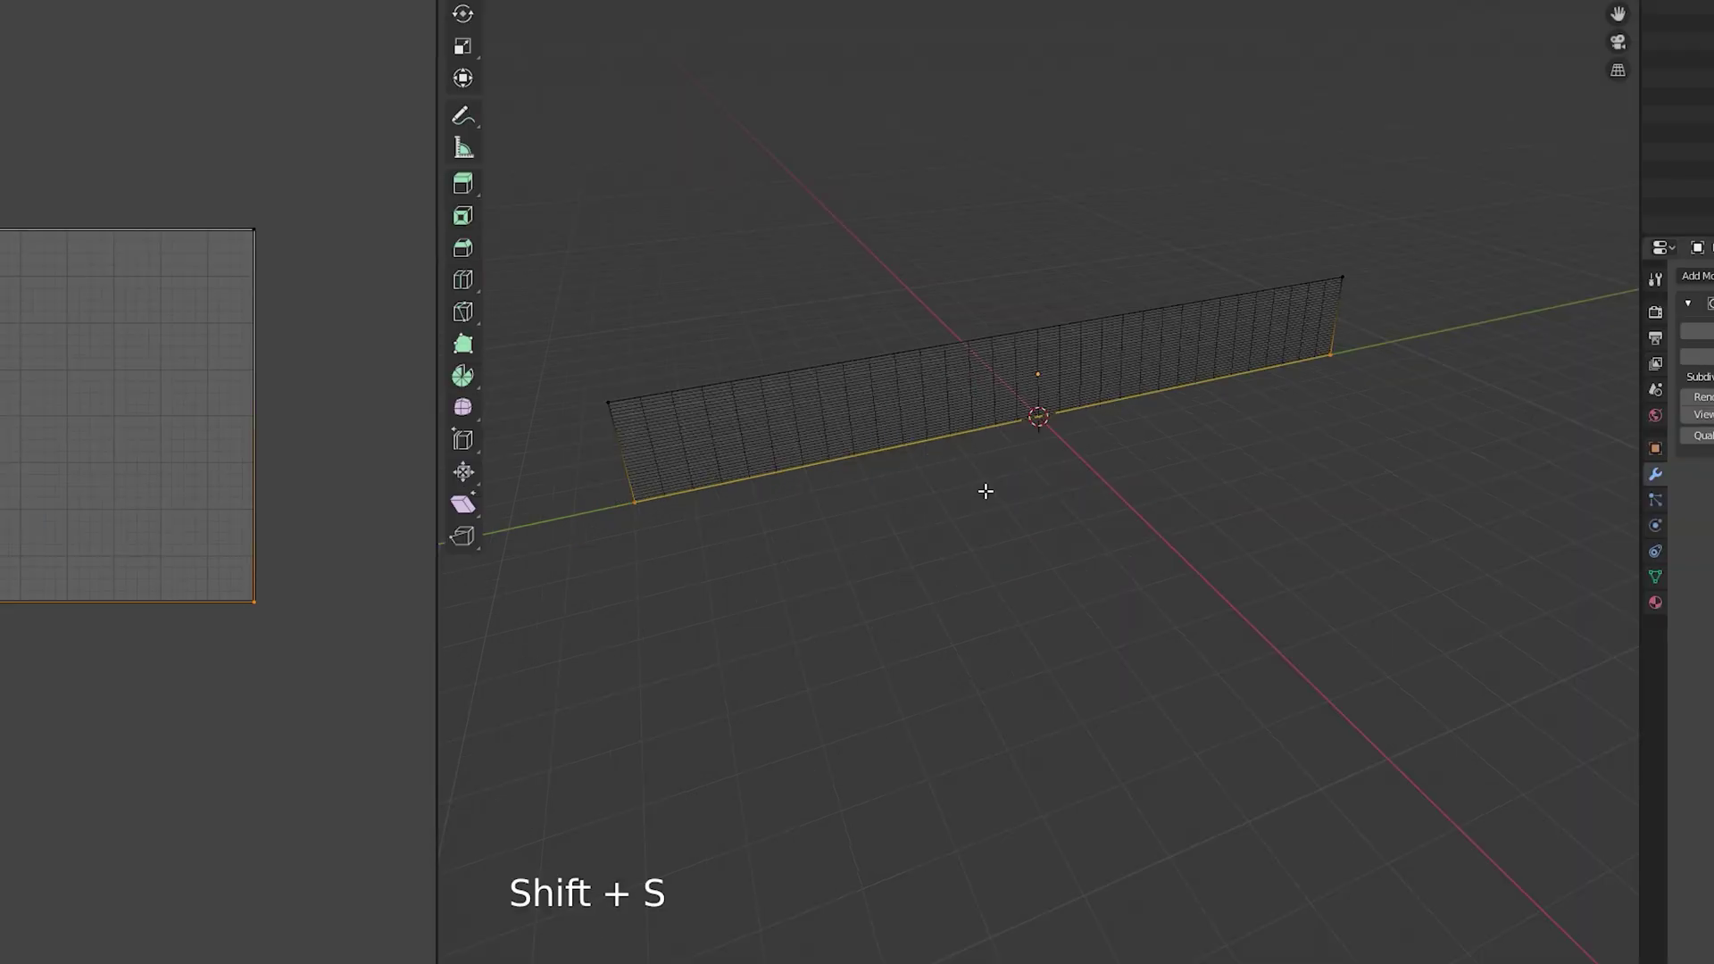
key("Tab")
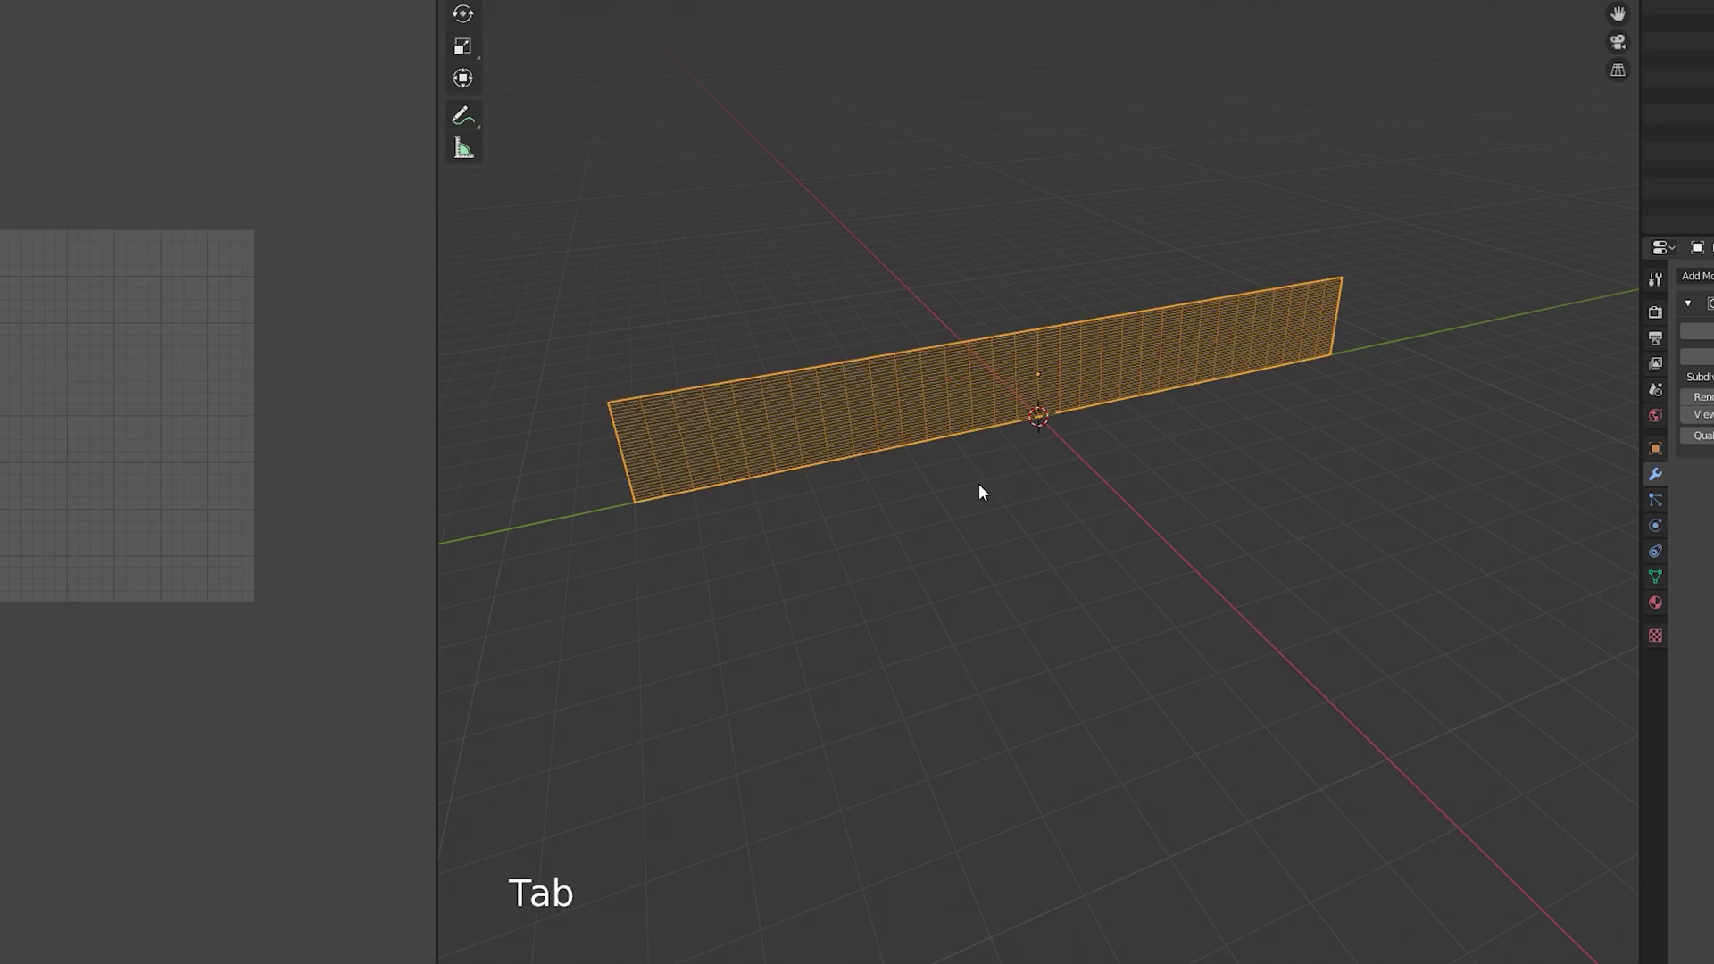
key("shift+ctrl+alt+c")
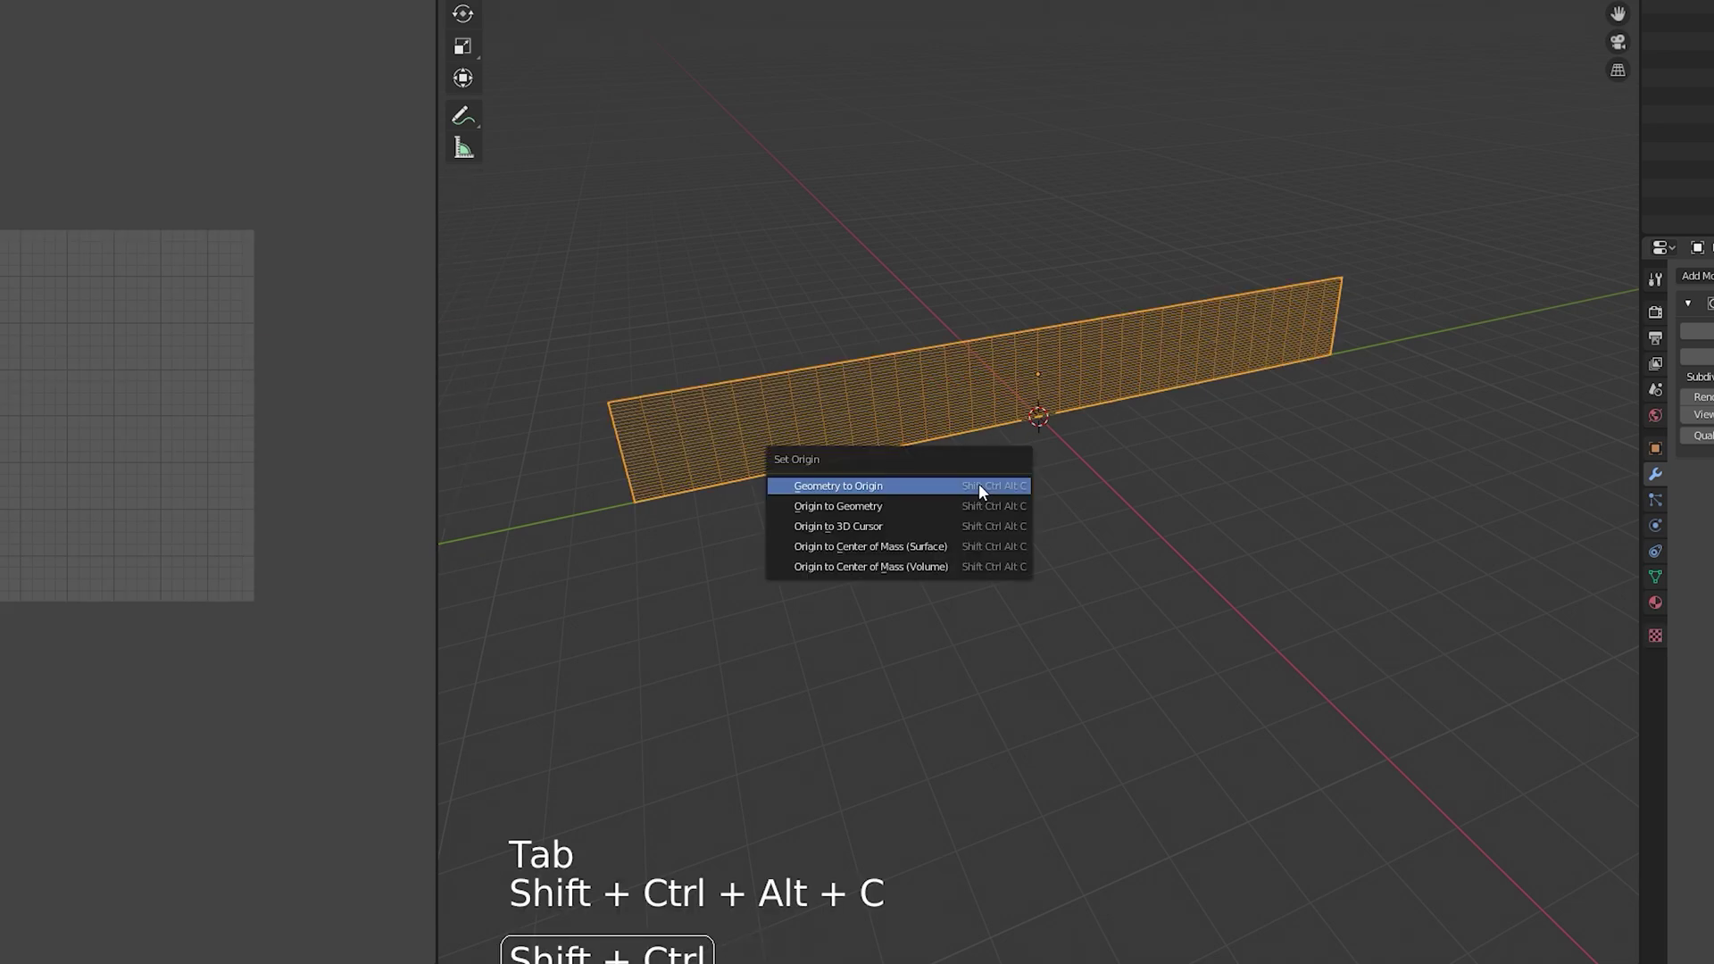
left_click(874, 528)
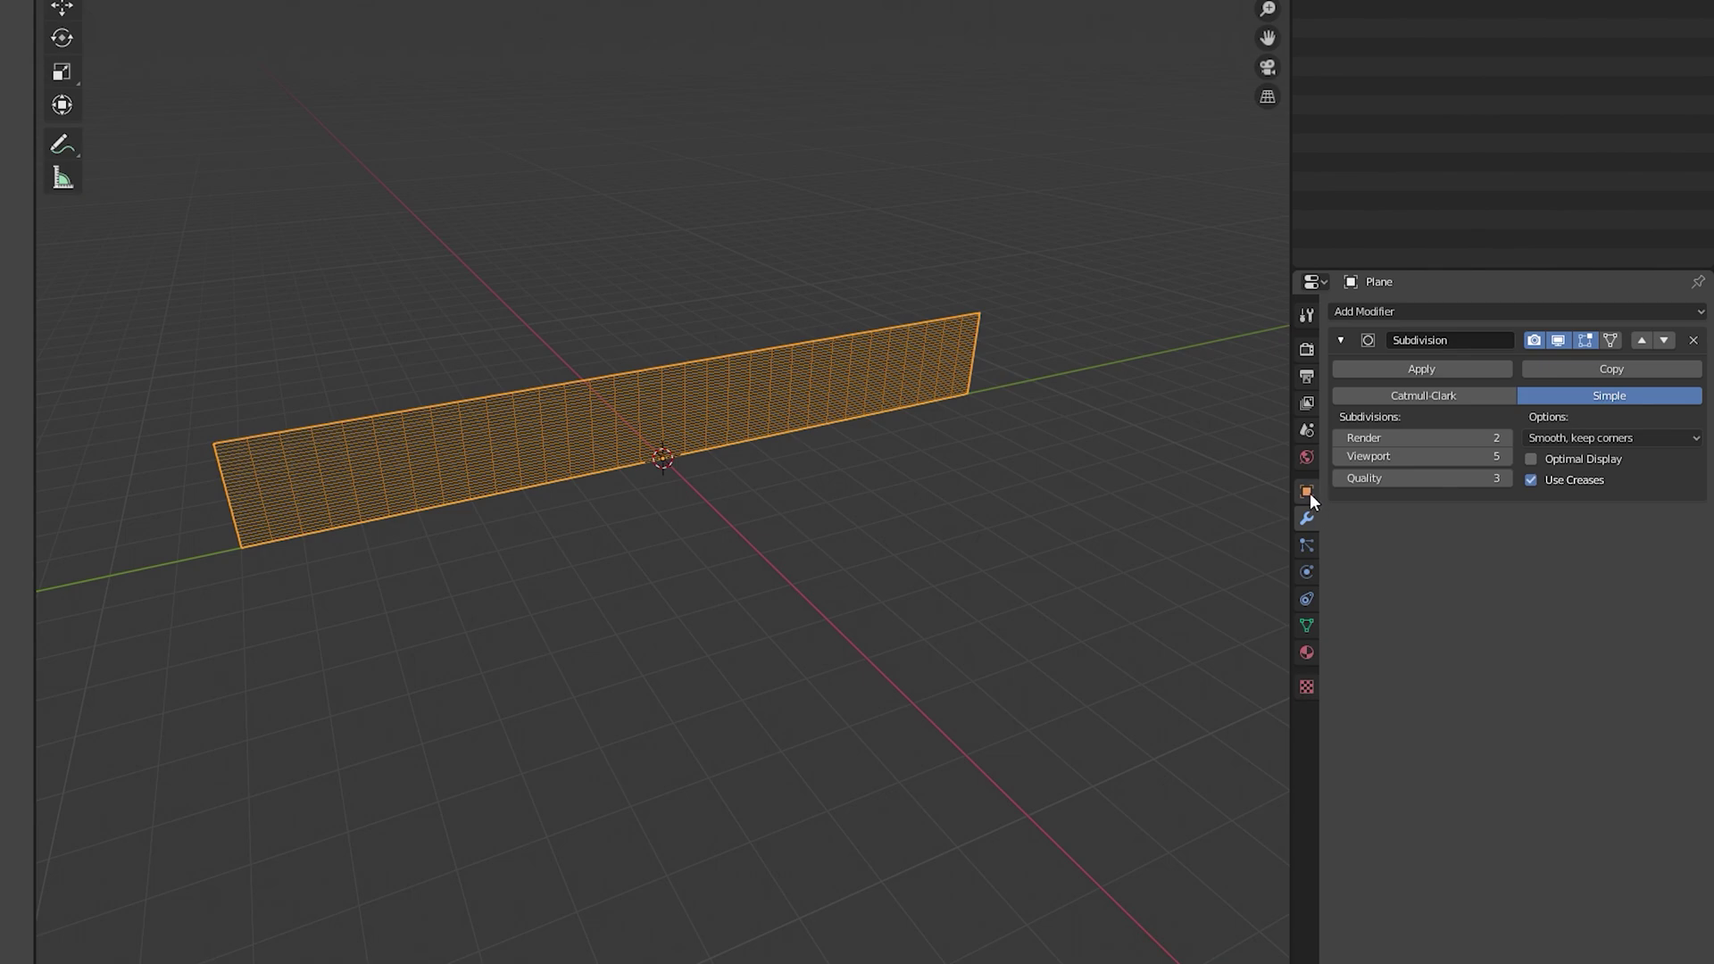
Rename the plane object as AuroraPlaneTut.
left_click(1307, 492)
double_click(1392, 312)
type("AuroraPla")
key("BackSpace")
type("aneTut")
key("Return")
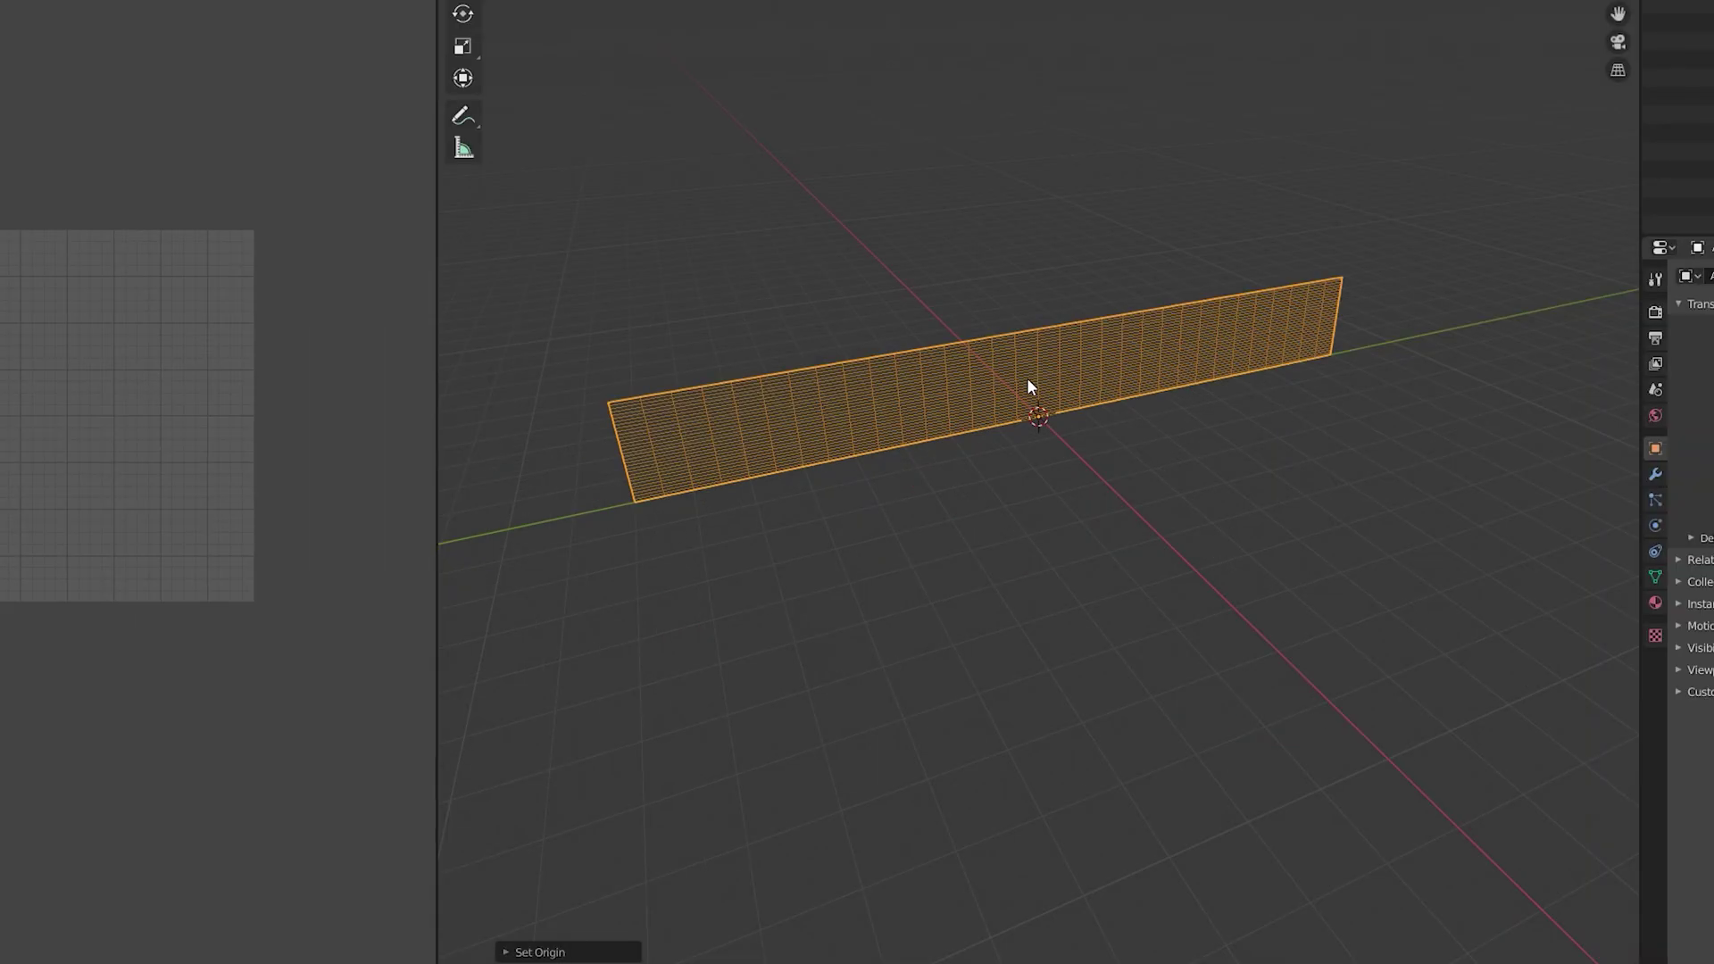
Apply the plane's object transforms, including its rotation, and export it as the AuroraPlaneTut model.
key("ctrl+a")
left_click(992, 449)
key("ctrl+a")
left_click(968, 404)
key("ctrl+a")
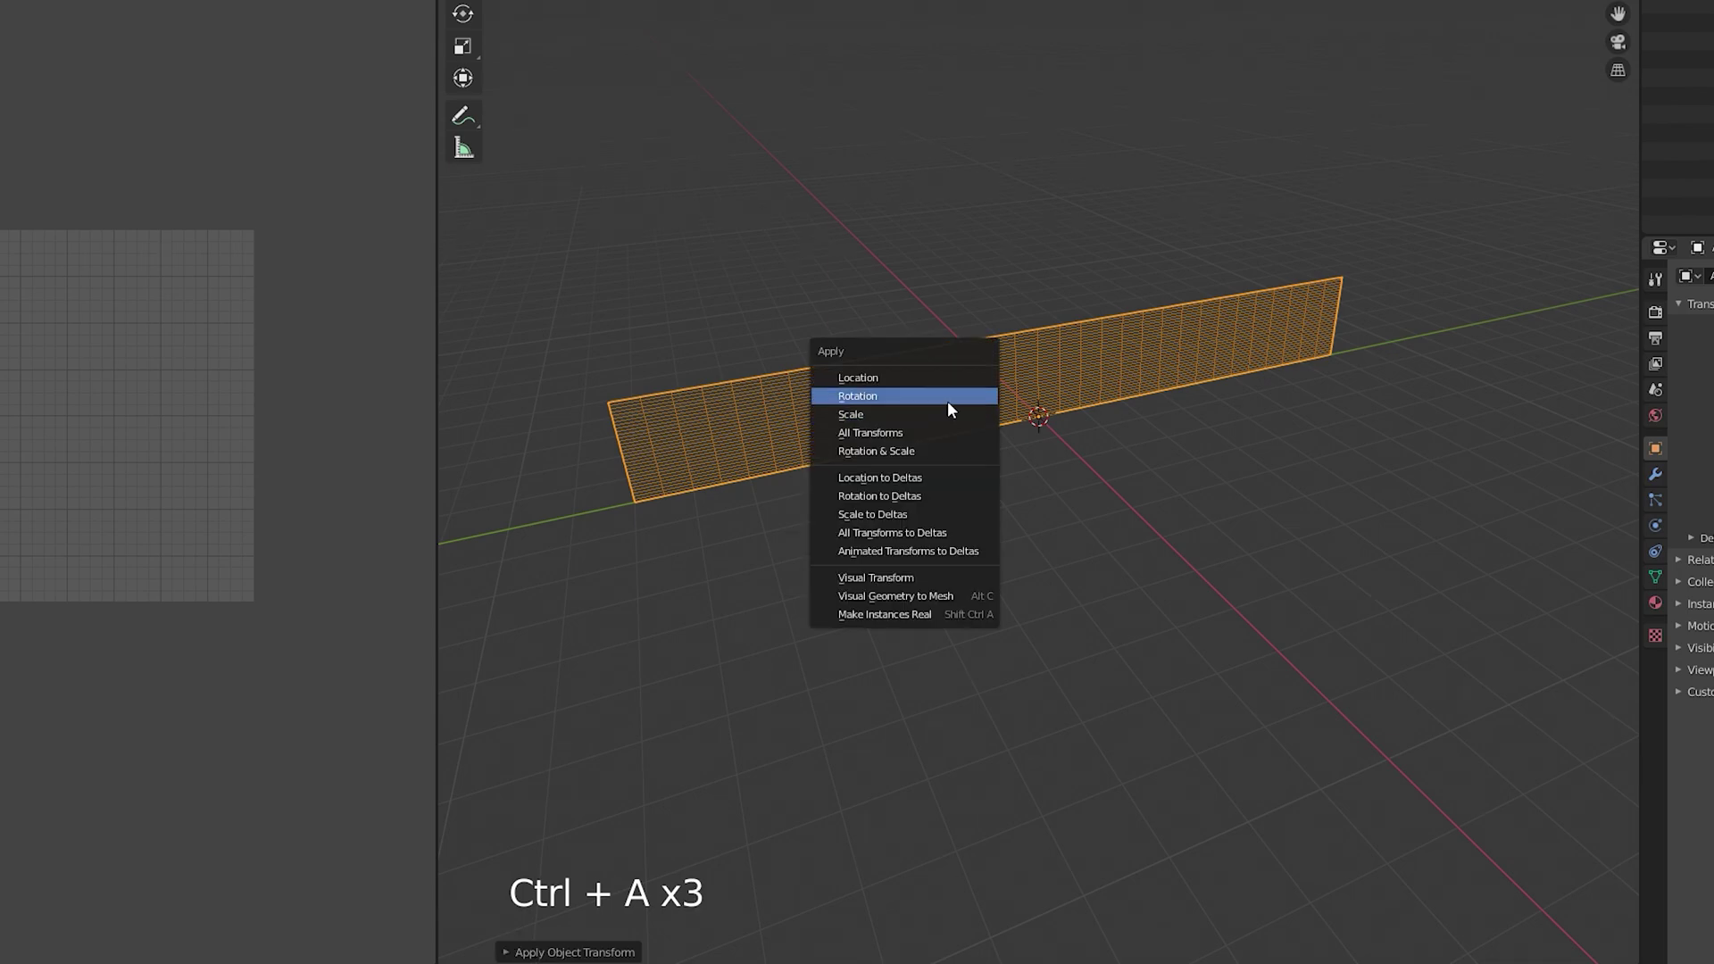
left_click(949, 403)
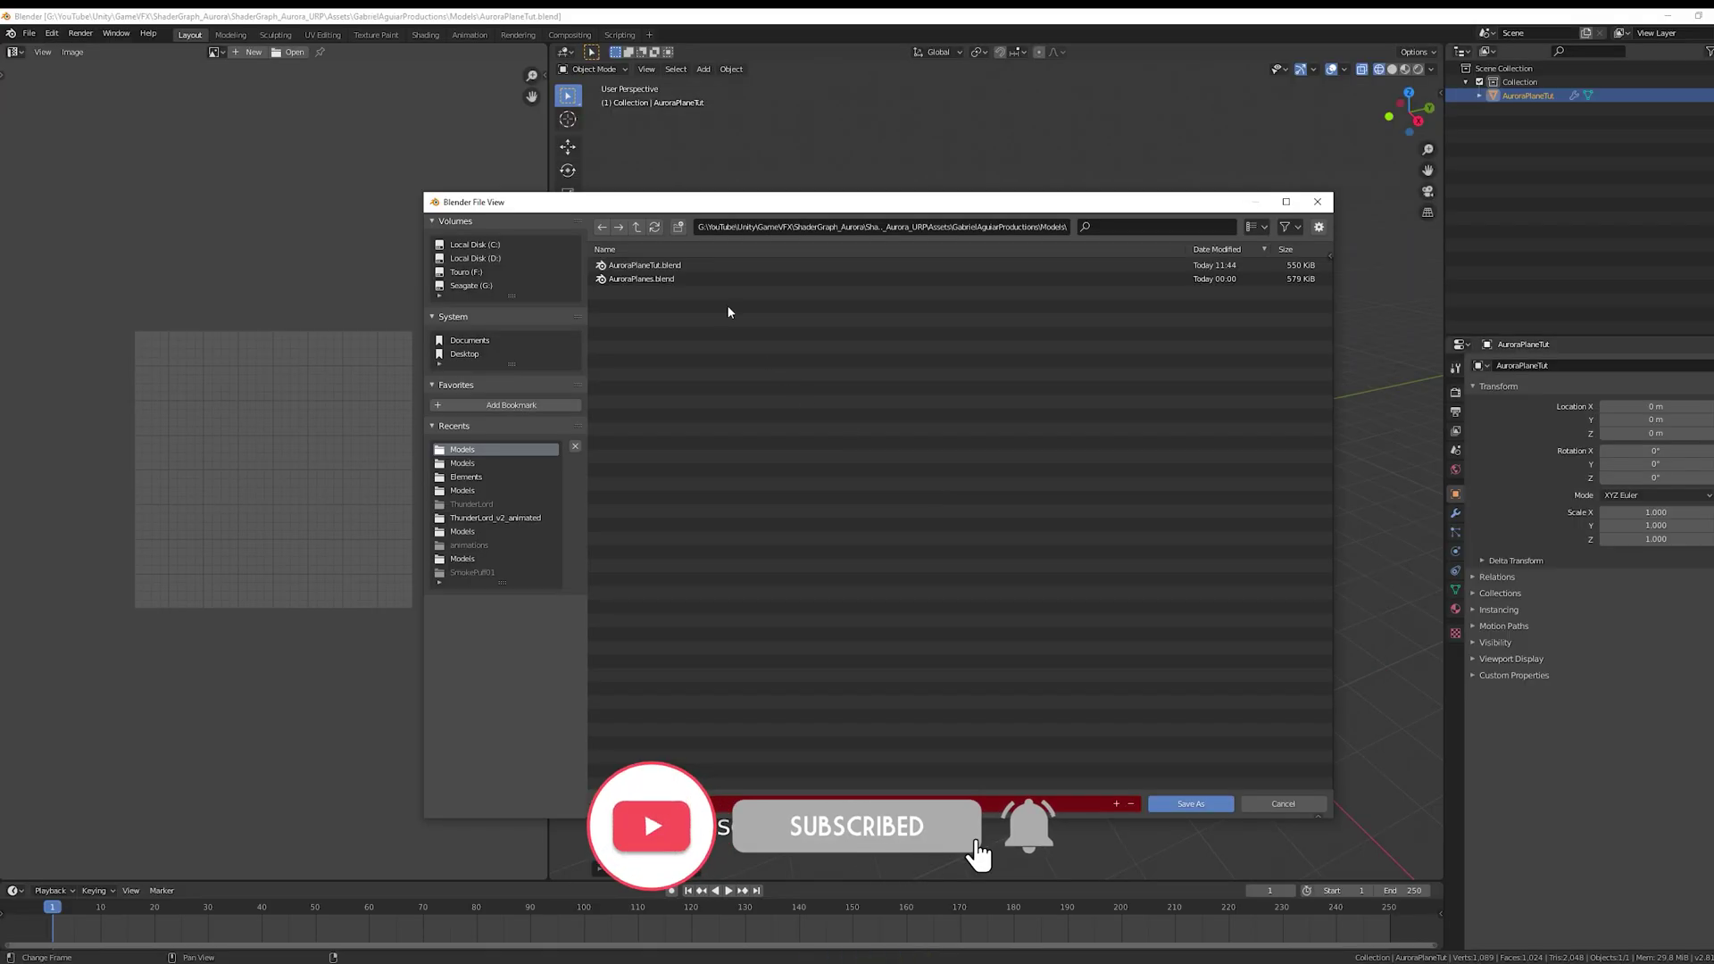
left_click(655, 267)
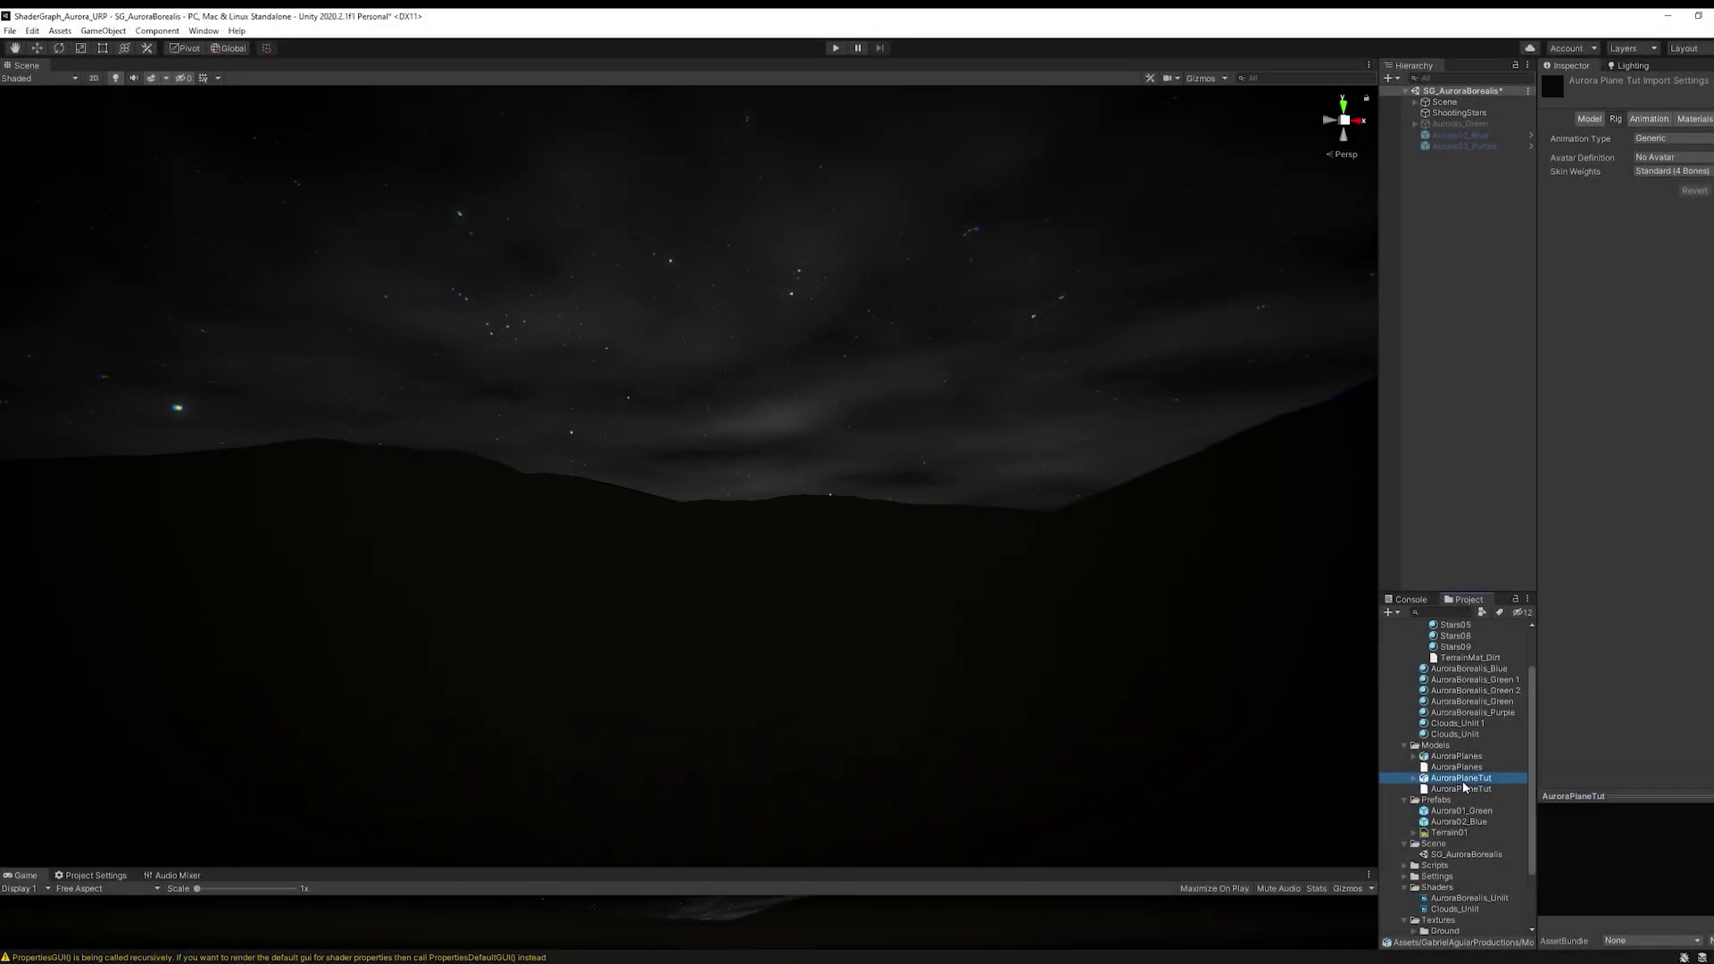
Switch to Unity, add the AuroraPlaneTut model to the scene and, in top view, move it over the terrain at about X 498.
left_click_drag(1463, 787, 1467, 217)
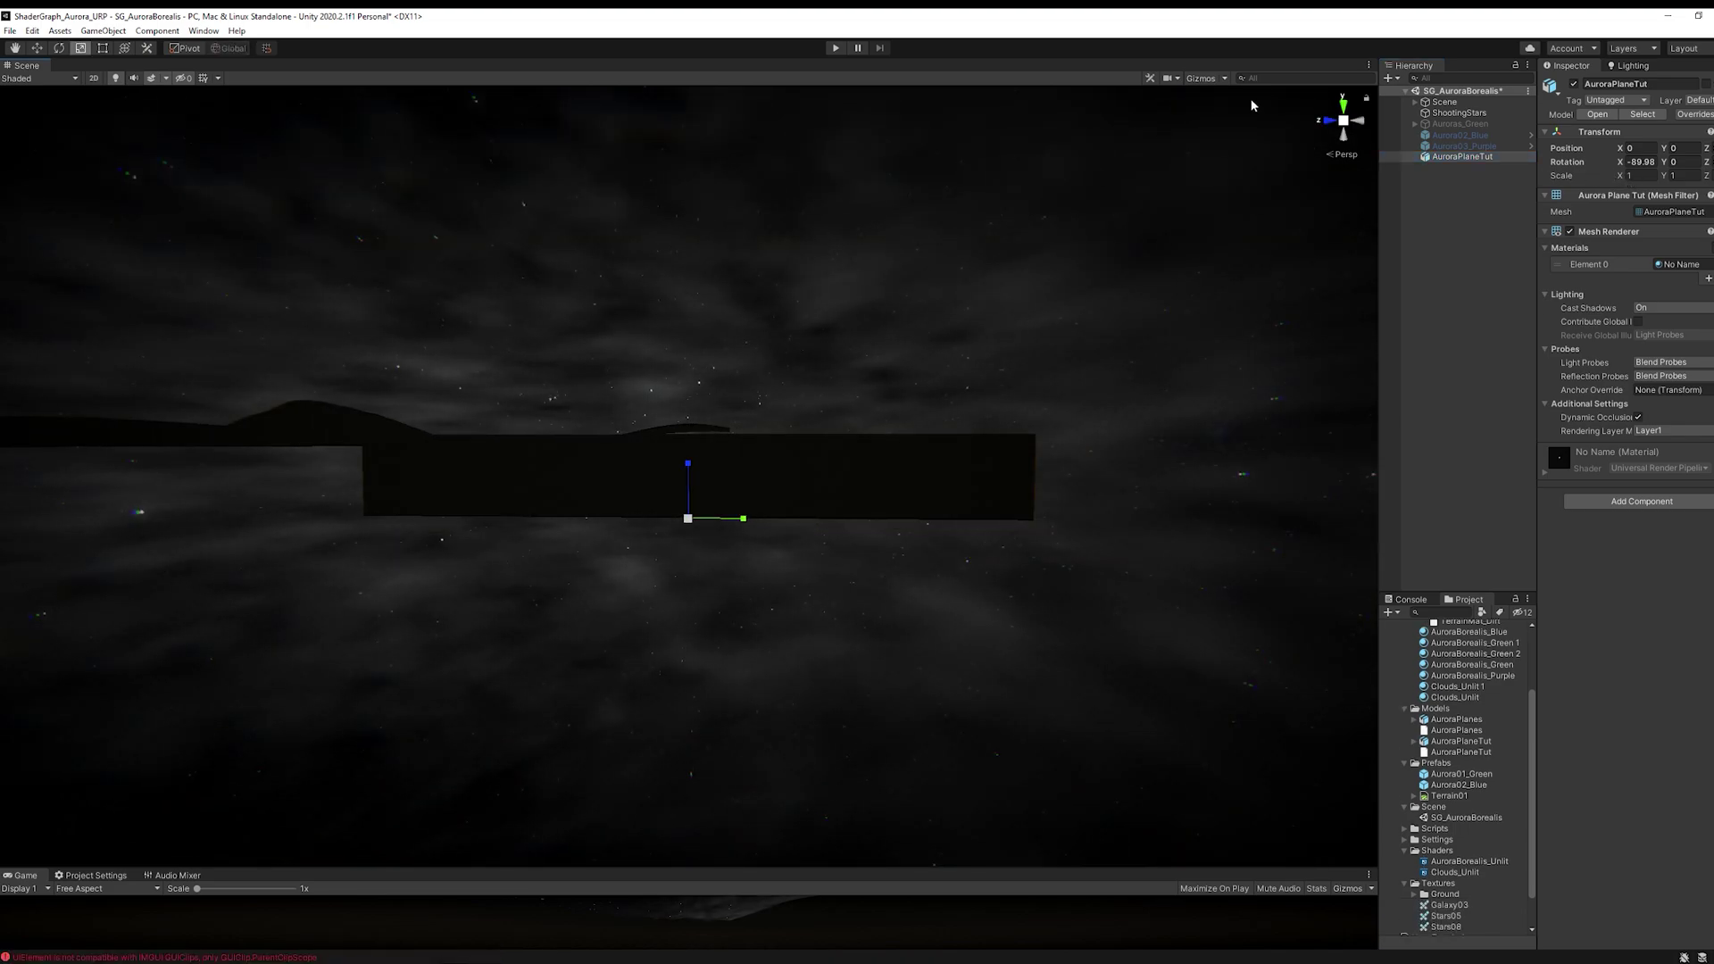
left_click(1346, 109)
middle_click_drag(972, 444, 719, 678)
scroll(720, 678, "down", 5)
scroll(721, 678, "down", 5)
middle_click_drag(916, 335, 762, 571)
scroll(762, 569, "down", 10)
key("w")
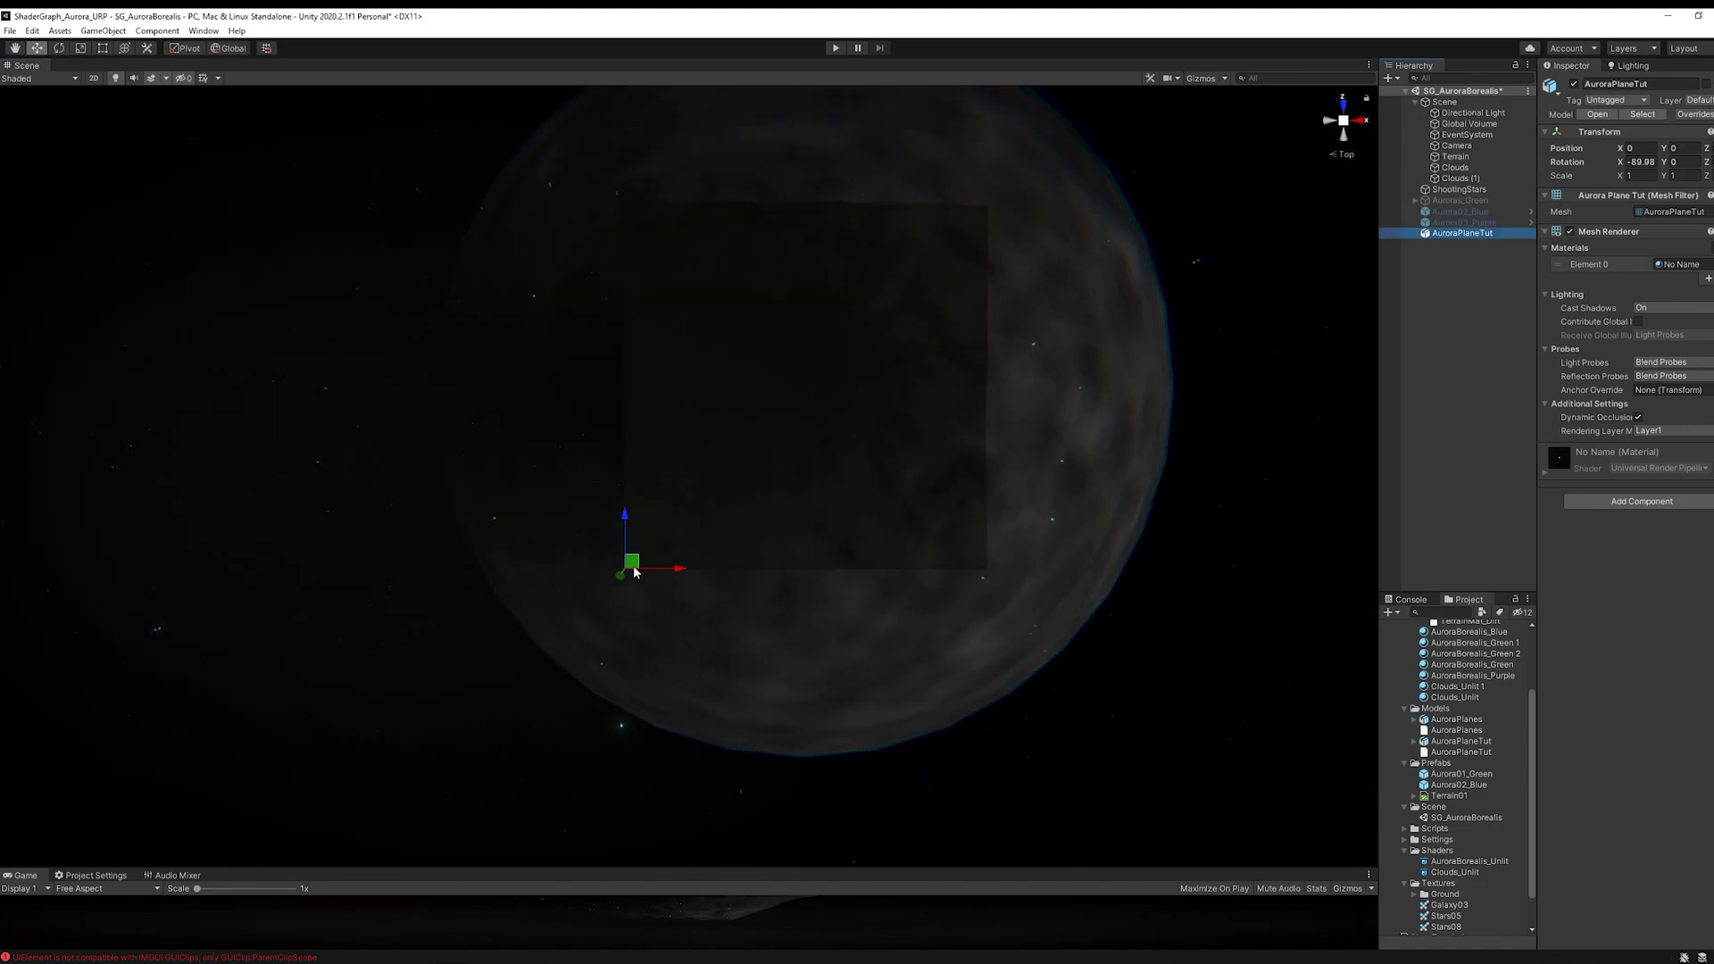
left_click_drag(631, 566, 811, 316)
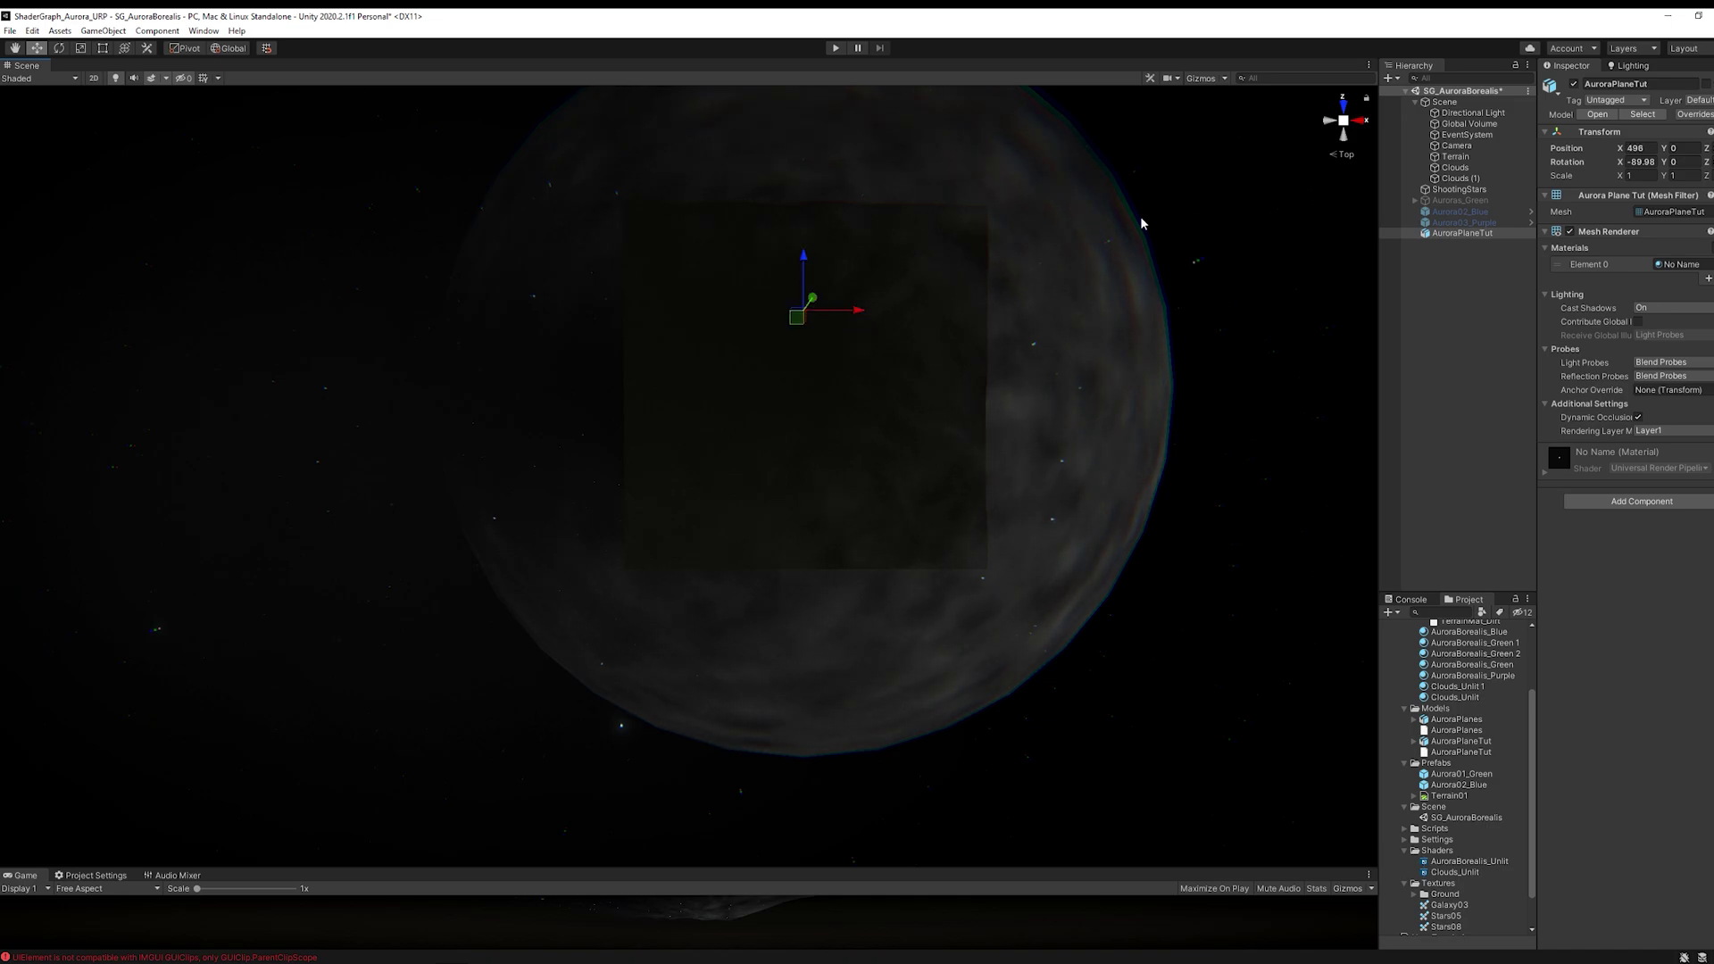
Raise AuroraPlaneTut above the terrain, placing it at about Y 121.6 and Z 717.
key("f")
left_click_drag(743, 579, 795, 259, "alt")
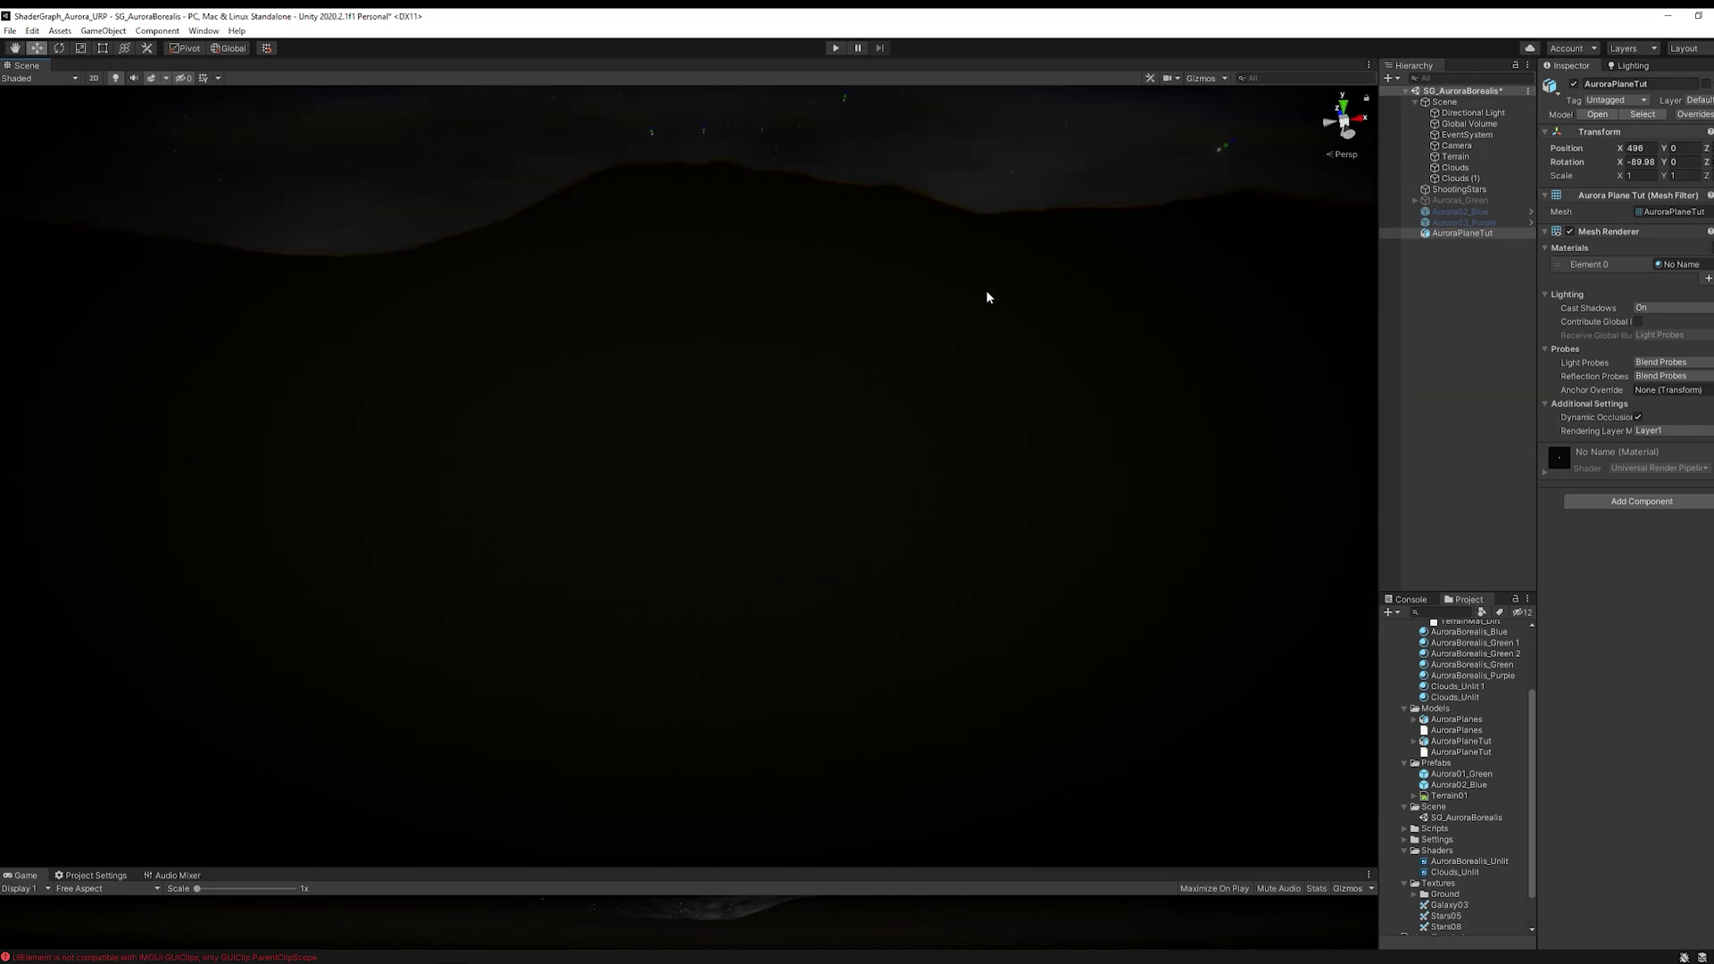
scroll(773, 688, "down", 6)
left_click_drag(772, 690, 705, 96, "alt")
middle_click_drag(703, 237, 712, 421)
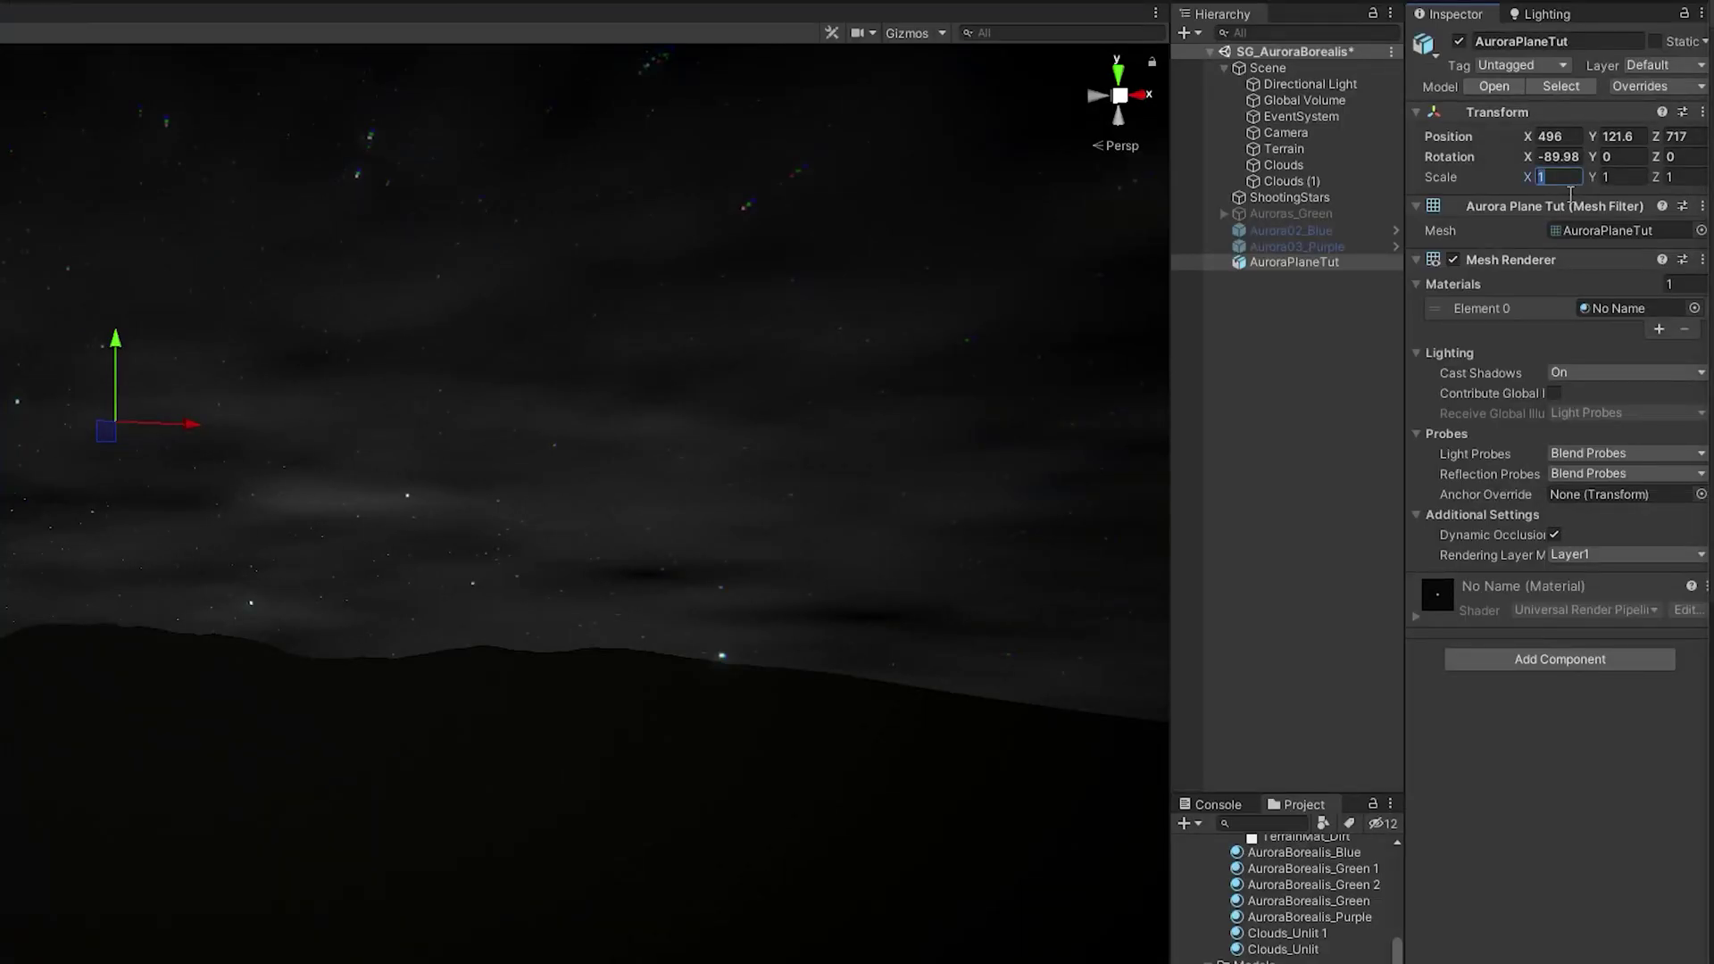
Scale AuroraPlaneTut to 100 on the X, Y and Z axes.
type("100")
left_click(1639, 184)
type("100")
left_click(1679, 184)
type("100")
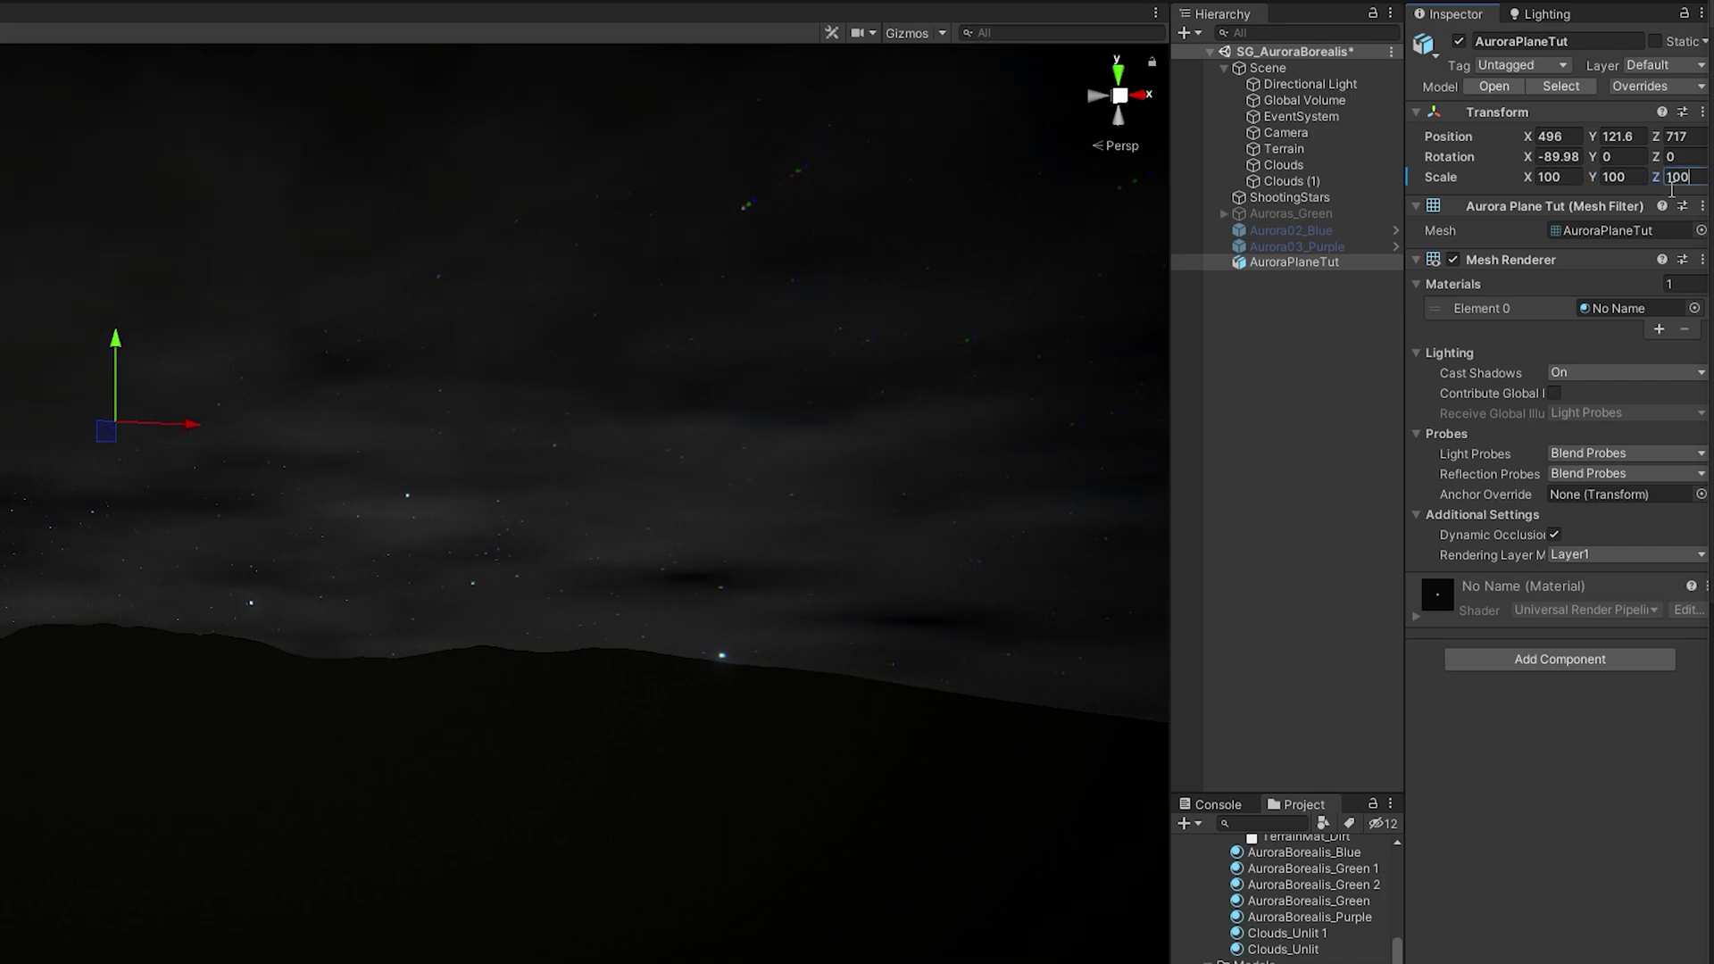
scroll(632, 452, "down", 3)
middle_click_drag(632, 453, 682, 598)
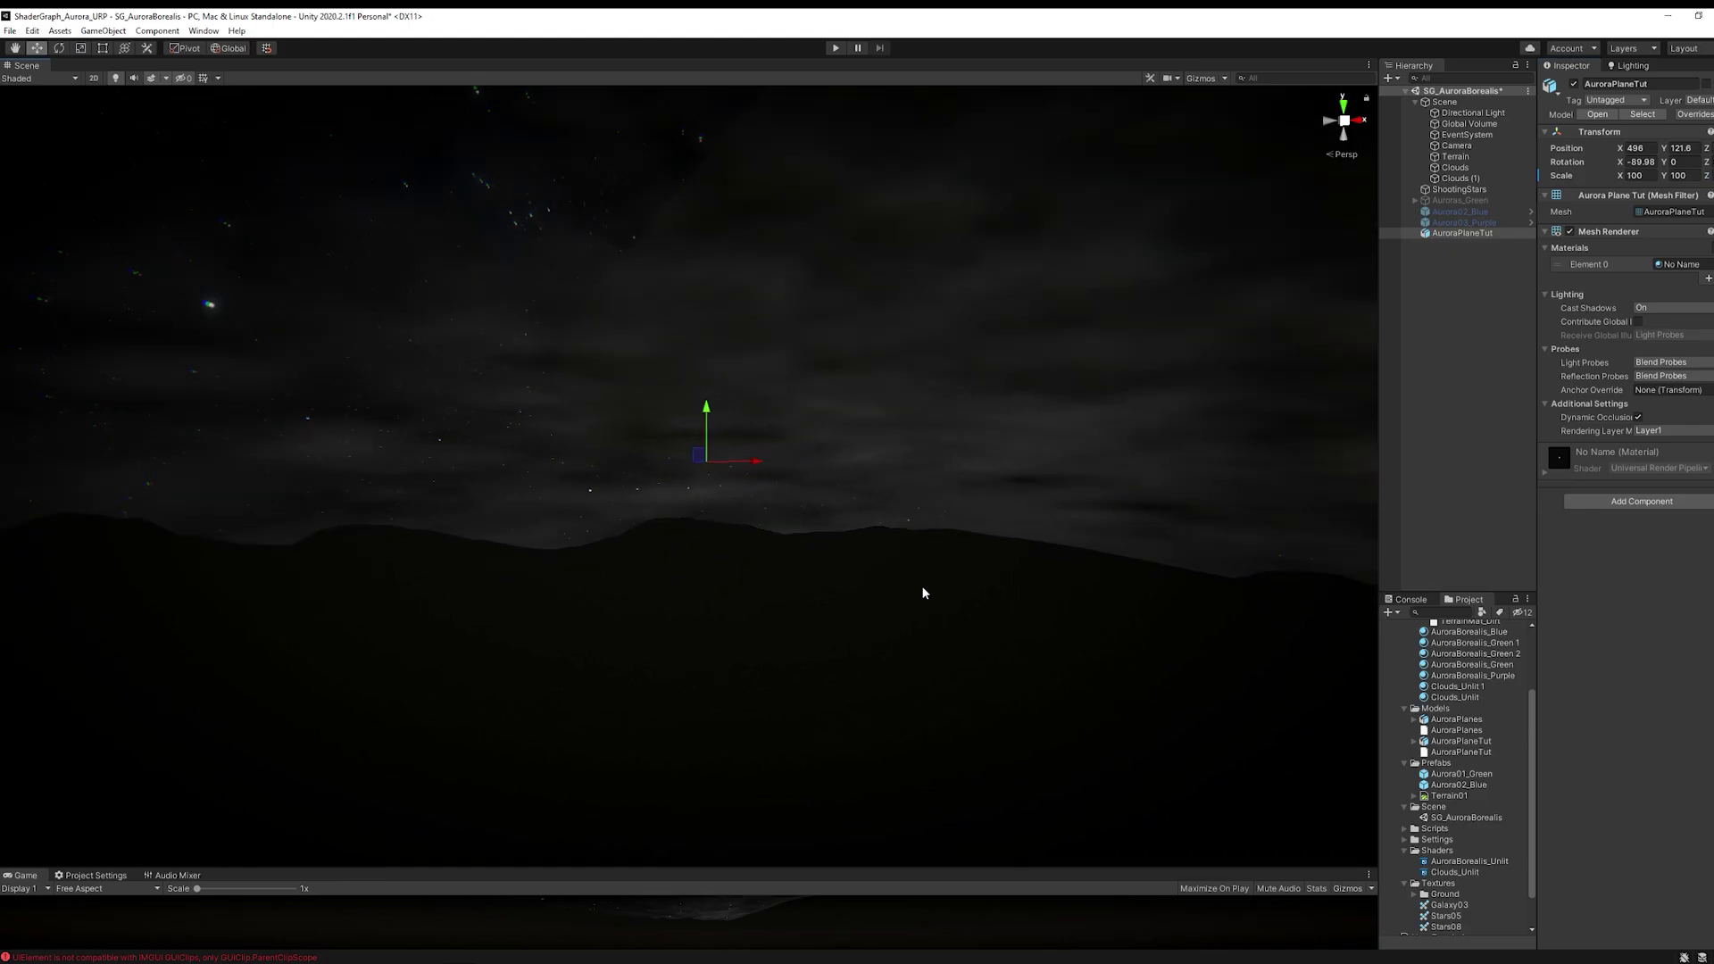
left_click_drag(923, 592, 1166, 413, "alt")
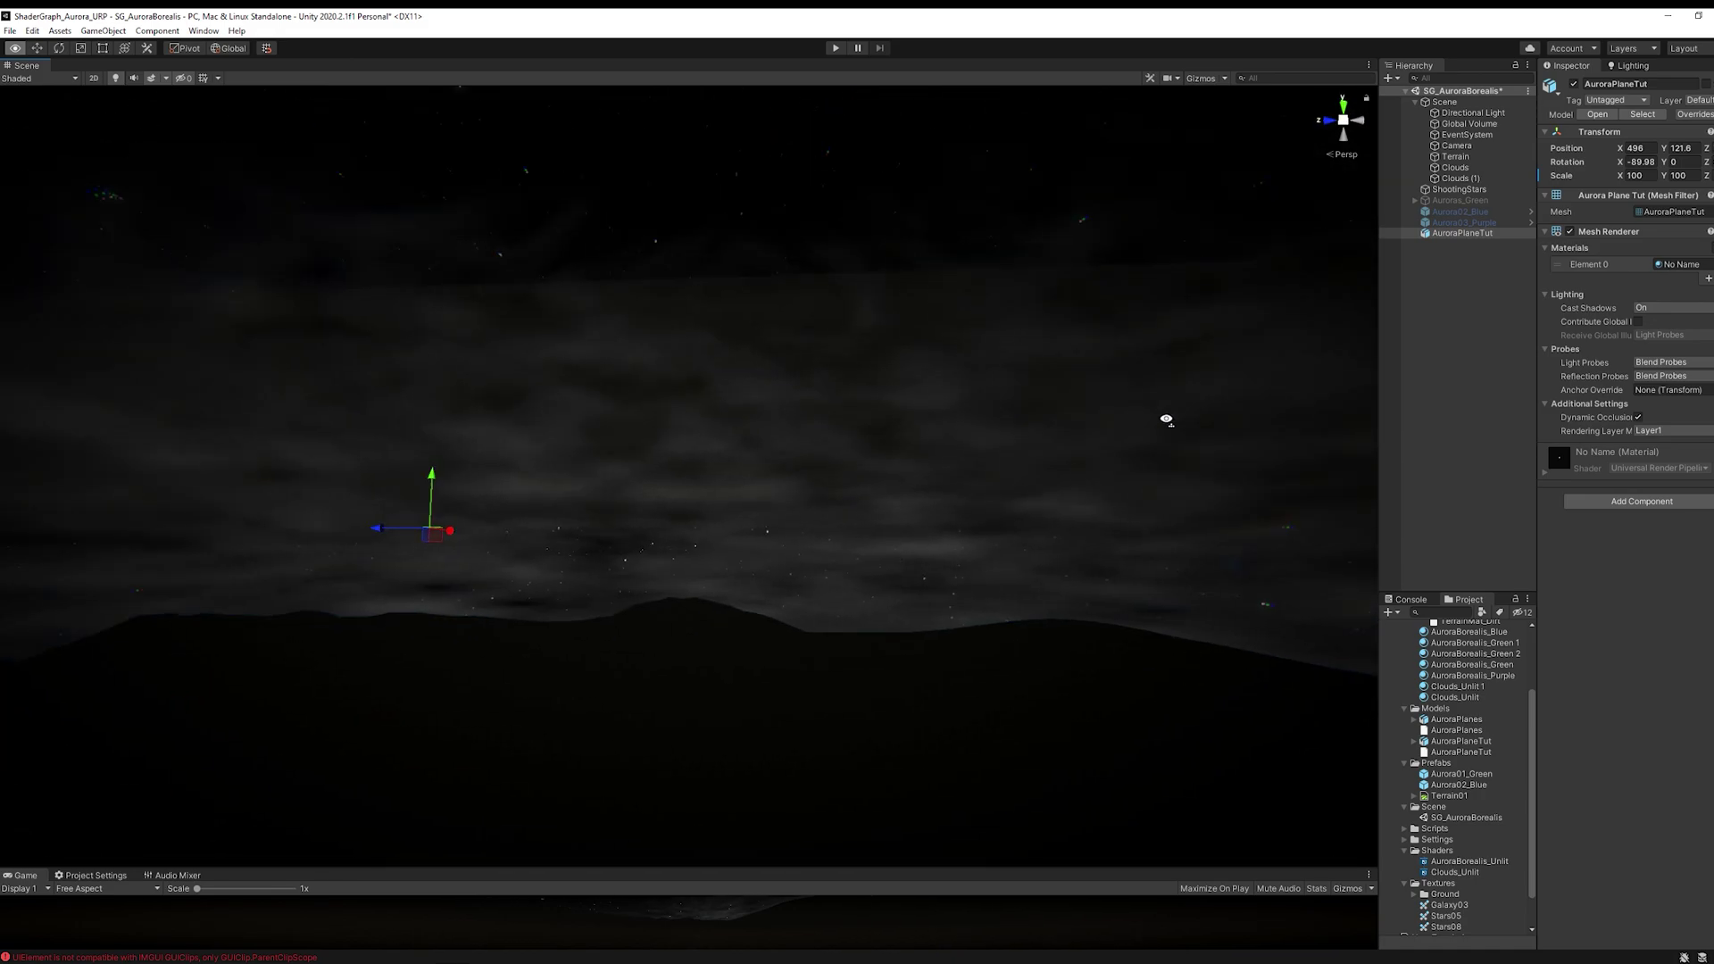
Collapse the Scene group and create a blank shader graph named AuroraBorealisTut_Unlit in the Shaders folder.
left_click(1416, 101)
left_click(1439, 218)
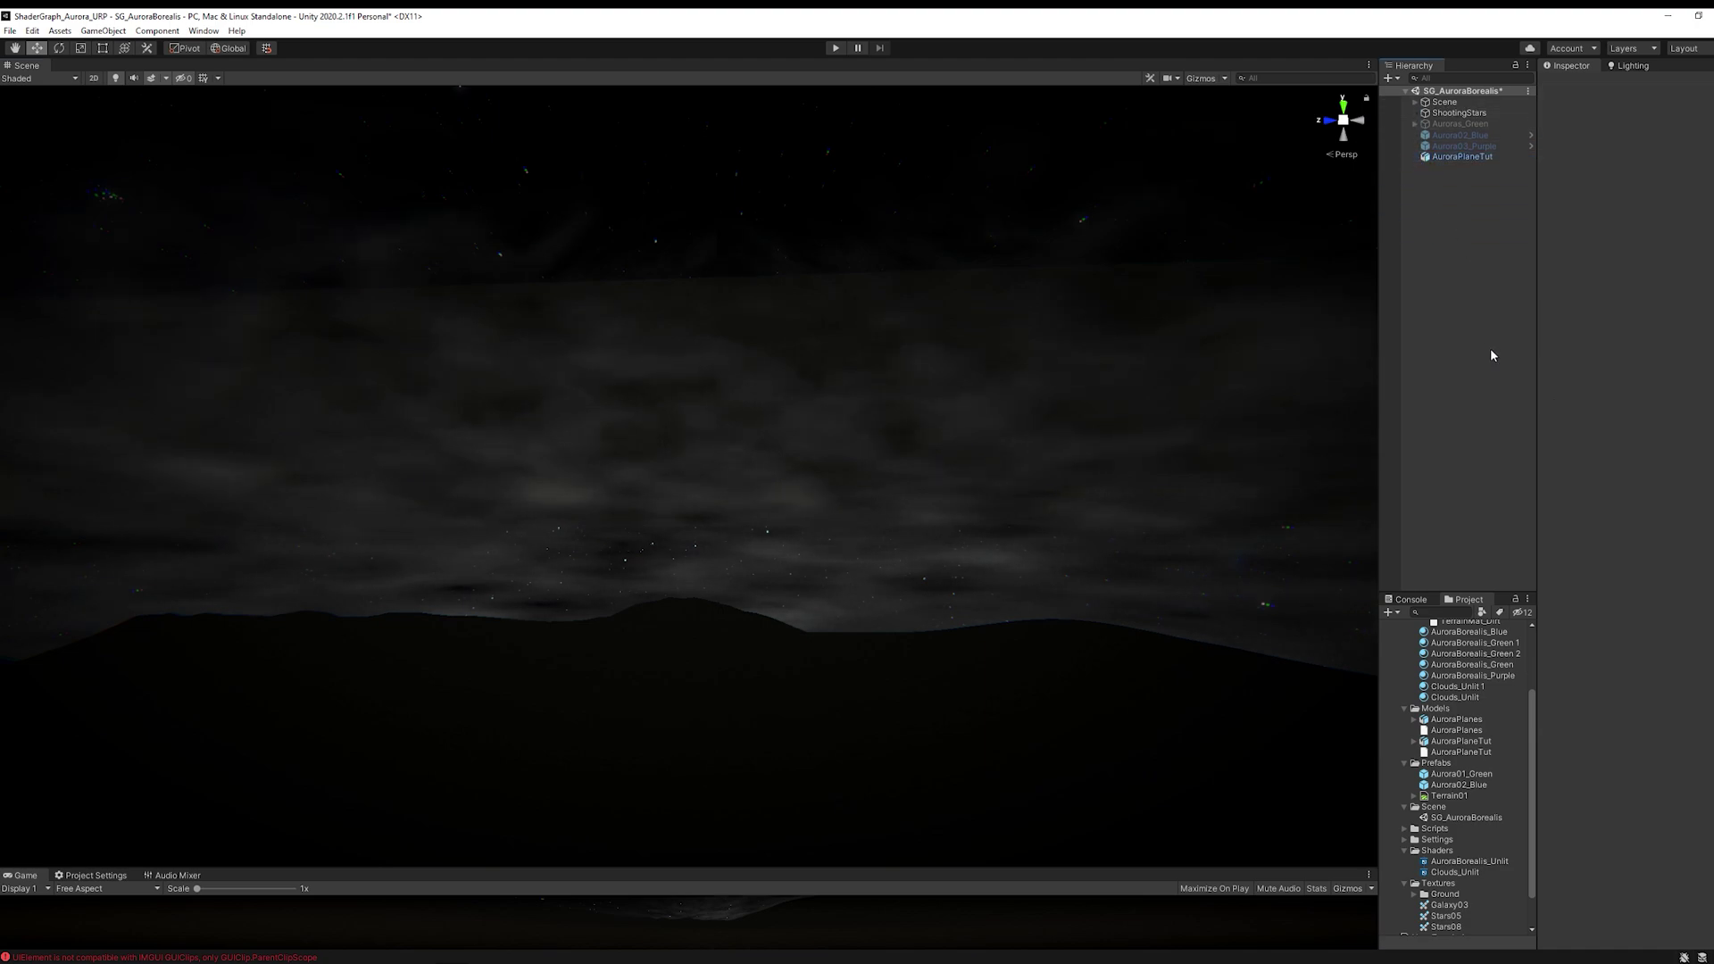
right_click(1436, 851)
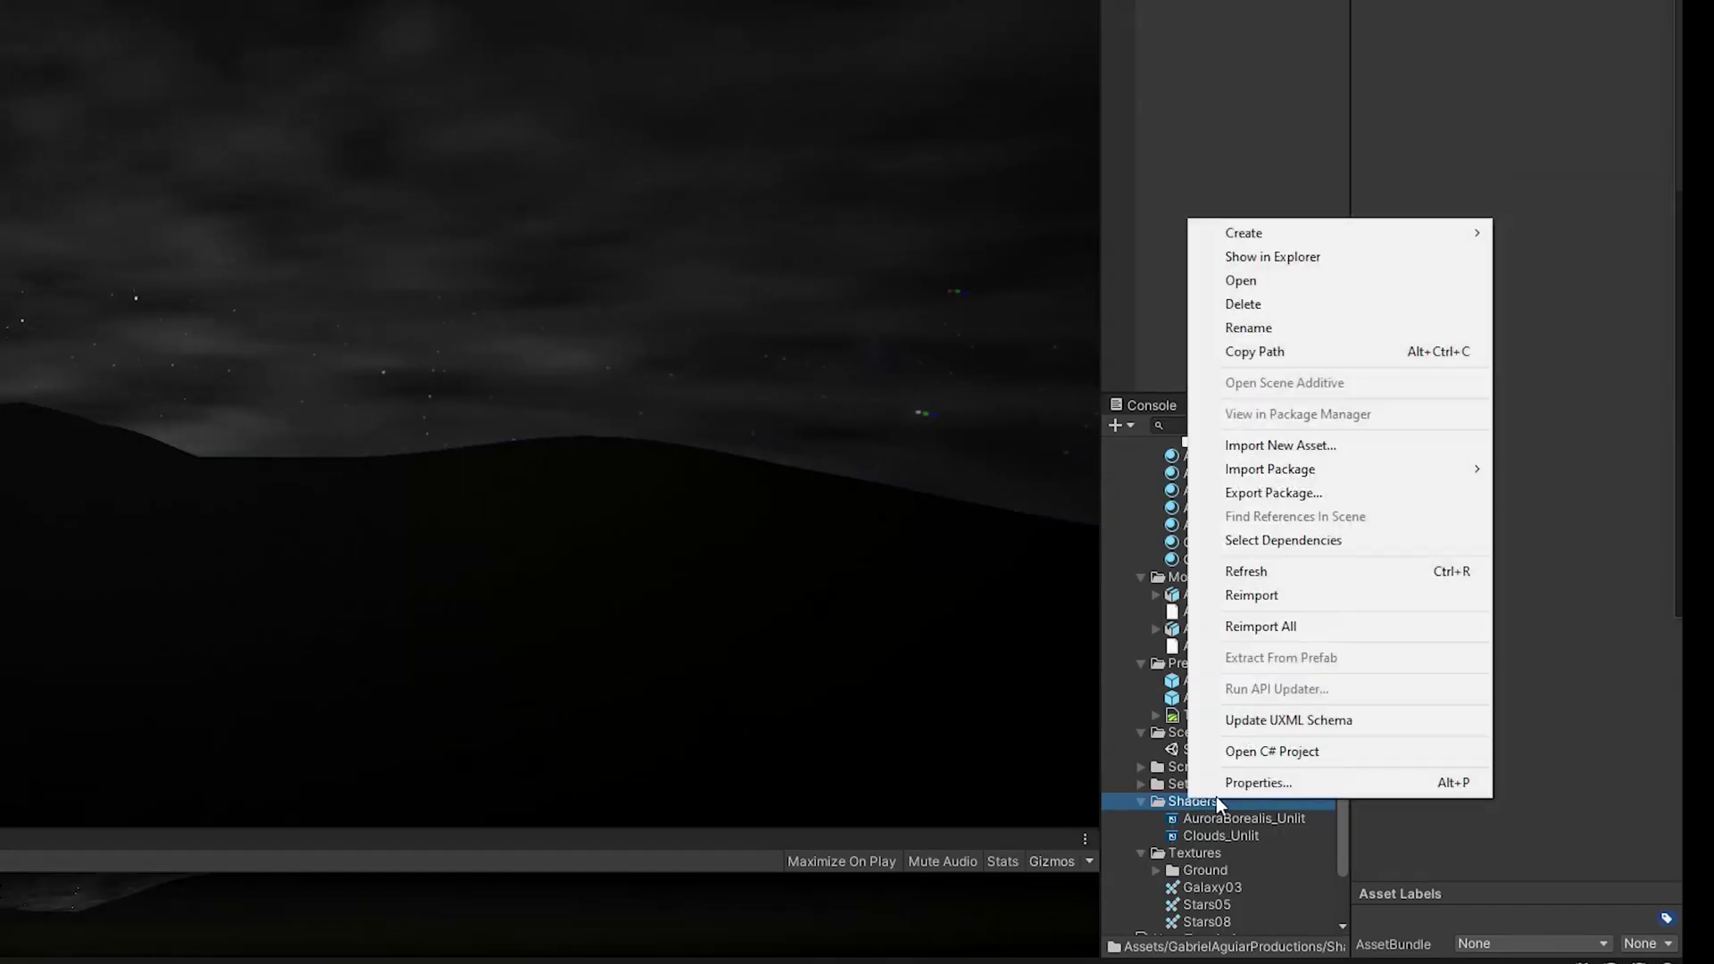
mouse_move(1539, 489)
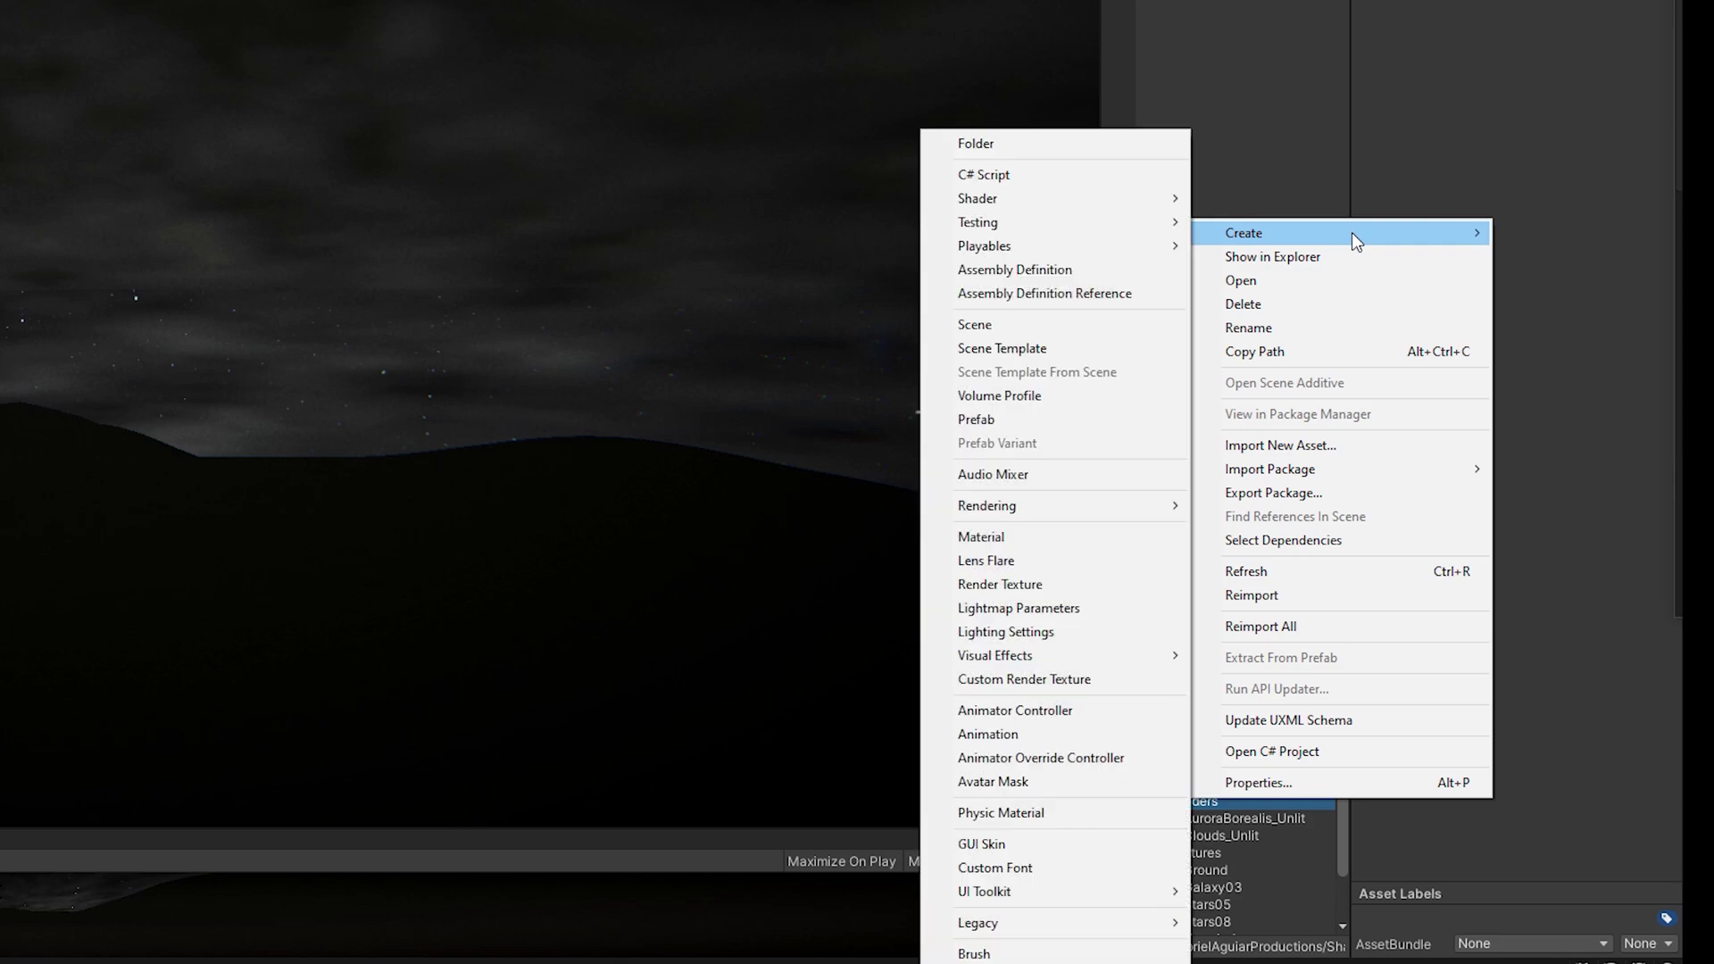
mouse_move(1161, 207)
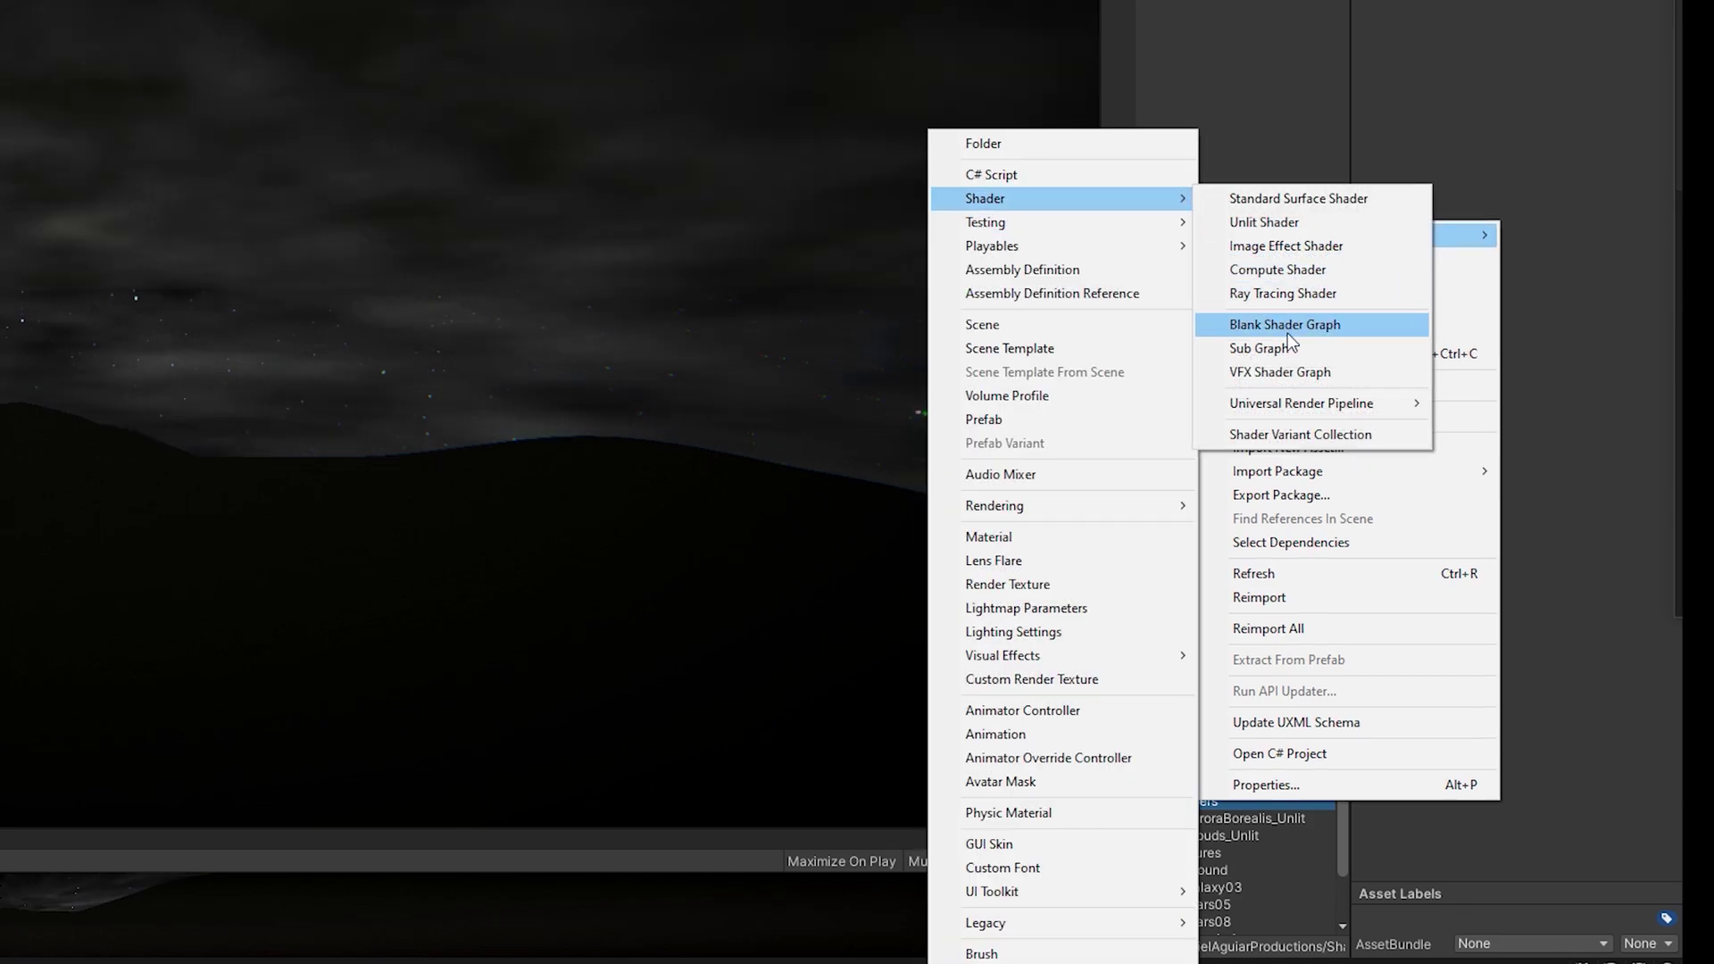
left_click(1287, 325)
type("Au")
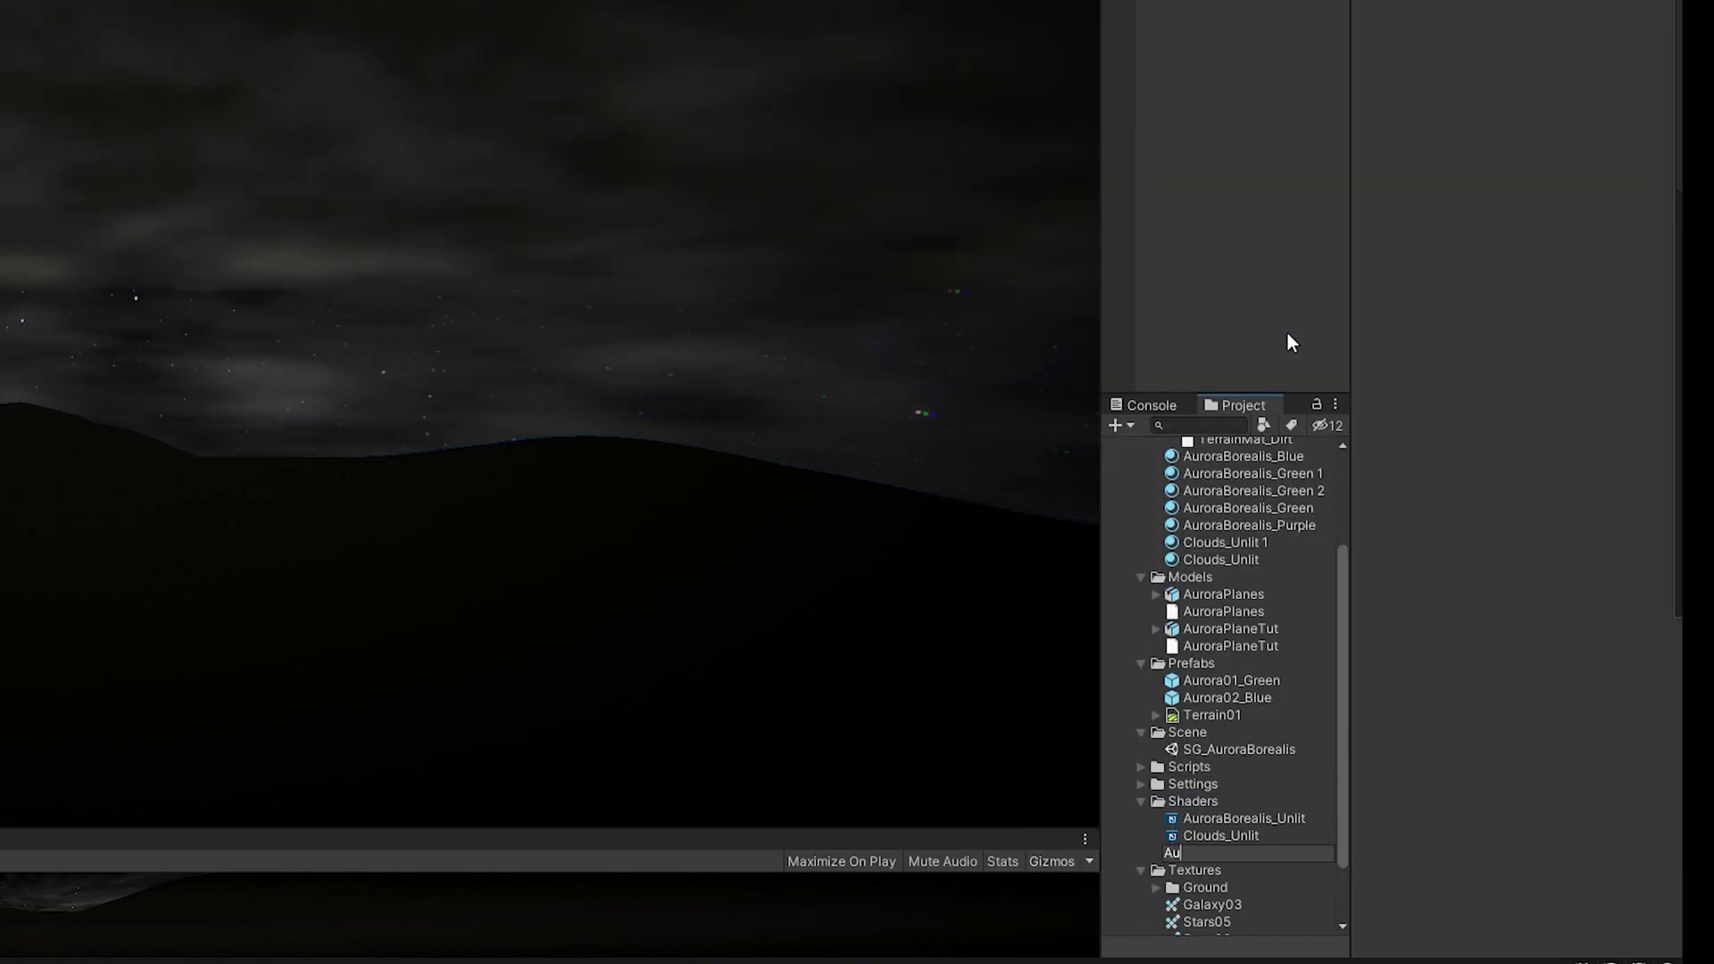
type("roraBorealis_Tut_Unlit")
key("Return")
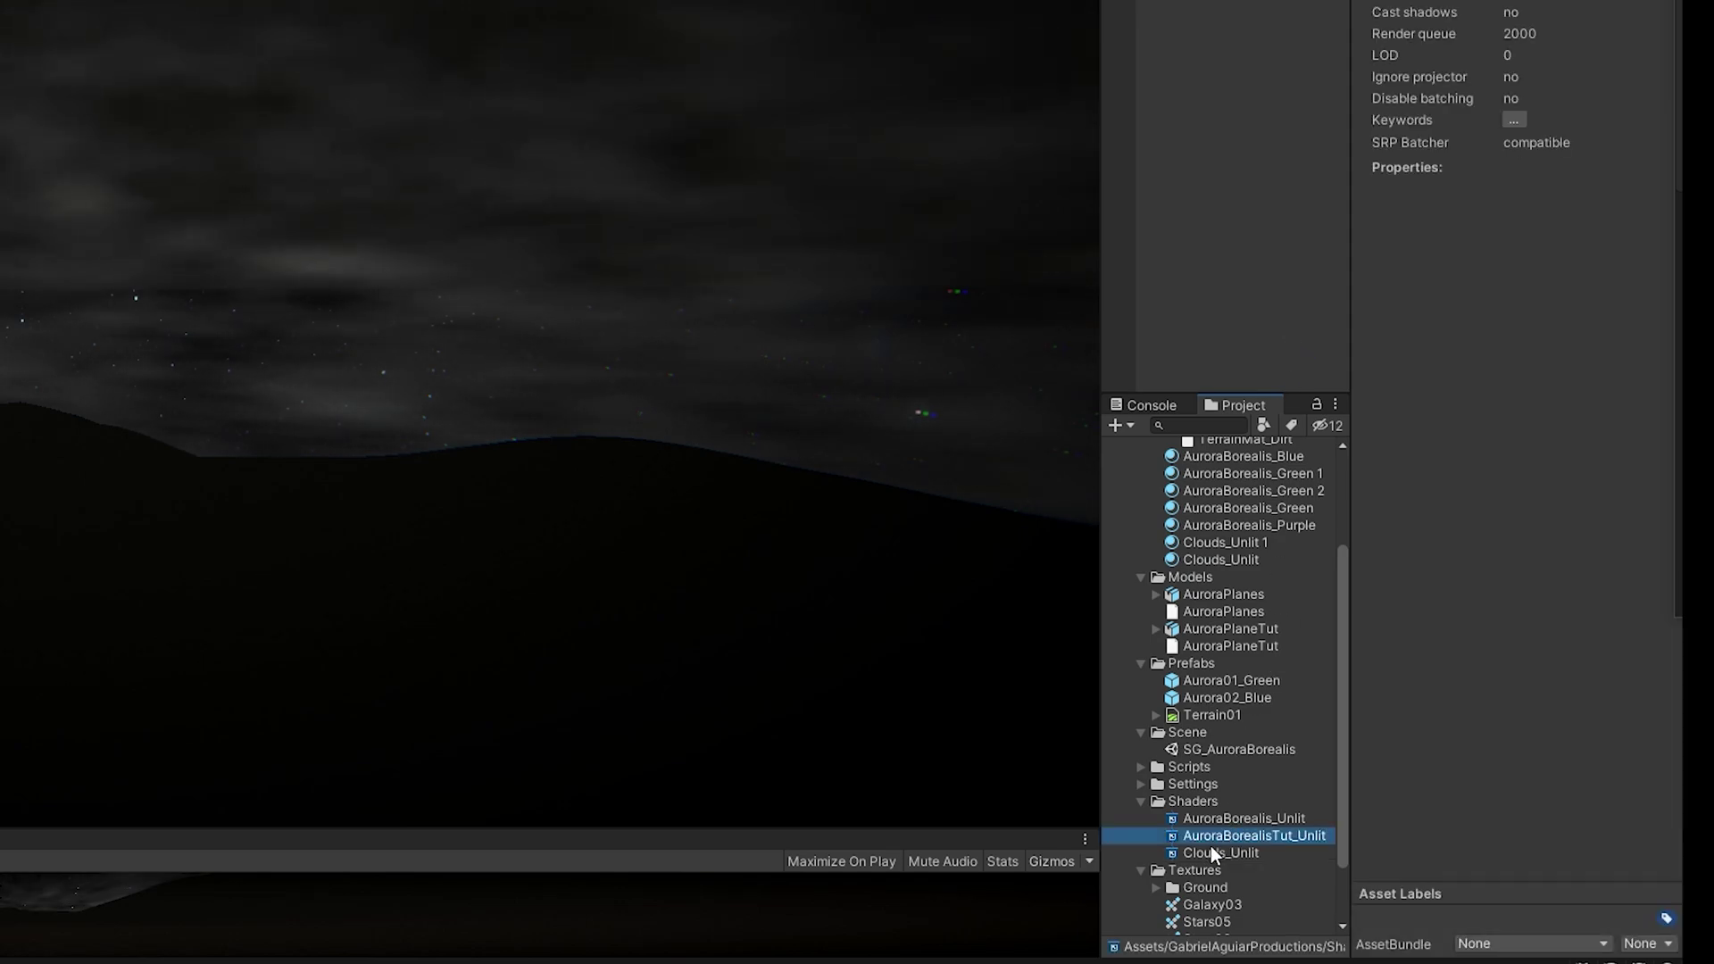
Open the AuroraBorealisTut_Unlit graph, widen its area beside the Scene view and move the Graph Inspector close to the Vertex and Fragment blocks.
double_click(1218, 833)
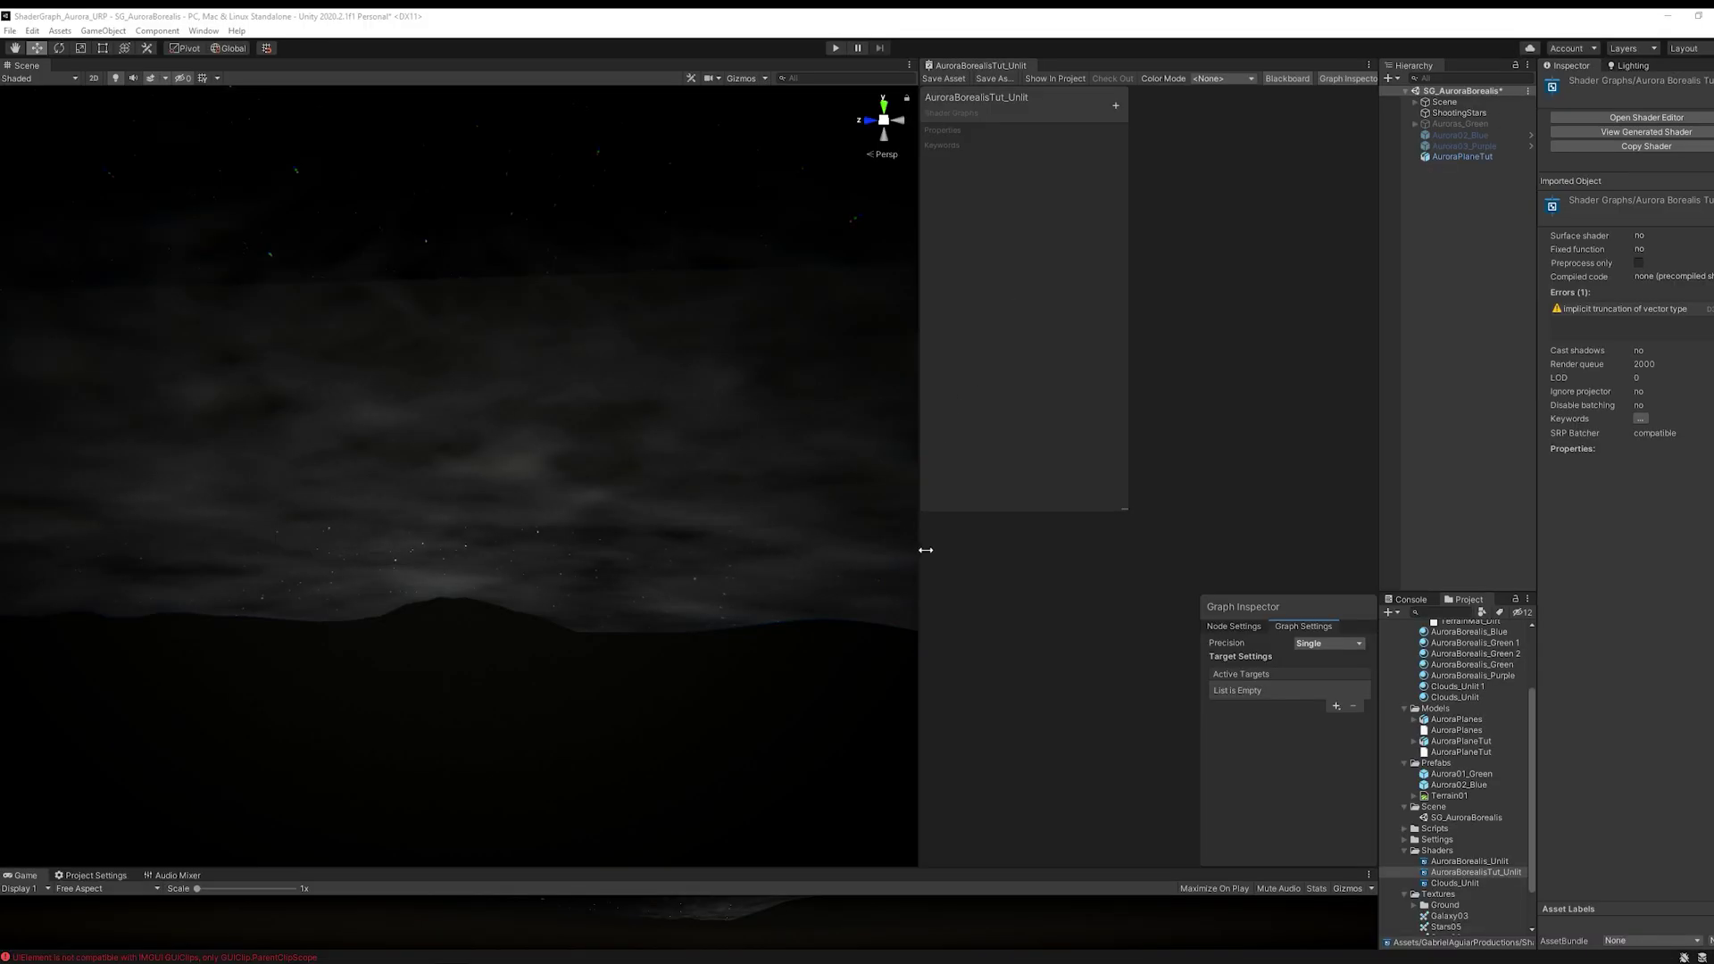
left_click_drag(926, 549, 512, 550)
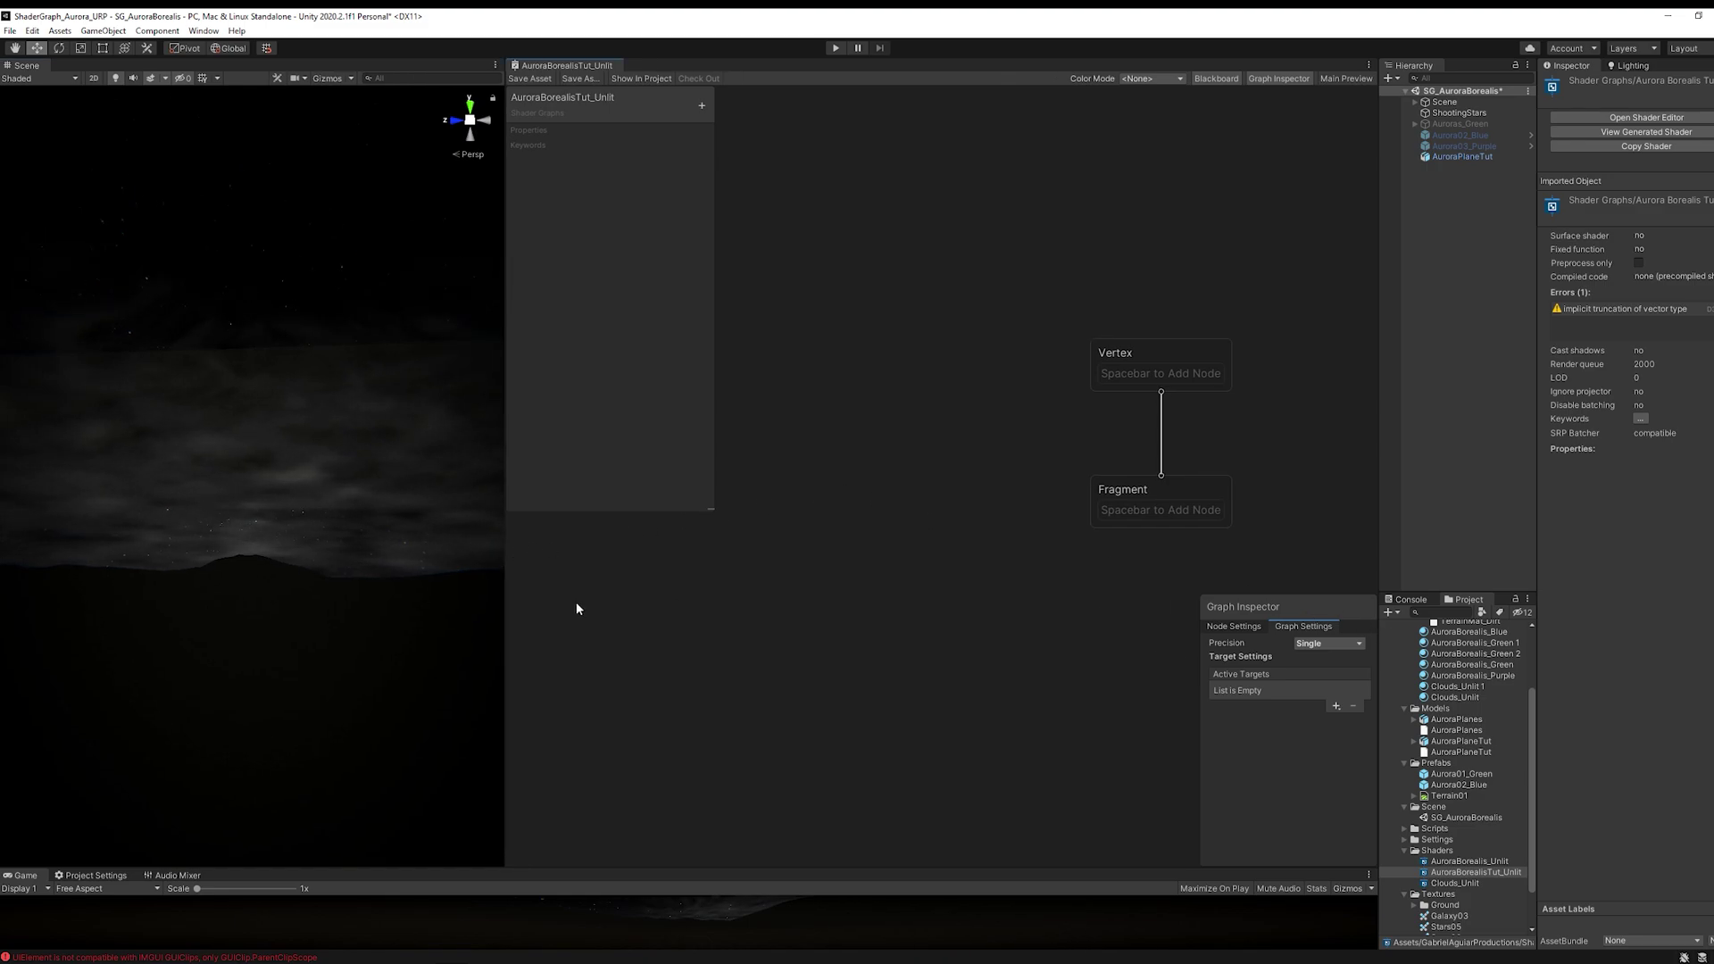
left_click_drag(501, 572, 313, 566)
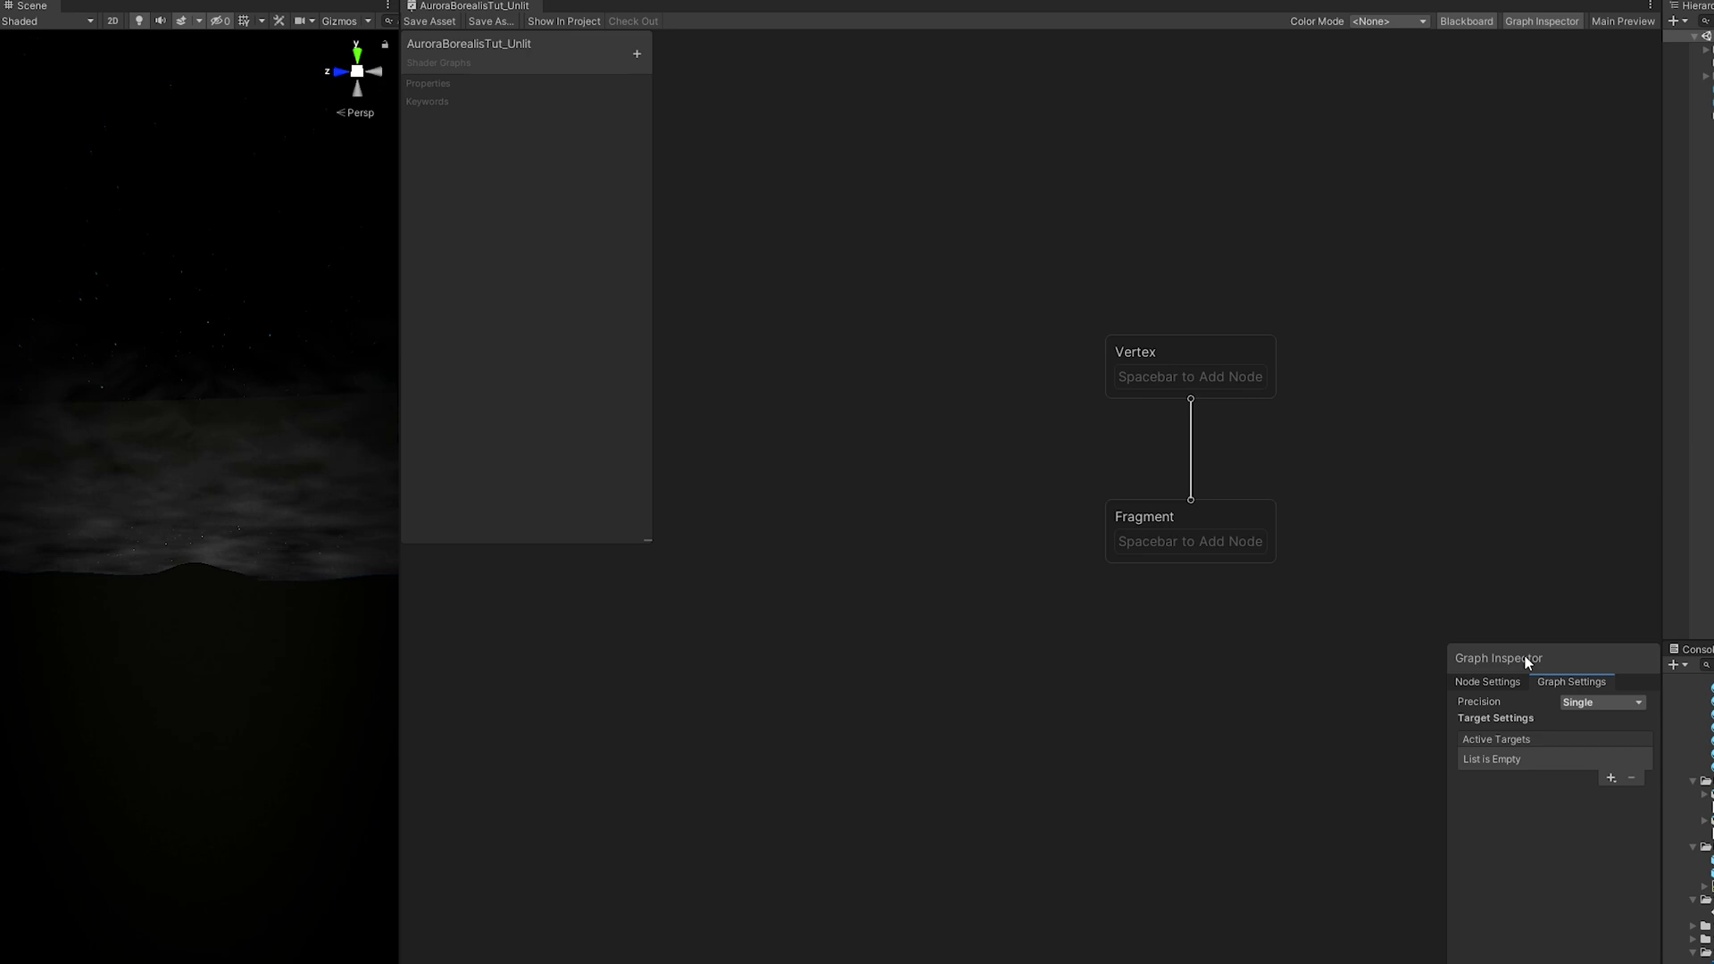
left_click_drag(1526, 662, 871, 165)
left_click(1538, 25)
left_click(1537, 24)
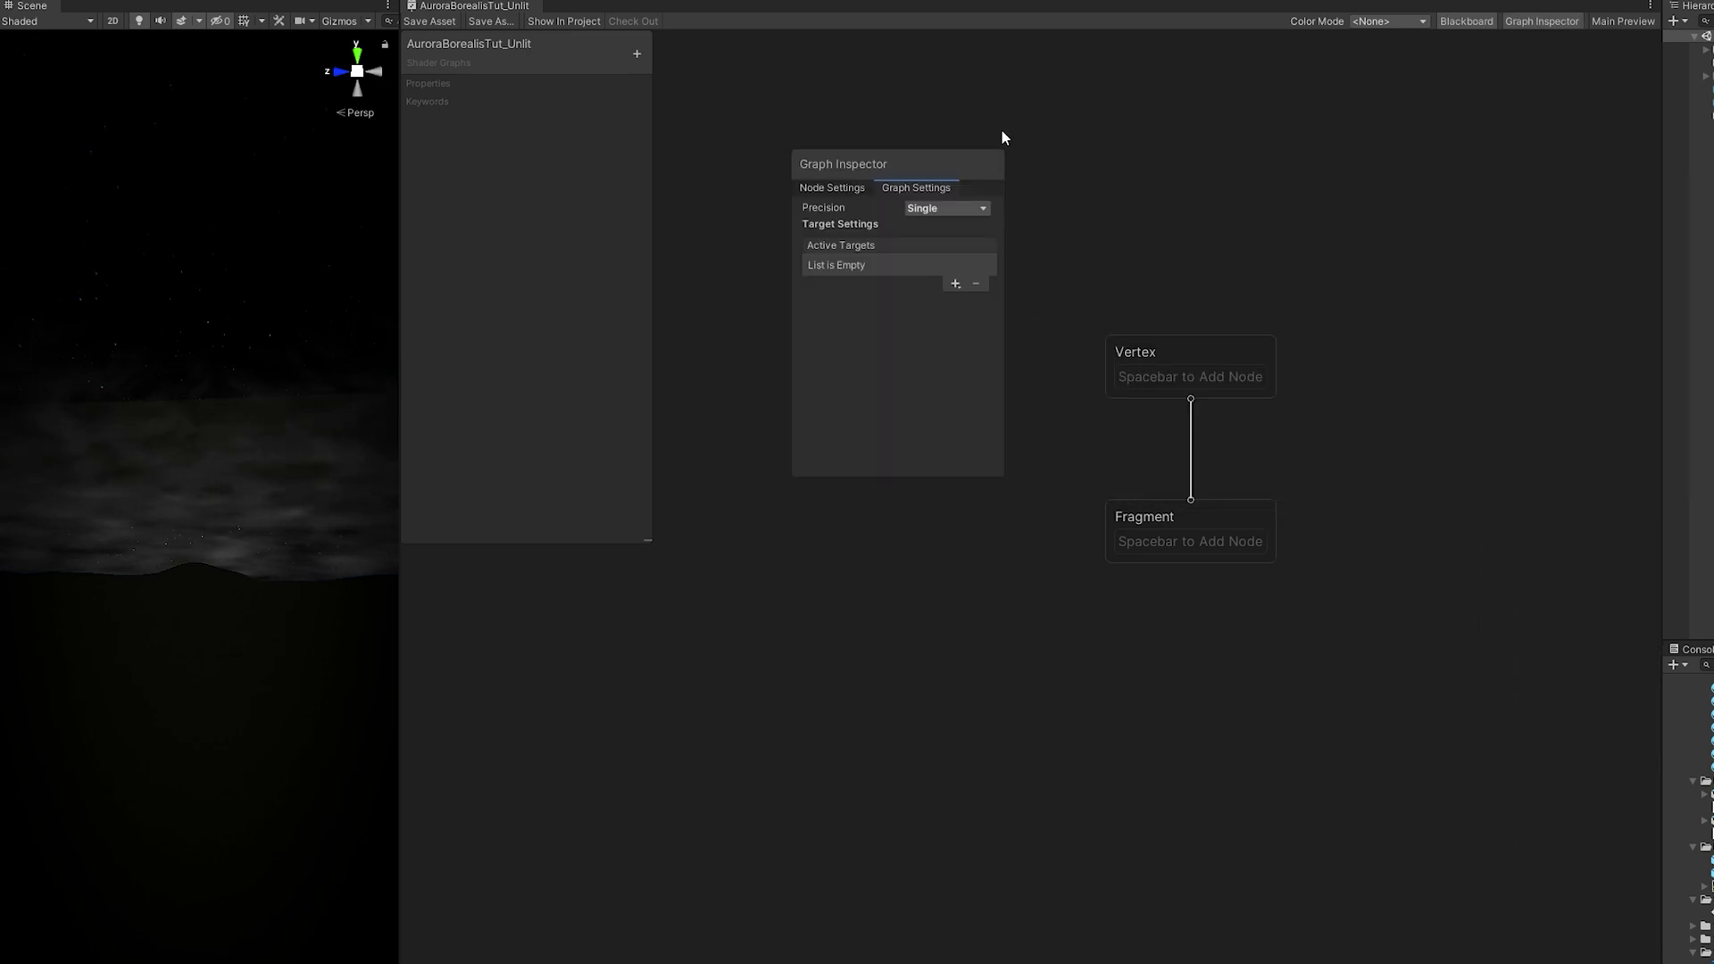
Add the Universal target with Unlit material, Transparent surface, Additive blend and two-sided rendering, and park the Graph Inspector below the Blackboard.
left_click(954, 284)
left_click(964, 286)
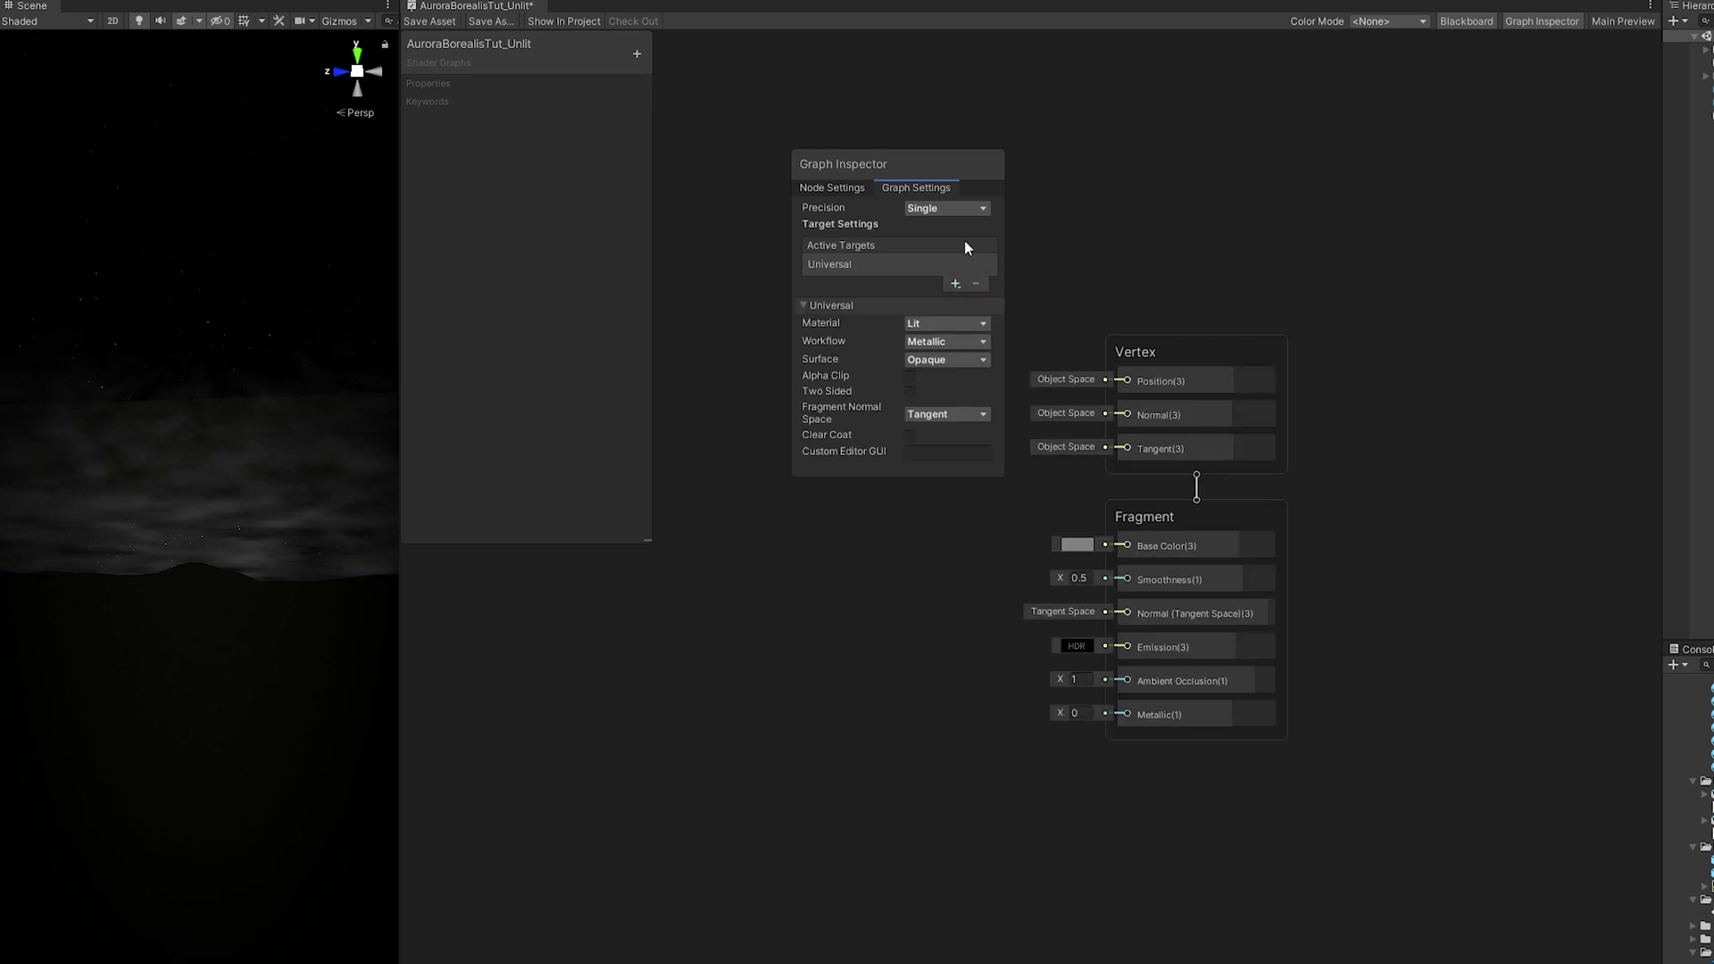
left_click(933, 323)
left_click(941, 398)
left_click(910, 344)
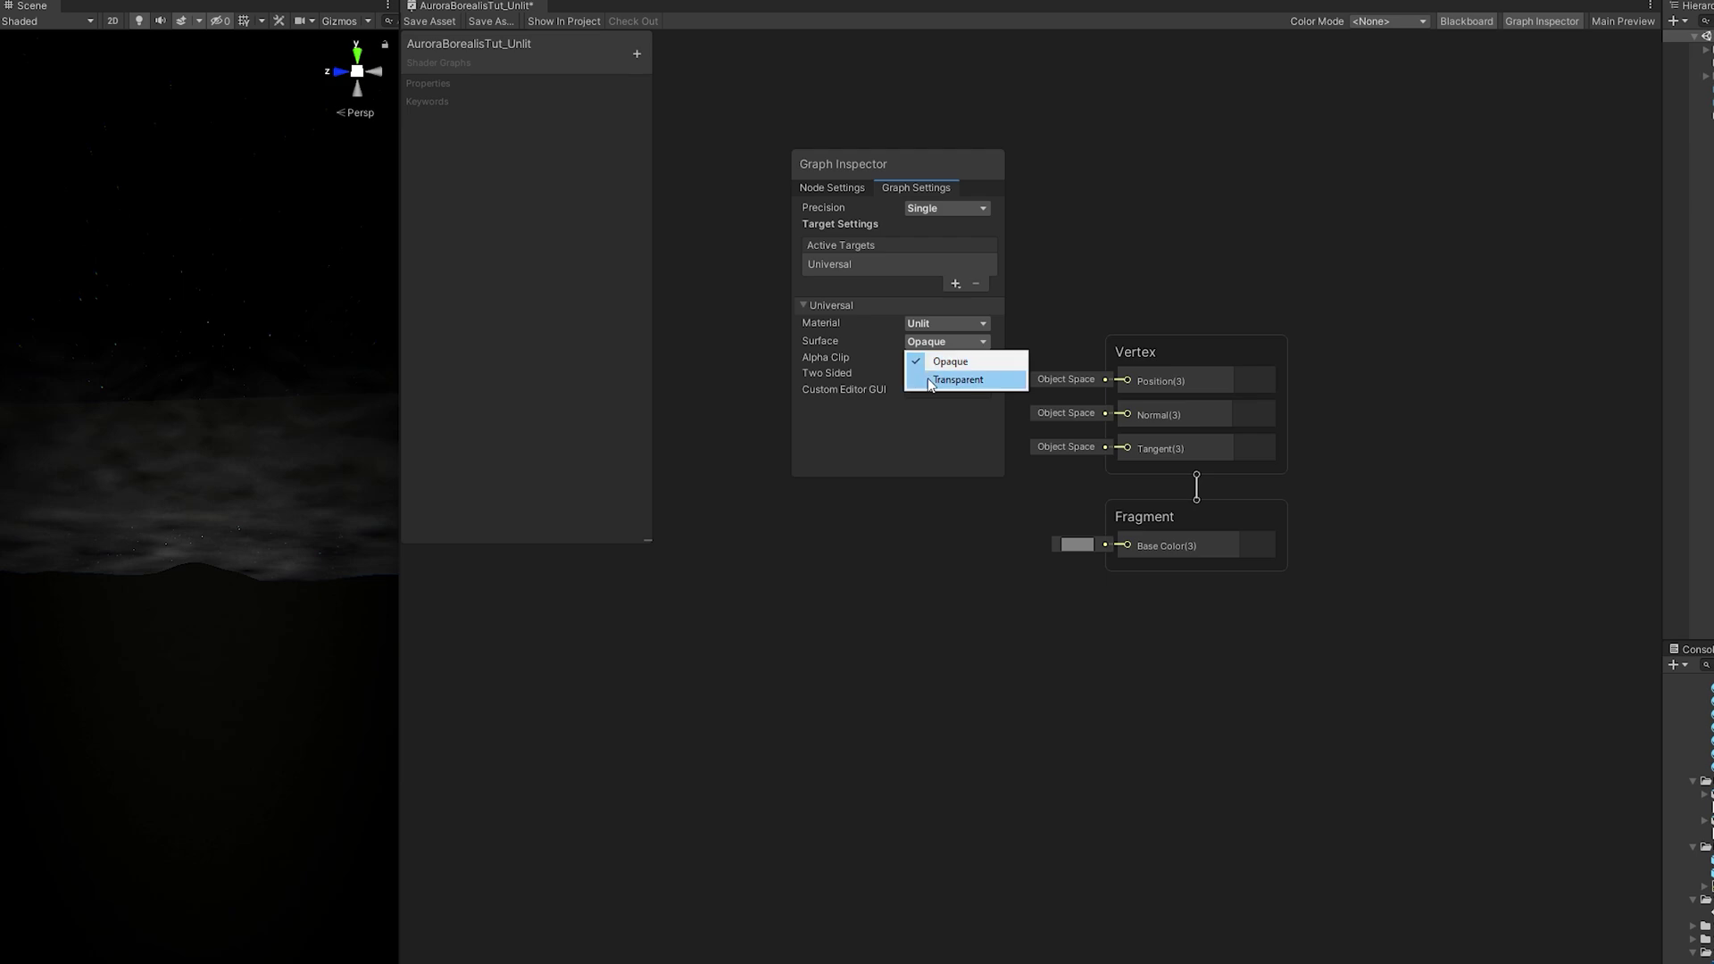
left_click(929, 381)
left_click(924, 360)
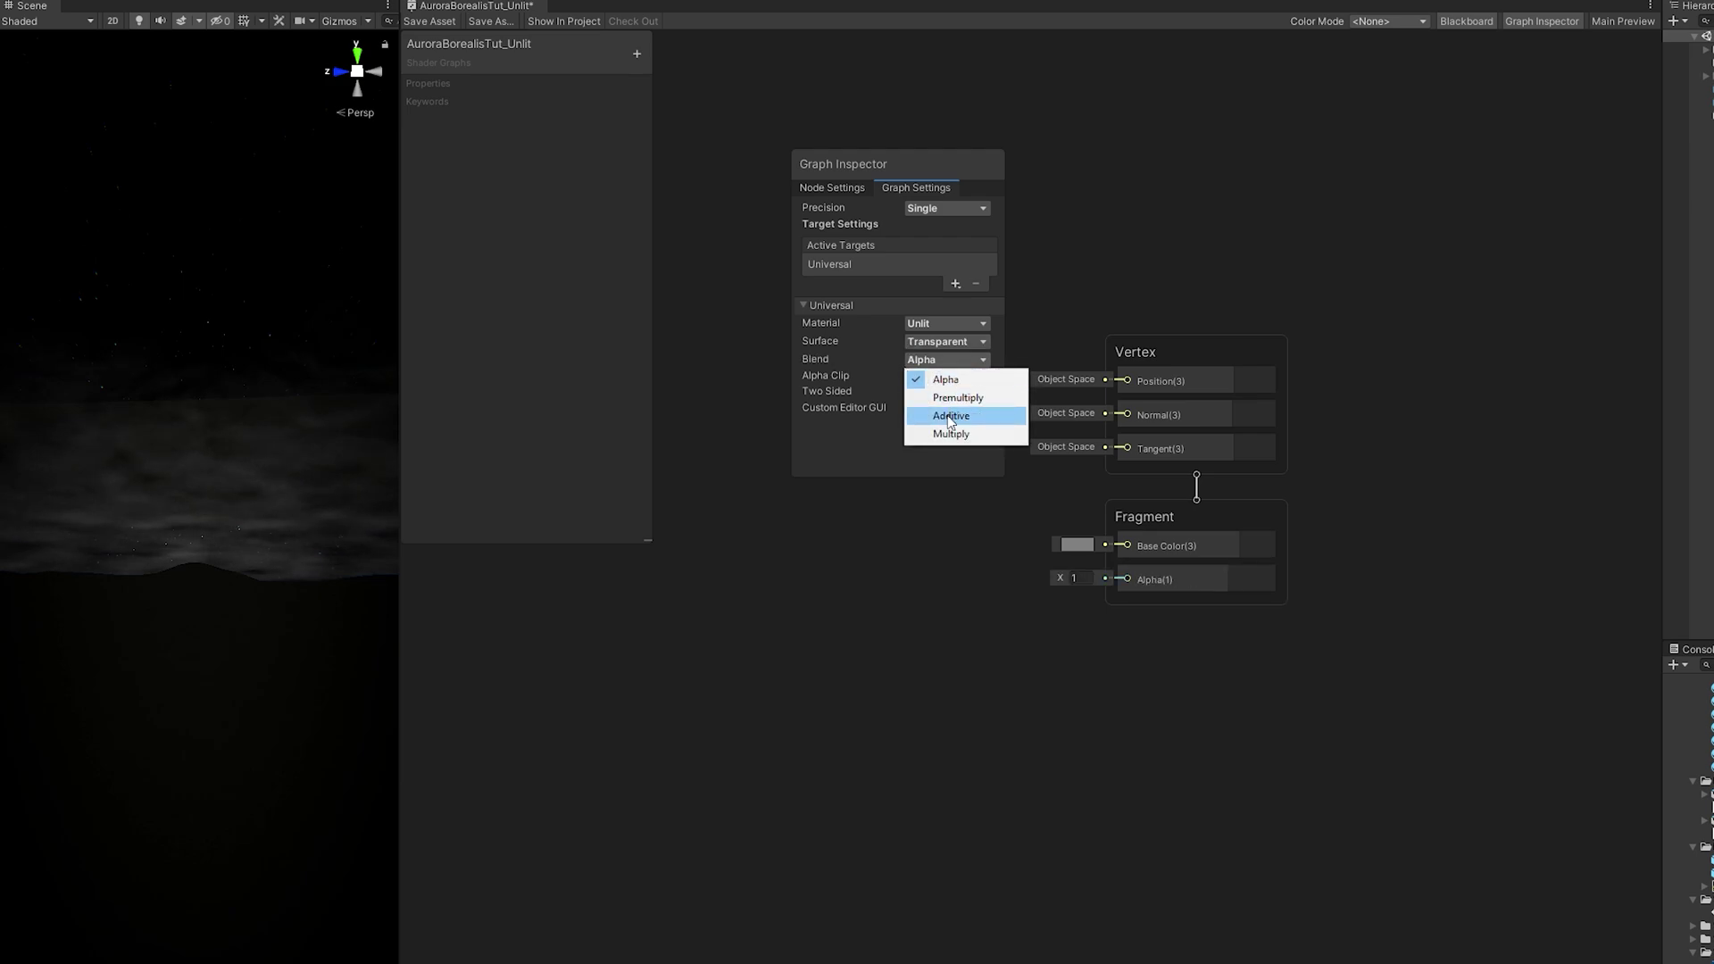
left_click(948, 418)
left_click(910, 392)
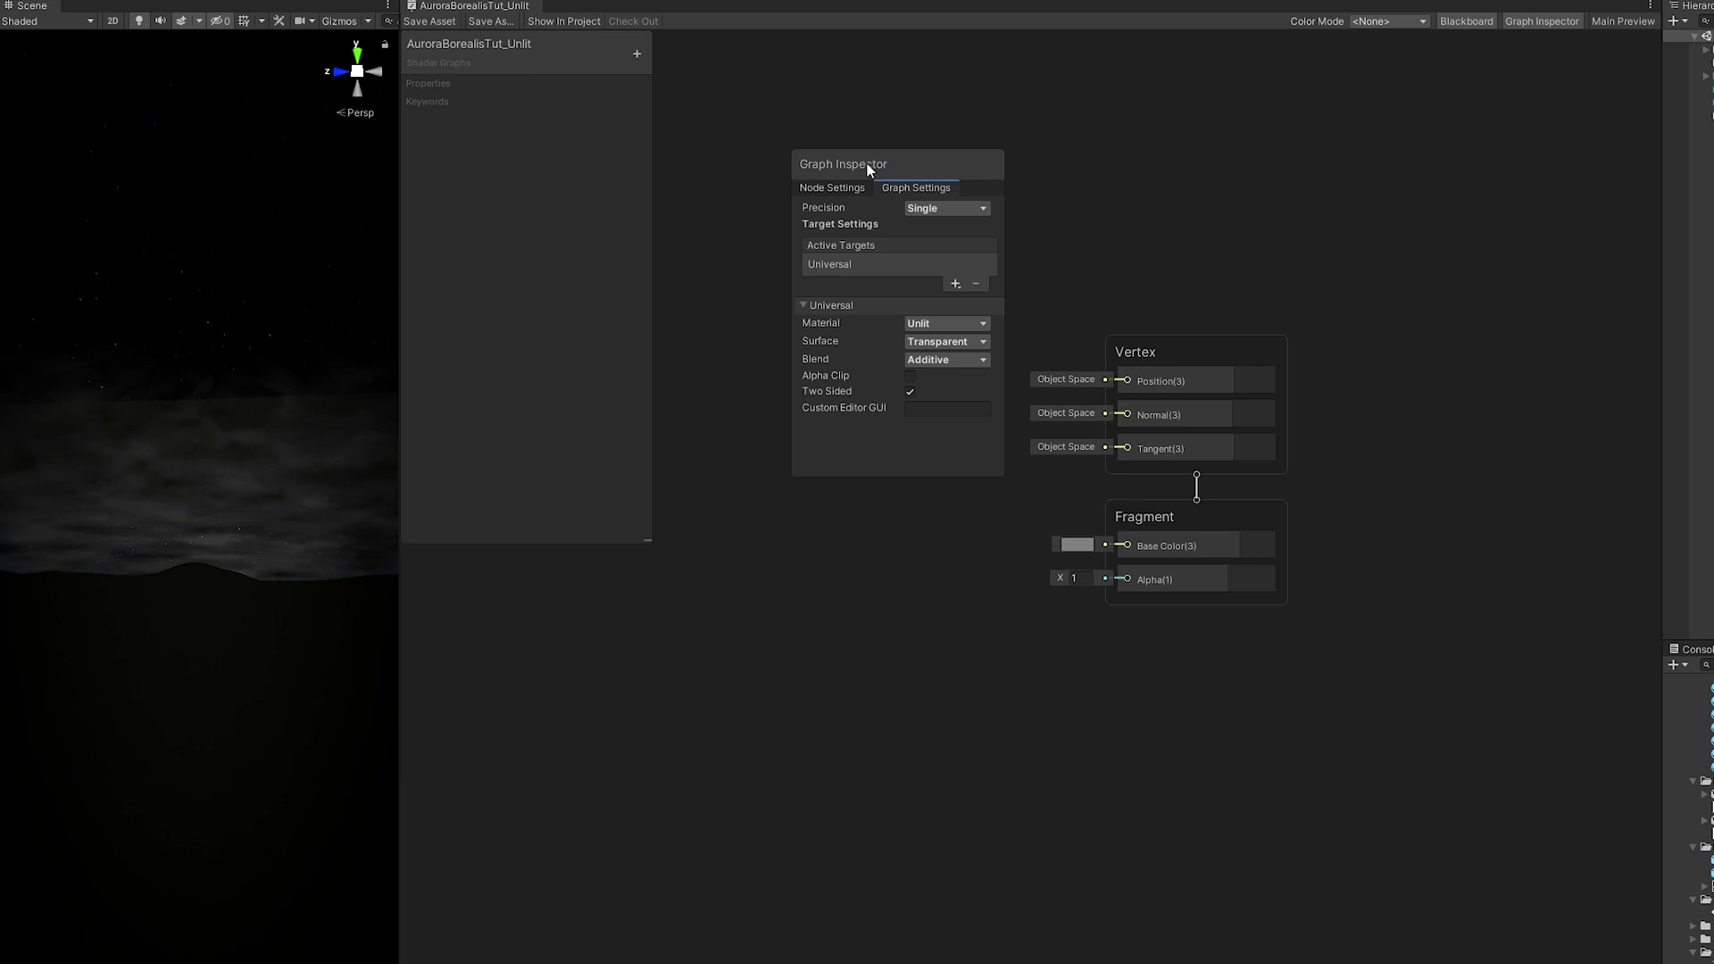
left_click_drag(866, 169, 461, 571)
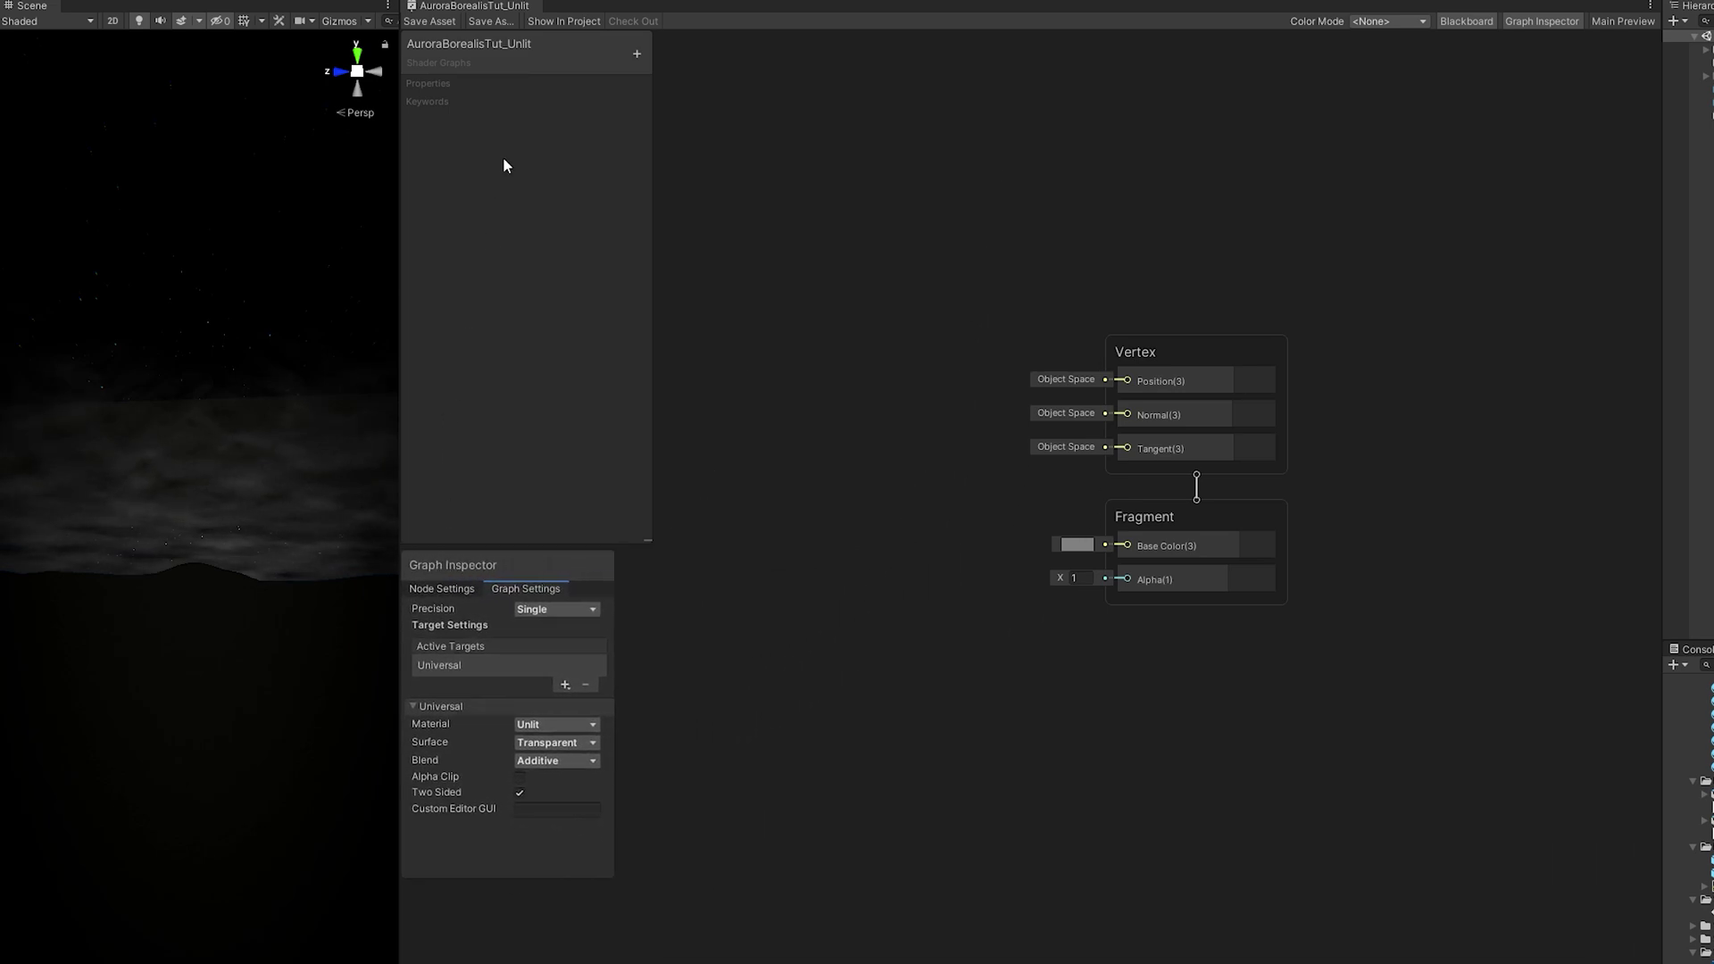
Add a Color property named Color with a white, fully opaque default and HDR mode.
left_click(641, 59)
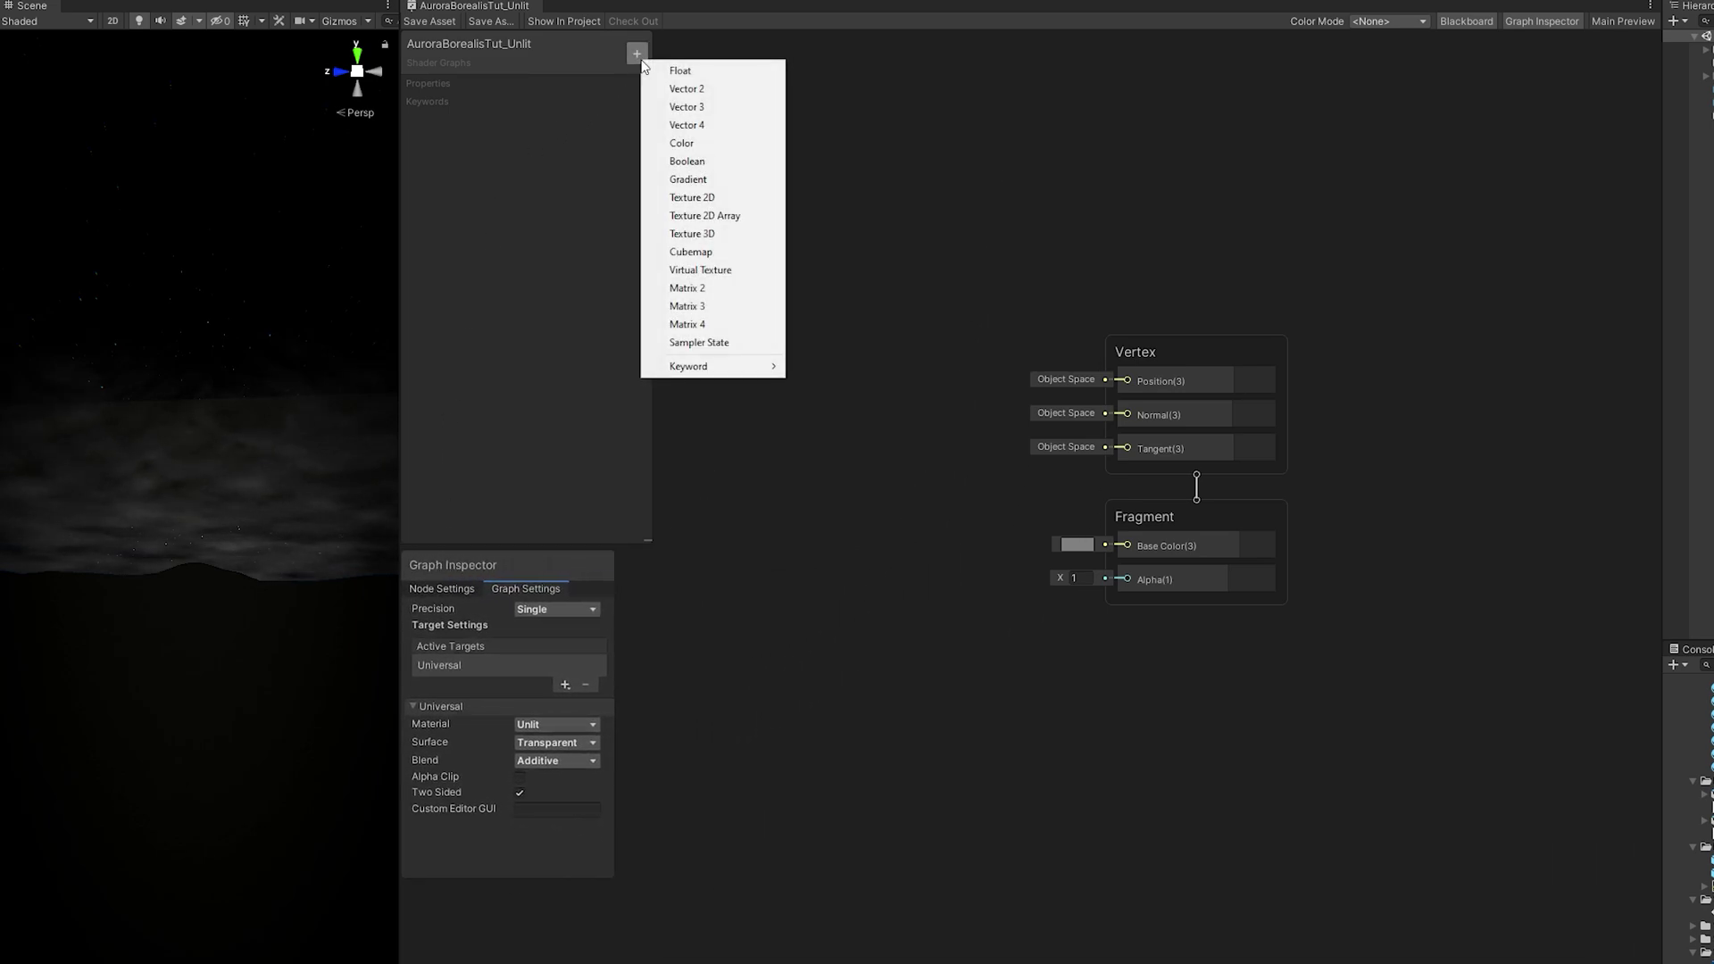
left_click(677, 143)
key("Return")
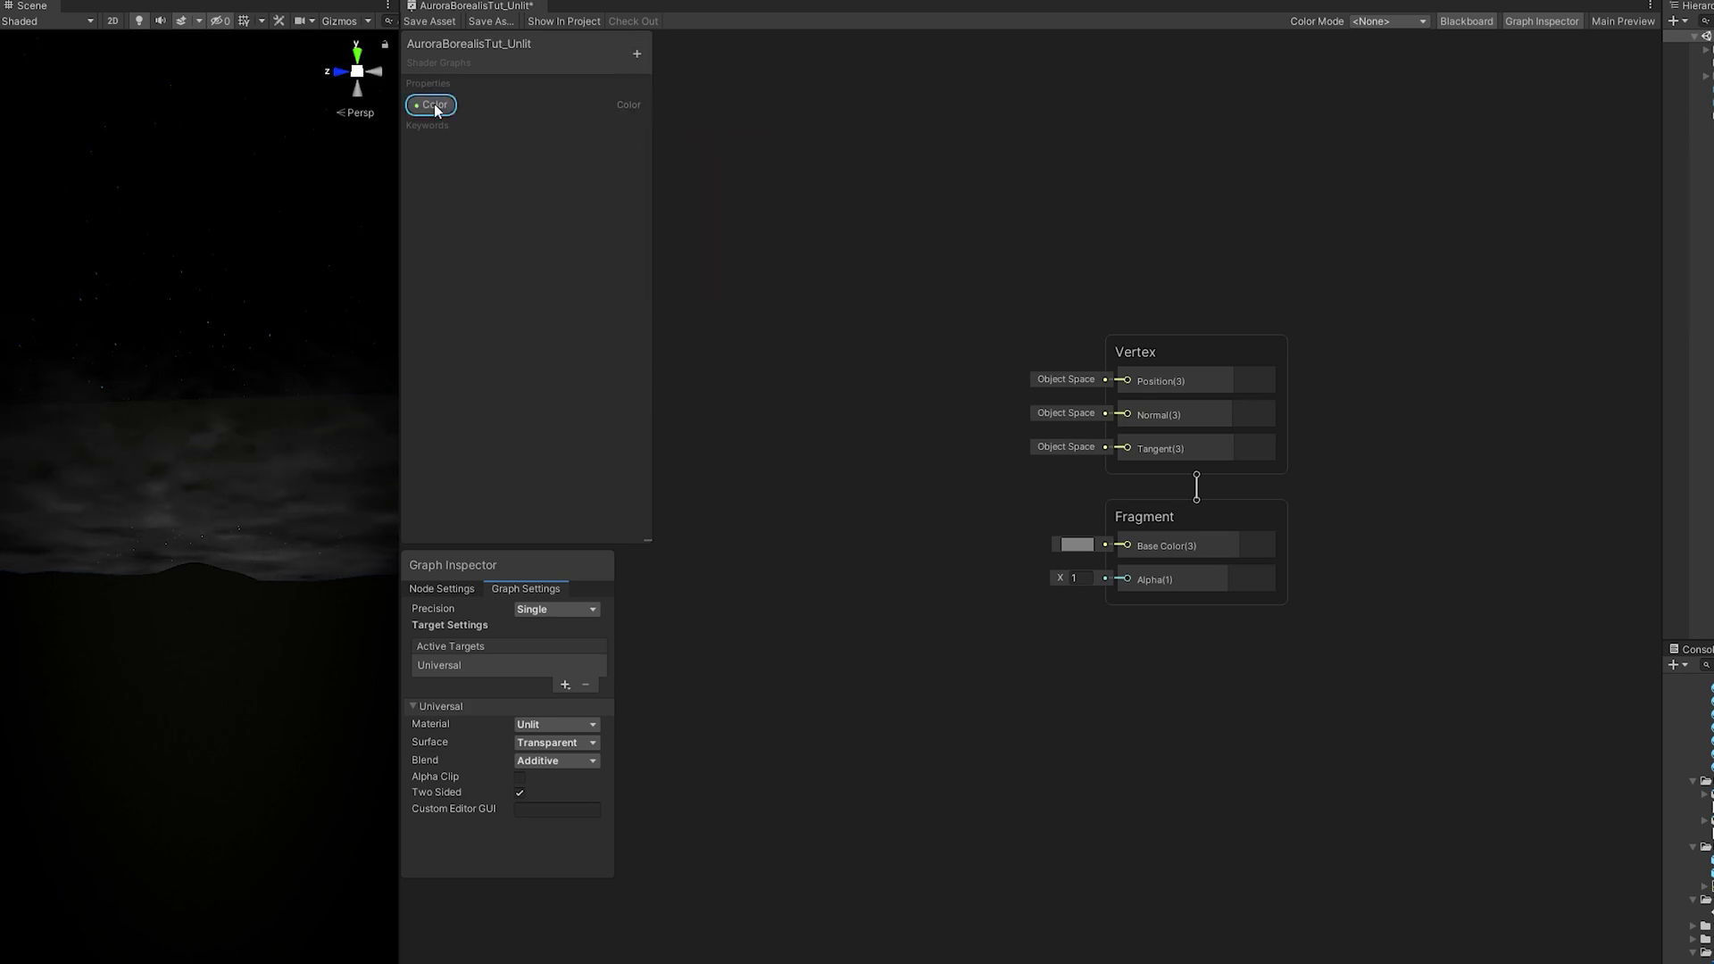
left_click(444, 588)
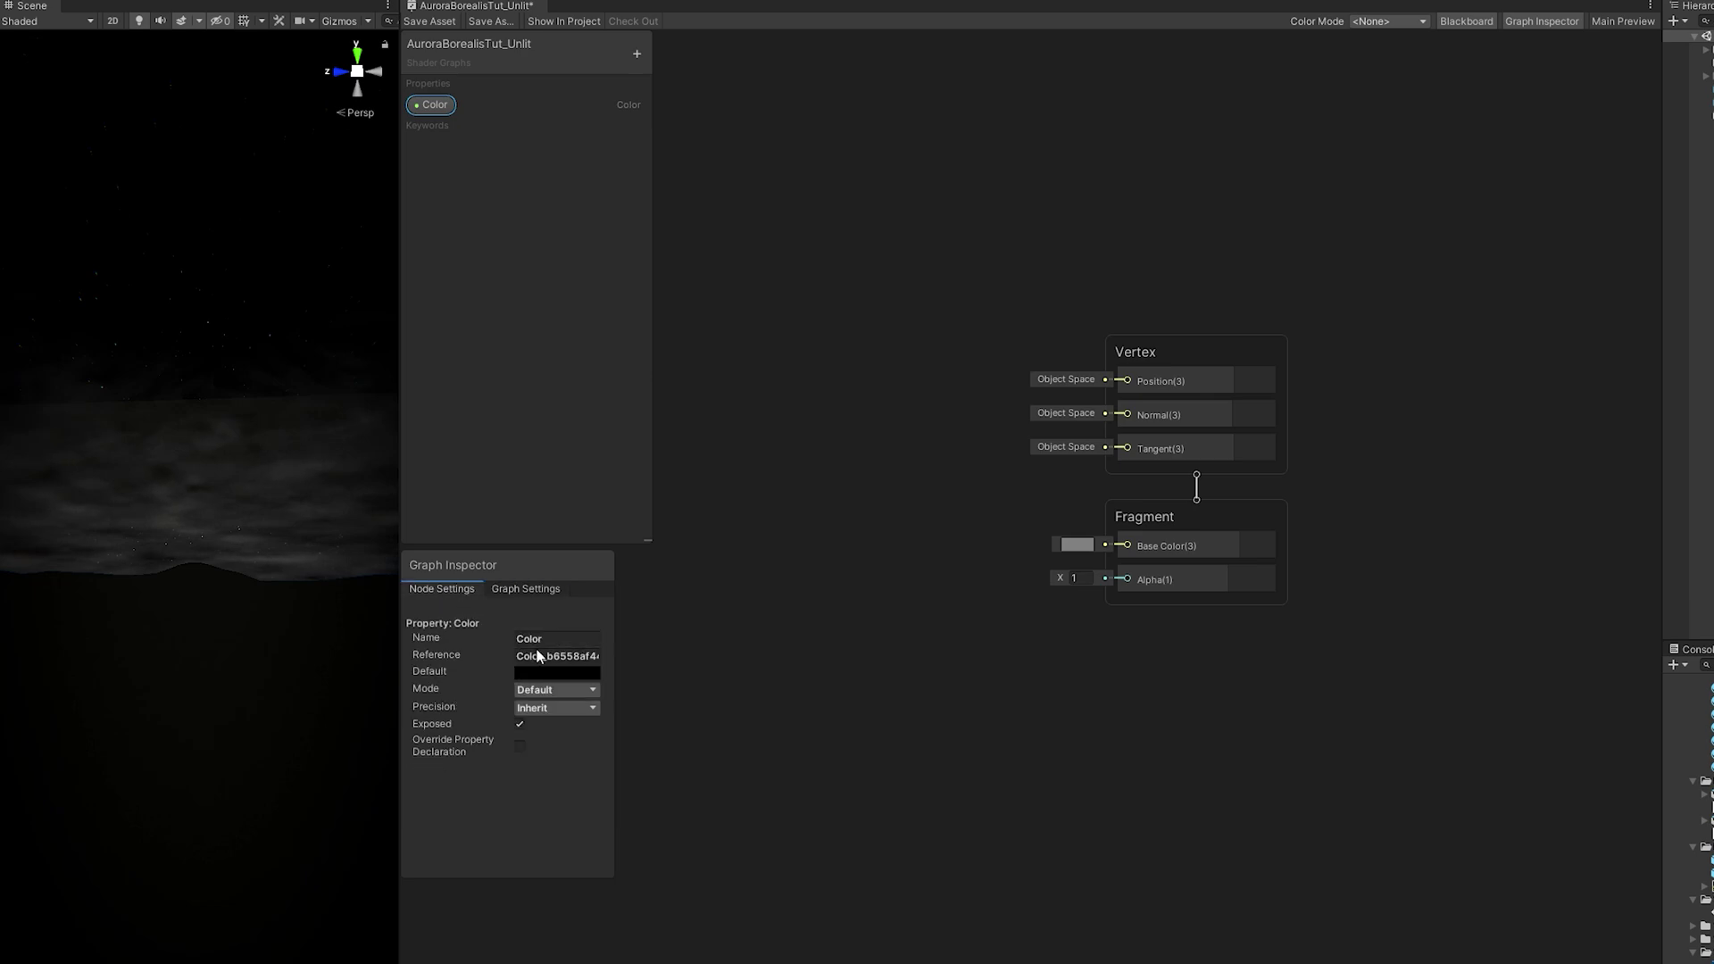
left_click(548, 673)
left_click_drag(615, 750, 528, 635)
left_click_drag(650, 958, 773, 959)
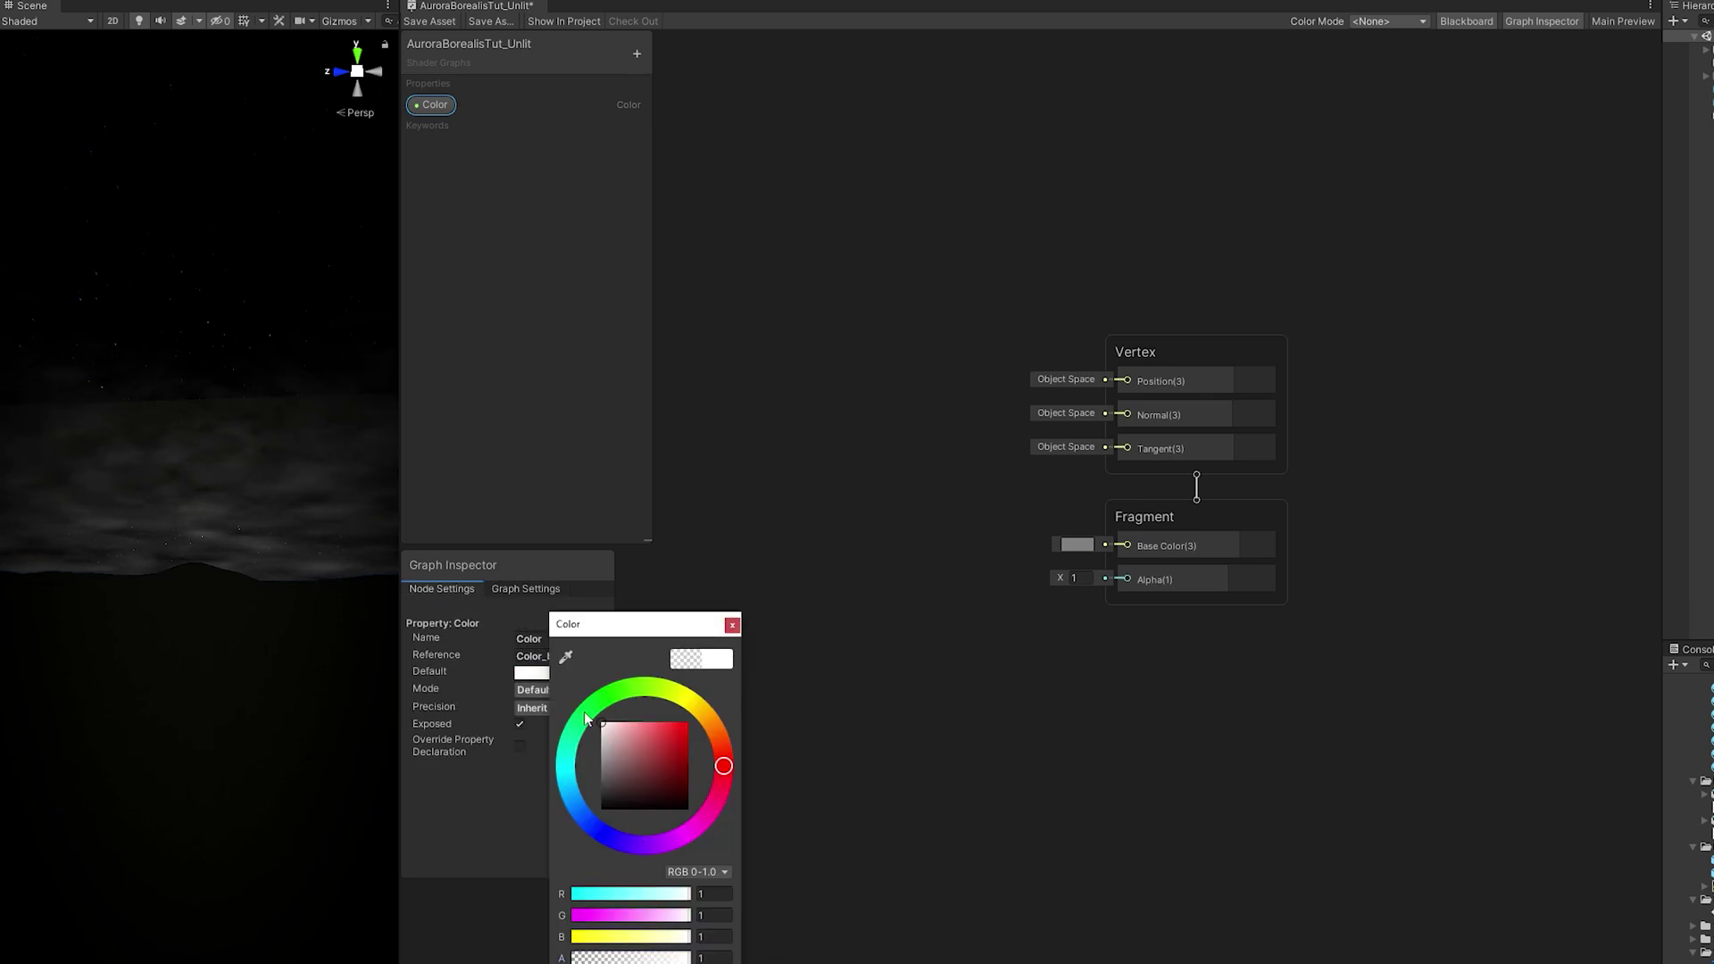
left_click(732, 624)
left_click(554, 690)
left_click(552, 727)
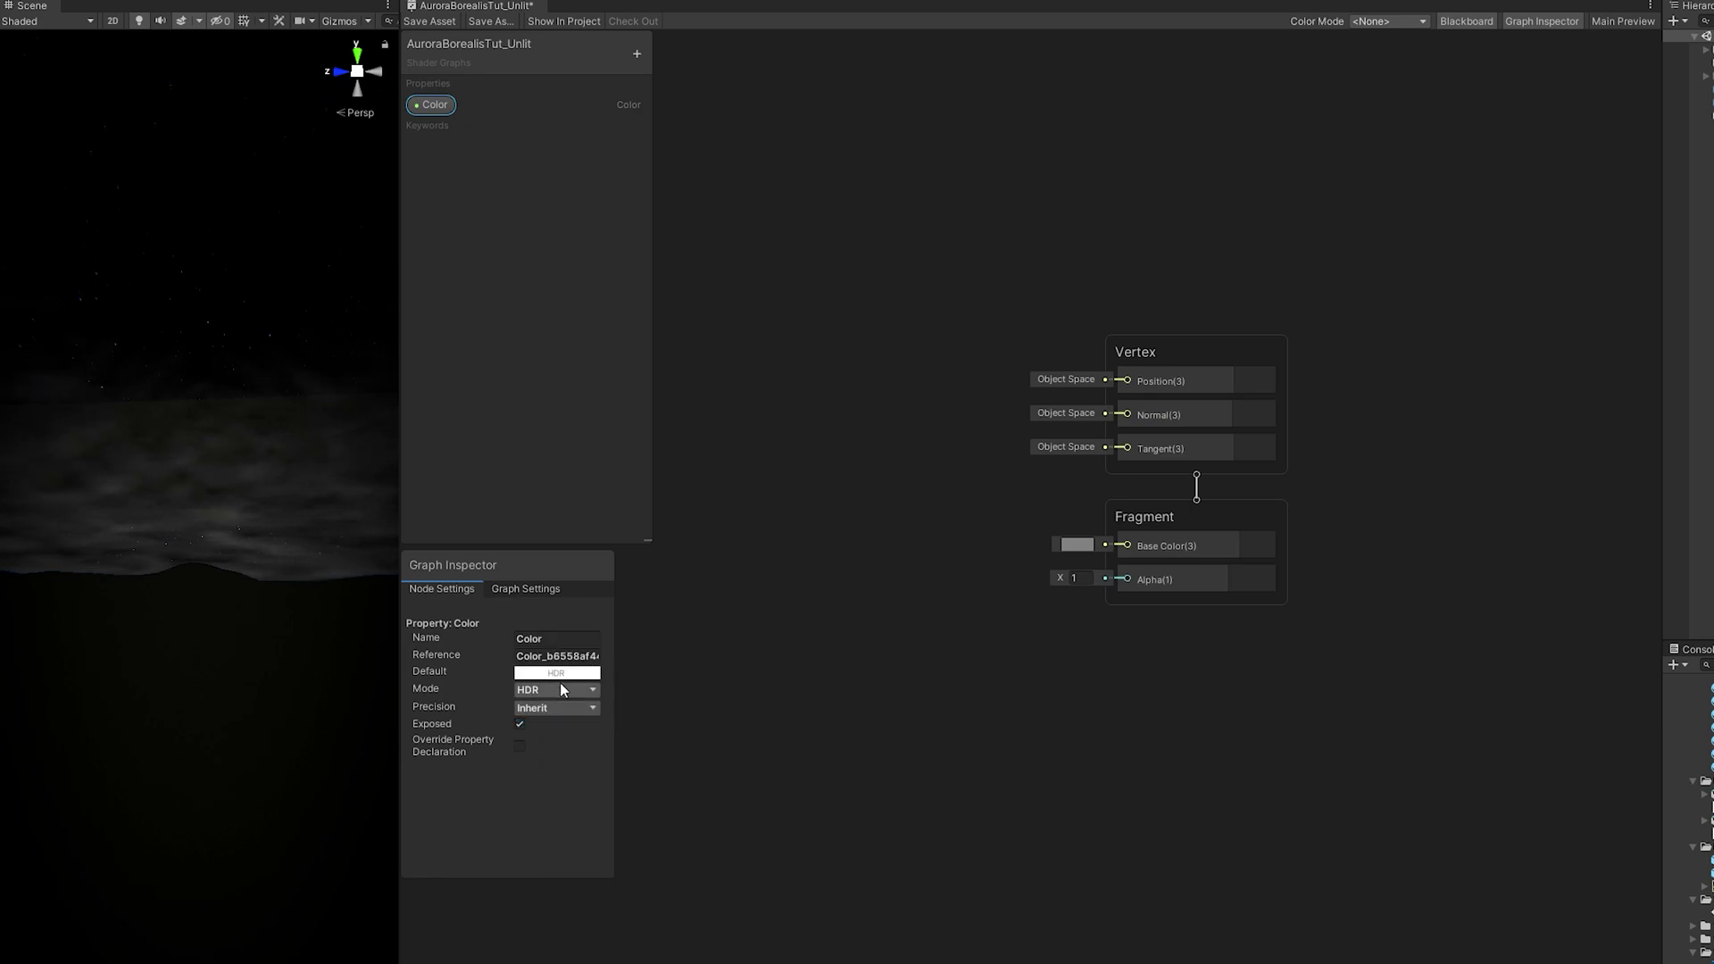
Place the Color property in the graph and add a Simple Noise node with its scale set to 34.
left_click_drag(434, 105, 877, 322)
middle_click_drag(929, 459, 1112, 461)
middle_click_drag(1247, 464, 1291, 461)
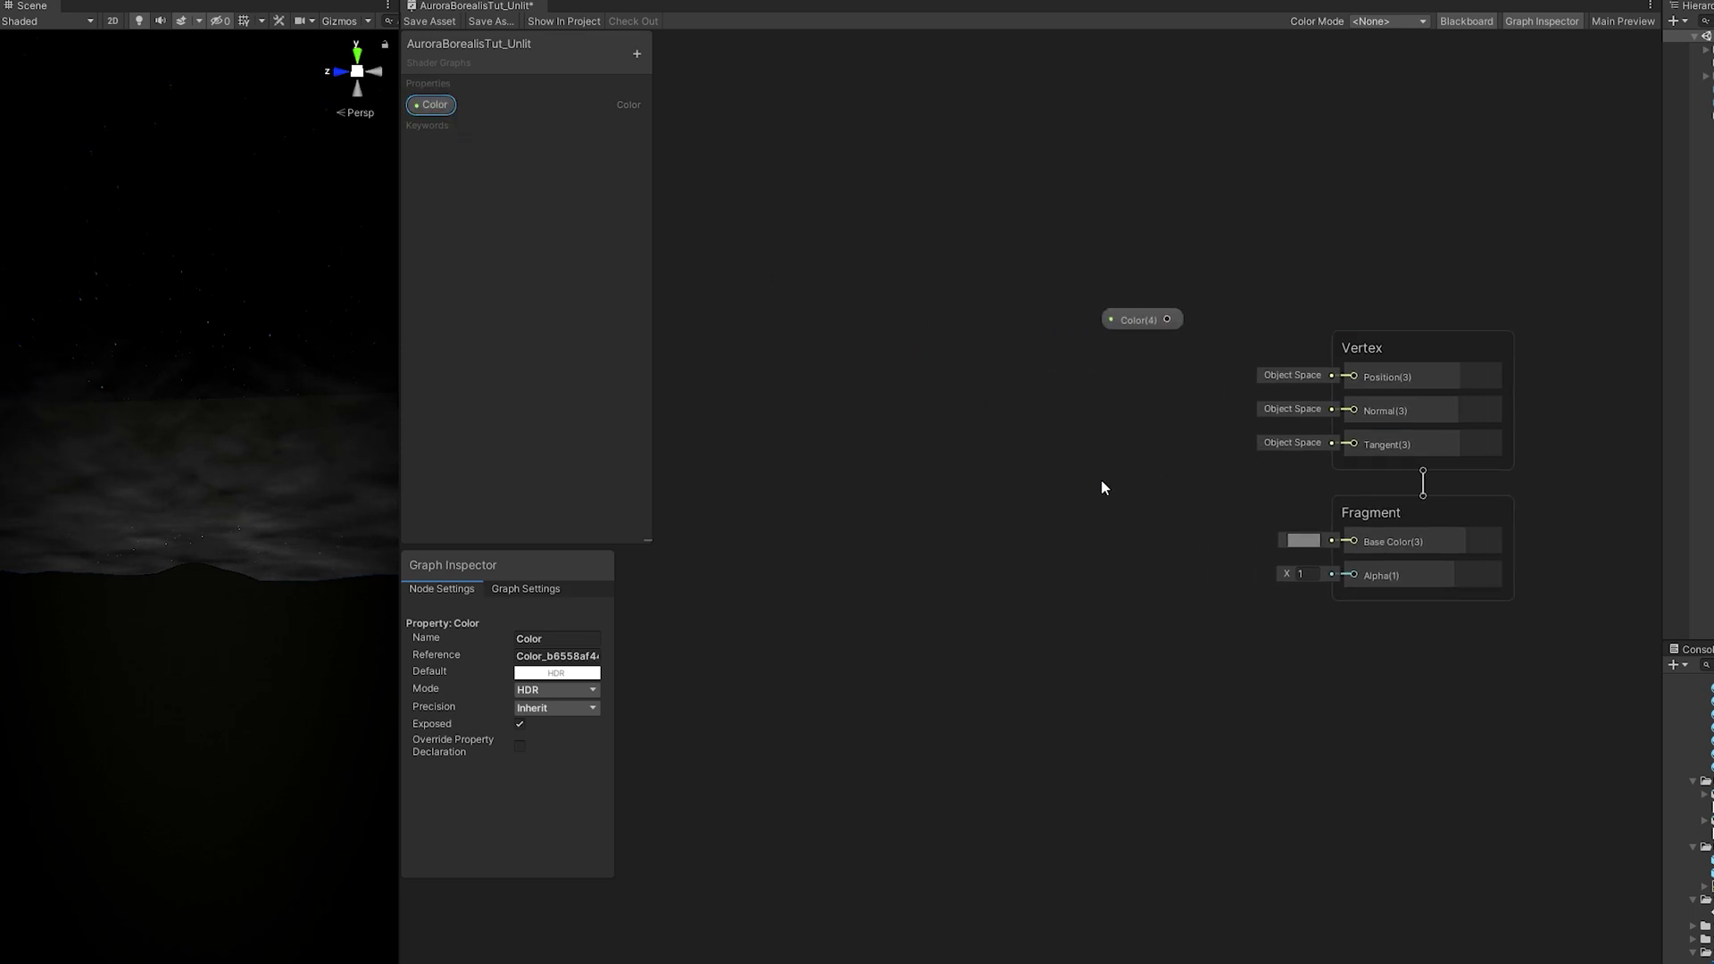
left_click(958, 474)
key("space")
type("noise")
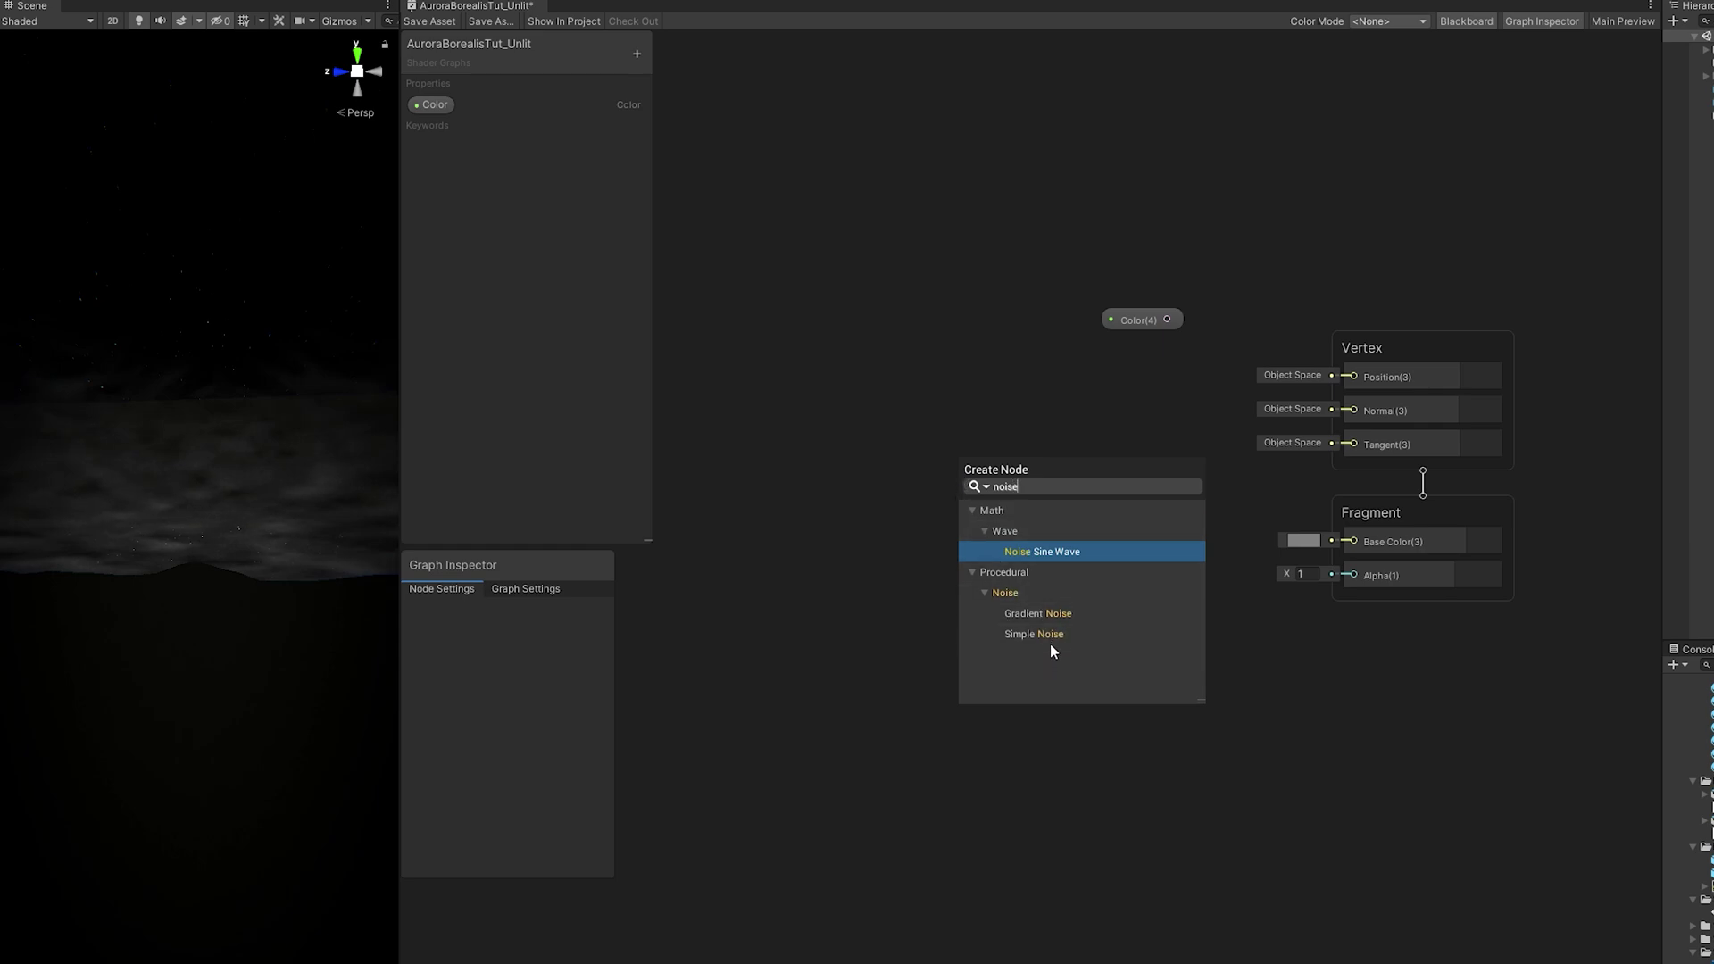
left_click(1041, 632)
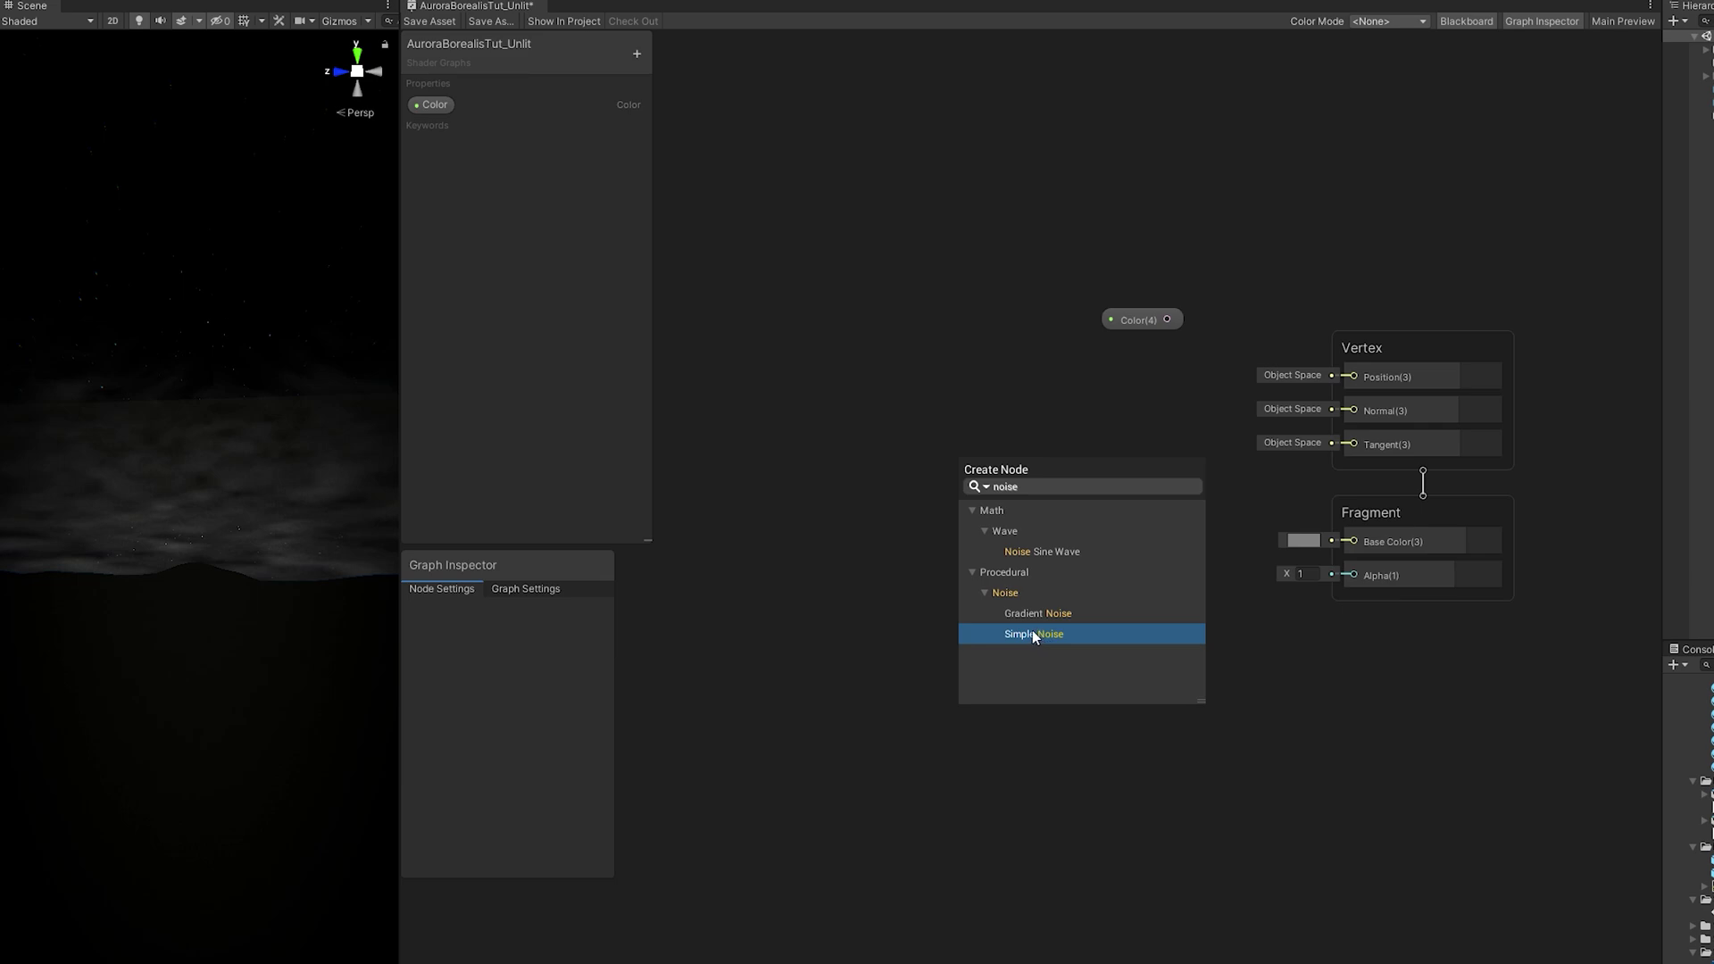
double_click(1031, 631)
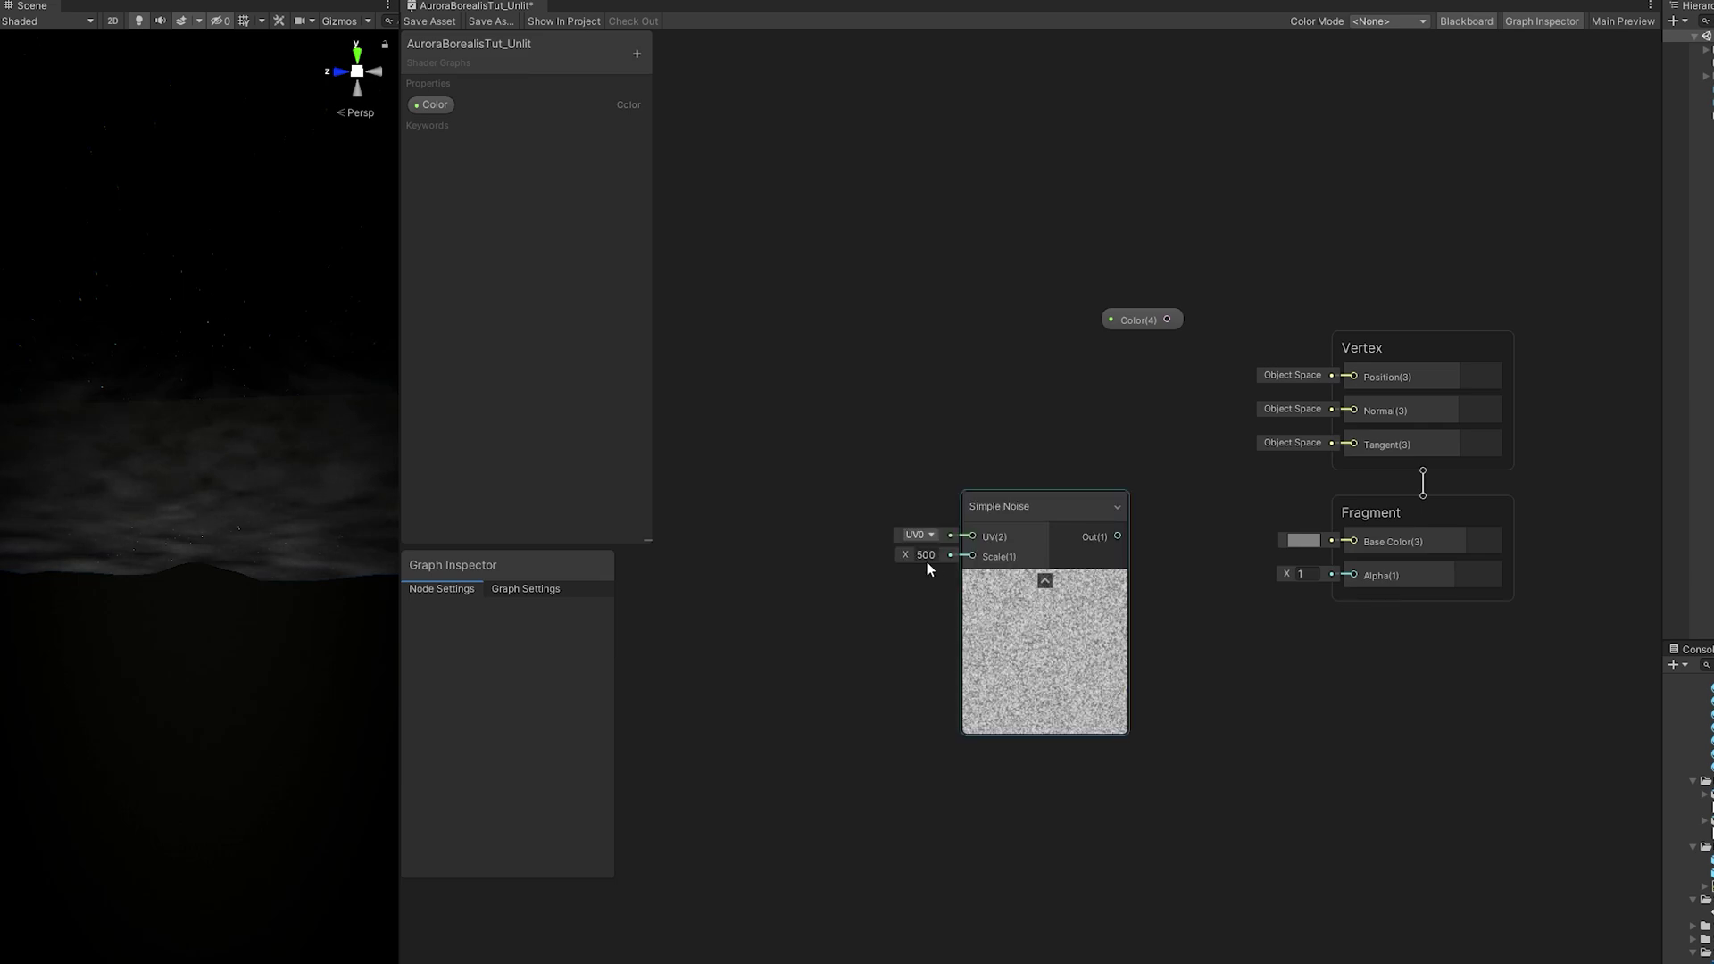
left_click_drag(910, 554, 656, 559)
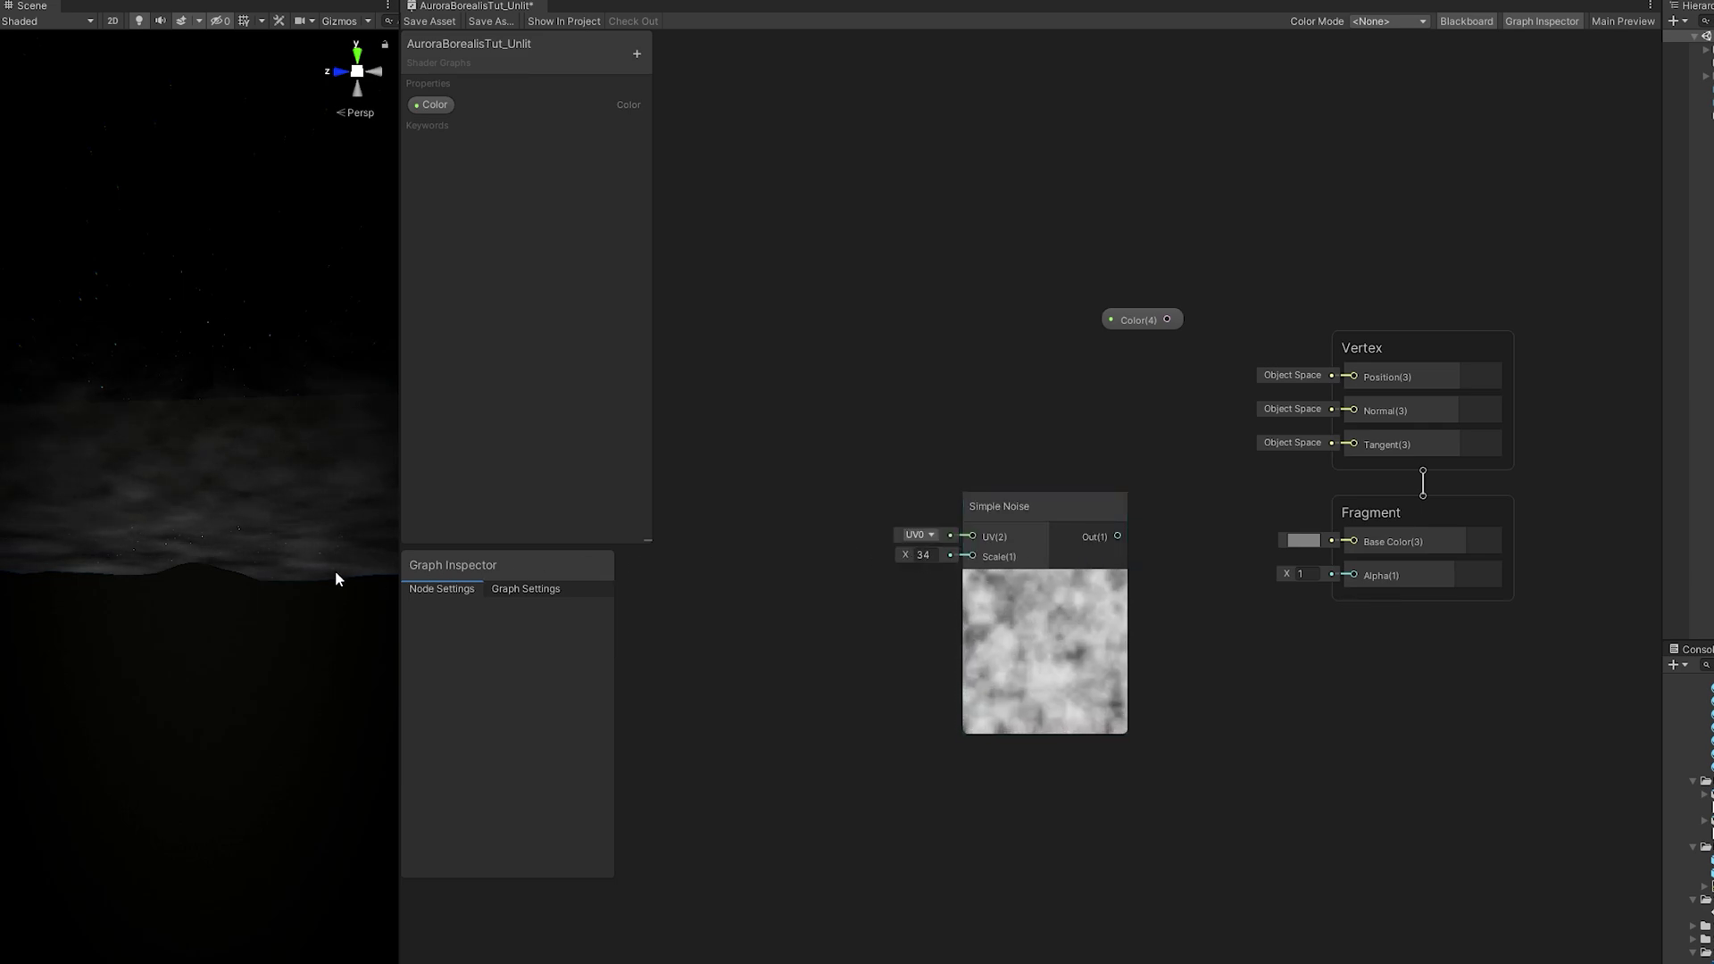
Add a float property named NoiseScale with default 30 and connect it to the Simple Noise node's Scale input.
left_click(636, 54)
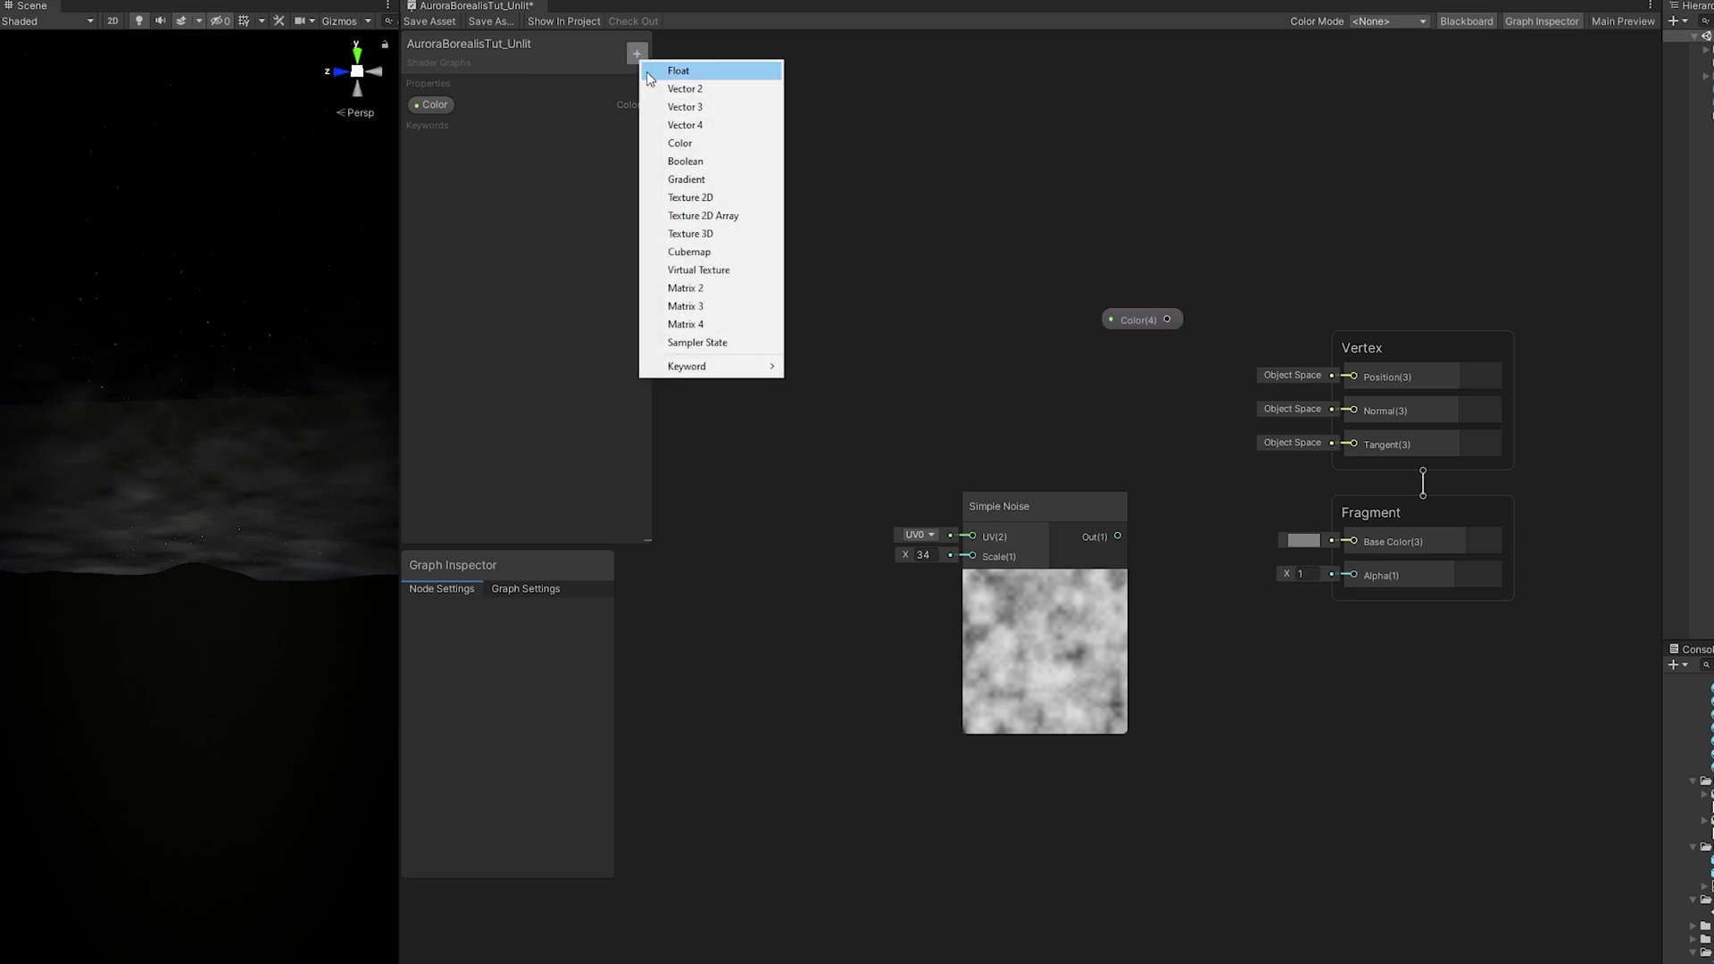
left_click(648, 71)
type("NoiseScale")
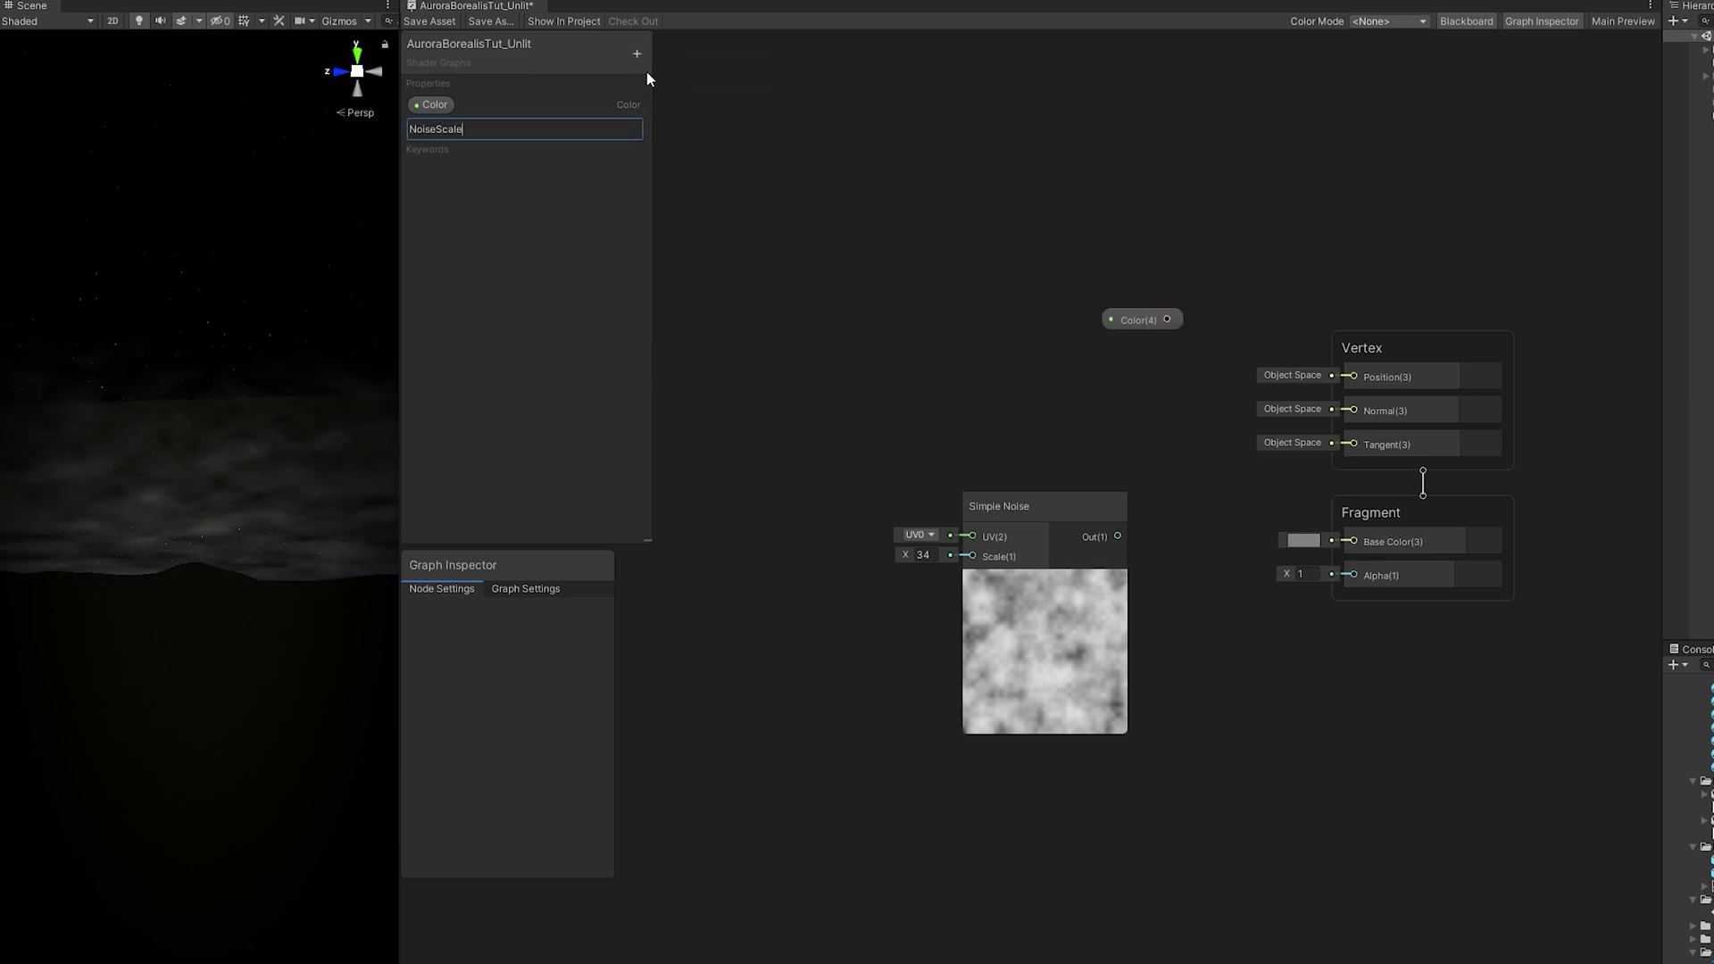
key("Return")
left_click(437, 126)
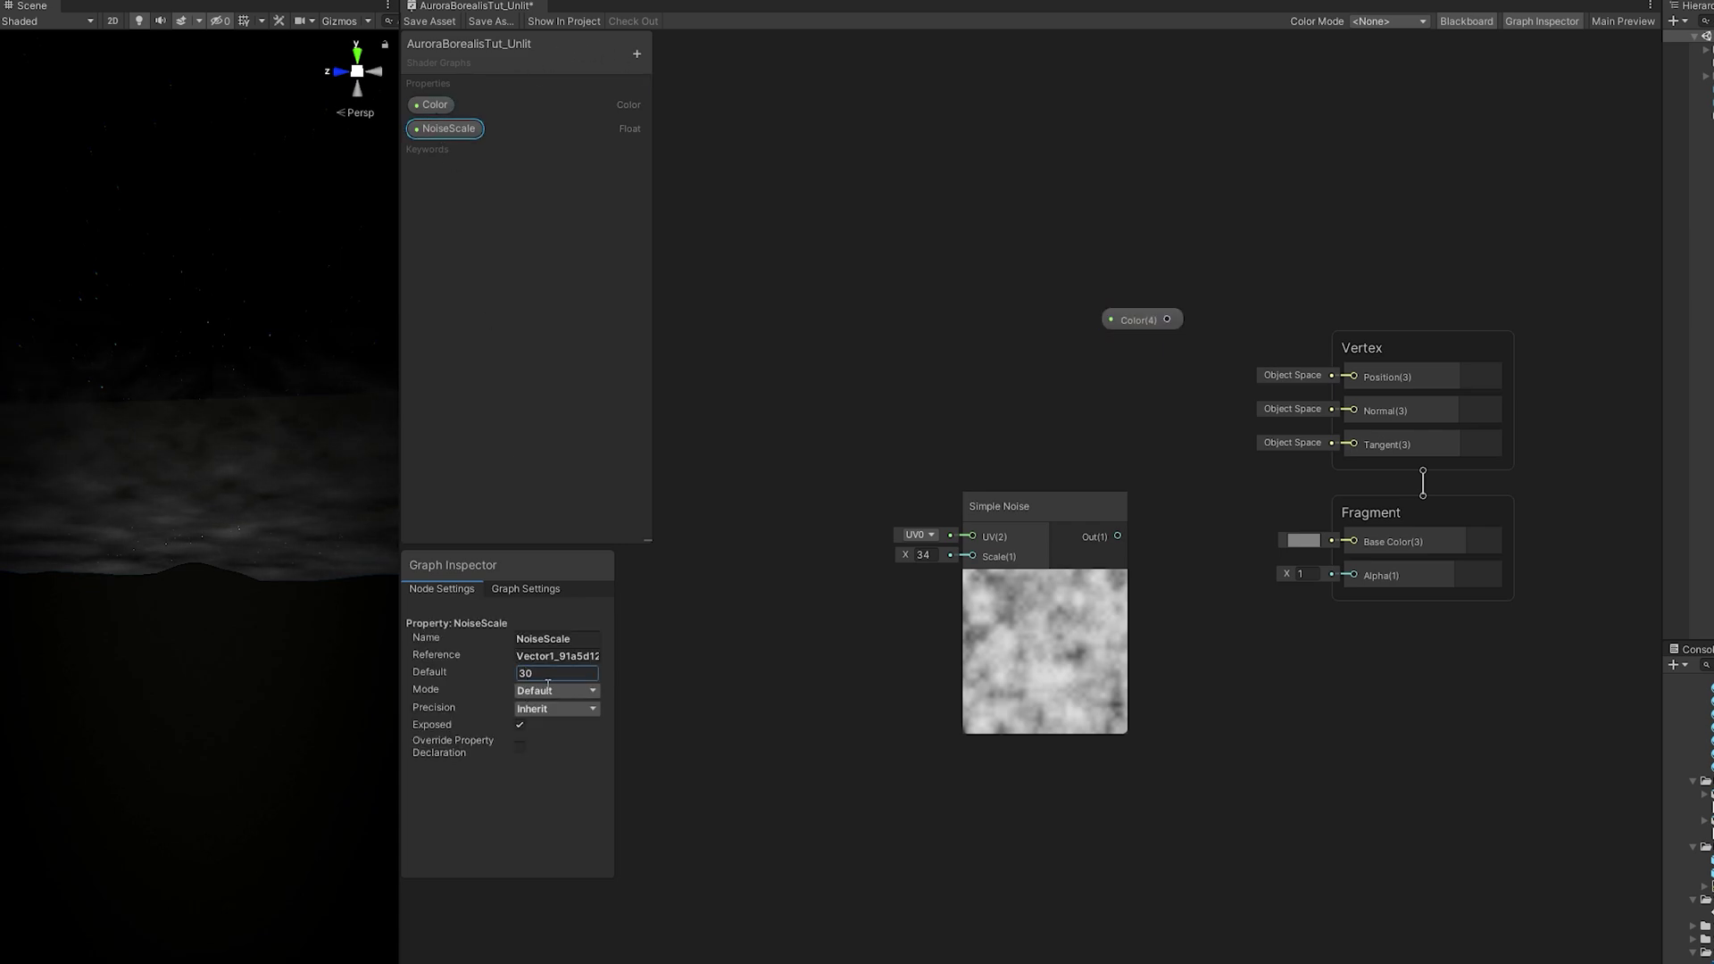
left_click_drag(861, 624, 852, 570)
Add a Multiply node, connecting Color to its A input and the Simple Noise output to its B input.
left_click_drag(1138, 320, 1037, 350)
key("space")
type("mul")
left_click(1262, 403)
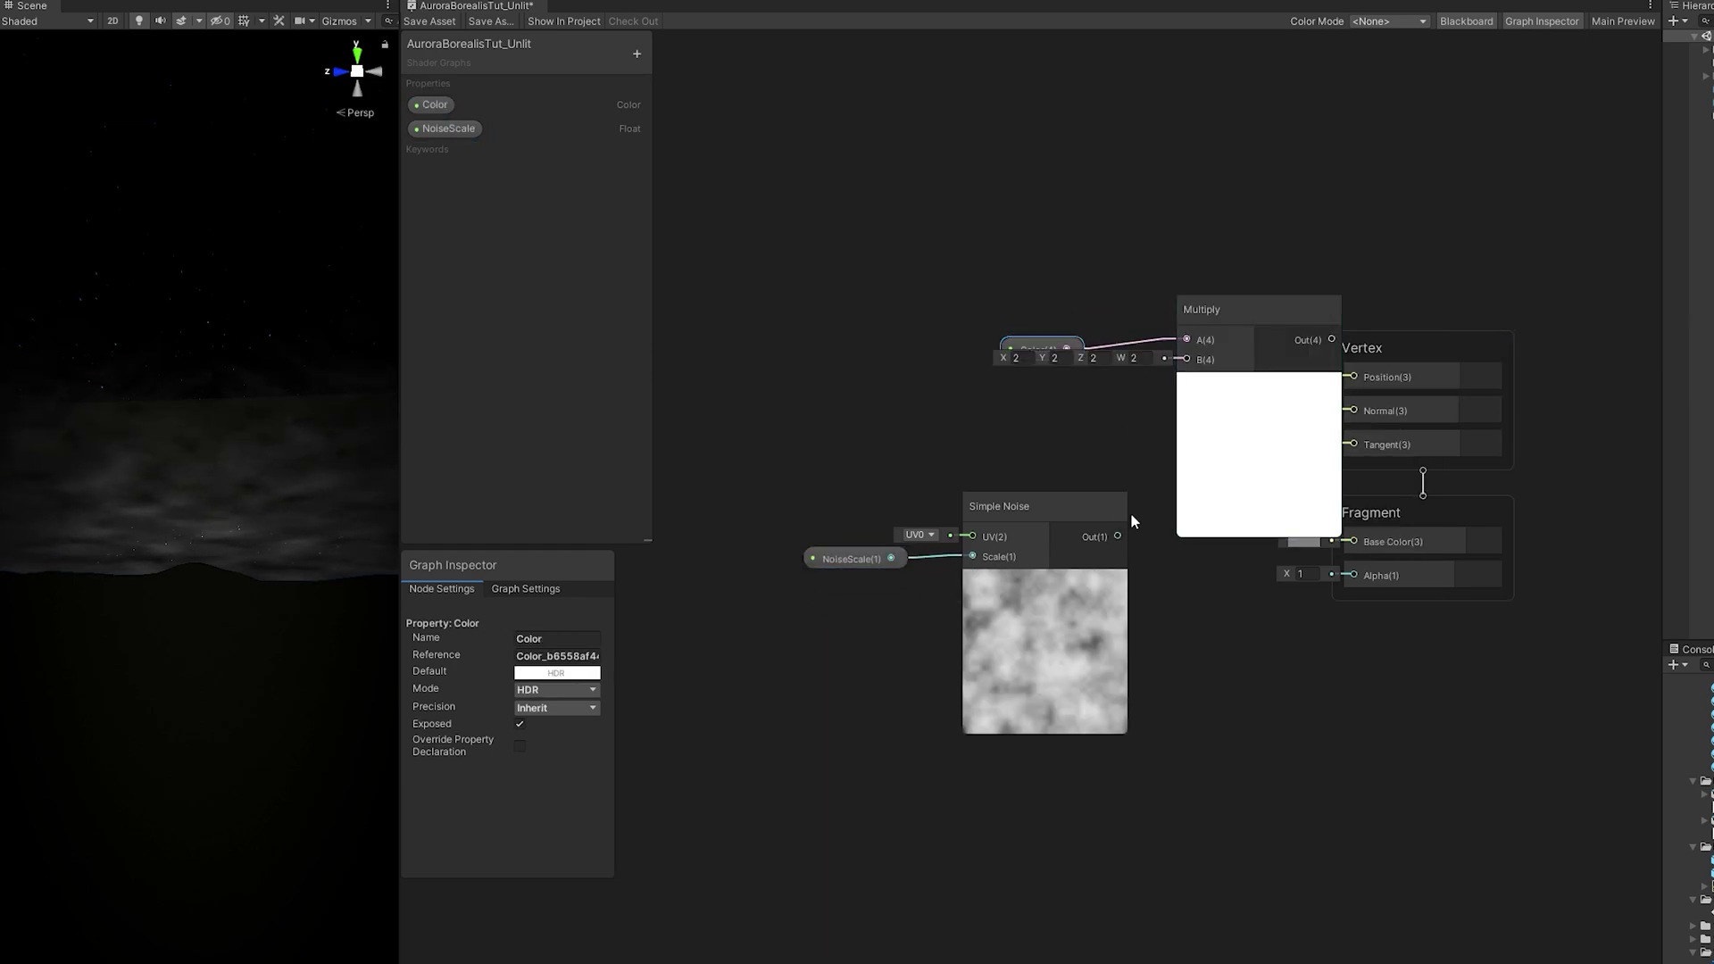
left_click_drag(1117, 536, 1212, 454)
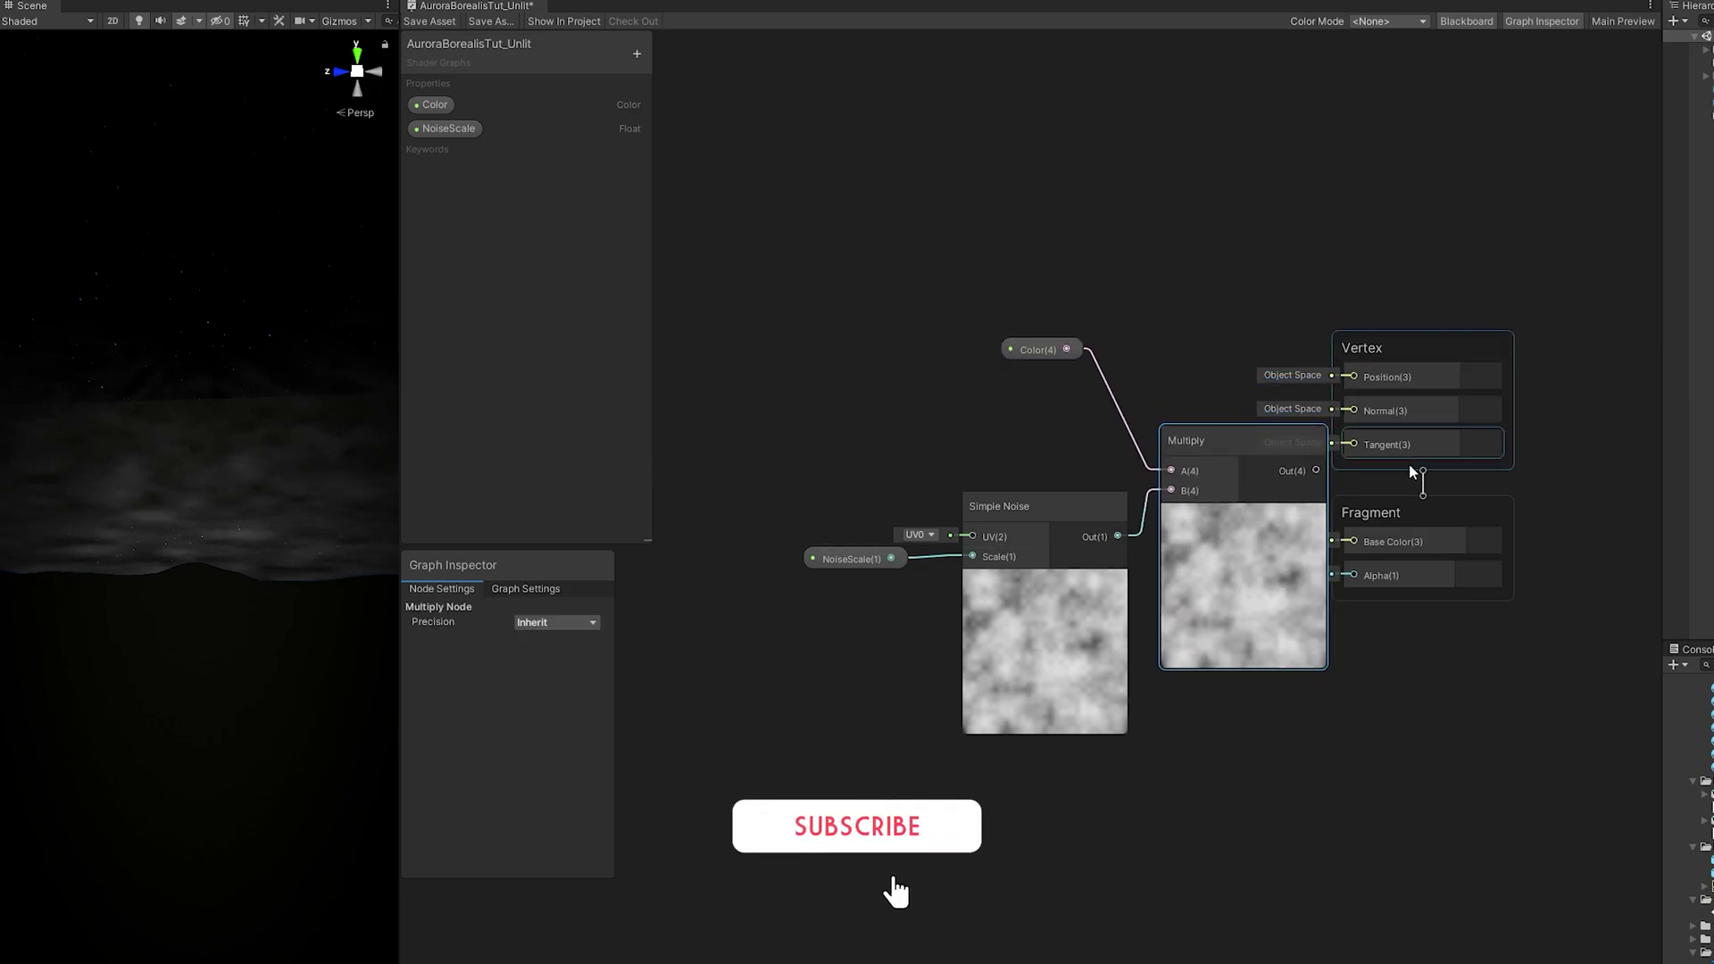
Connect the Multiply output to the Fragment's Base Color and collapse the Multiply node's preview.
middle_click_drag(1198, 300, 1080, 313)
left_click_drag(1080, 312, 765, 686)
left_click_drag(1080, 475, 1235, 555)
left_click(1046, 411)
left_click(999, 534)
middle_click_drag(939, 384, 1085, 373)
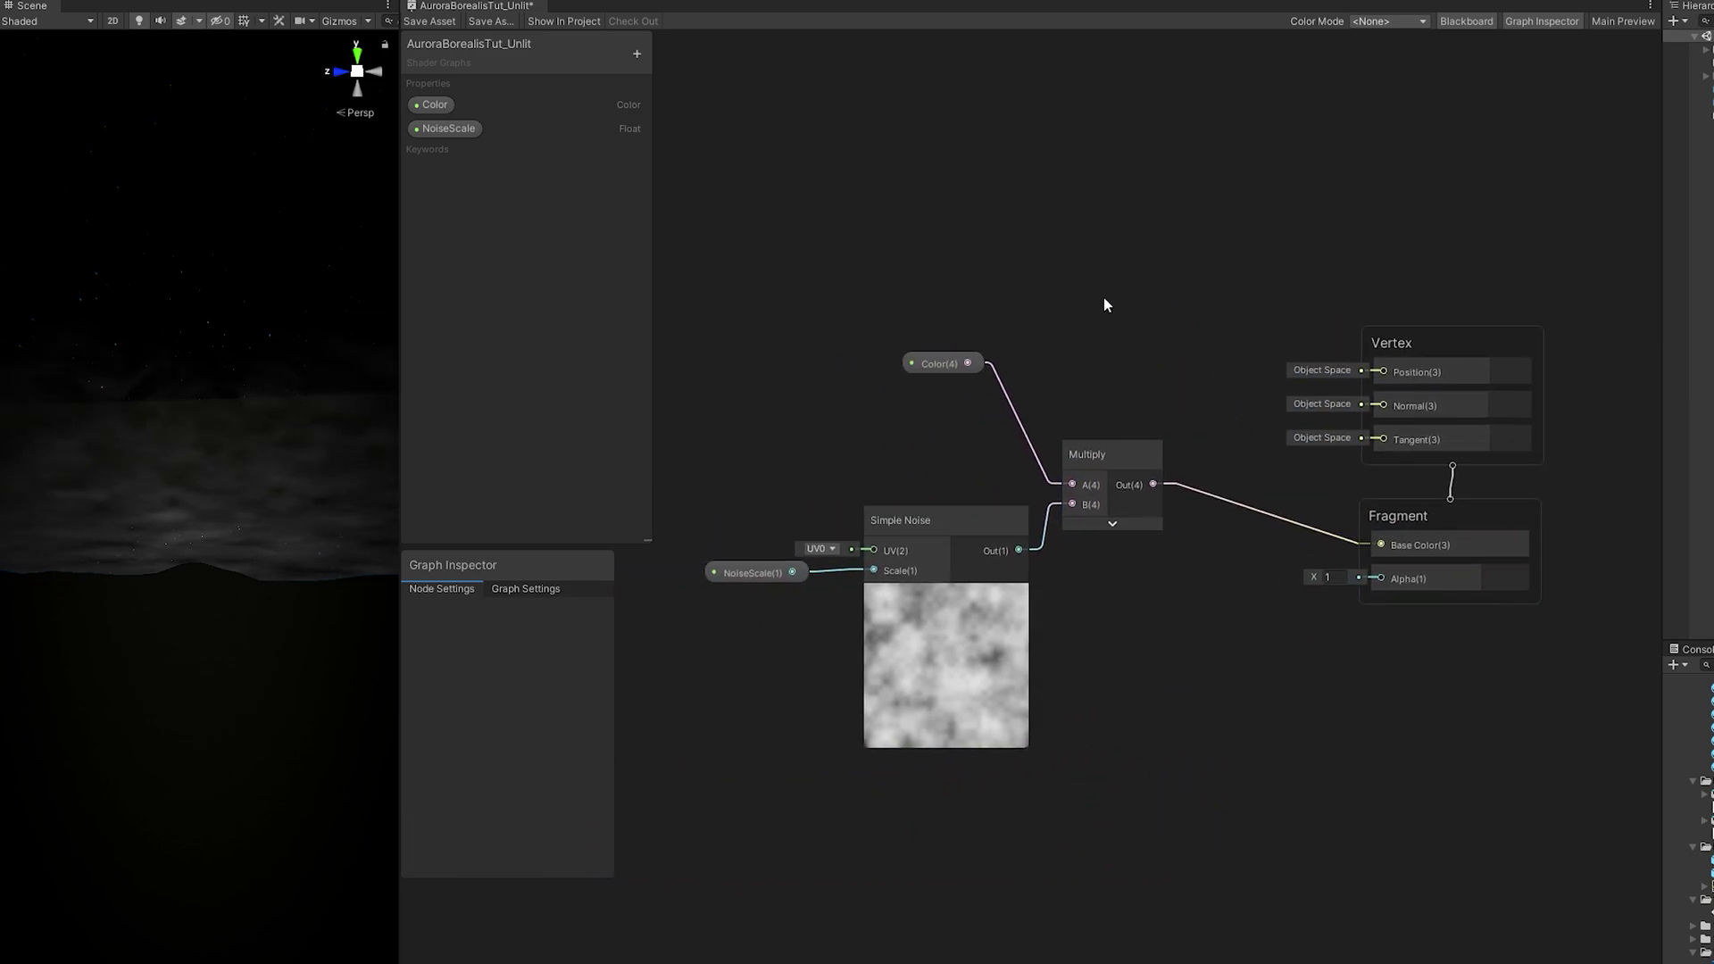
Align the Color, noise and Multiply nodes with the Base Color input and save the shader graph.
left_click_drag(1090, 301, 785, 642)
left_click_drag(1125, 474, 1170, 533)
left_click(1161, 473)
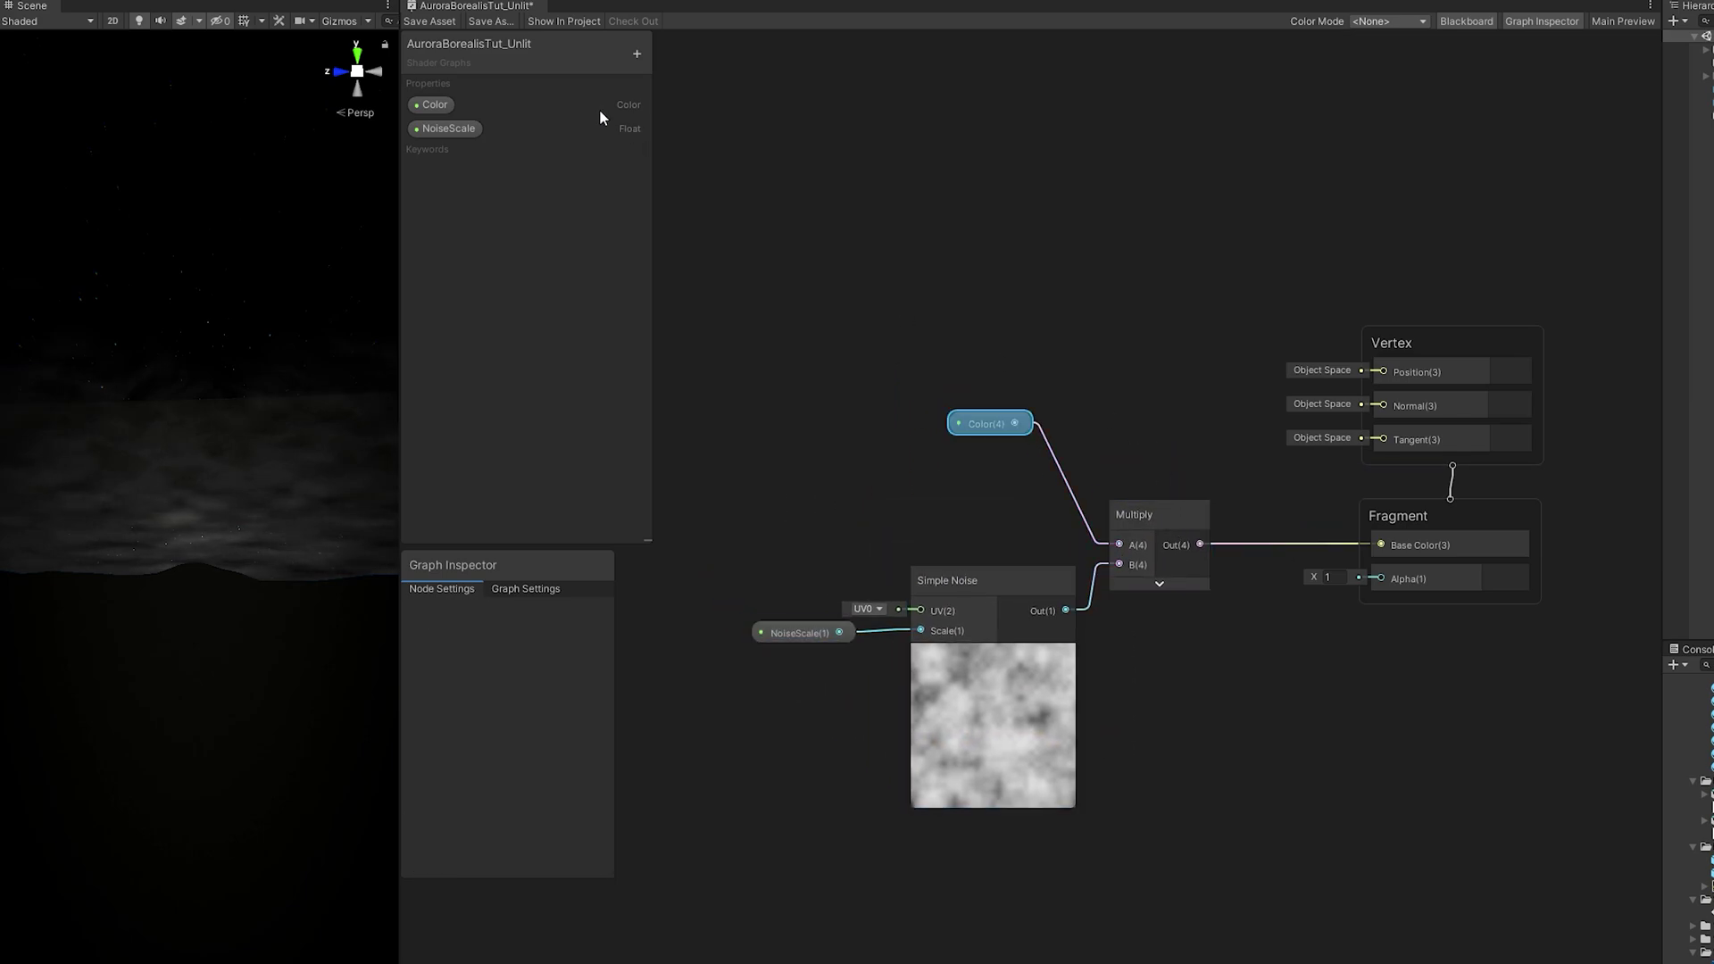
left_click(421, 22)
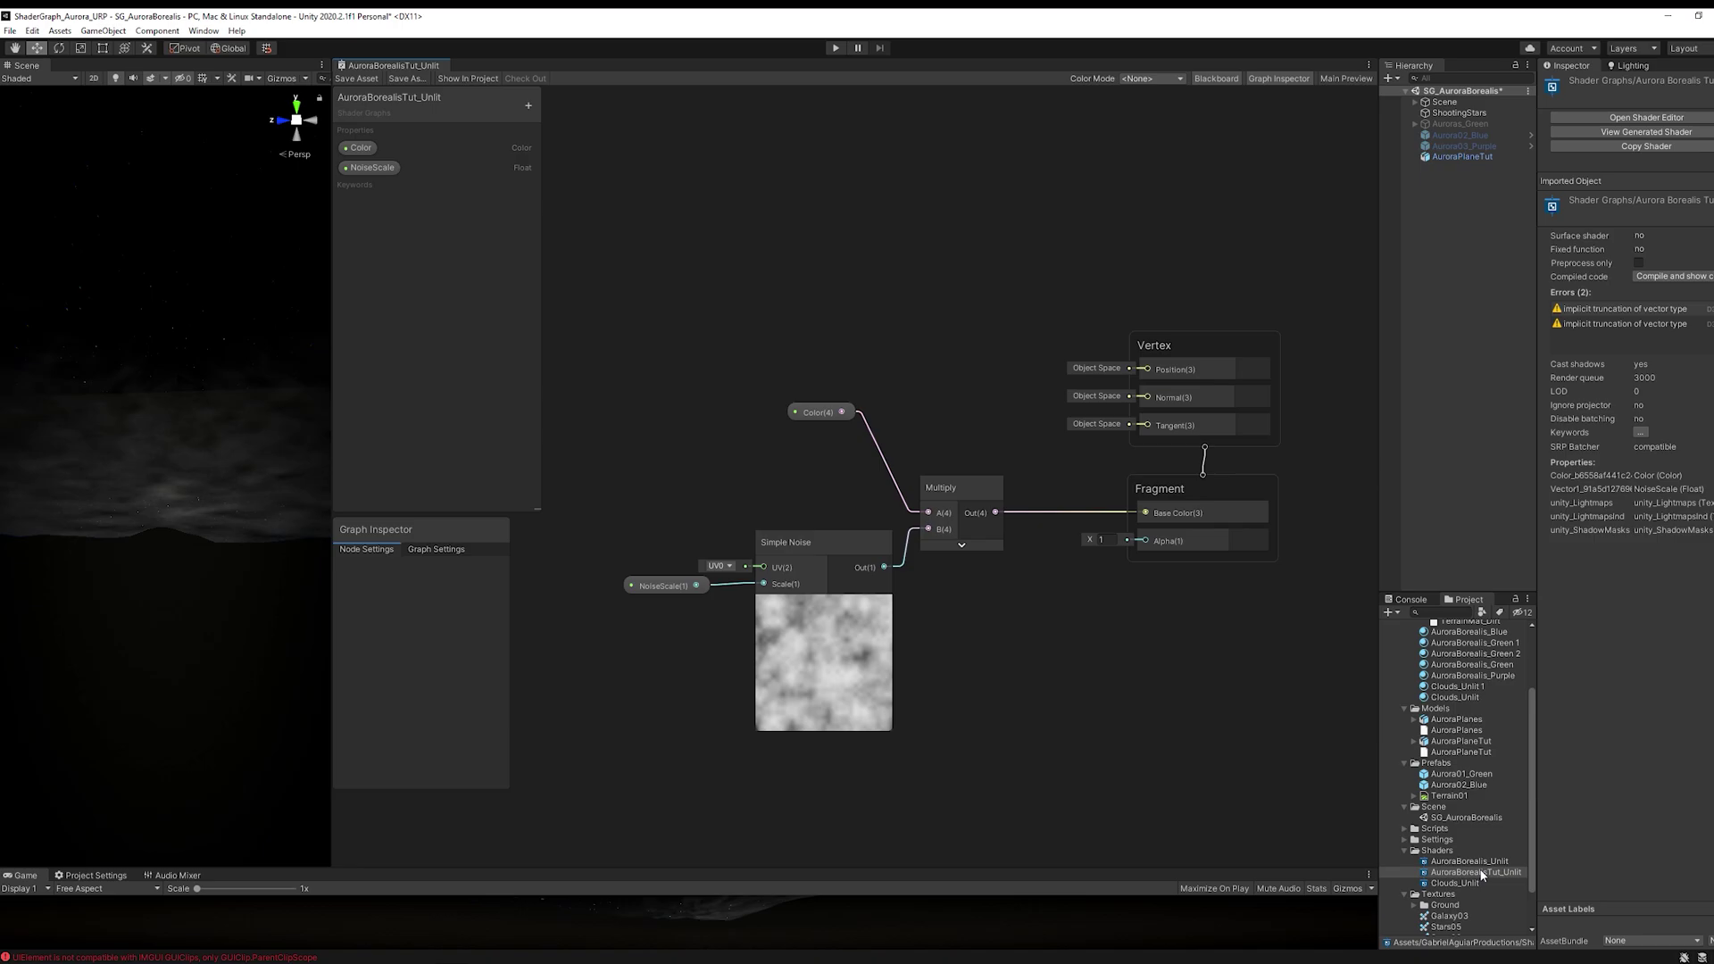
Create a material from the AuroraBorealisTut_Unlit shader graph and name it AuroraBorealisTut_Unlit.
right_click(1482, 873)
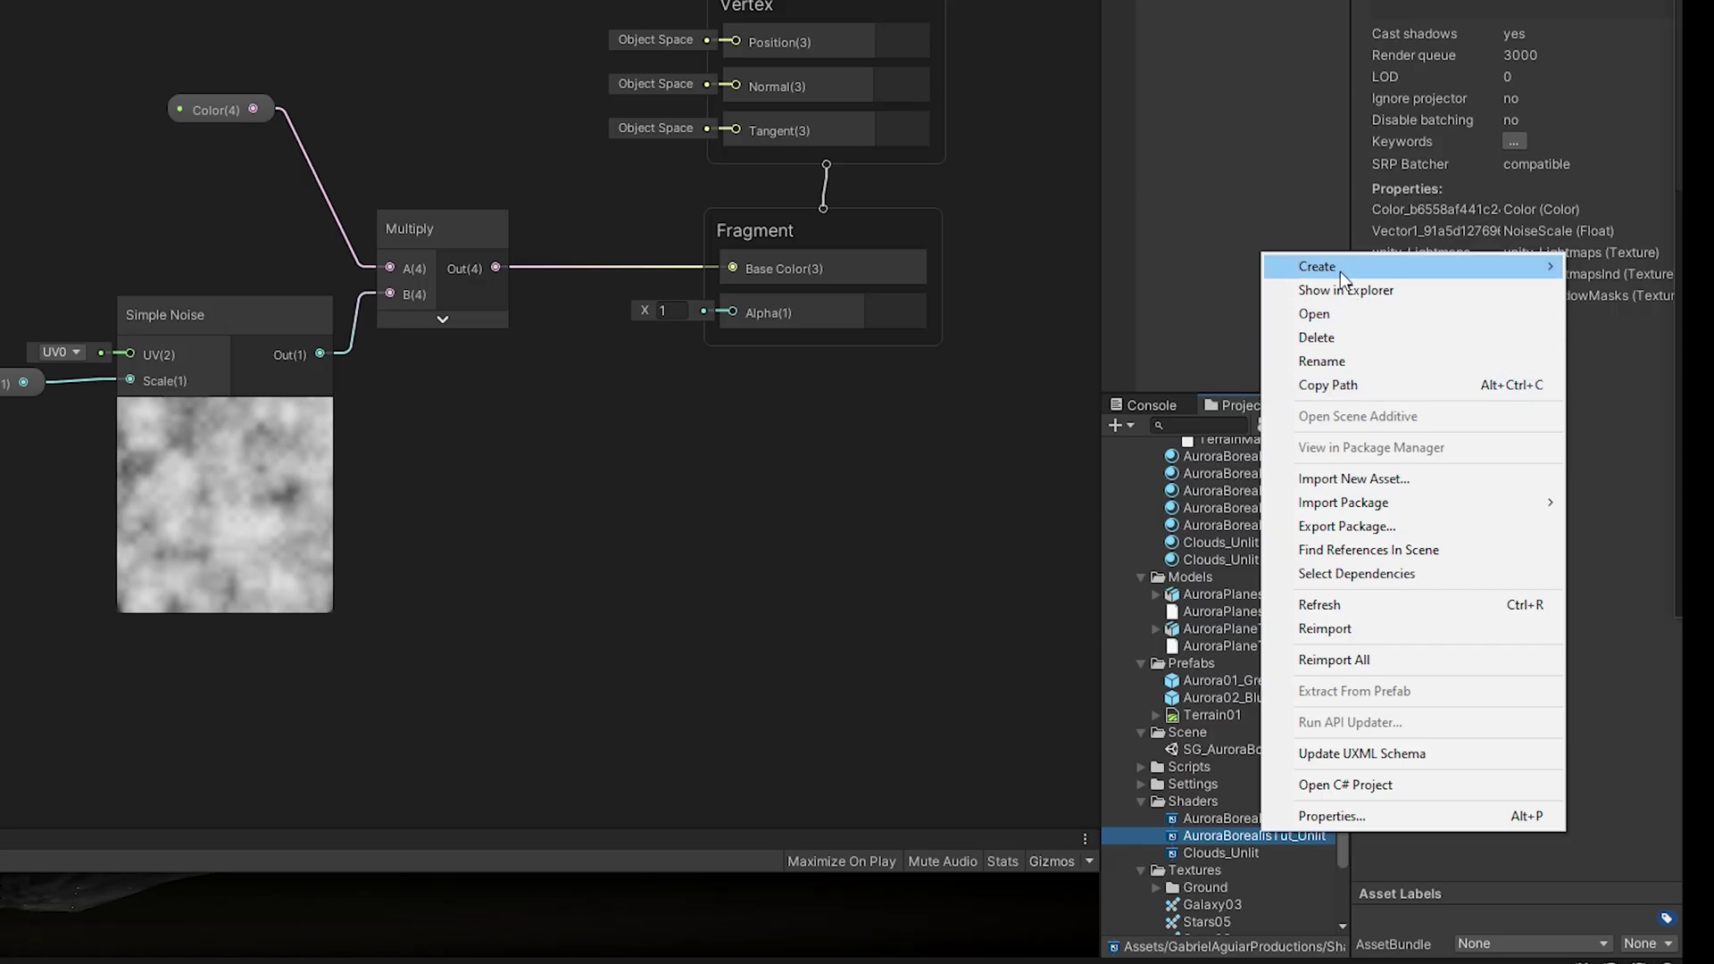
mouse_move(1530, 514)
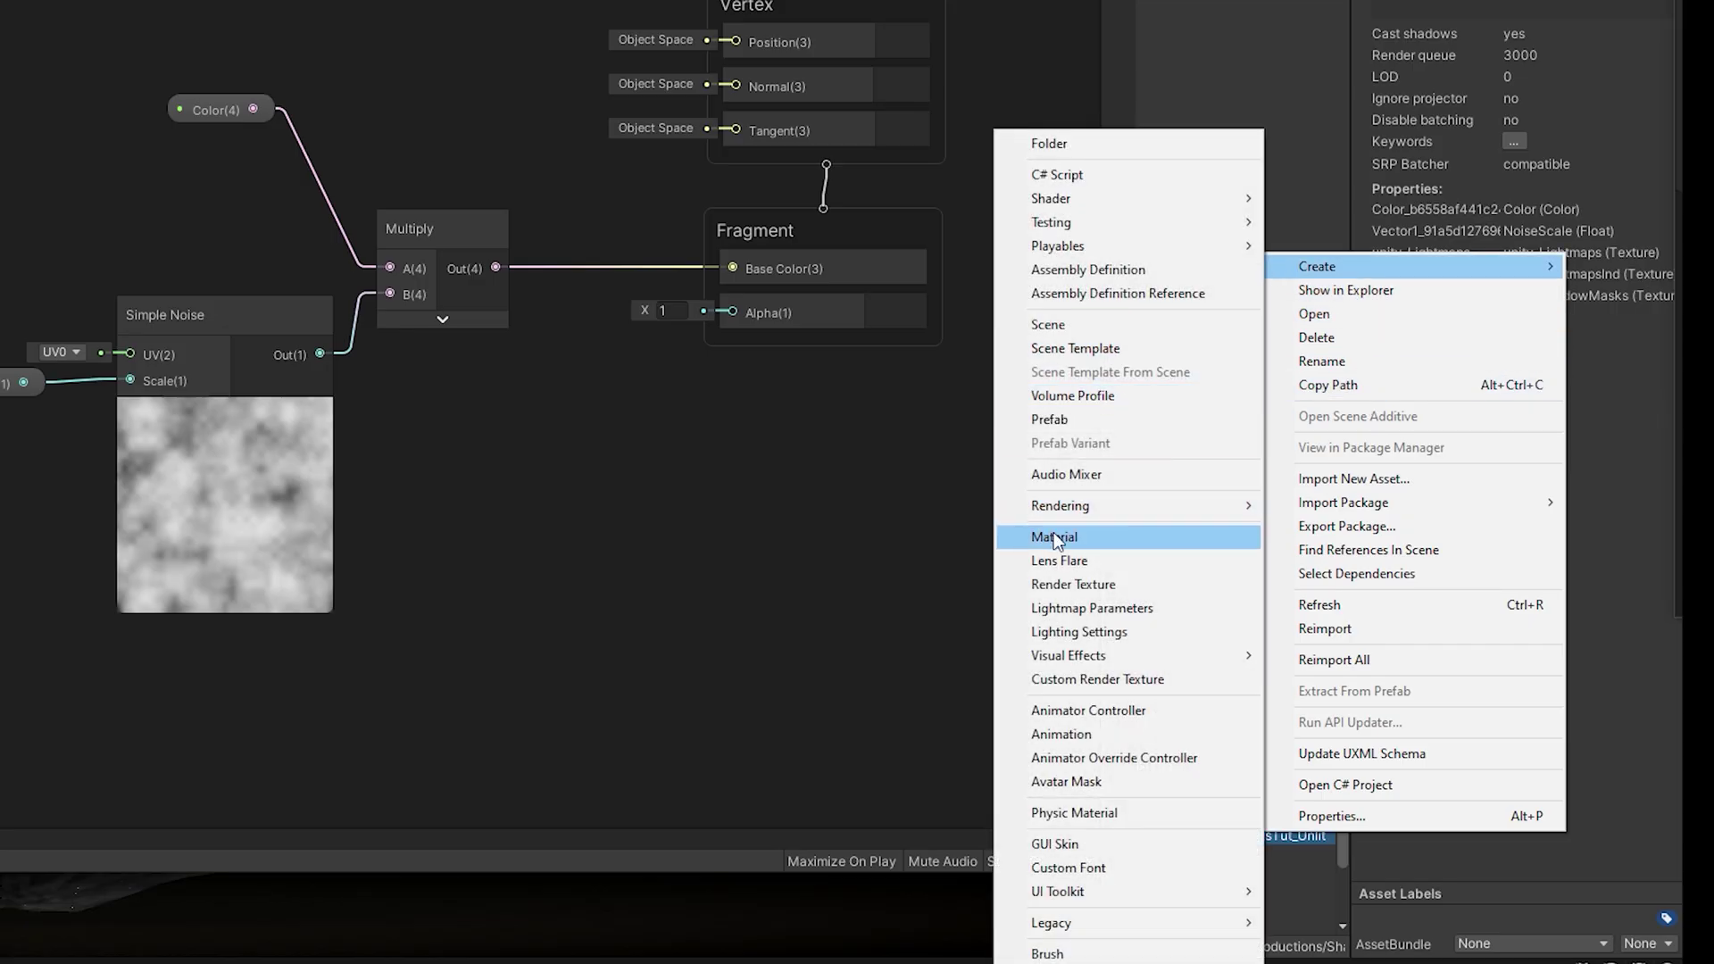
left_click(1100, 536)
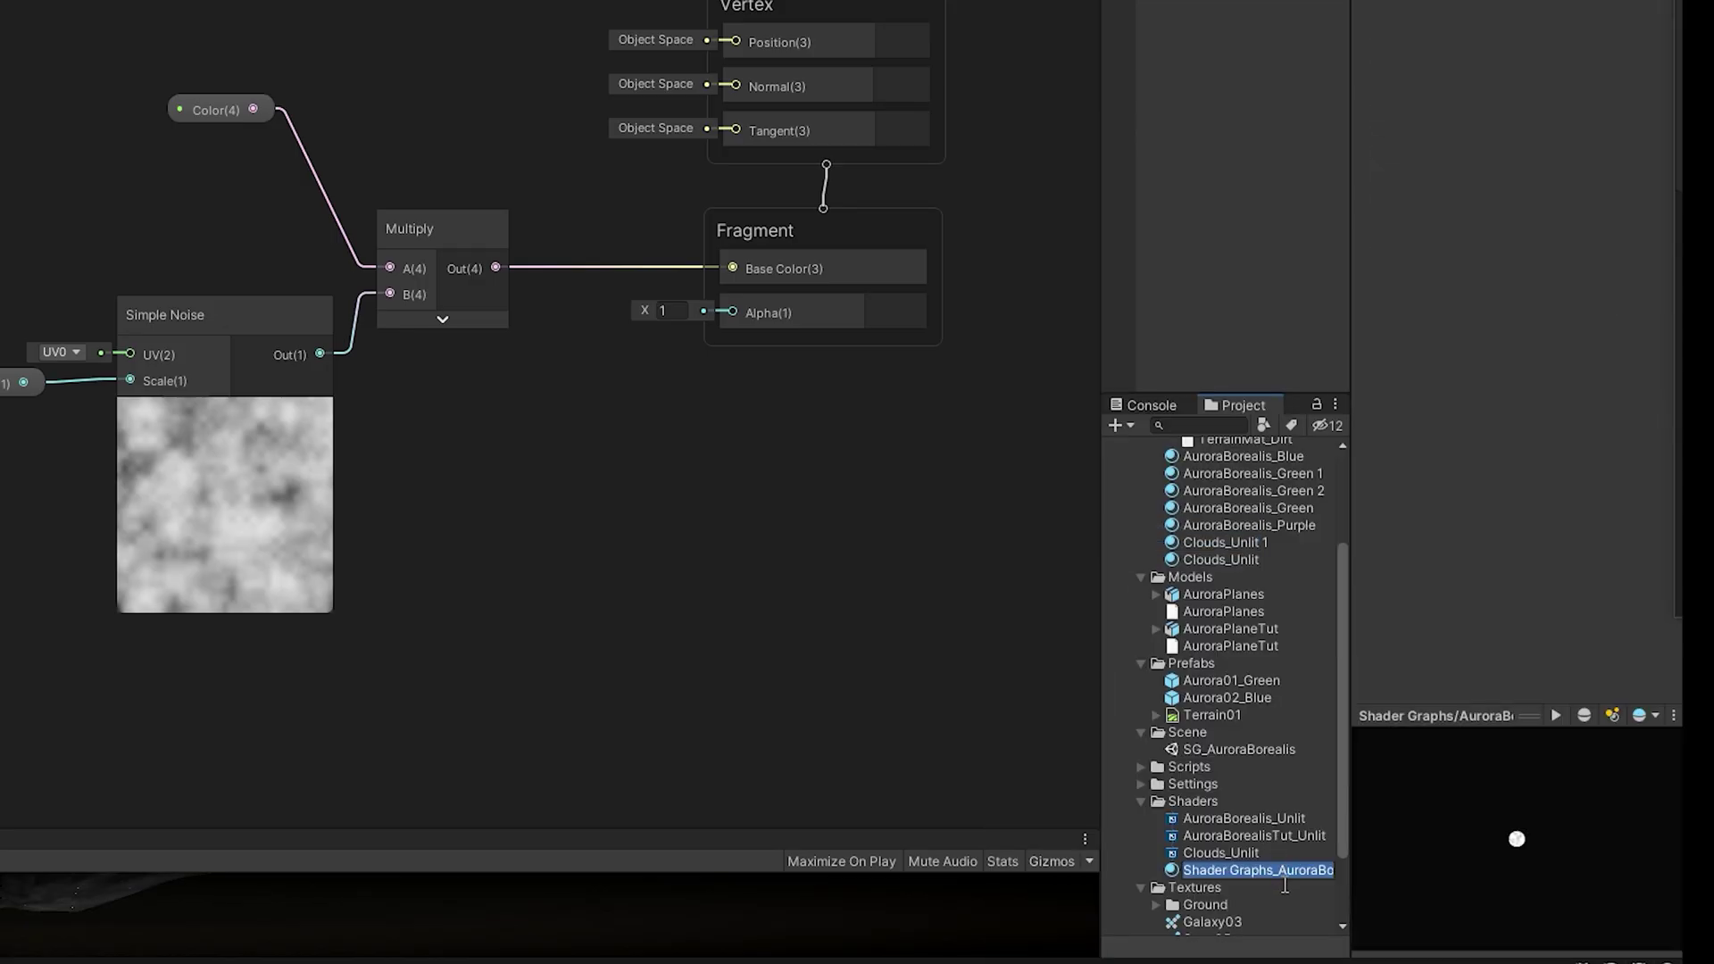
left_click_drag(1282, 875, 1018, 844)
key("BackSpace")
key("Return")
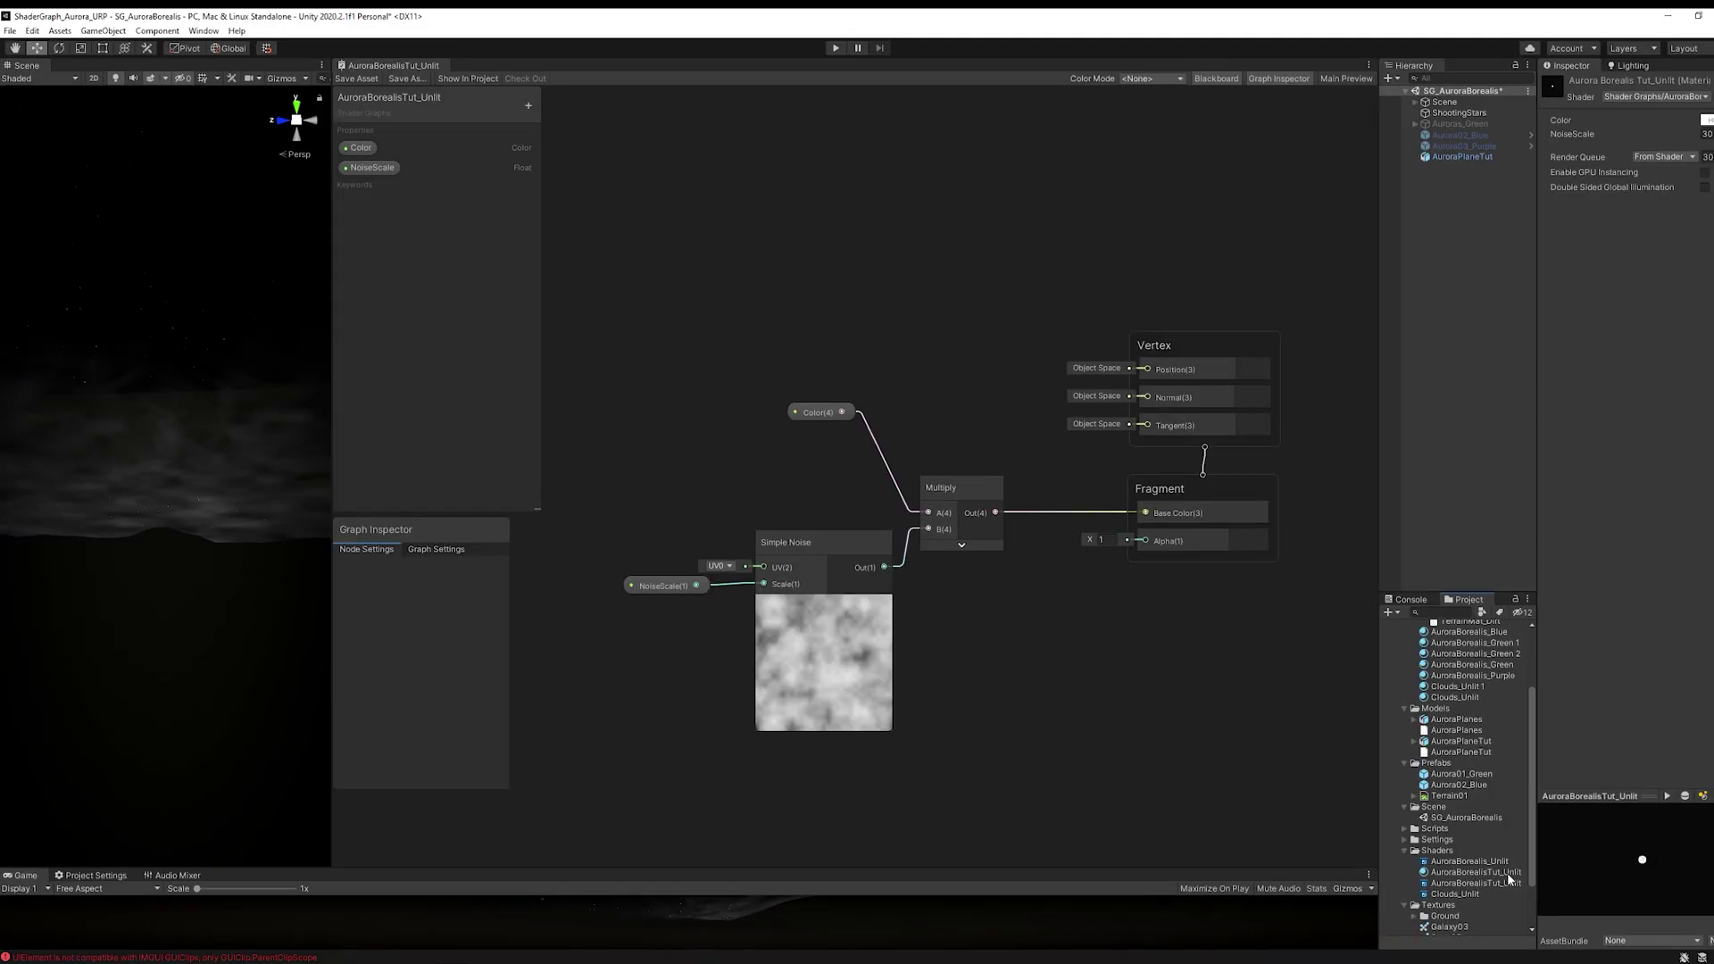
Assign the AuroraBorealisTut_Unlit material to AuroraPlaneTut and select the plane.
left_click(1501, 874)
left_click_drag(1535, 813, 1444, 158)
left_click(1443, 157)
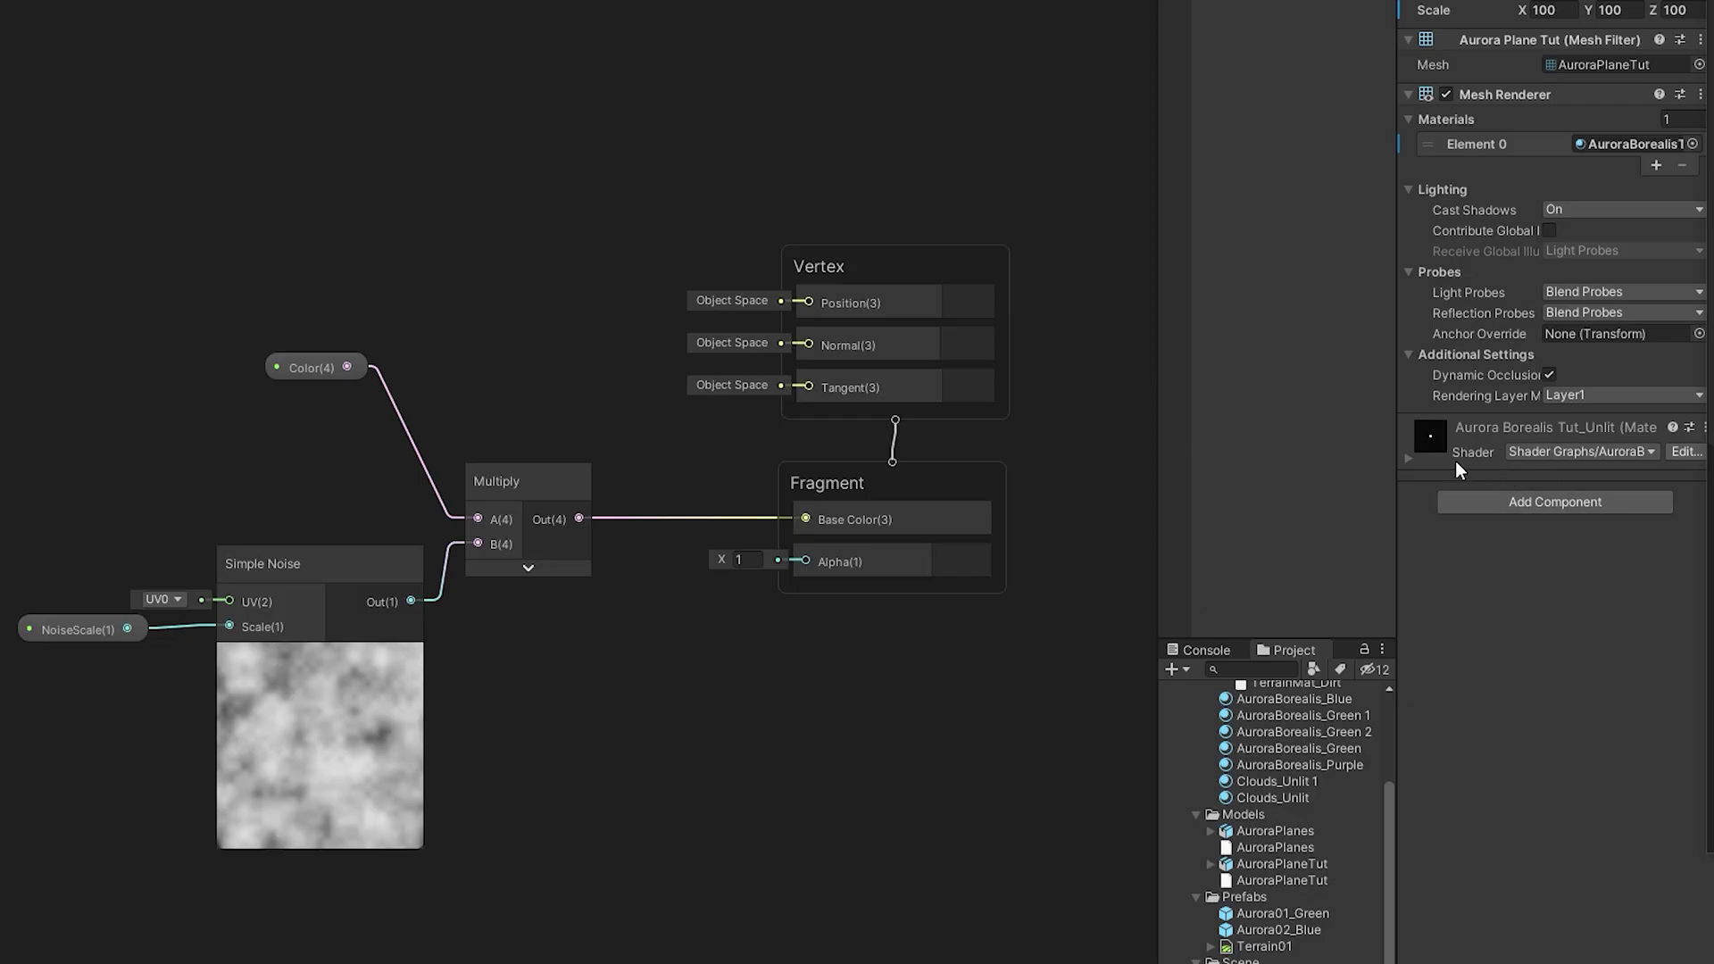
Darken the HDR Color of the aurora plane's material to grey, then deselect the plane and inspect it in an enlarged scene view.
left_click(1456, 464)
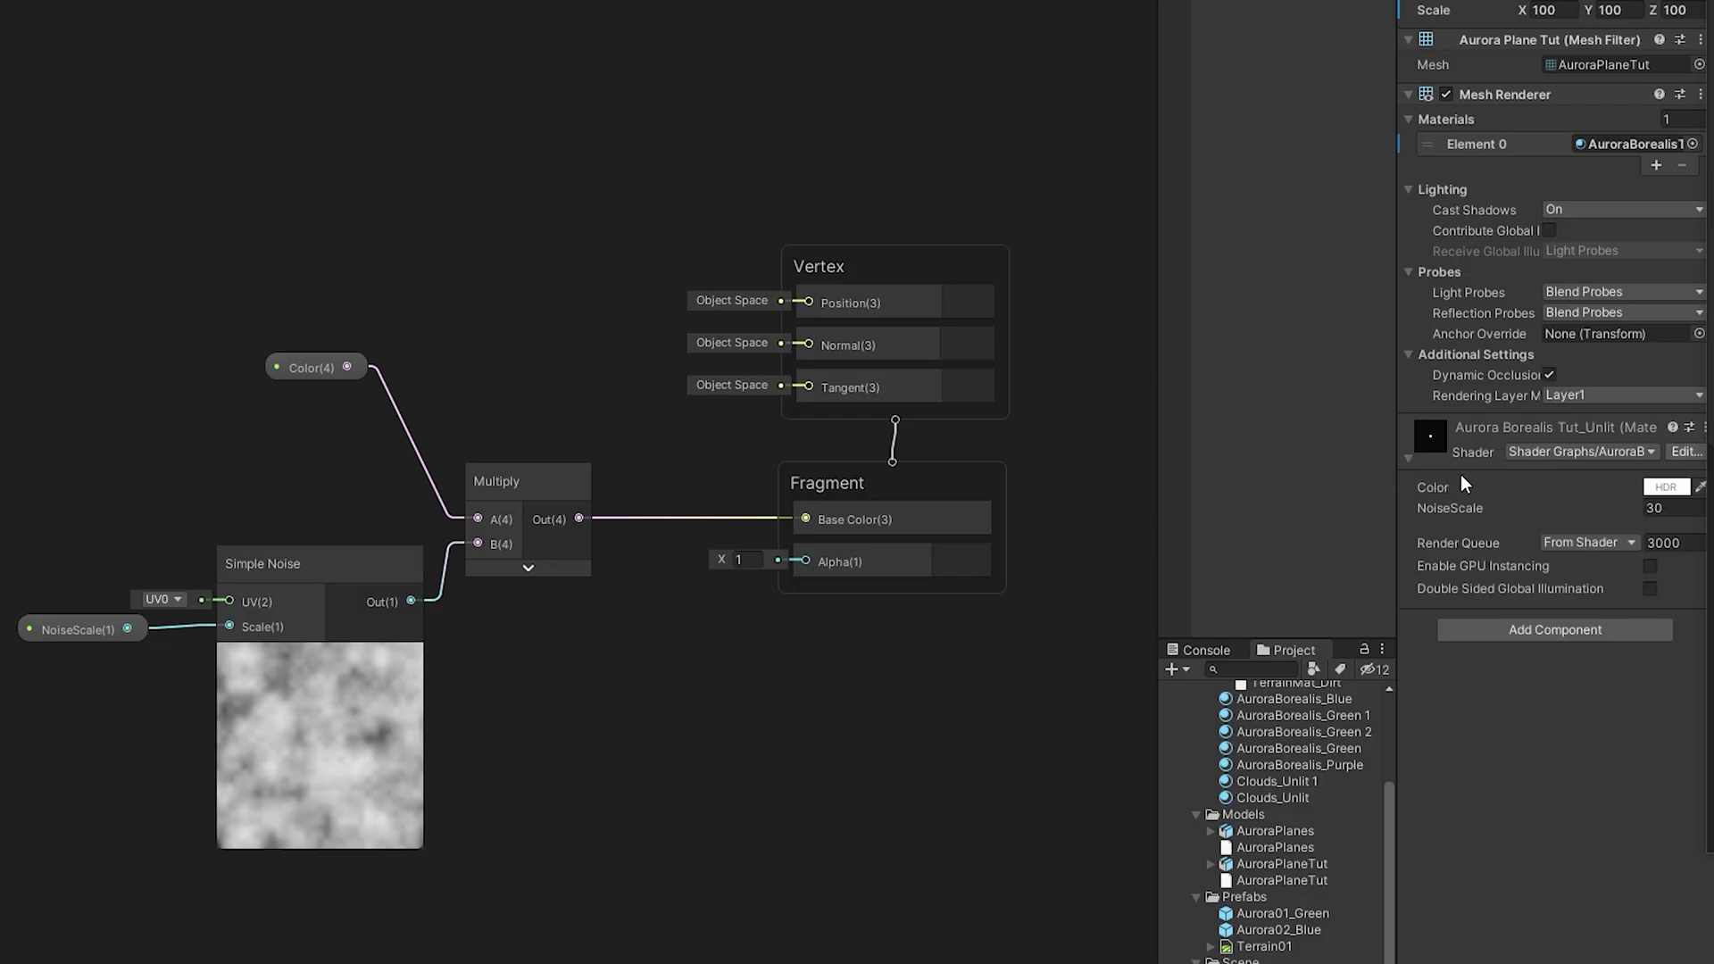
left_click(1656, 492)
left_click_drag(1536, 630, 1501, 700)
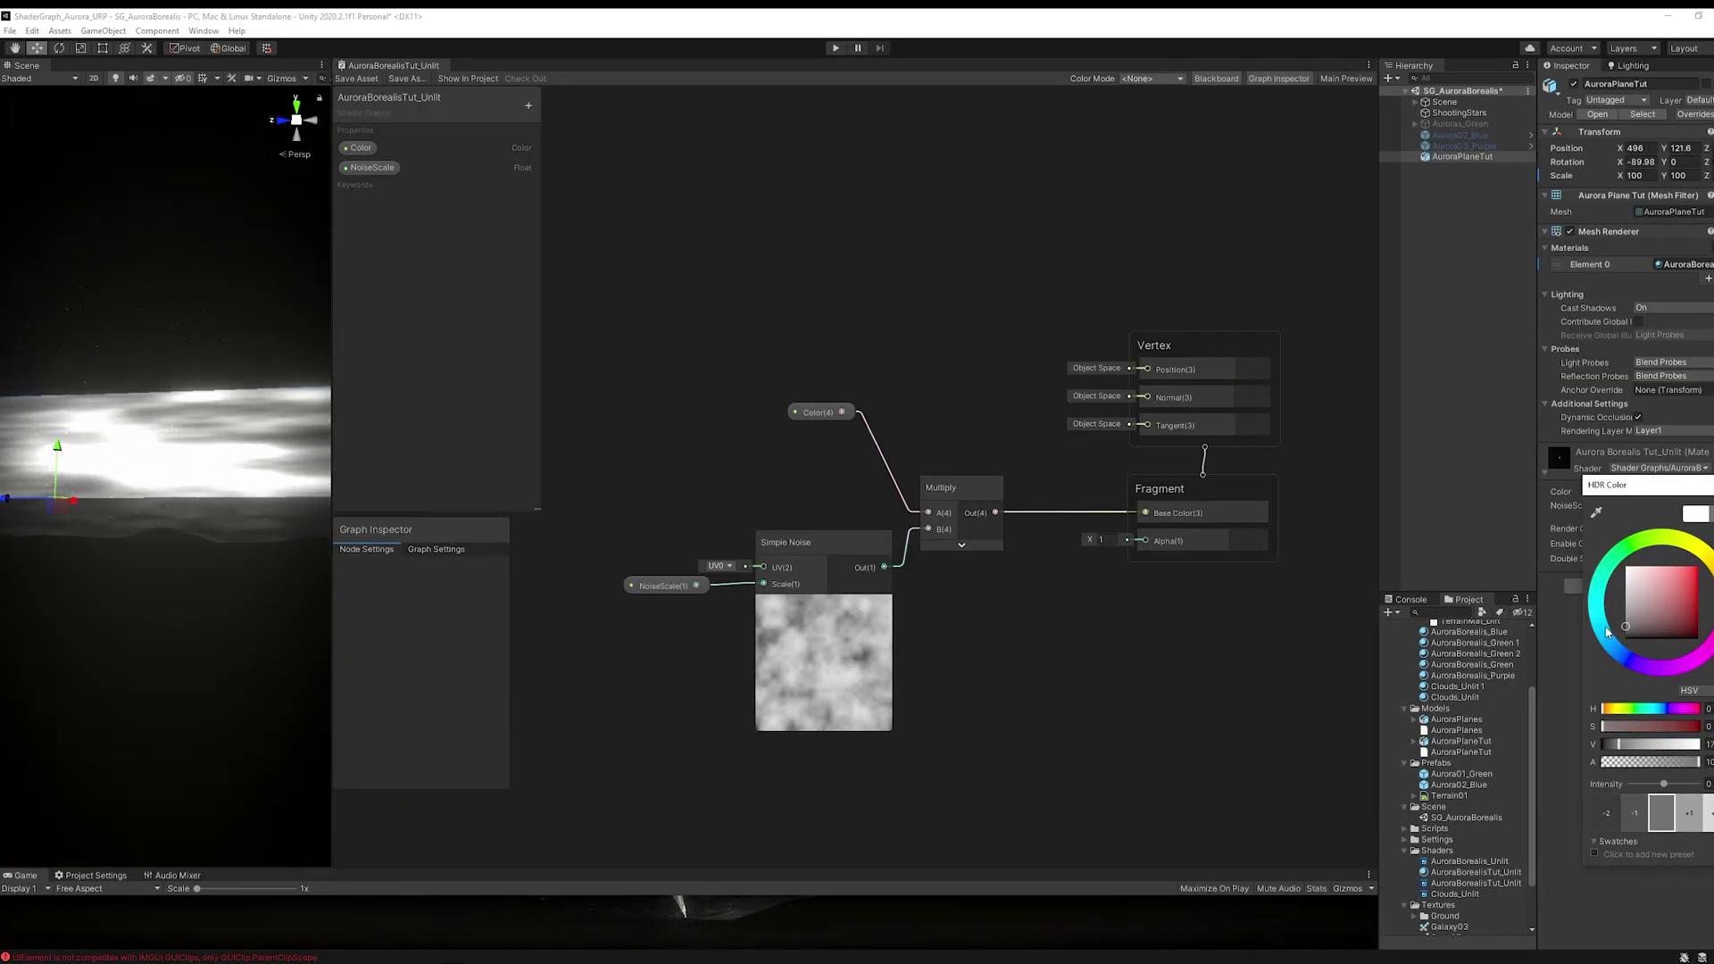
left_click_drag(1605, 631, 1607, 634)
left_click(951, 463)
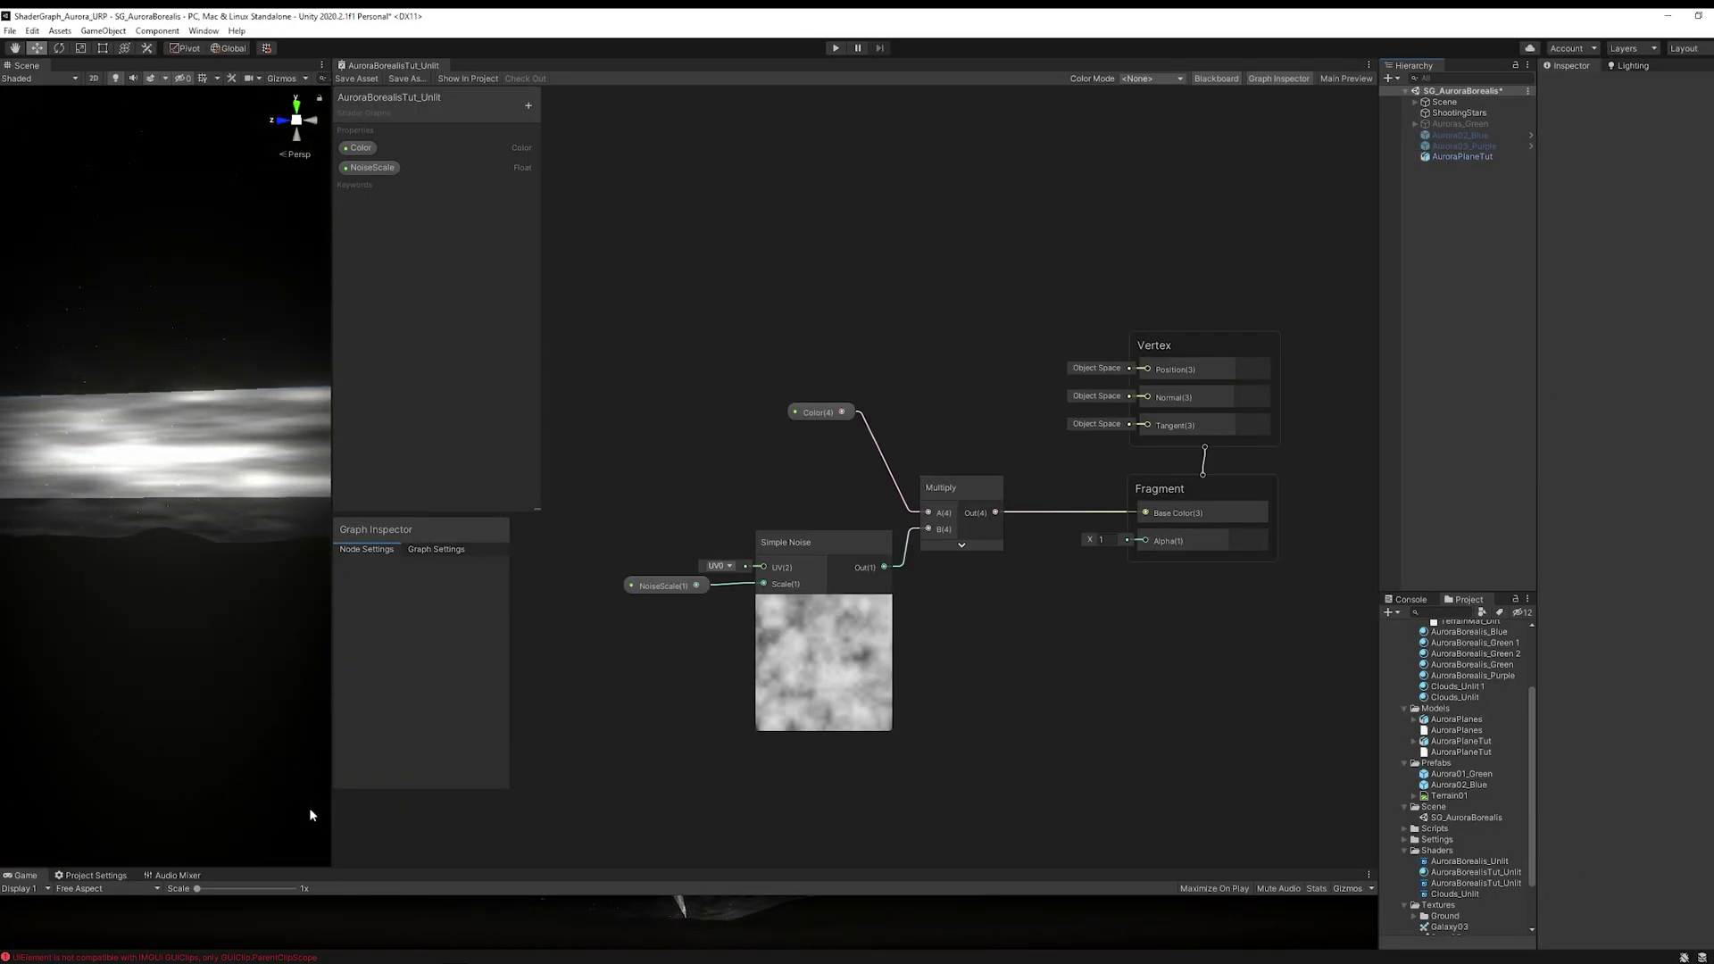
left_click_drag(338, 814, 847, 814)
right_click_drag(625, 531, 534, 525)
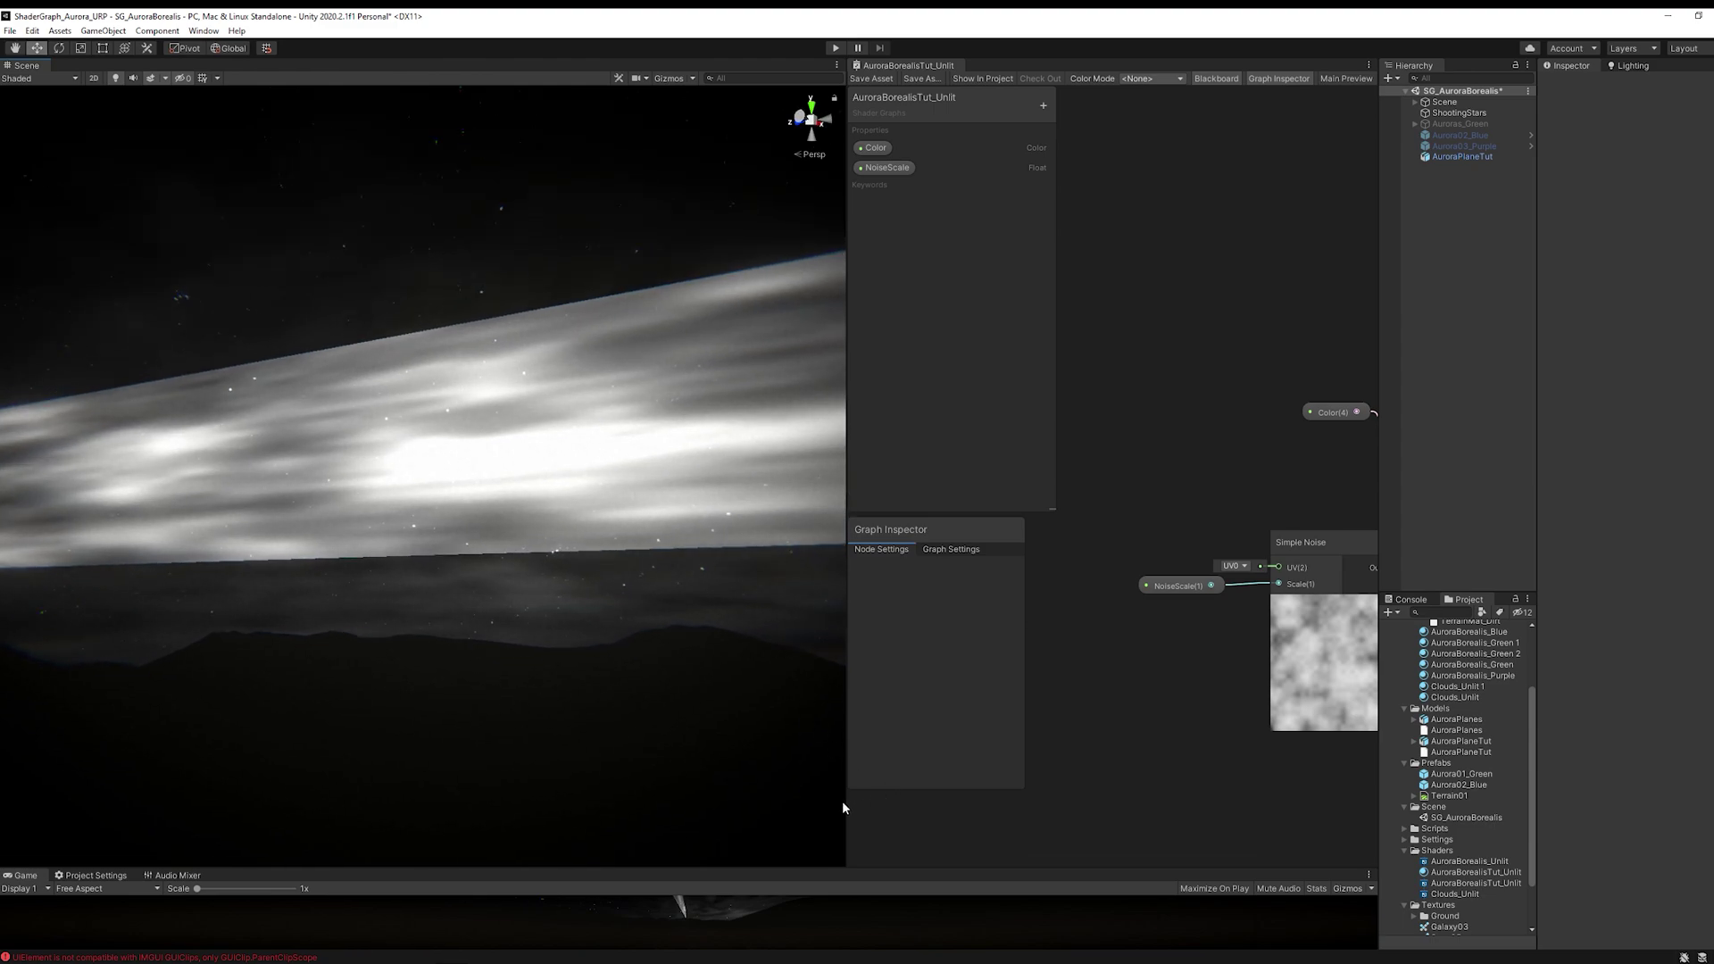
Add a Tiling And Offset node and connect its output to the Simple Noise node's UV input.
left_click_drag(842, 803, 304, 767)
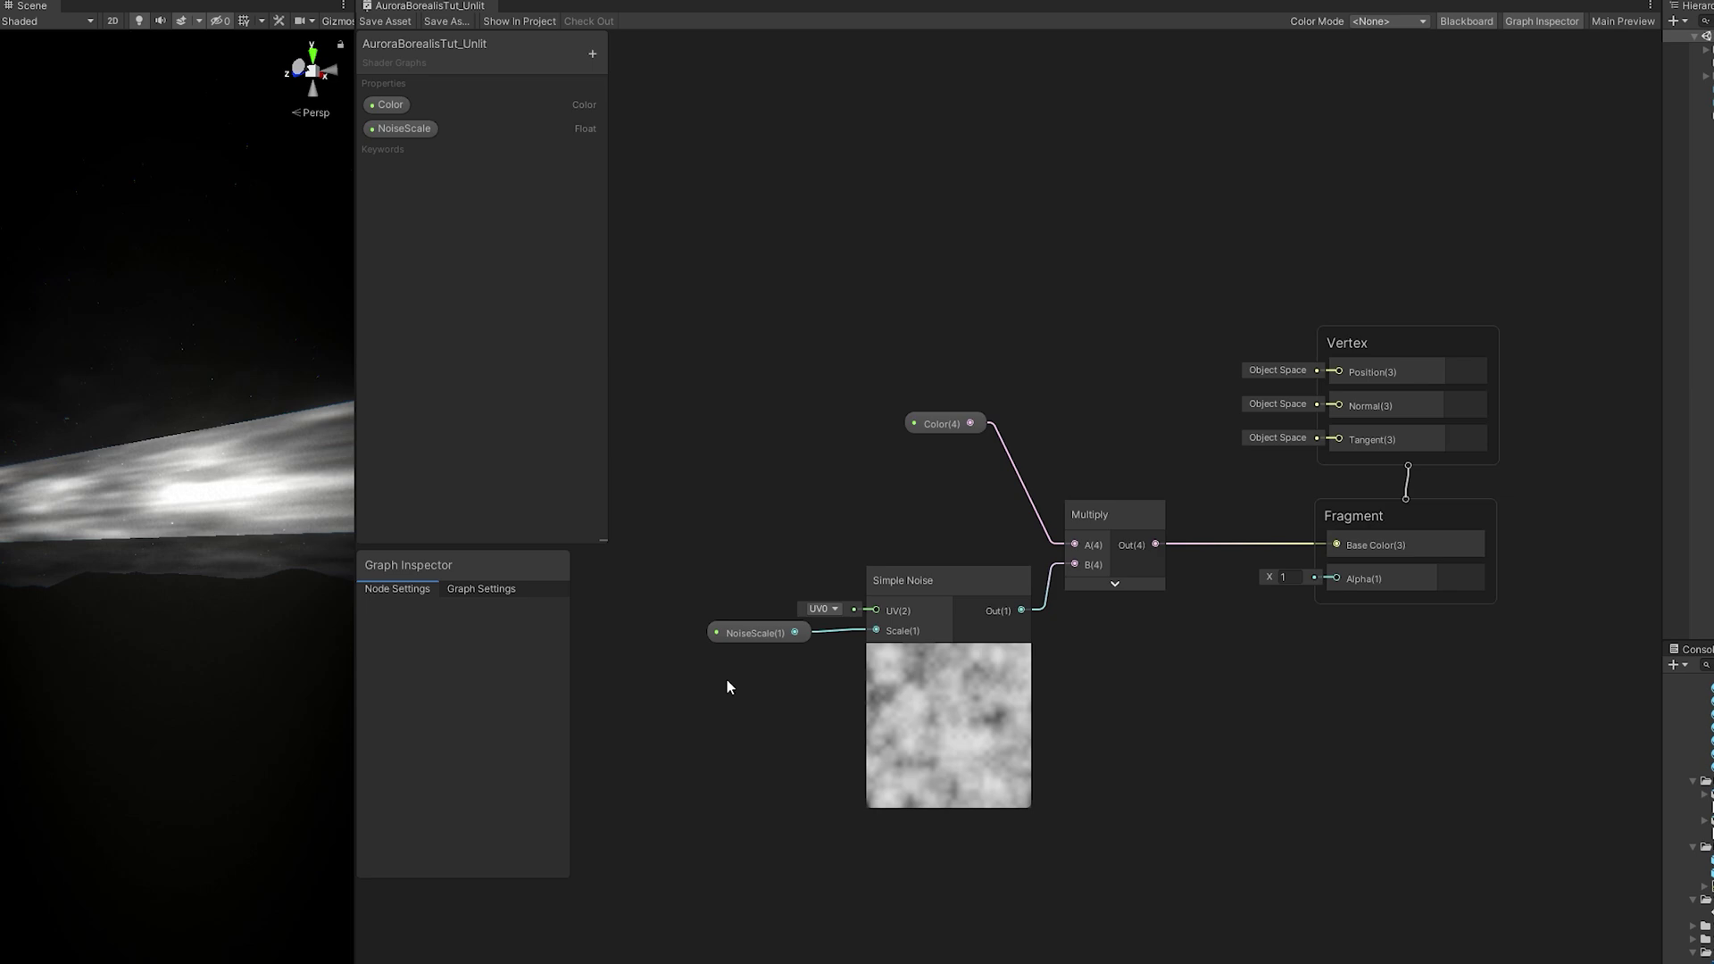
middle_click_drag(620, 624, 972, 621)
middle_click_drag(1151, 676, 1122, 673)
key("space")
type("til")
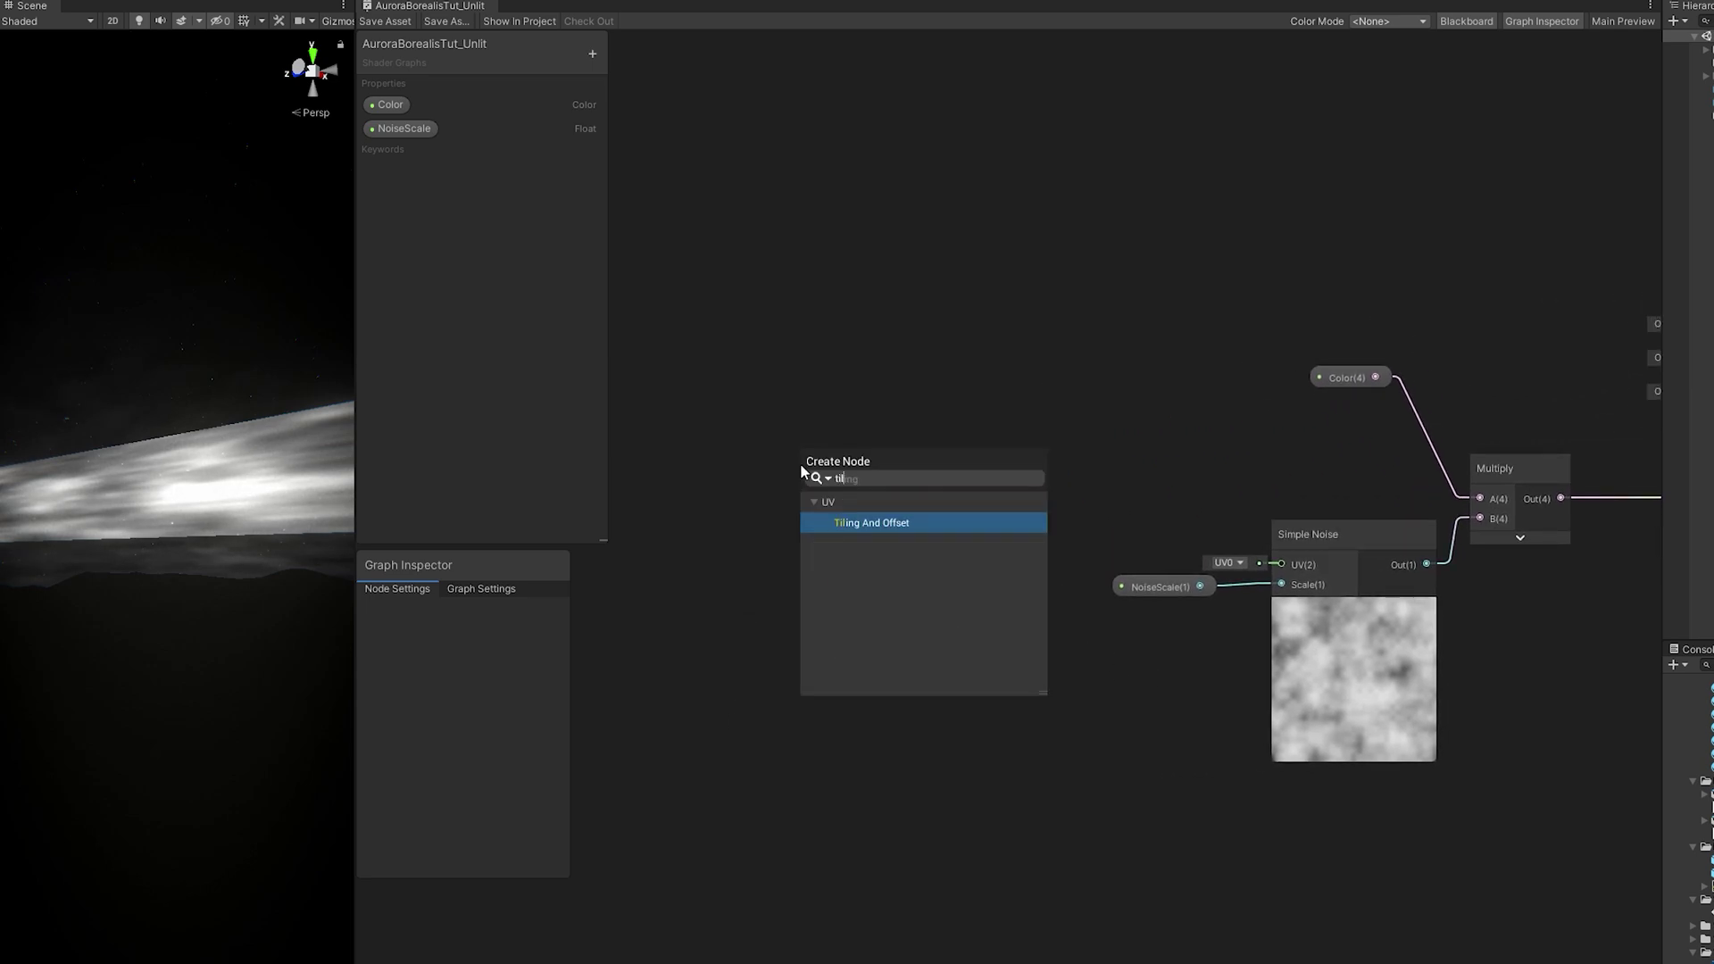
key("Return")
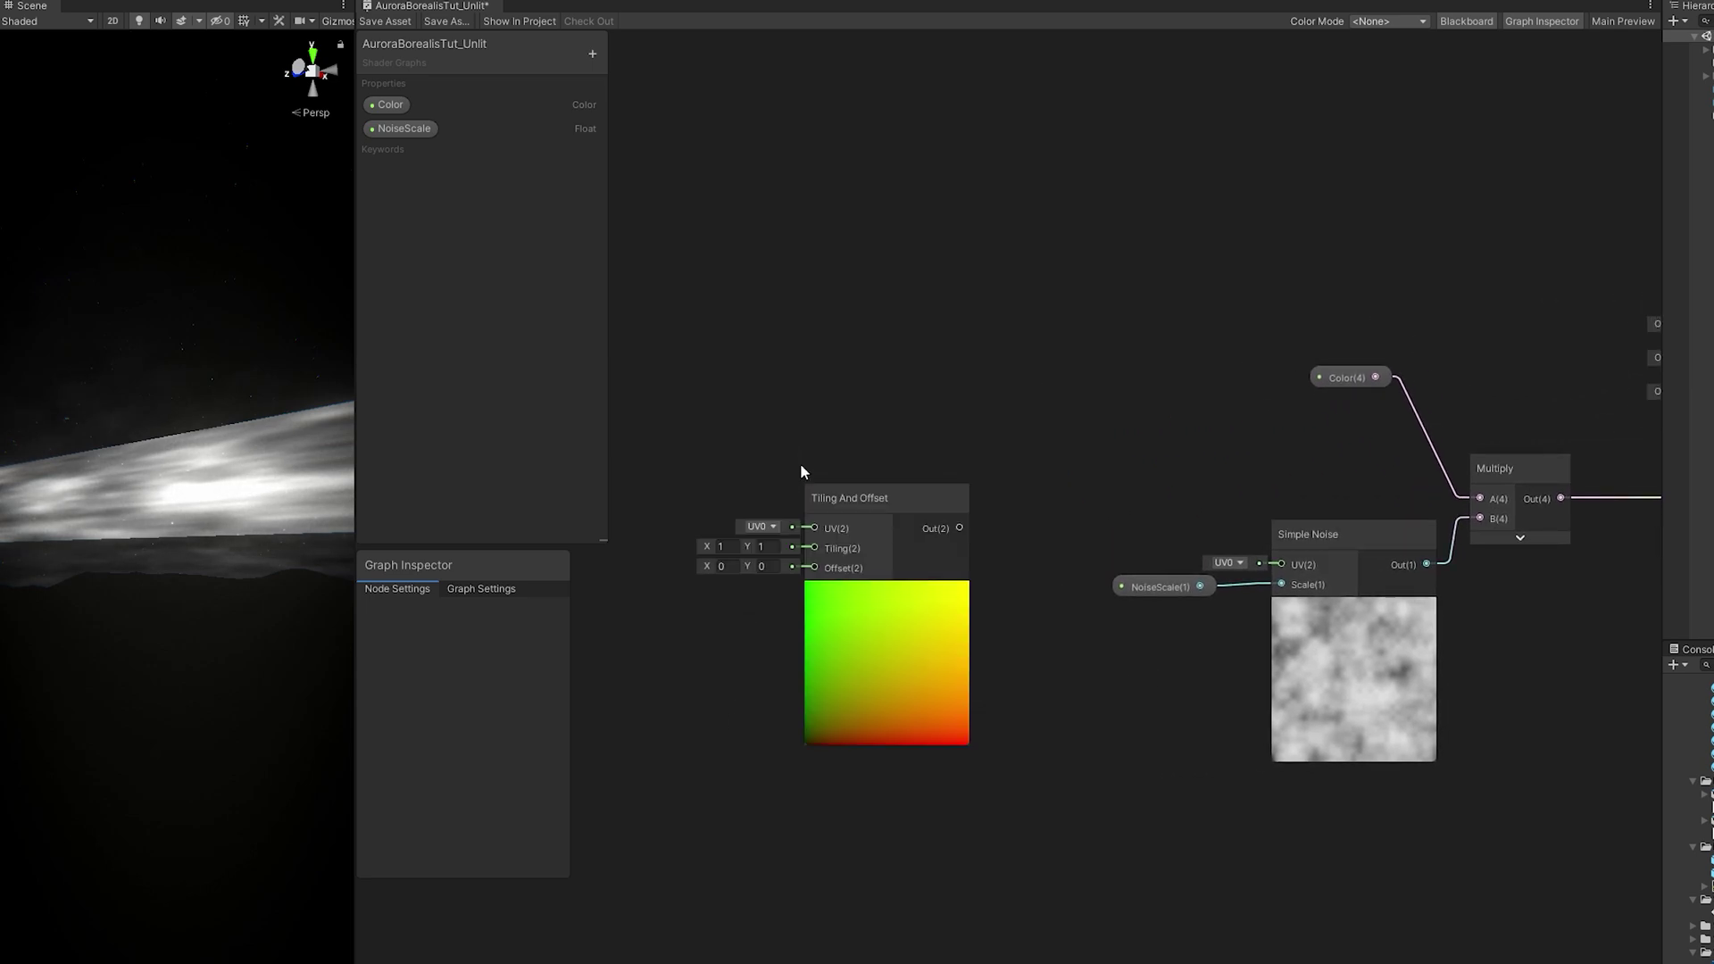
left_click_drag(839, 487, 1282, 564)
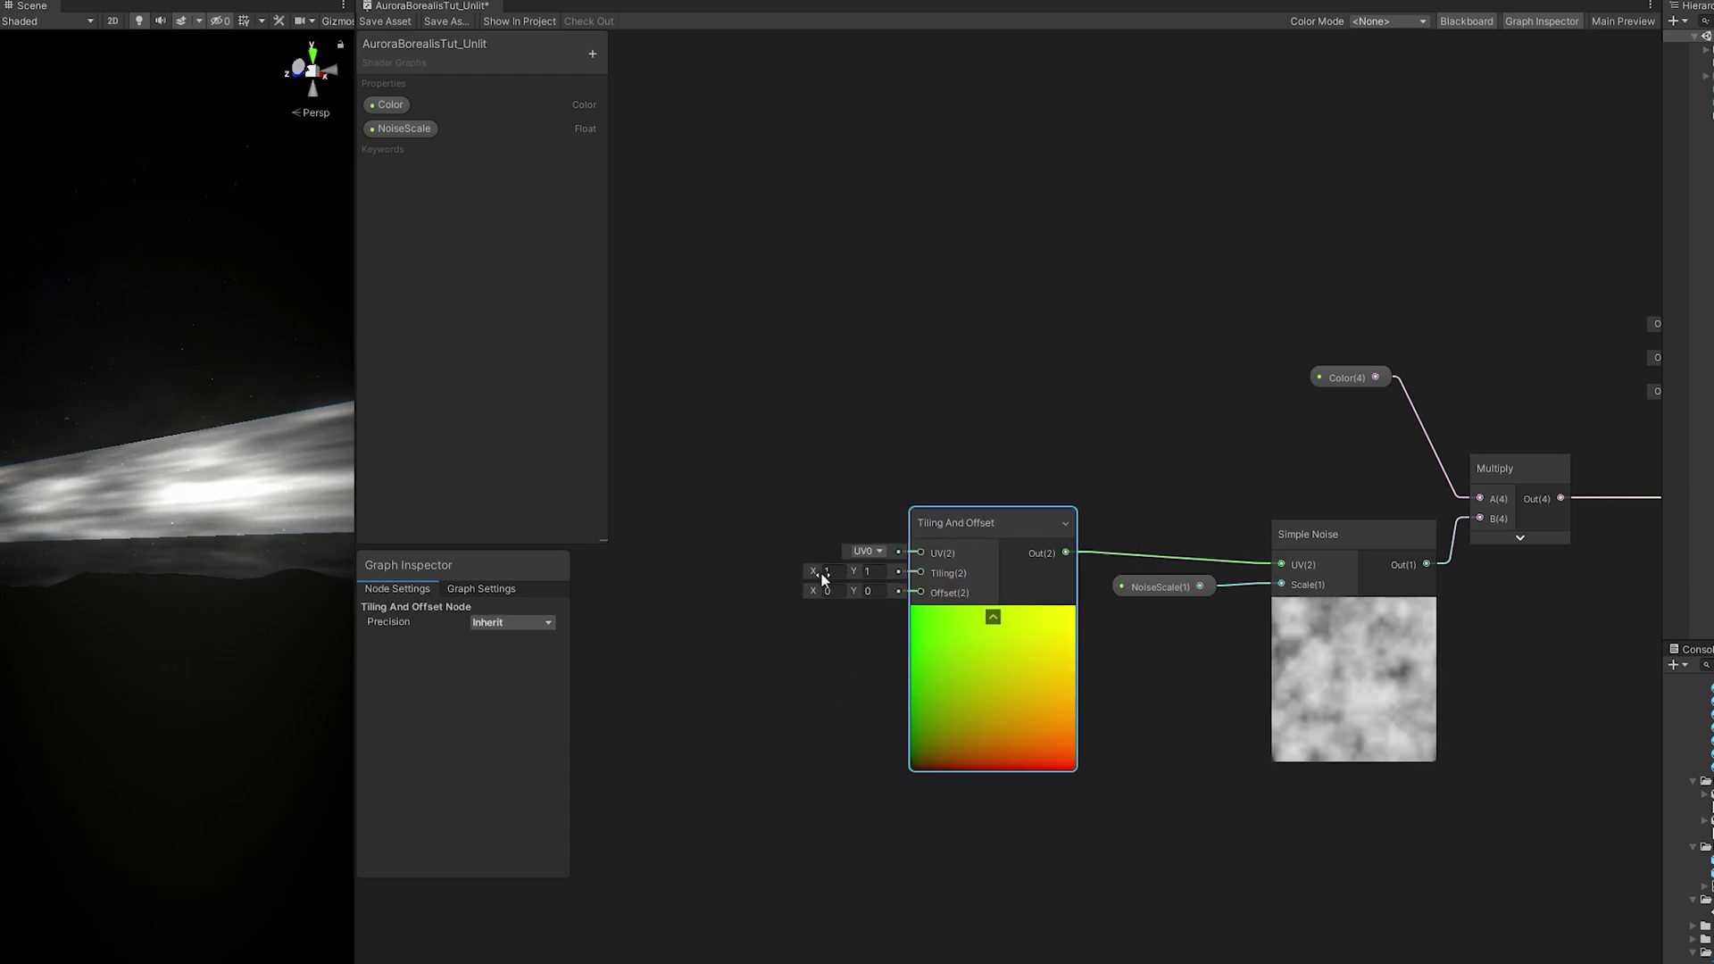
left_click_drag(823, 578, 982, 566)
key("ctrl+z")
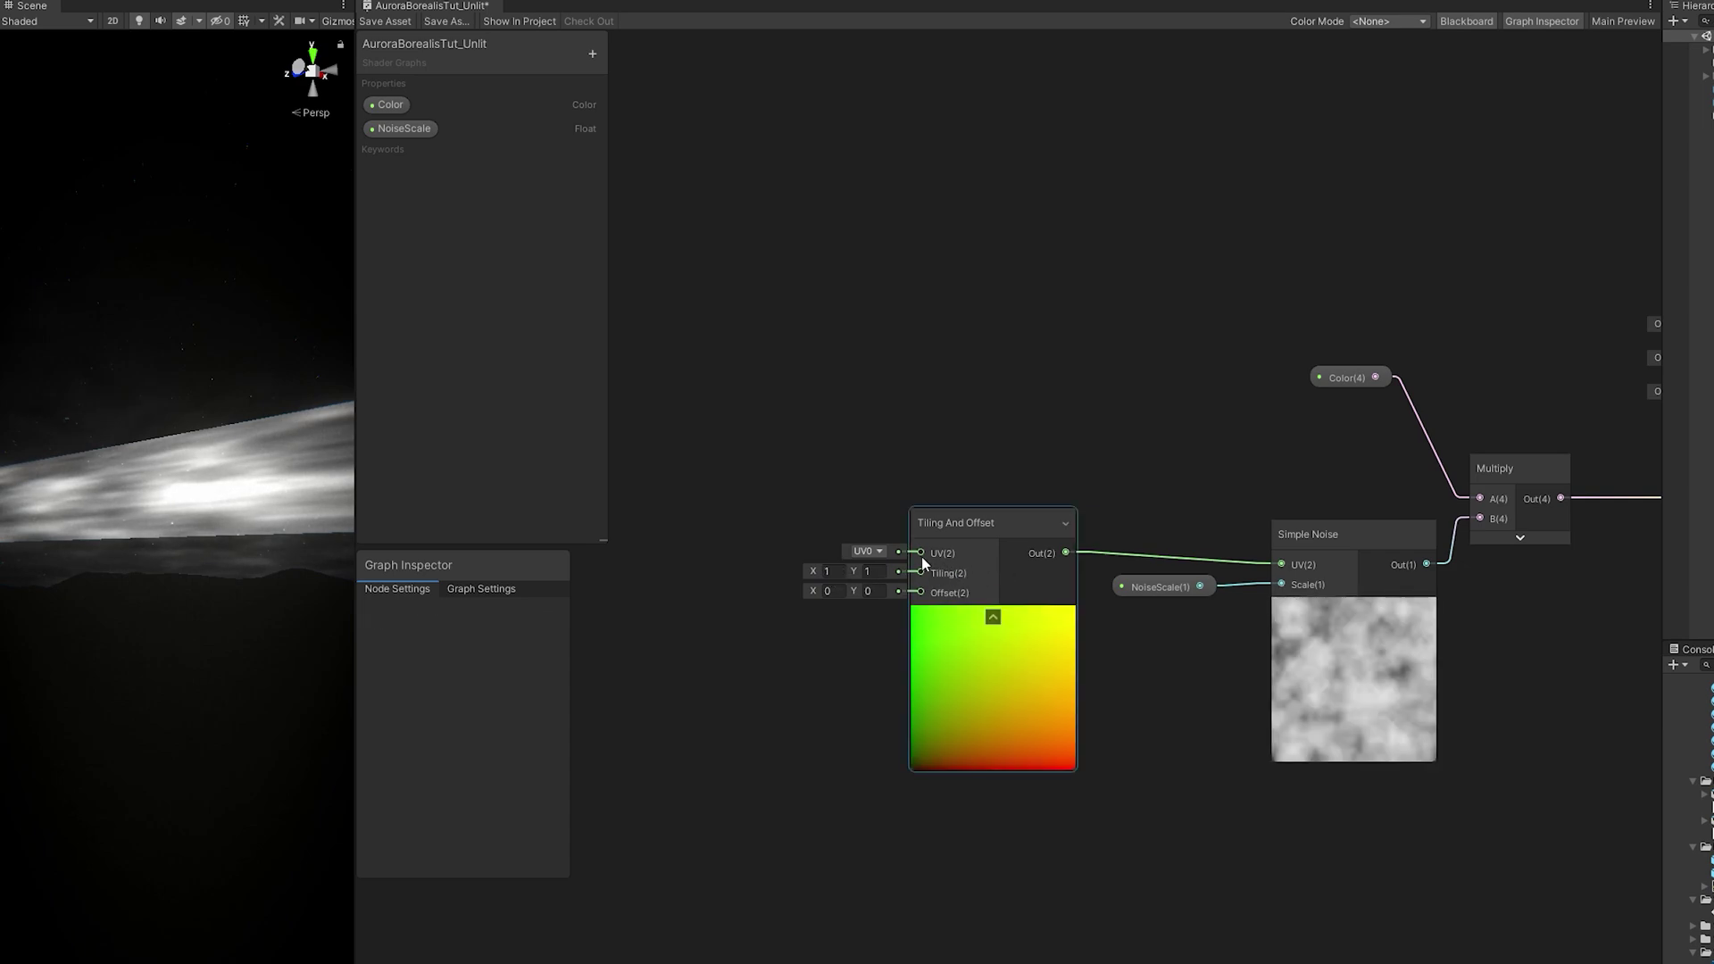
Add a Vector 2 property named NoiseTiling with default X 1, Y 1 and connect it to the Tiling input.
left_click(592, 53)
left_click(641, 84)
type("NoiseTiling")
key("Return")
left_click_drag(403, 152, 725, 348)
left_click_drag(685, 589, 920, 572)
left_click_drag(756, 577, 762, 569)
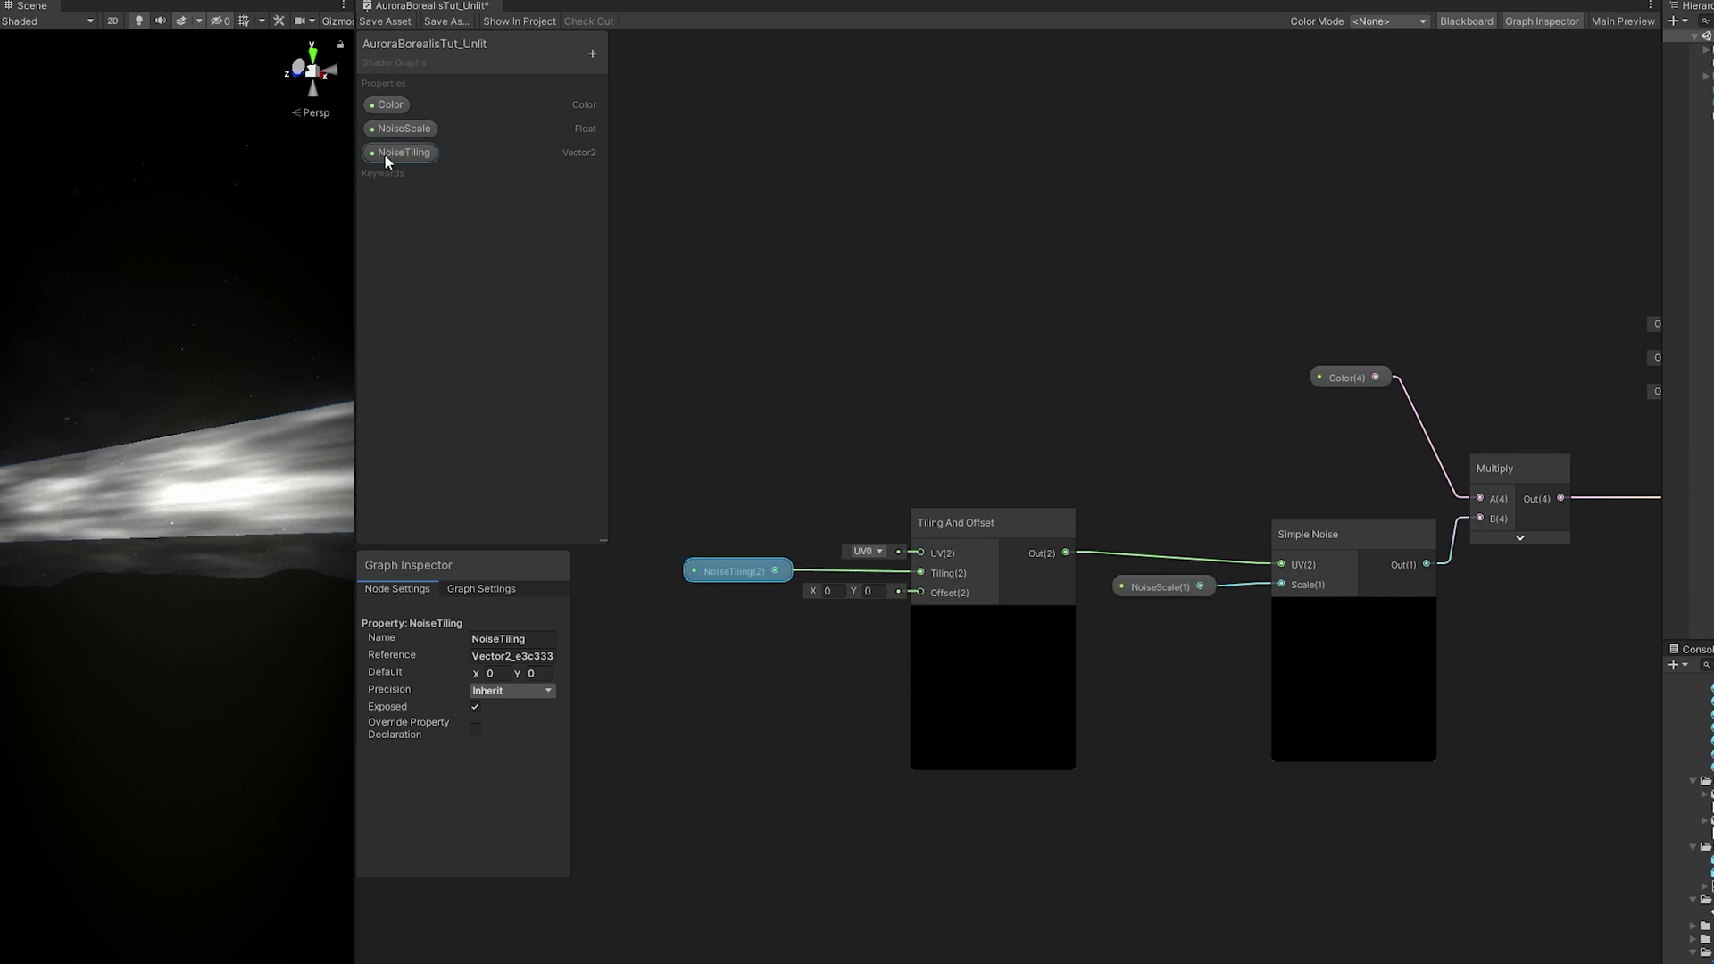
type("1")
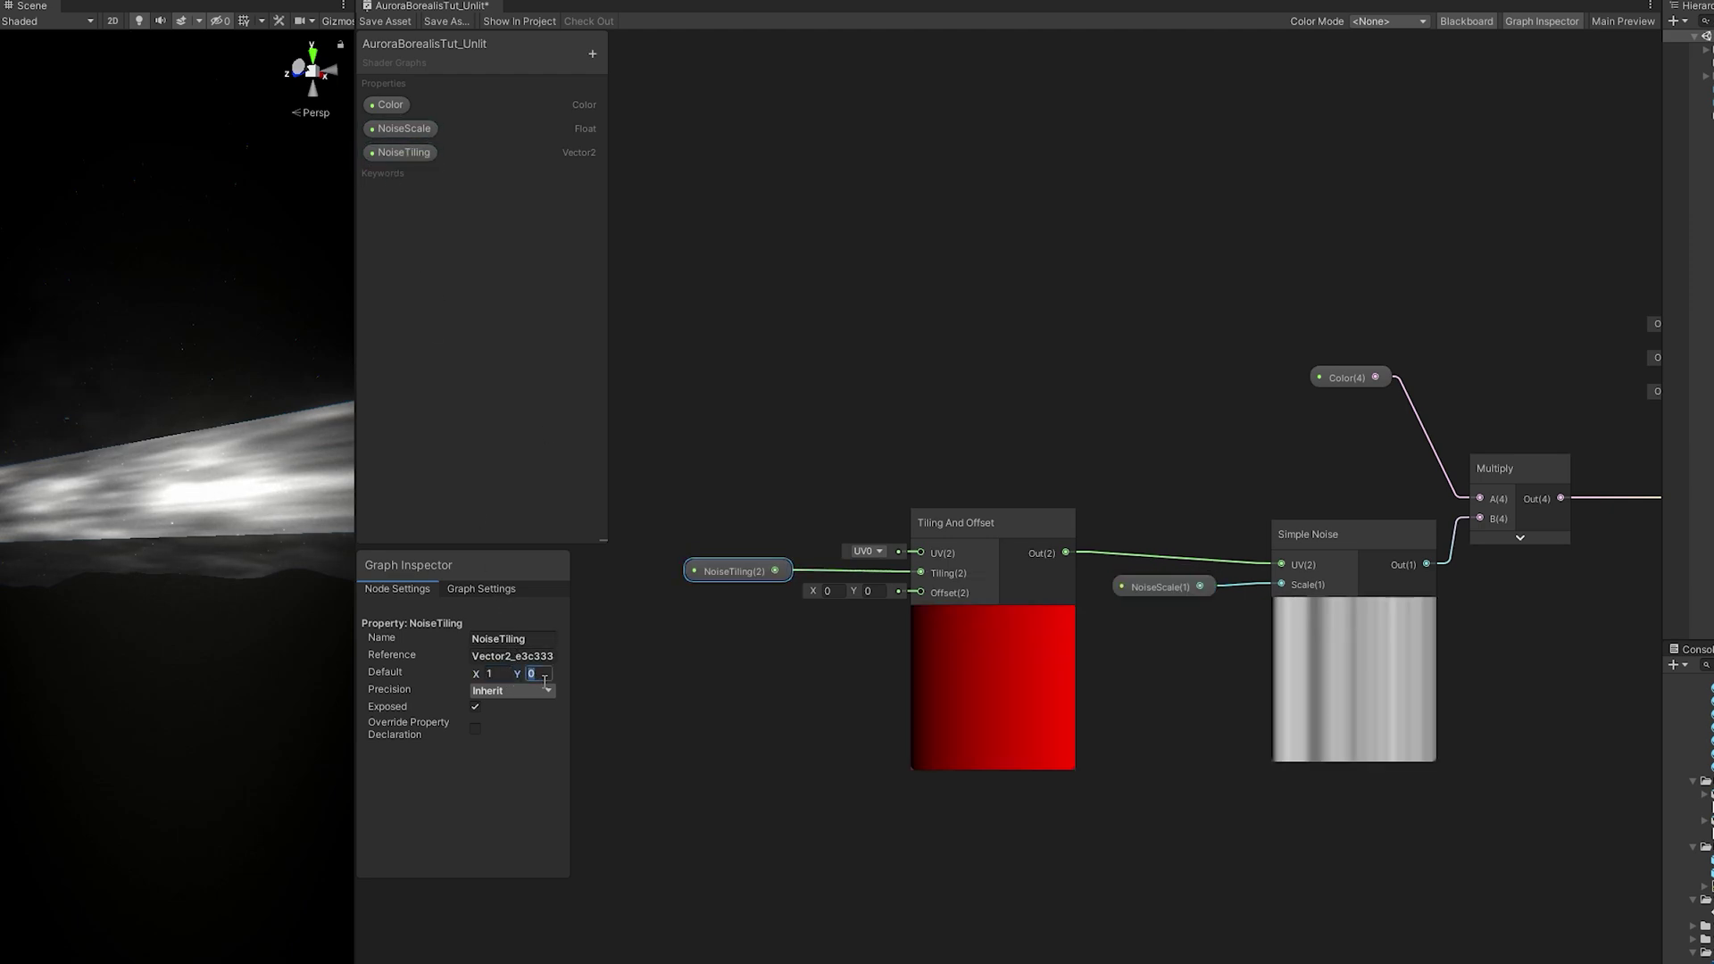
type("1")
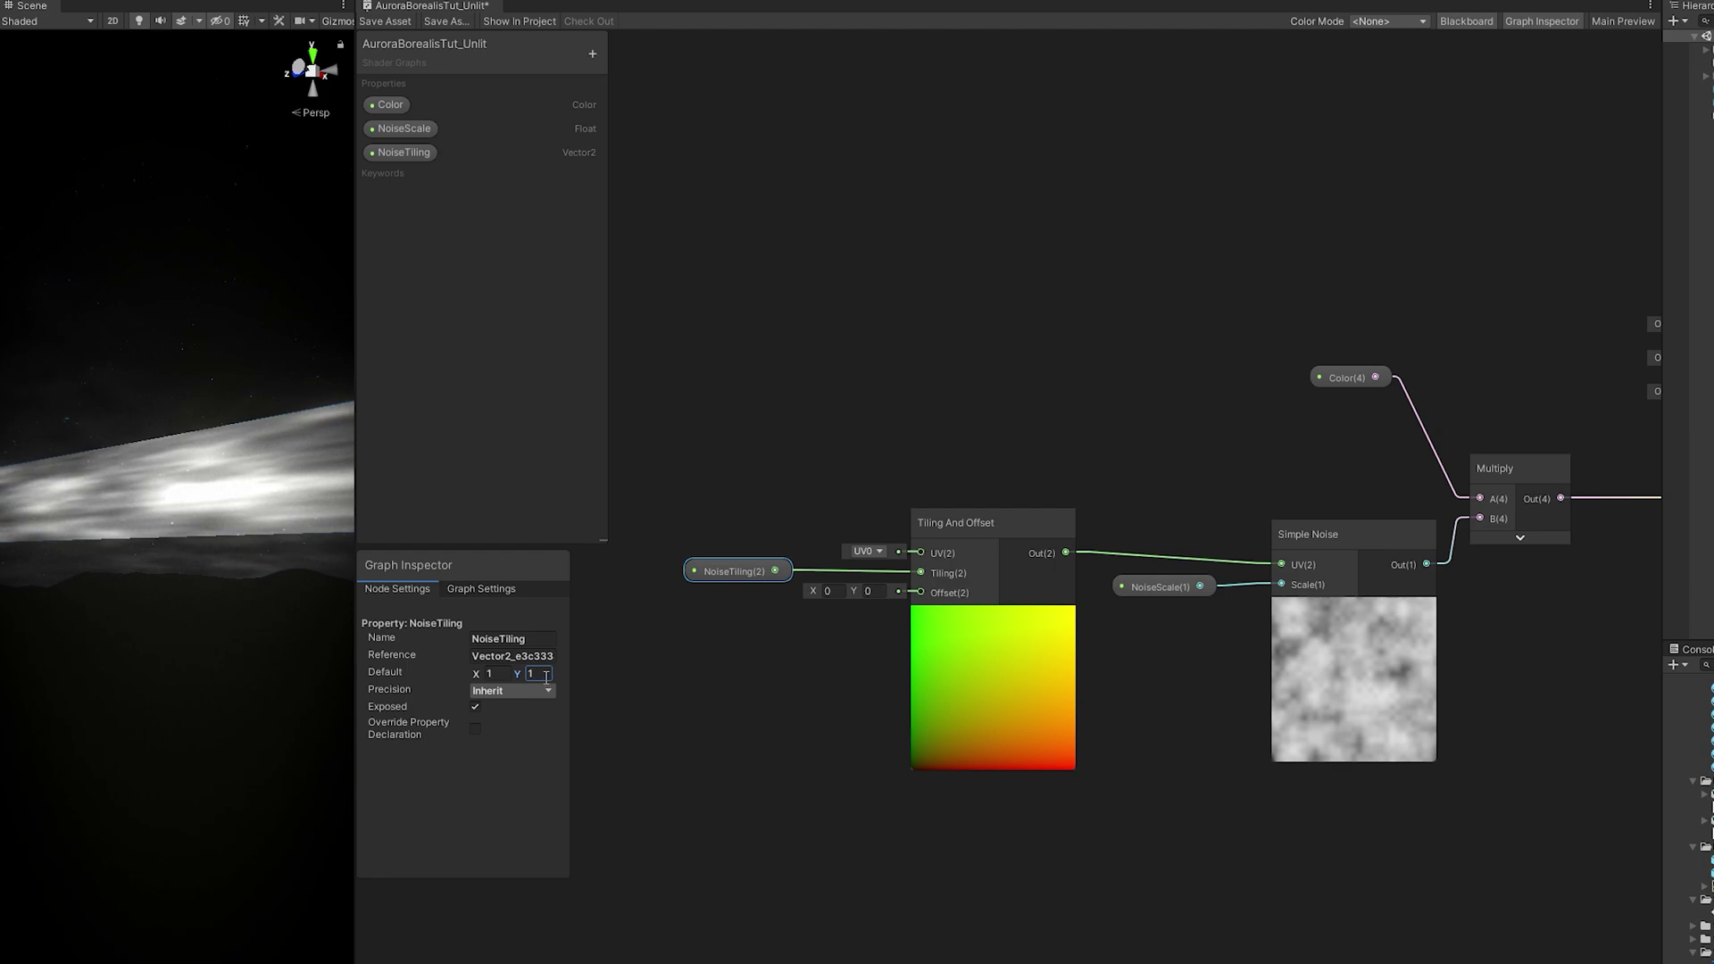
Add a Vector 2 property named NoiseSpeed and place it in the graph.
middle_click_drag(778, 457, 978, 332)
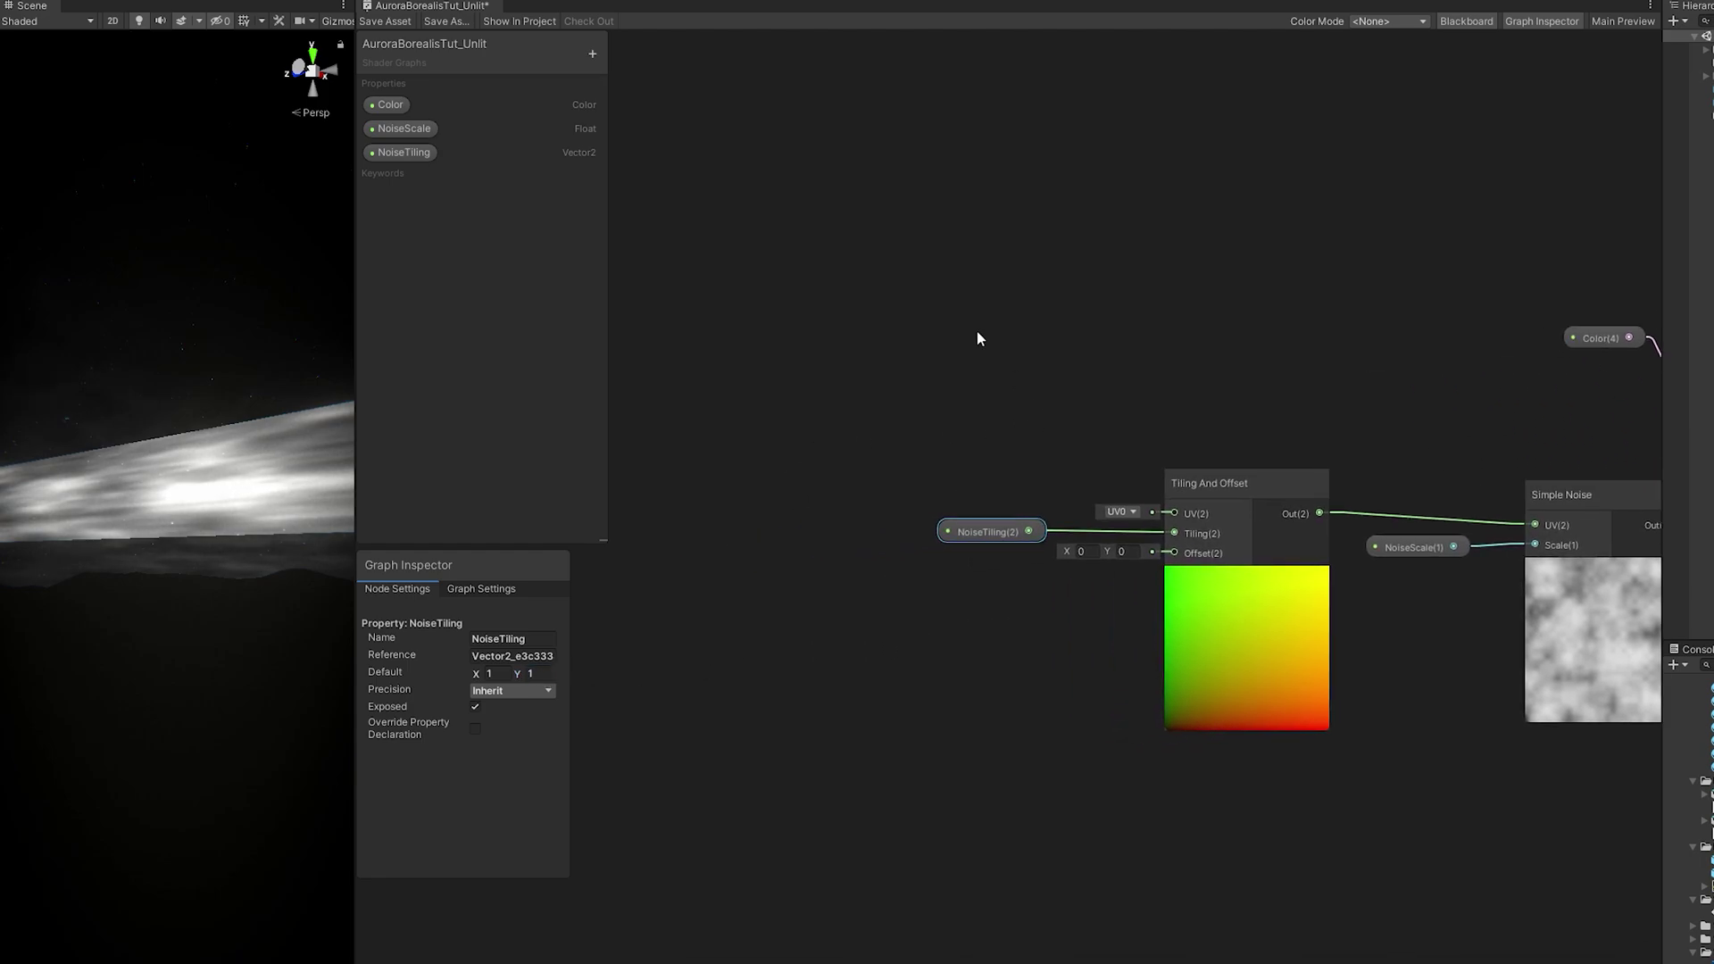
left_click(593, 53)
left_click(618, 86)
type("NoiseSpeed")
key("Return")
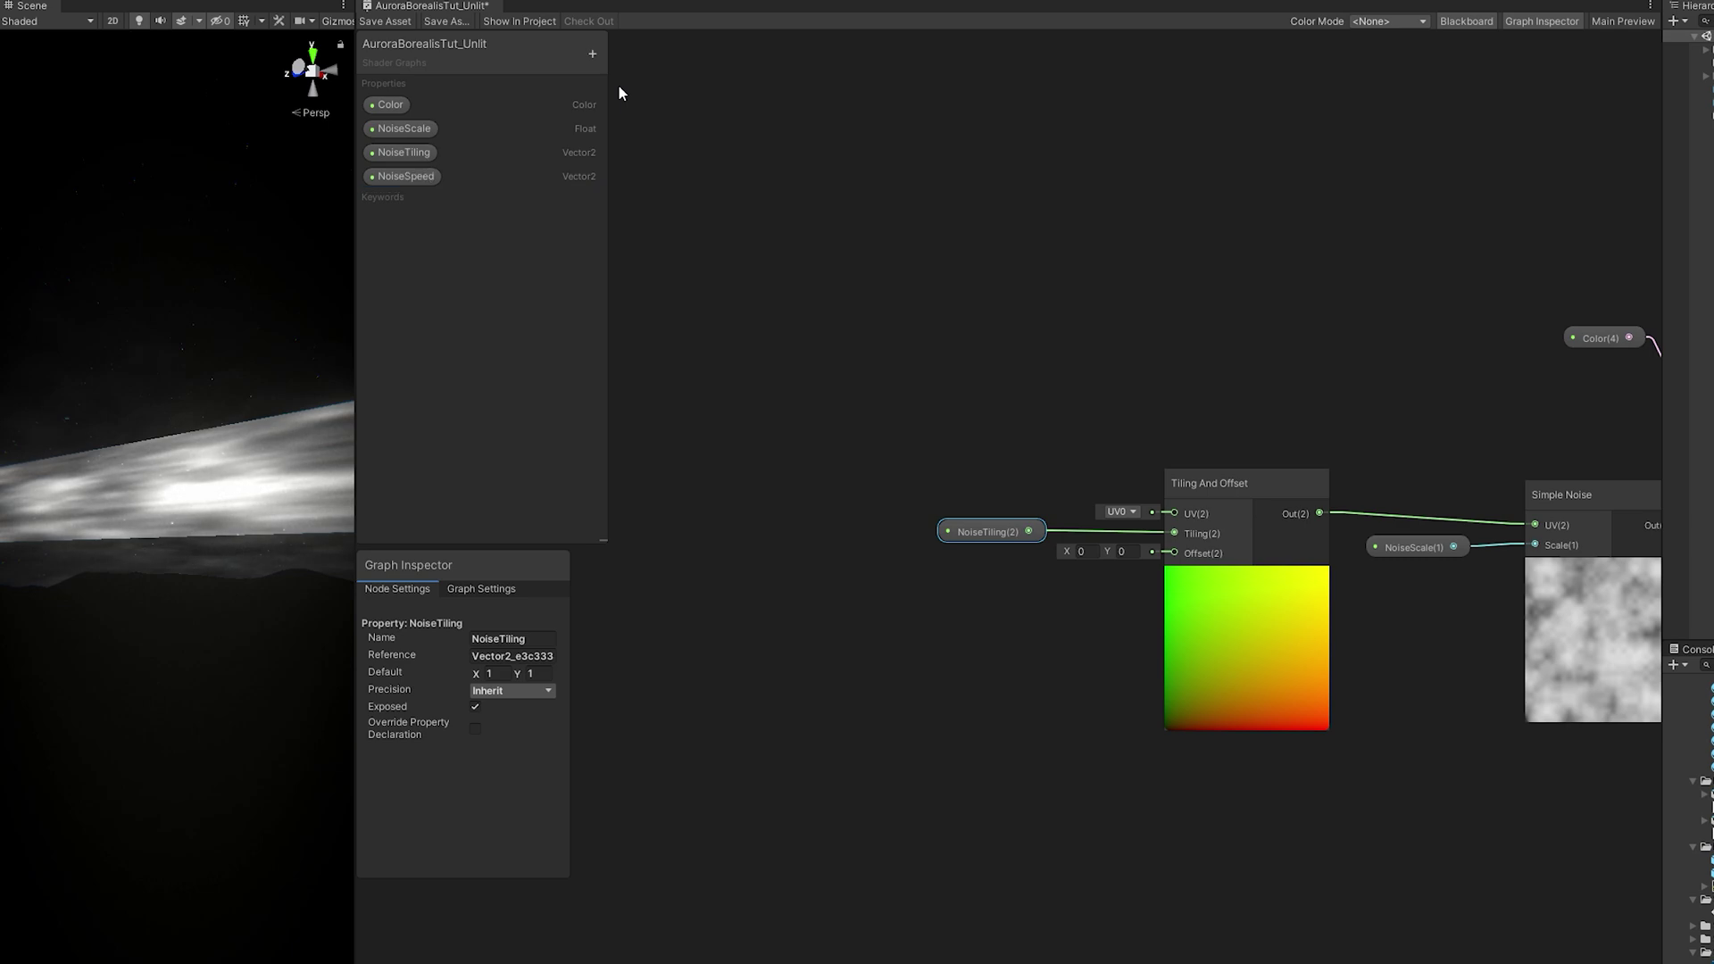
left_click_drag(406, 176, 701, 351)
middle_click_drag(729, 537, 829, 514)
Add a Time node and a Multiply node, connecting NoiseSpeed to A and Time to B, and collapse the Multiply preview.
left_click(758, 511)
key("space")
type("time")
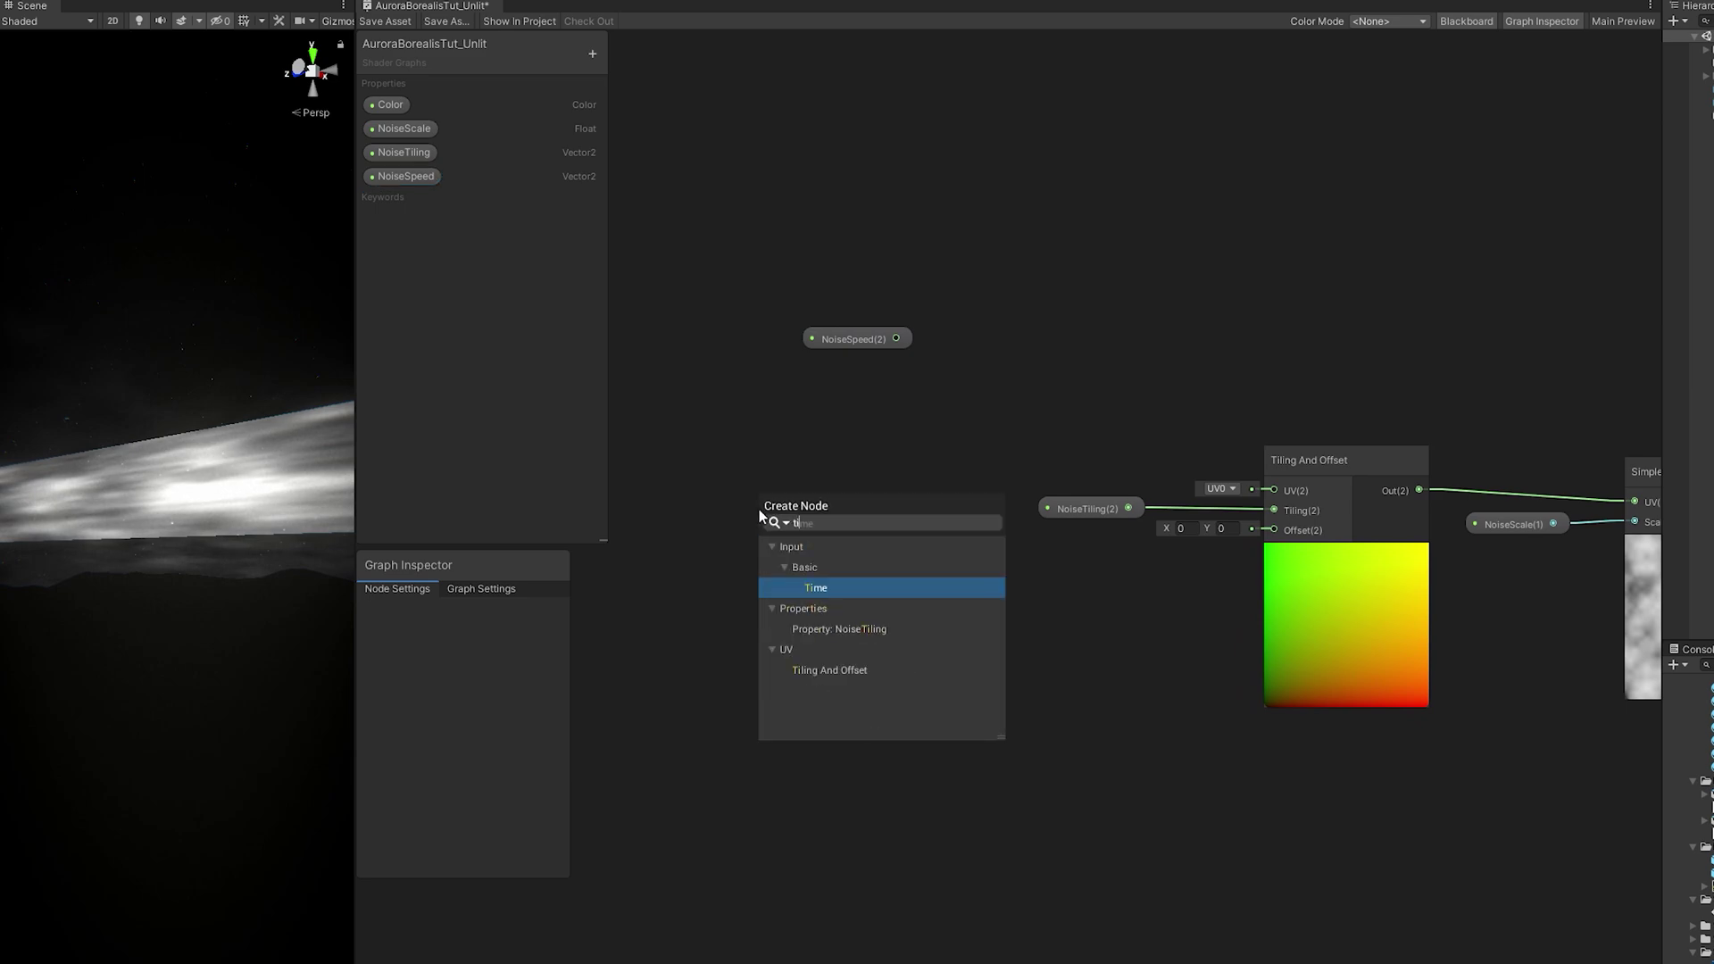
key("Return")
left_click_drag(853, 575, 955, 522)
type("mul")
left_click(1011, 615)
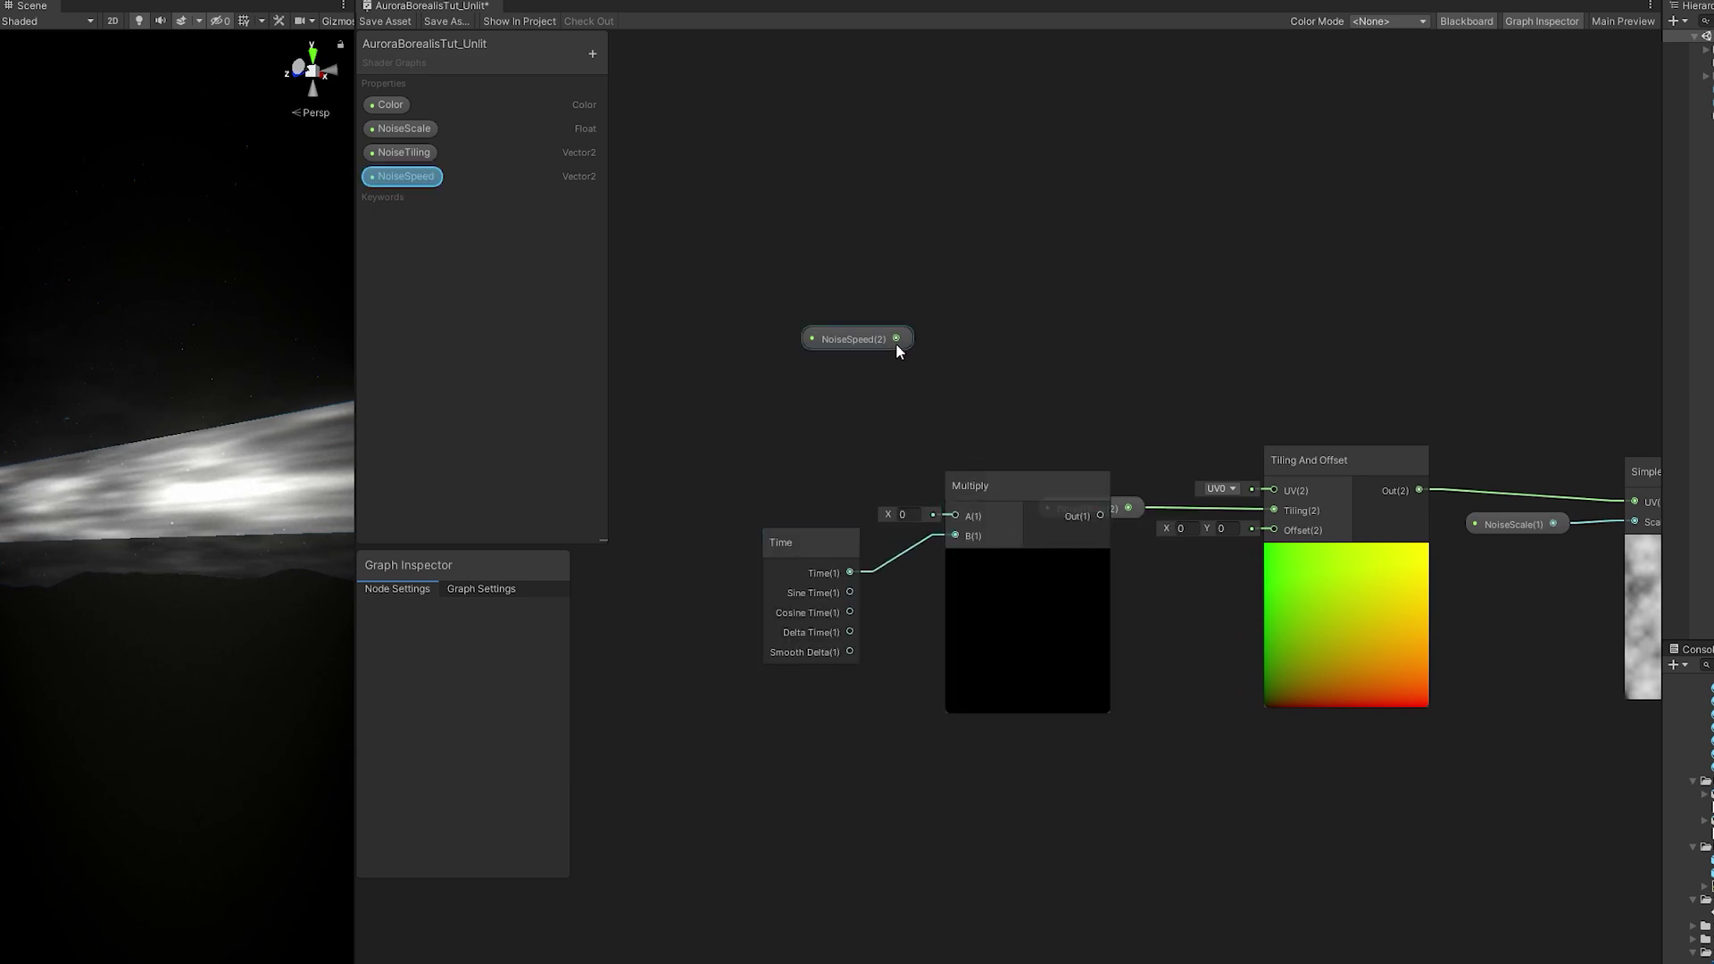
left_click_drag(895, 338, 801, 473)
left_click(1027, 559)
Reset the Tiling And Offset node's Offset X to 0 and connect the speed Multiply output to Offset.
middle_click_drag(1169, 547, 930, 516)
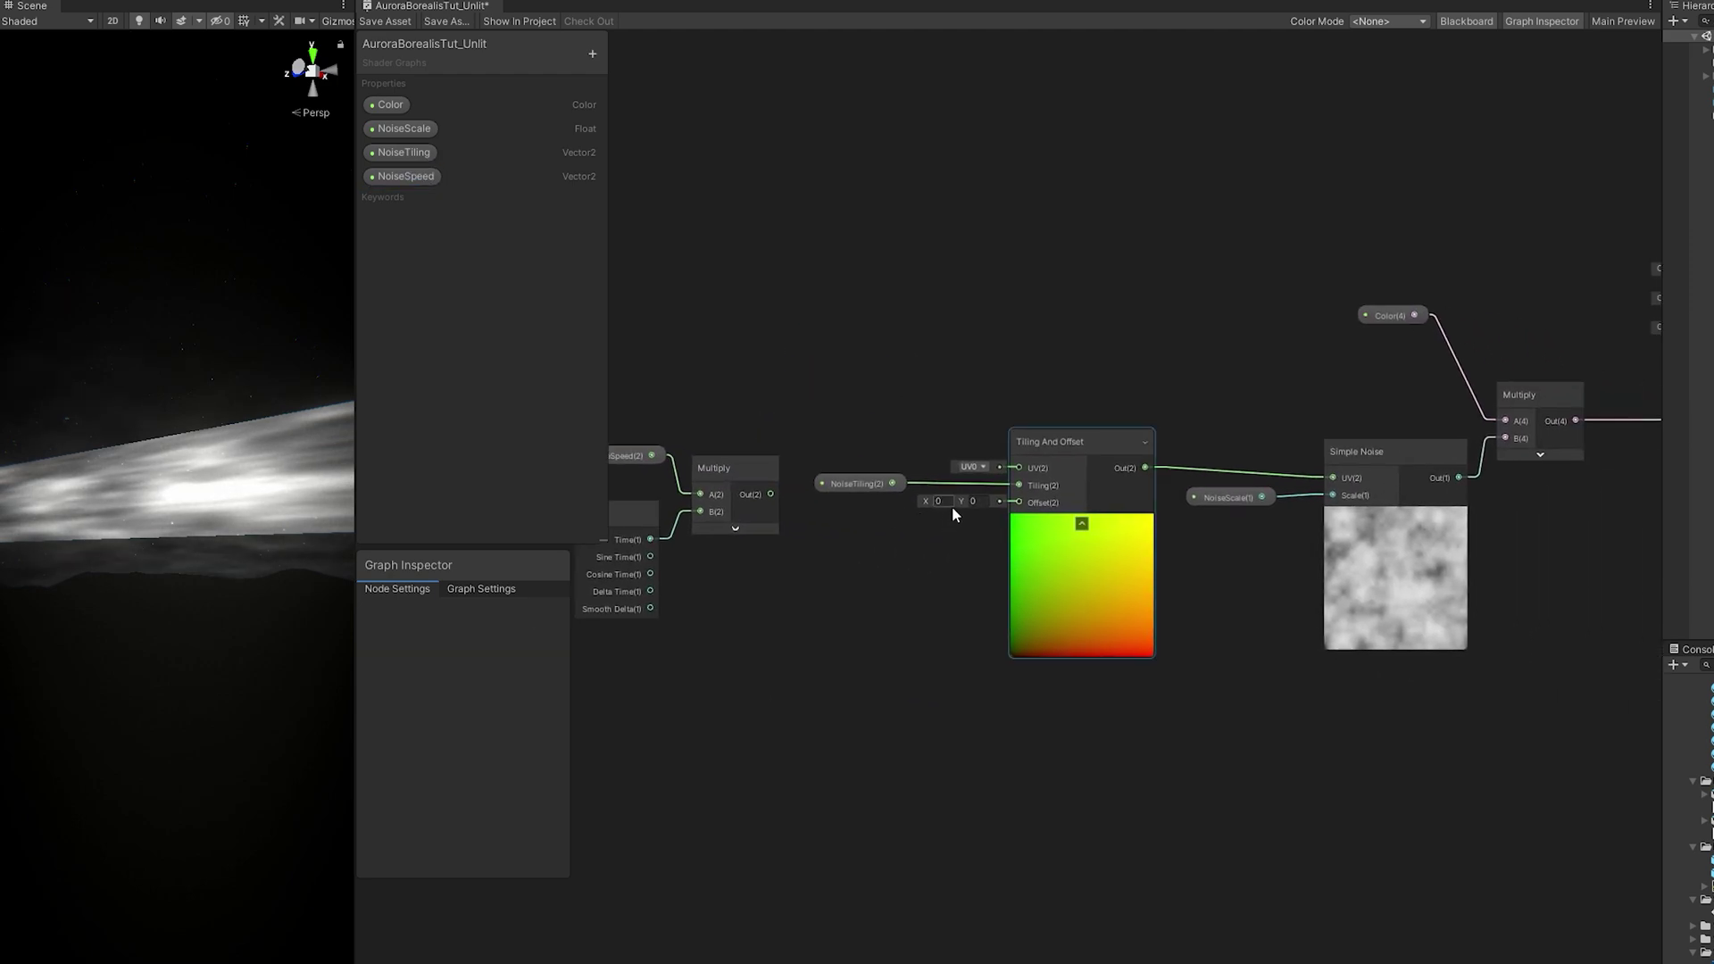
left_click_drag(927, 501, 1017, 494)
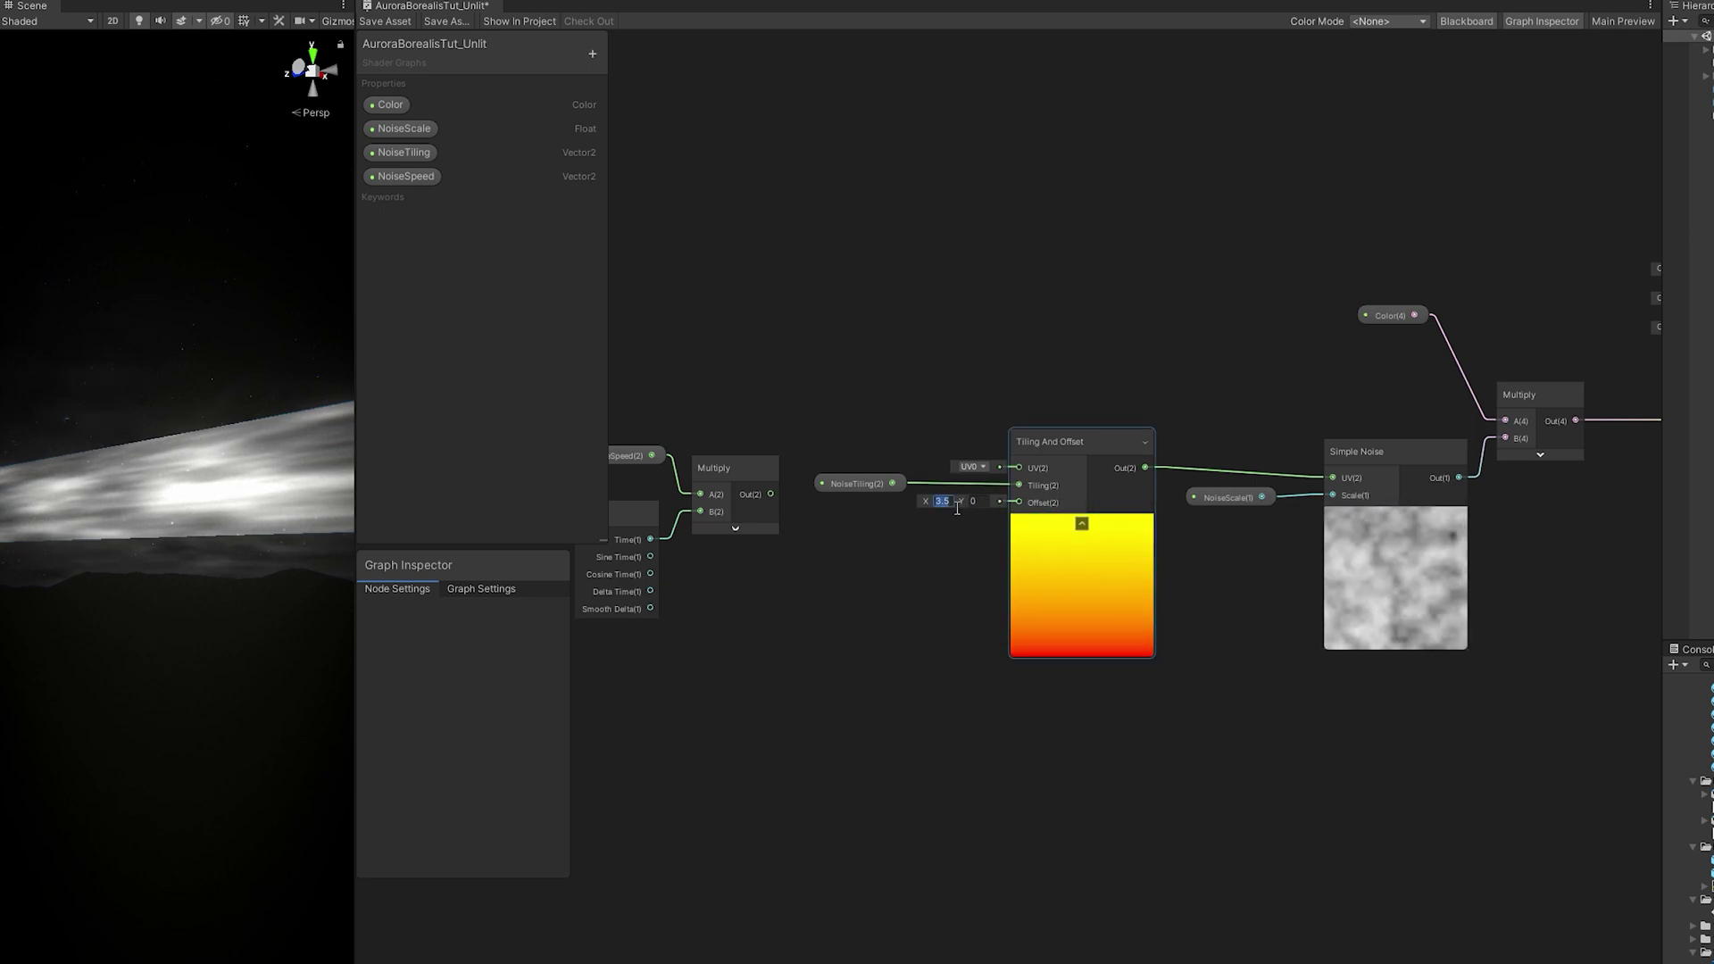
type("0")
left_click_drag(770, 494, 1019, 505)
Arrange the NoiseSpeed, Time and Multiply nodes below NoiseTiling and save the shader graph.
middle_click_drag(897, 584, 1017, 598)
left_click_drag(864, 633, 745, 462)
left_click_drag(851, 477, 982, 550)
middle_click_drag(1024, 348, 848, 347)
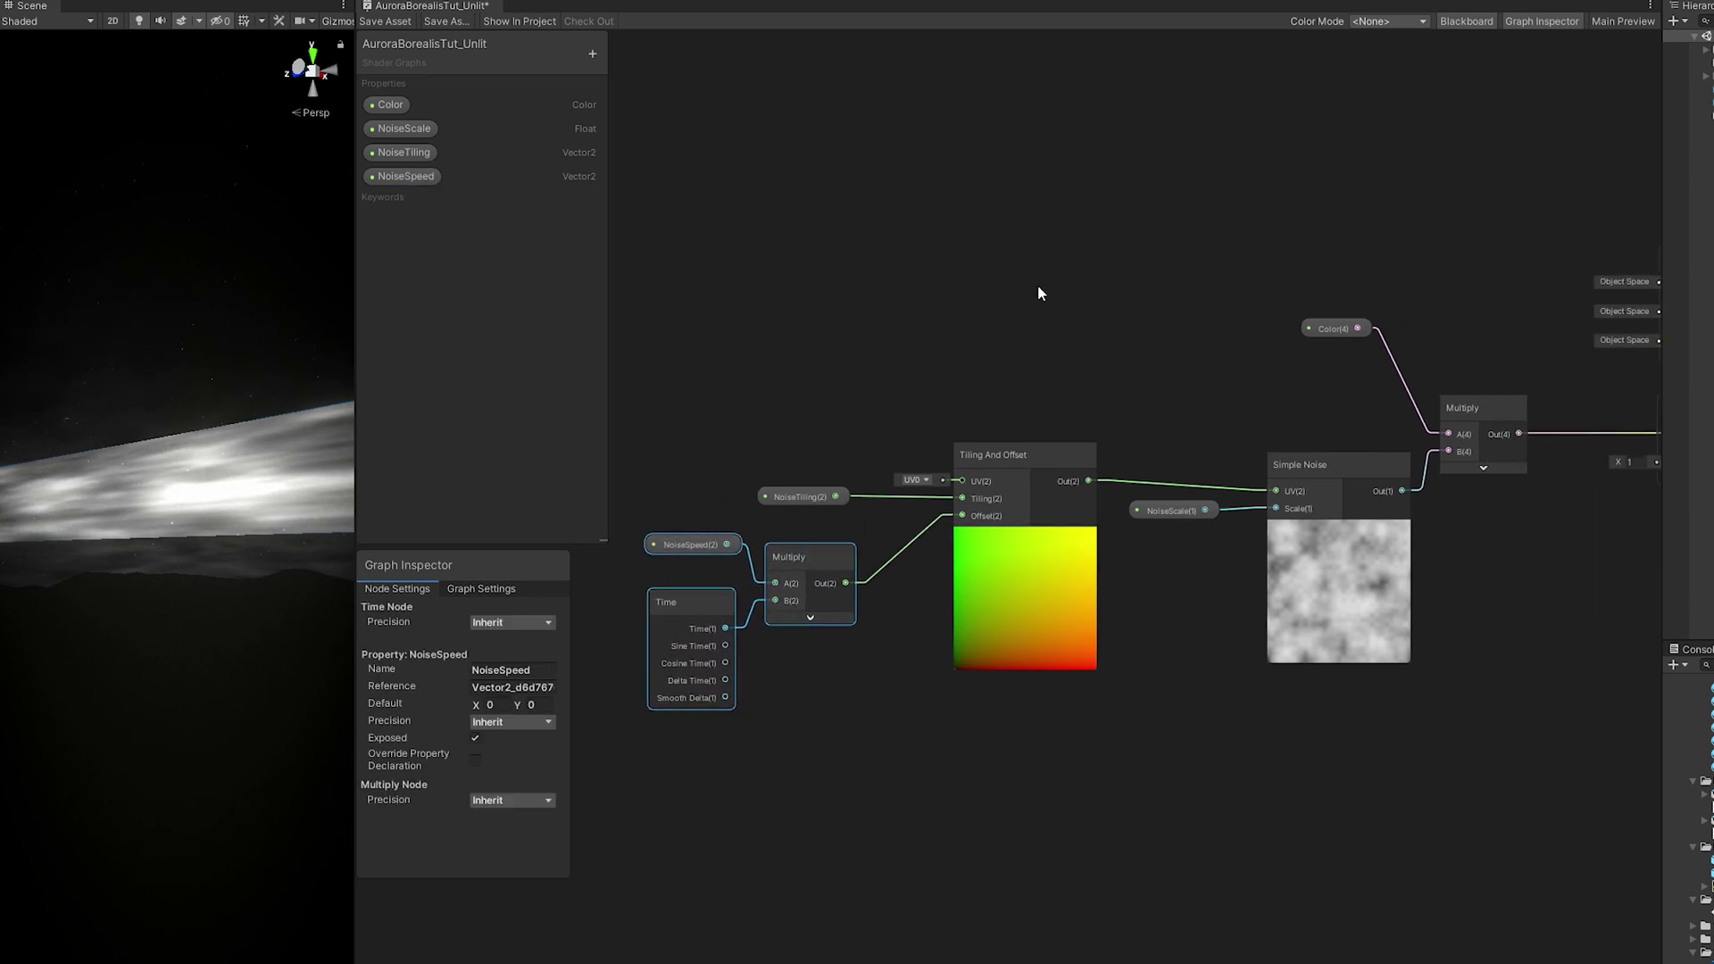
left_click(386, 27)
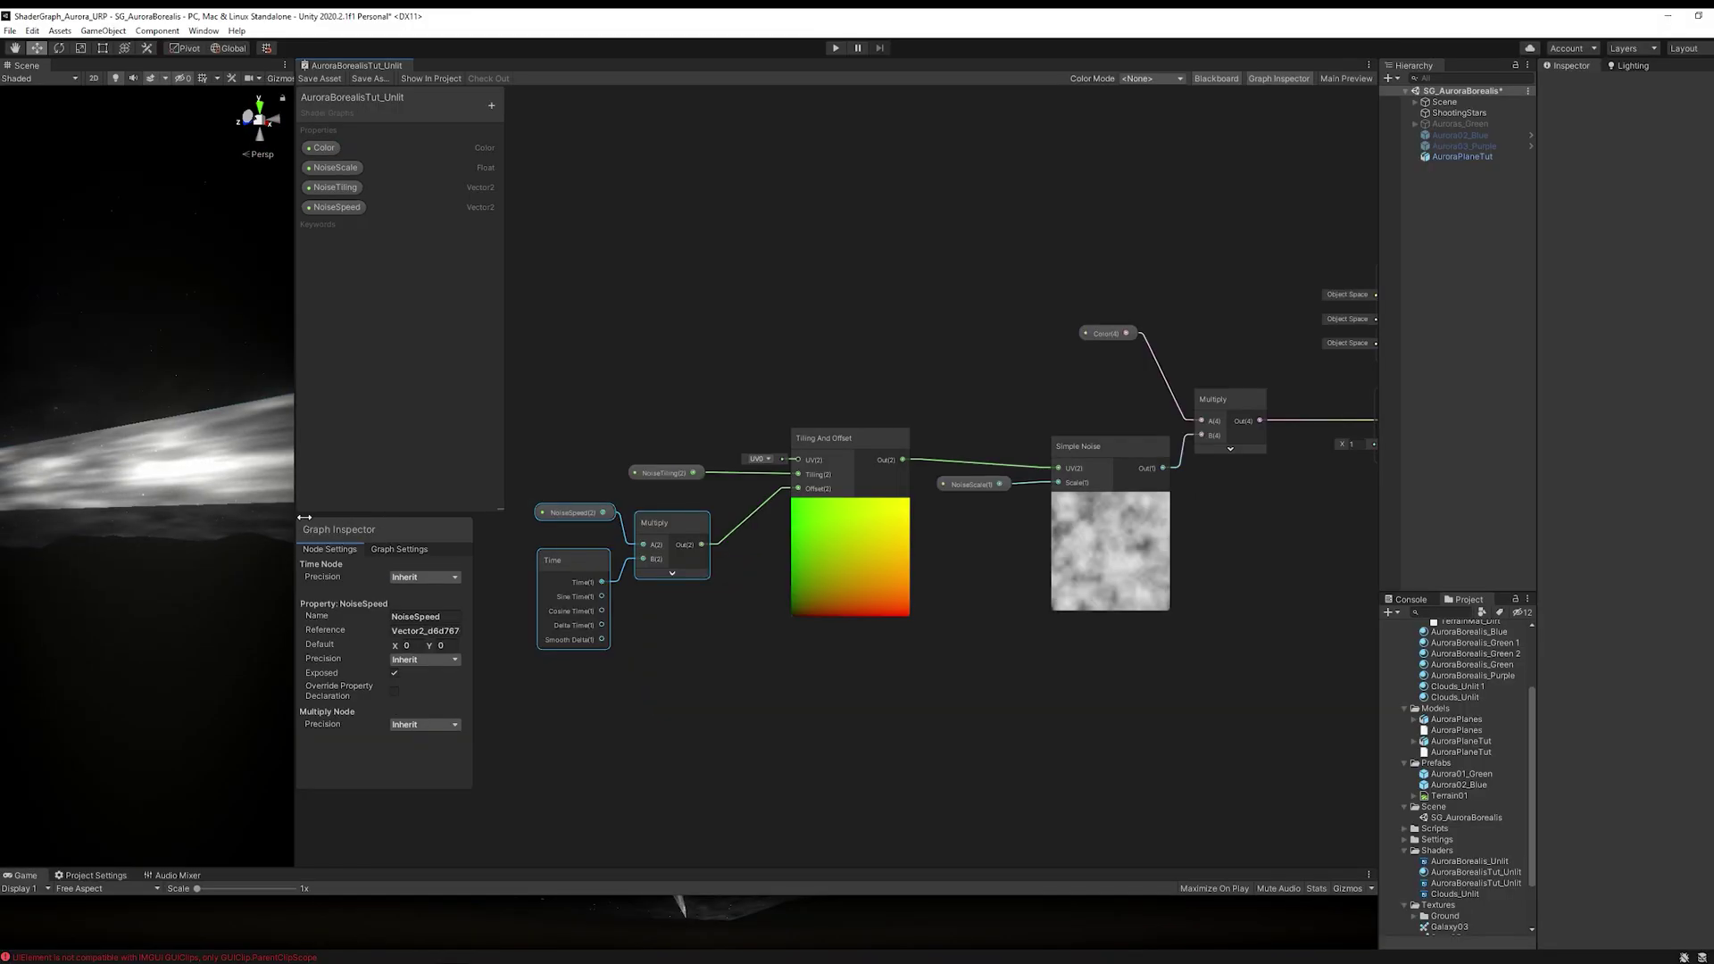
Set NoiseTiling on the AuroraPlaneTut material to X 7 and Y 0.1.
left_click_drag(293, 812, 1305, 740)
left_click(1458, 158)
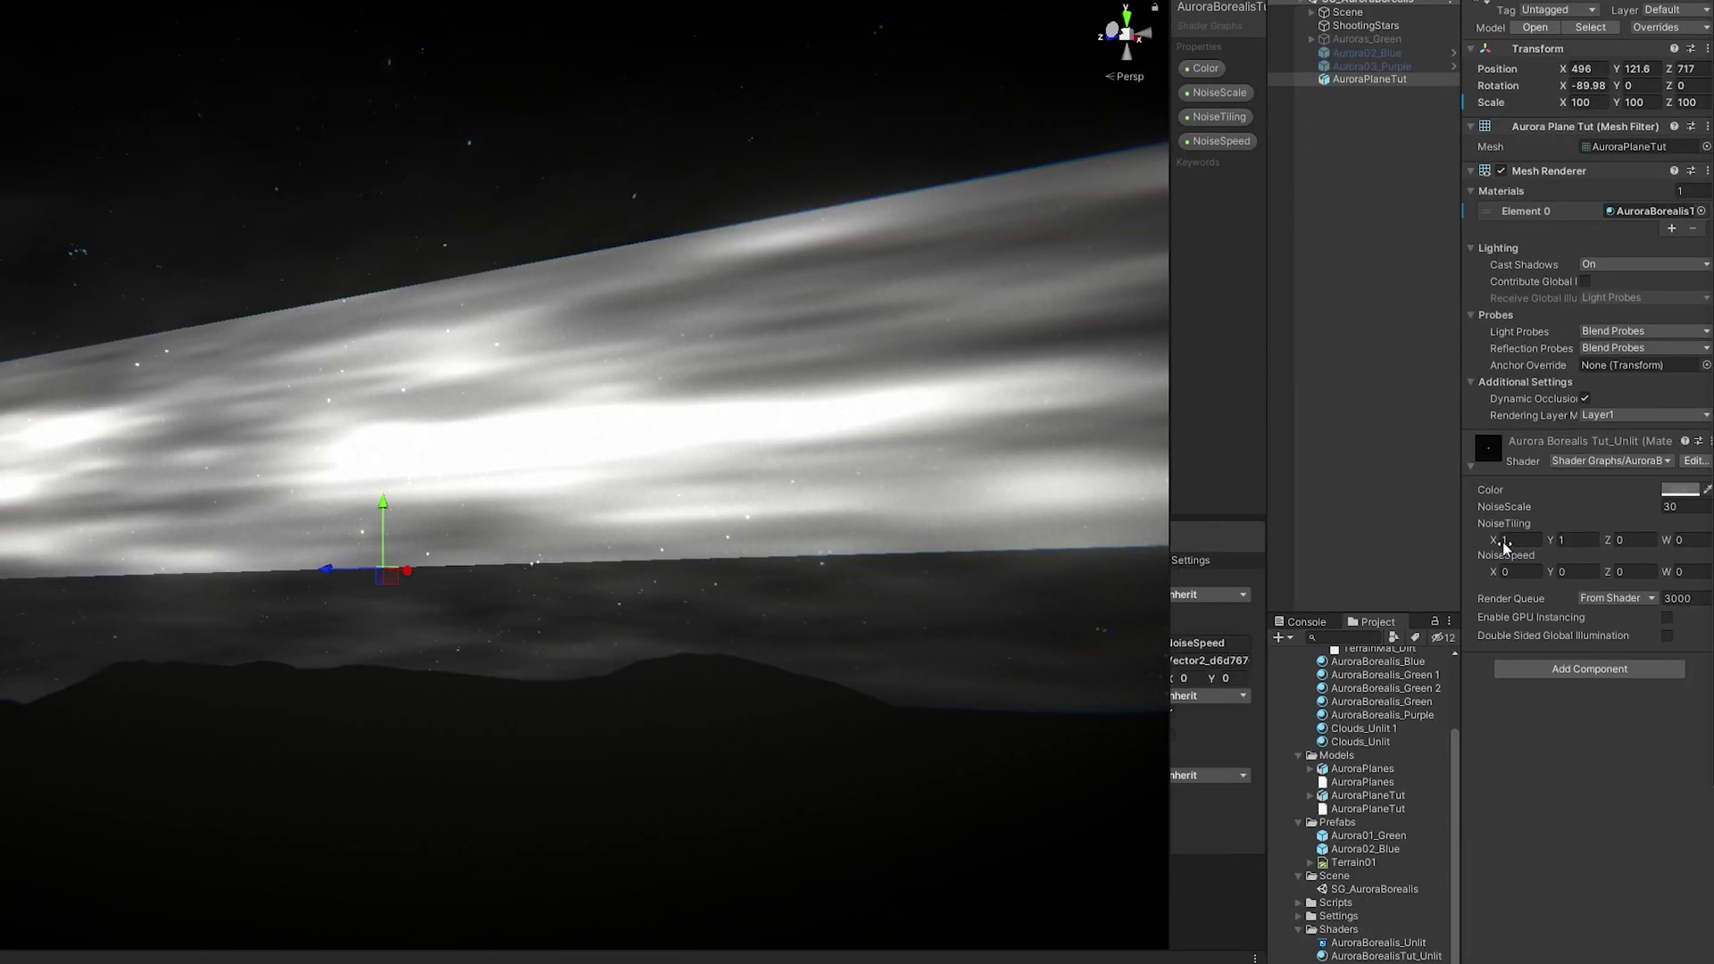
left_click_drag(1506, 546, 1565, 550)
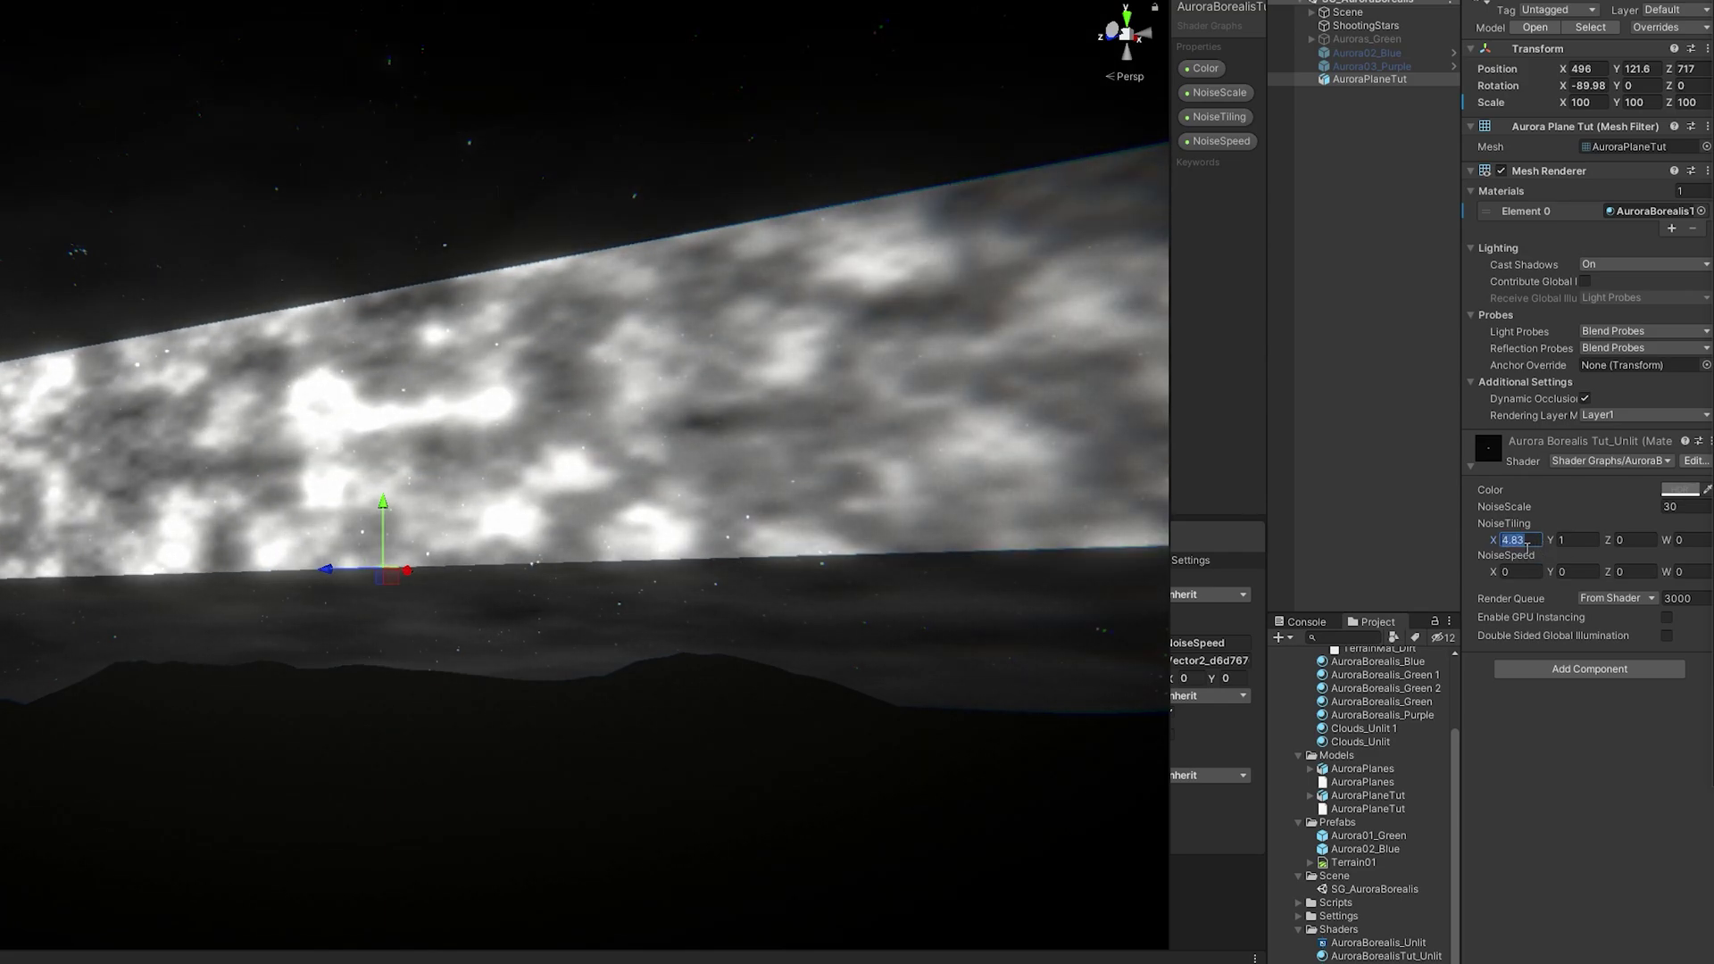
type("7")
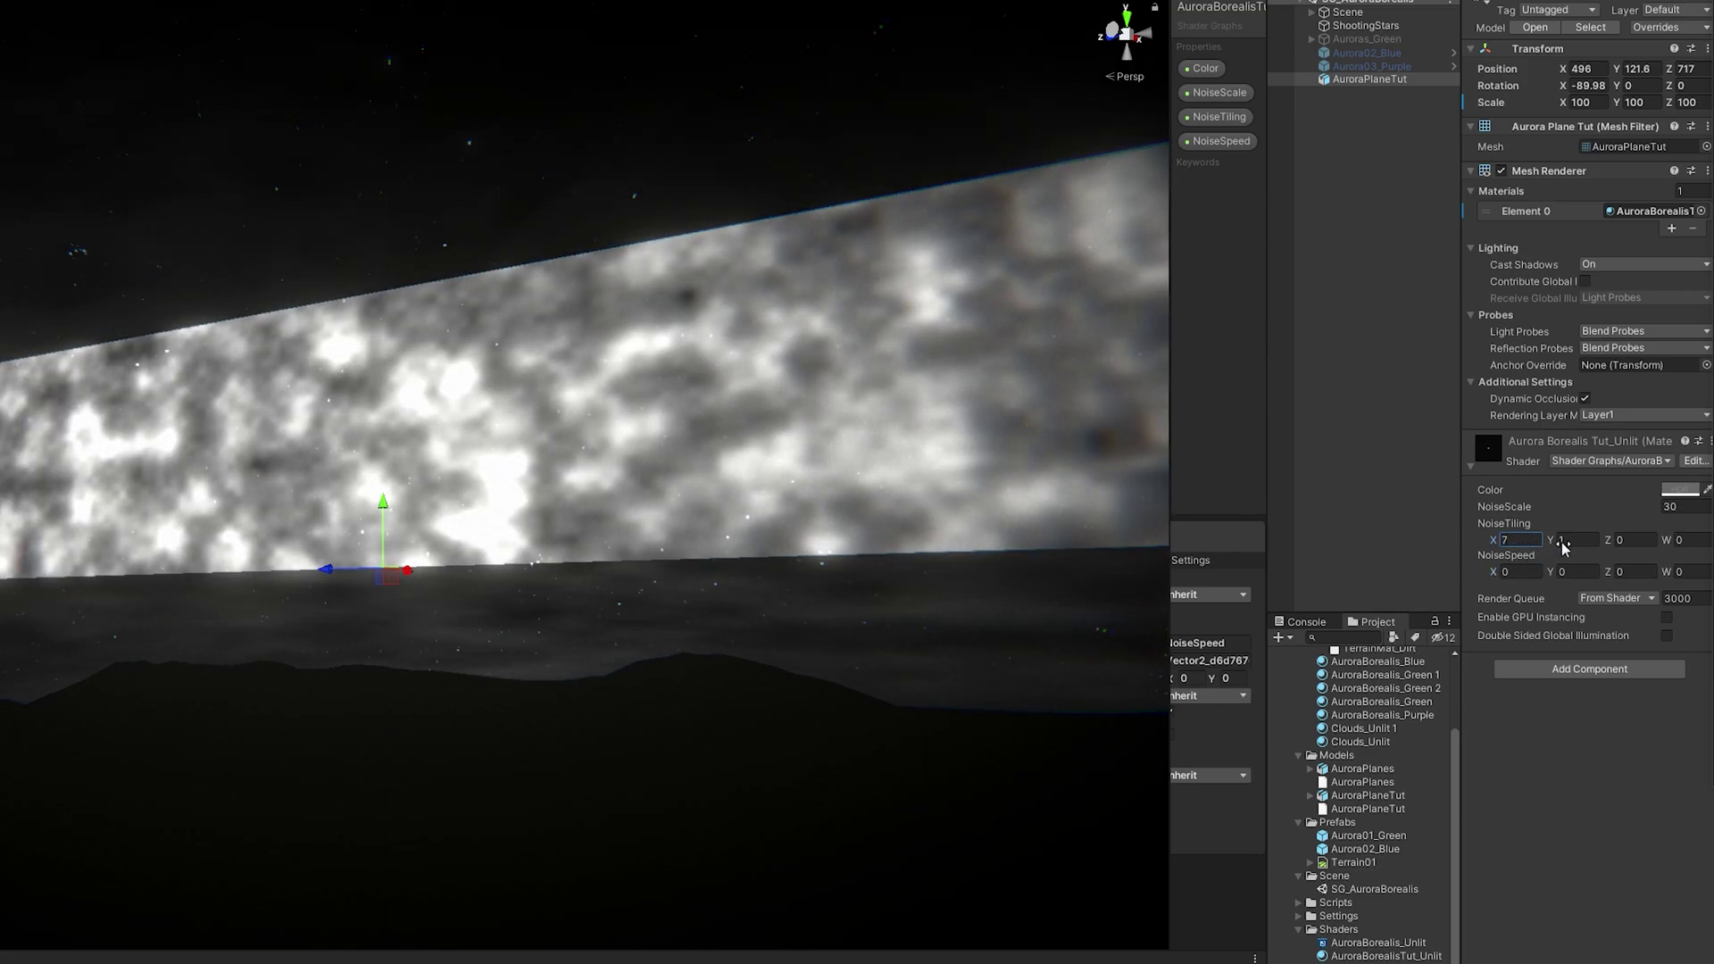
left_click_drag(1563, 547, 1525, 537)
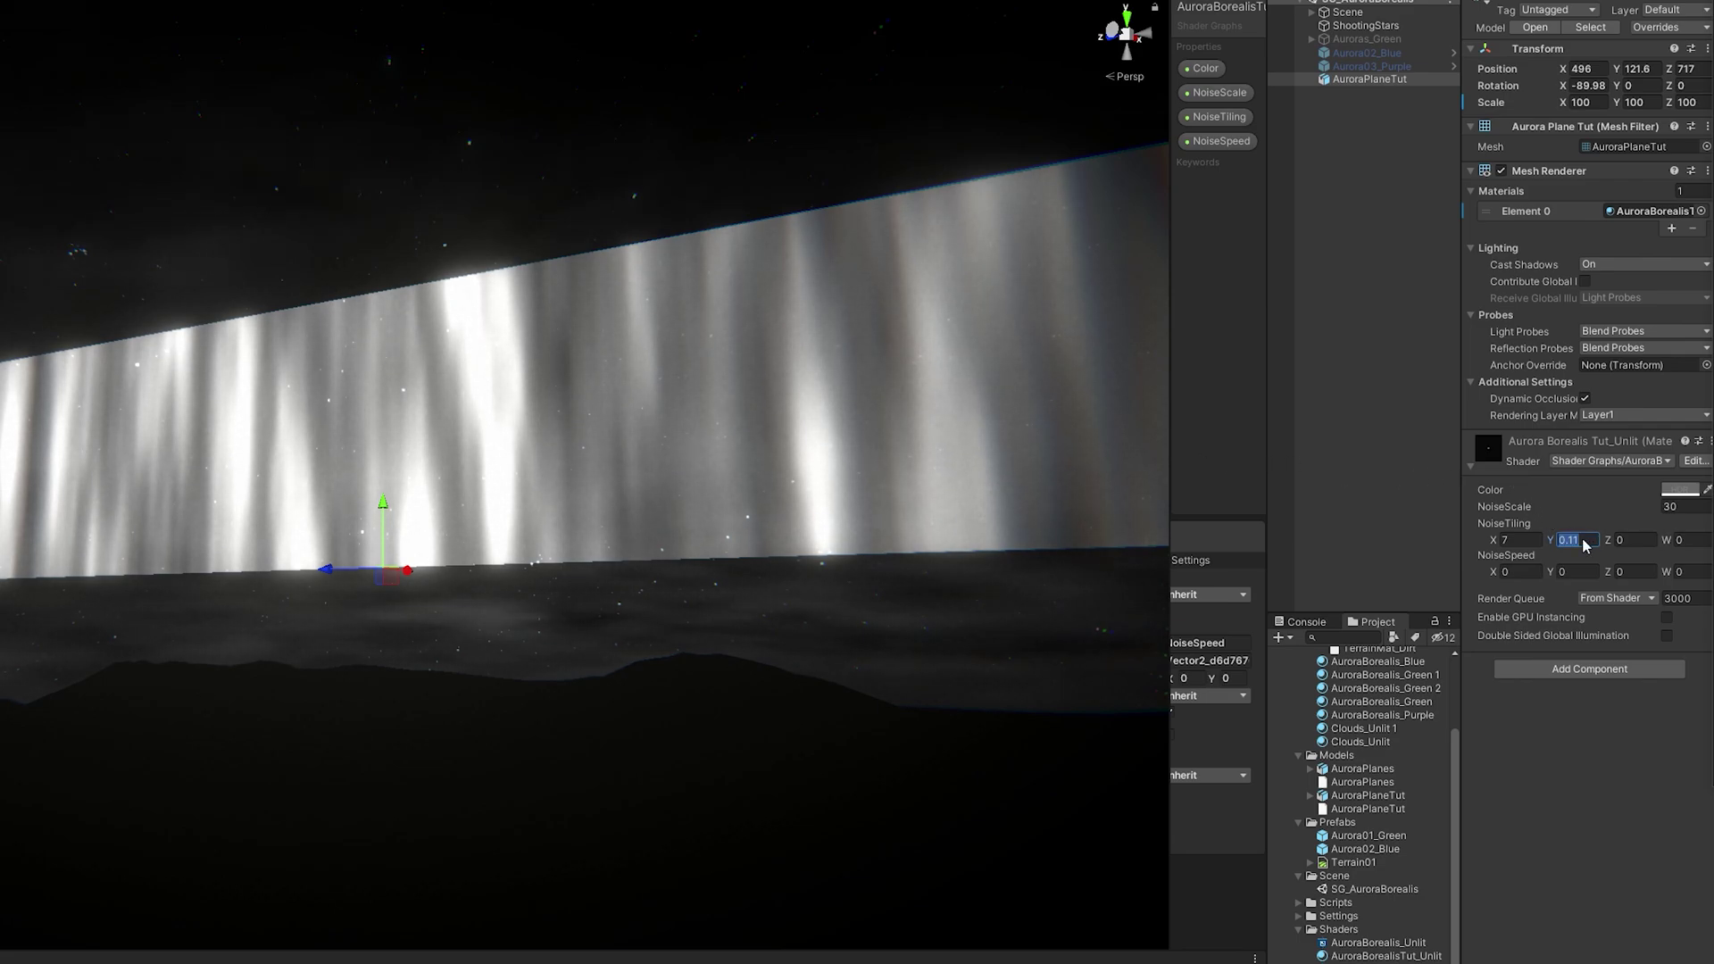
type("0.1")
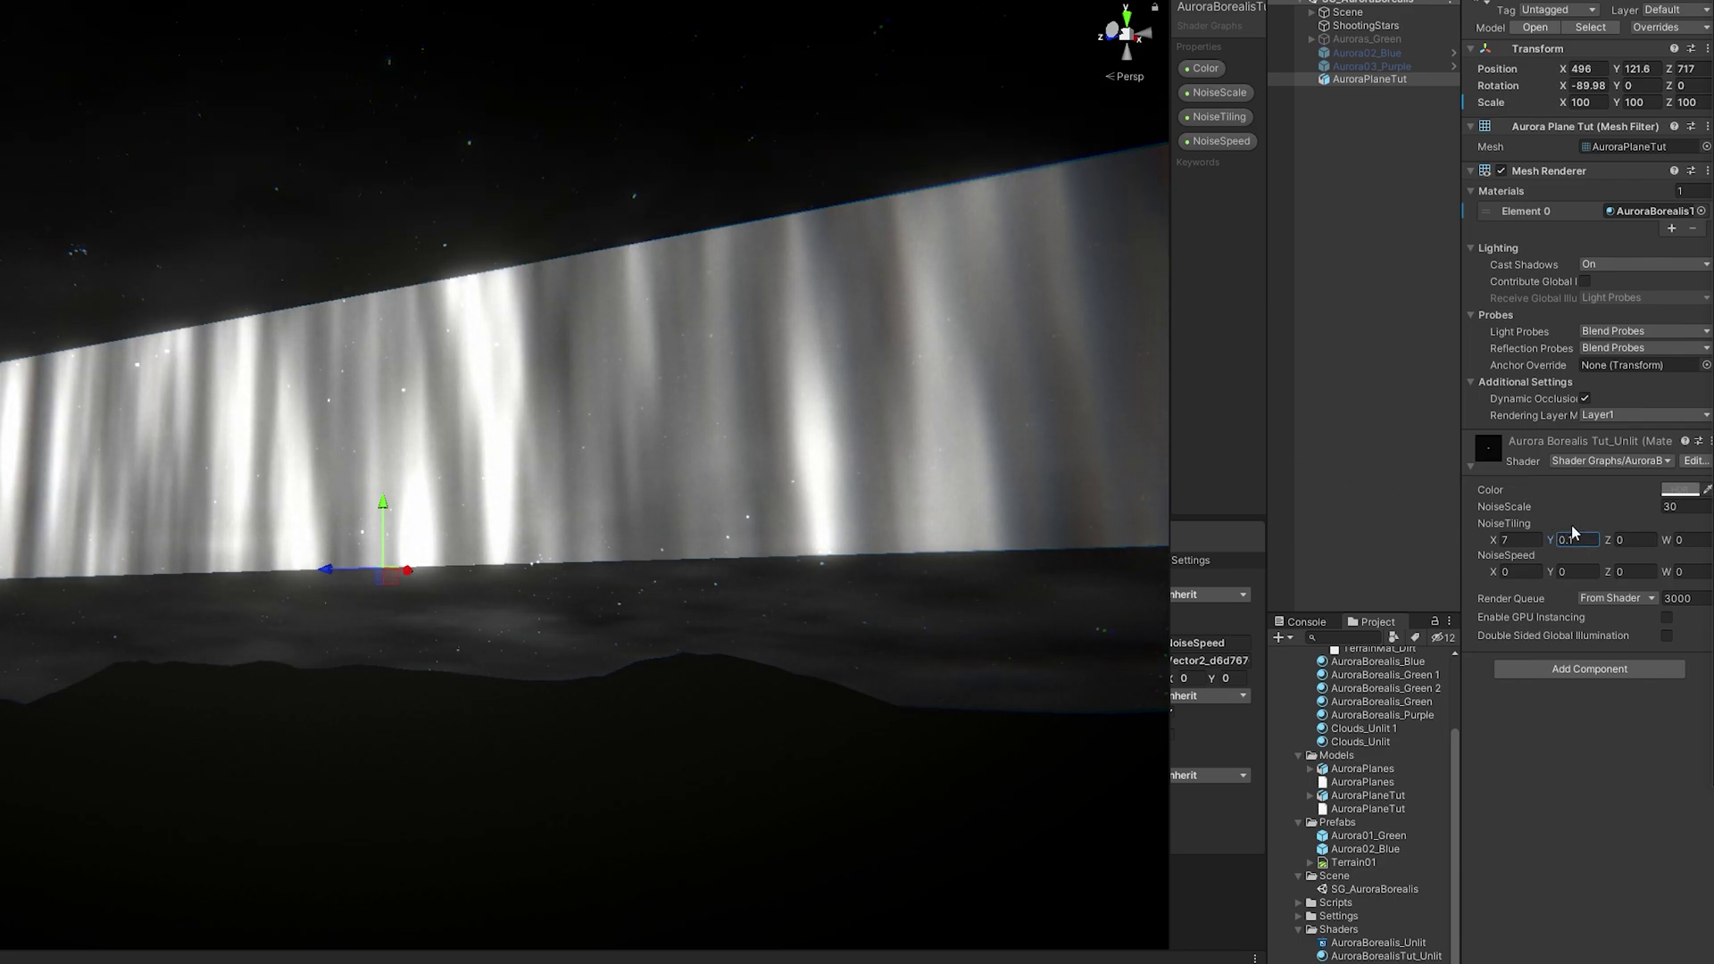
type("-2")
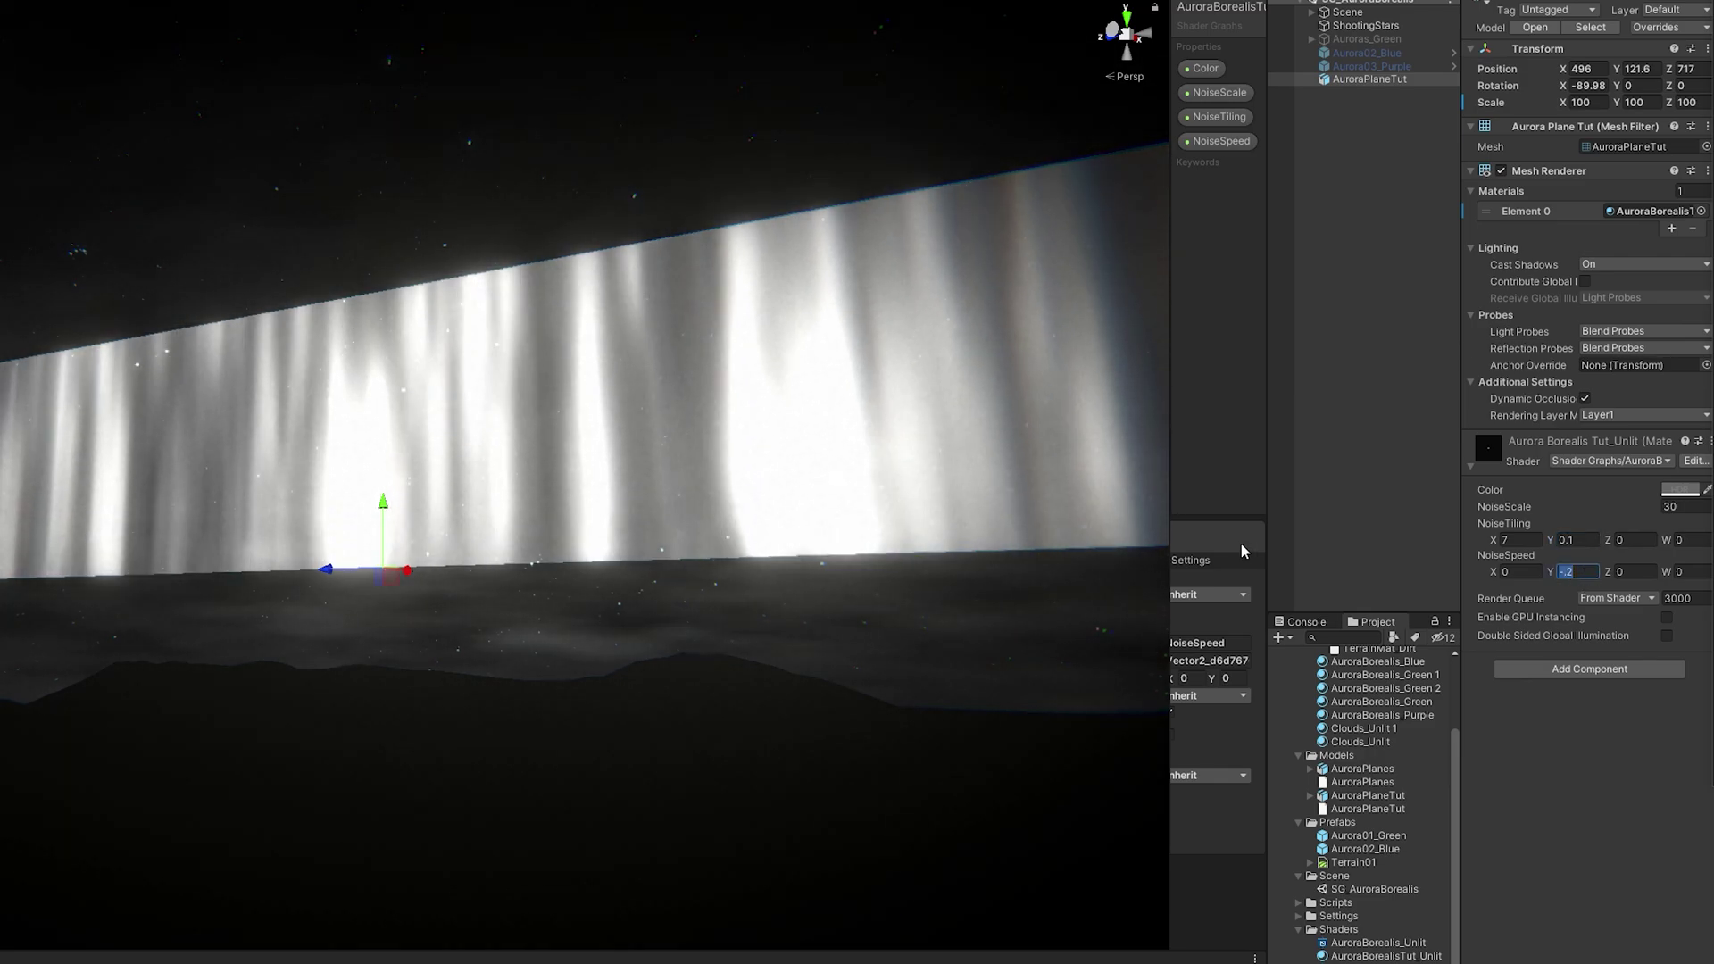
Set the material's NoiseSpeed Y to -.025 after trying -.2 and -.05.
key("BackSpace")
type(".05")
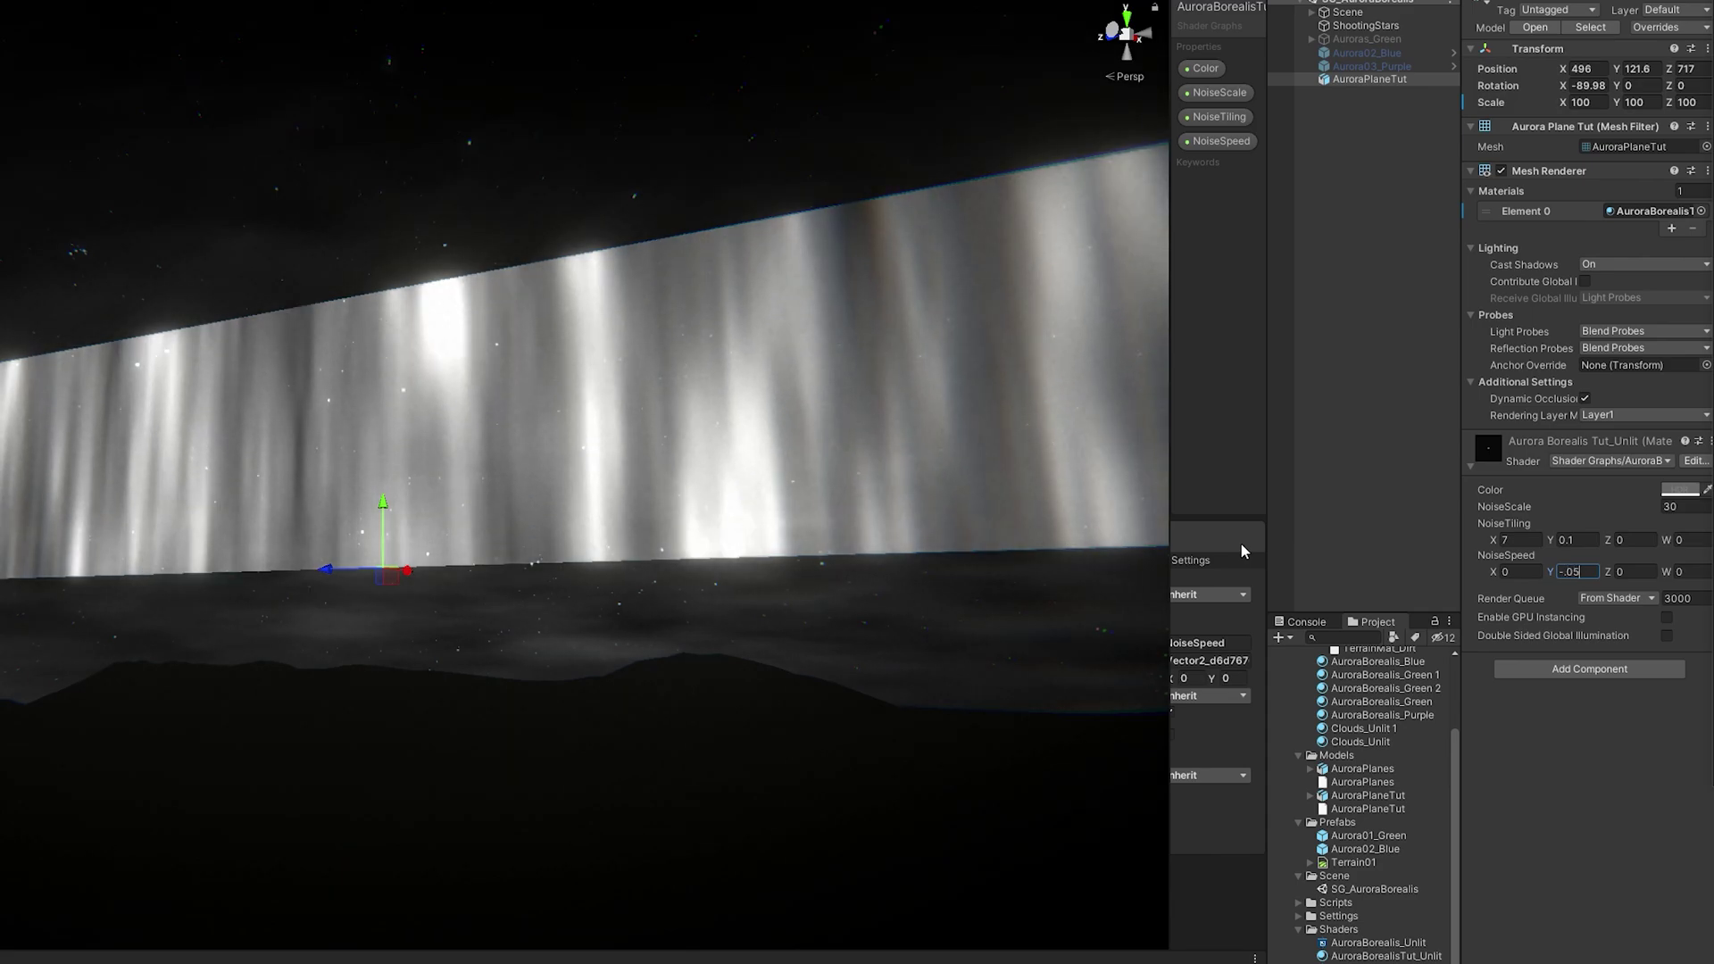
key("BackSpace")
type("25")
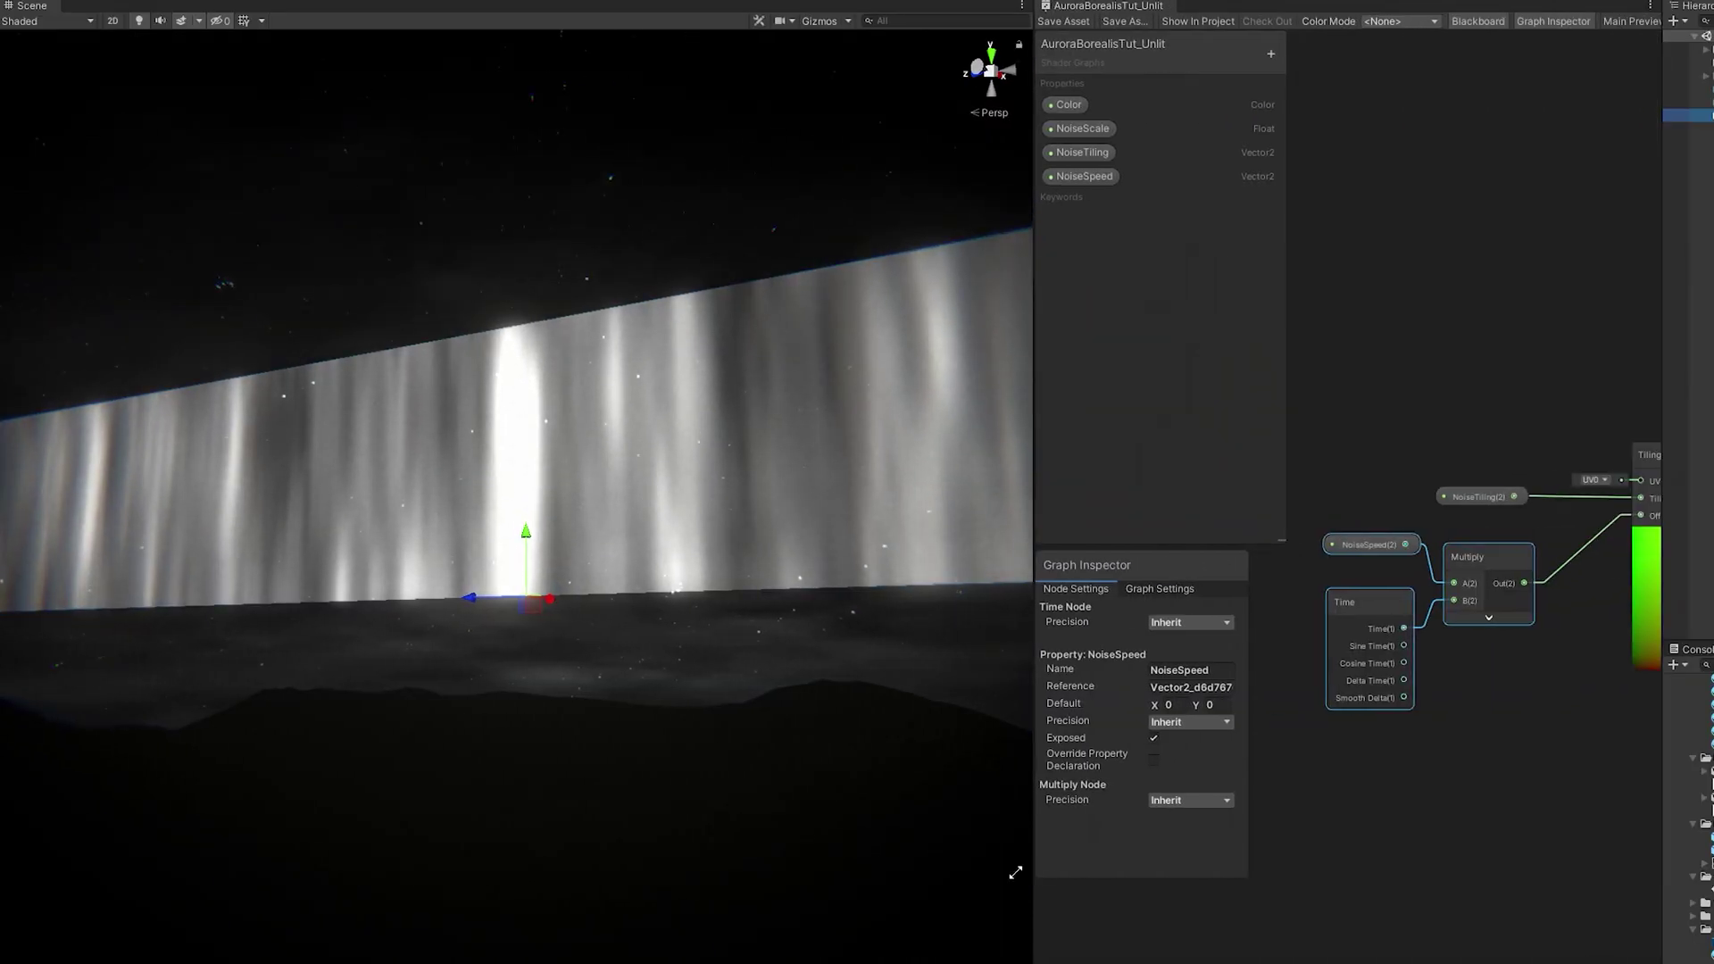
Add a Texture 2D property named Mask to the AuroraBorealisTut_Unlit shader graph.
left_click_drag(1034, 852, 364, 845)
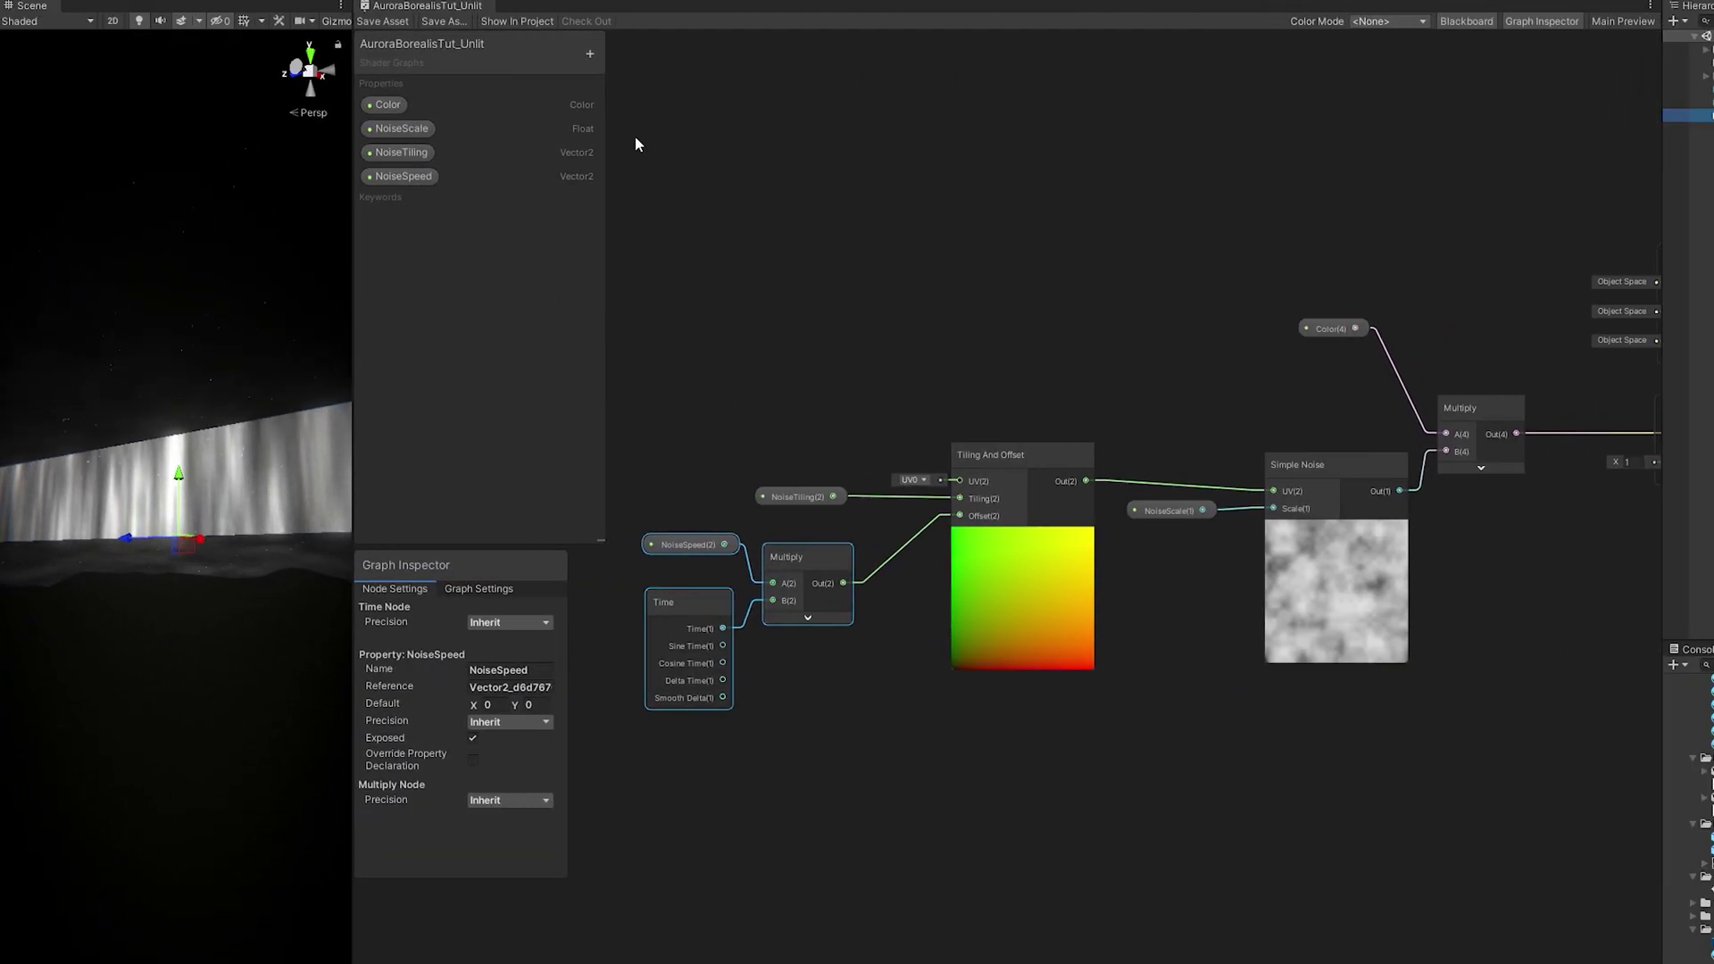
left_click(589, 55)
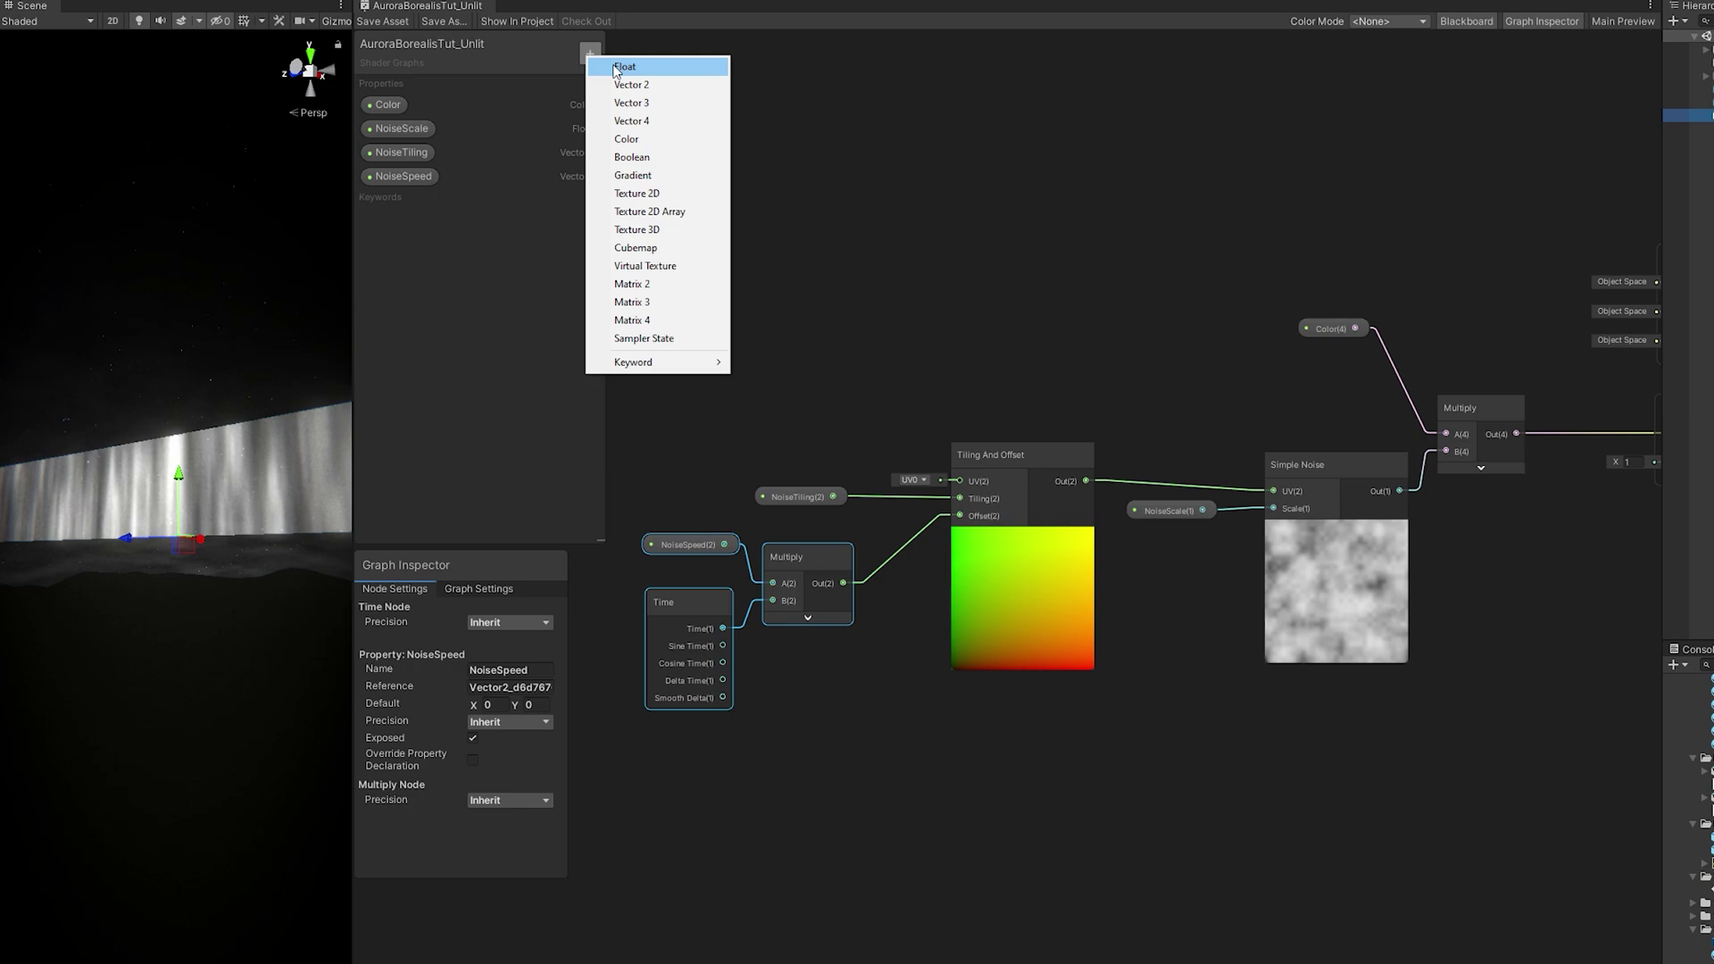
left_click(639, 197)
type("Mask")
key("Return")
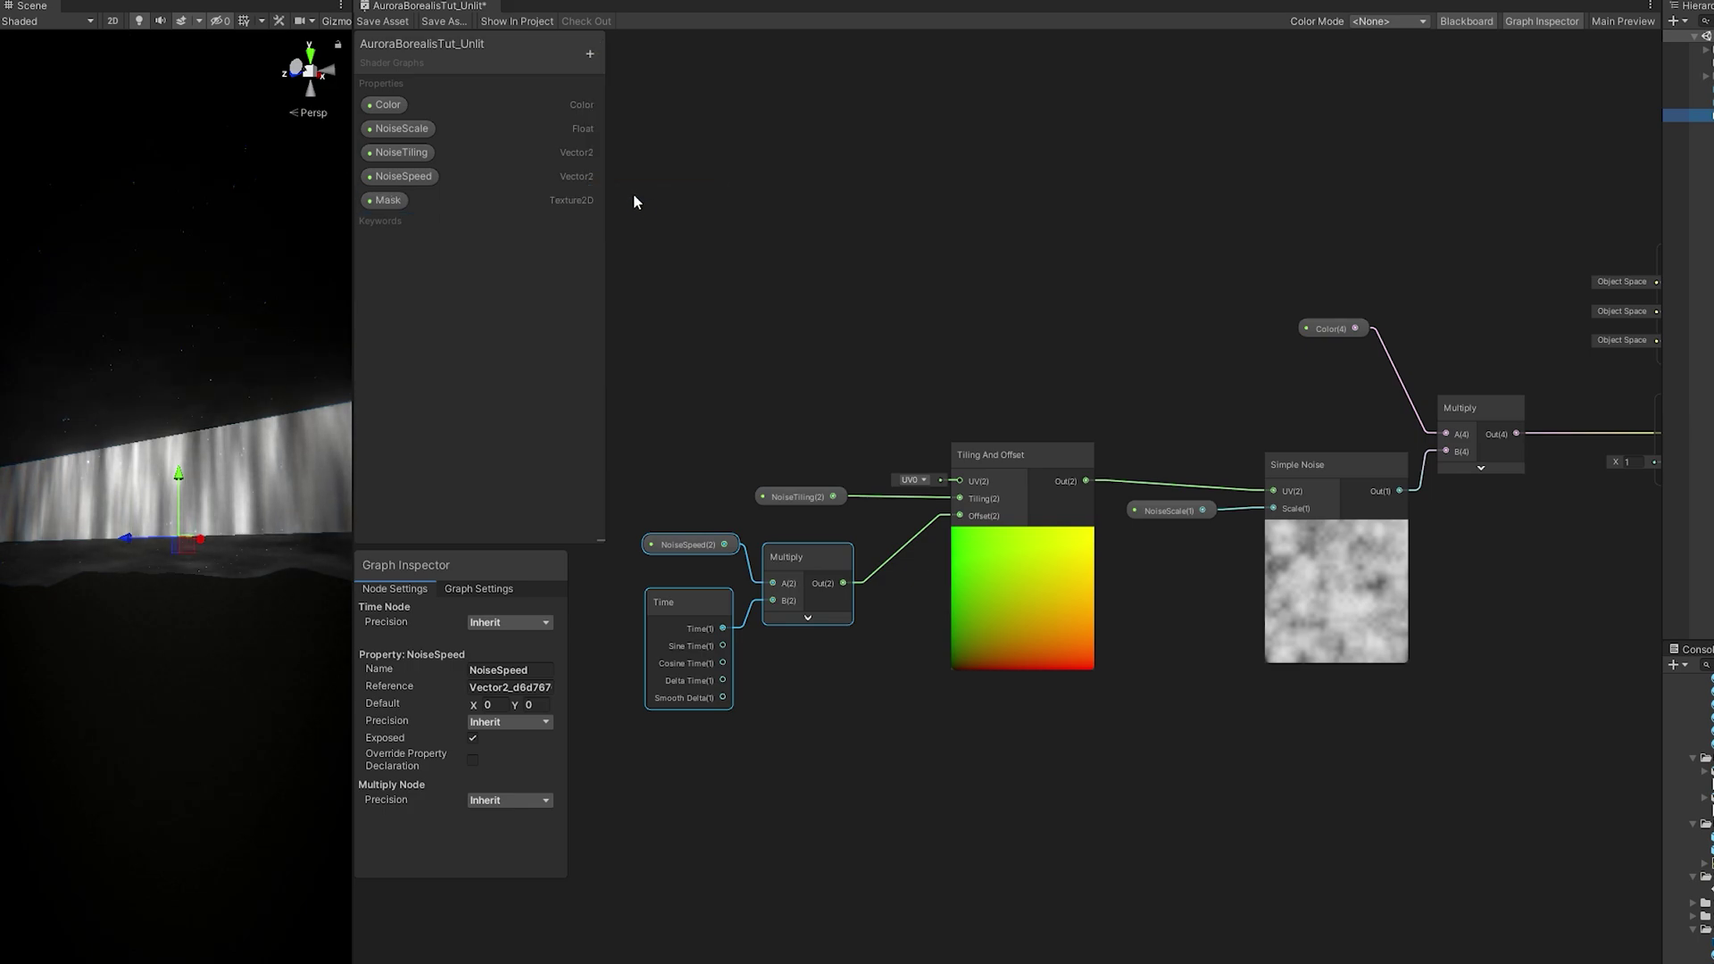
Set the Mask property's default texture to the built-in soft white glow texture (Default-Pa...).
left_click(375, 203)
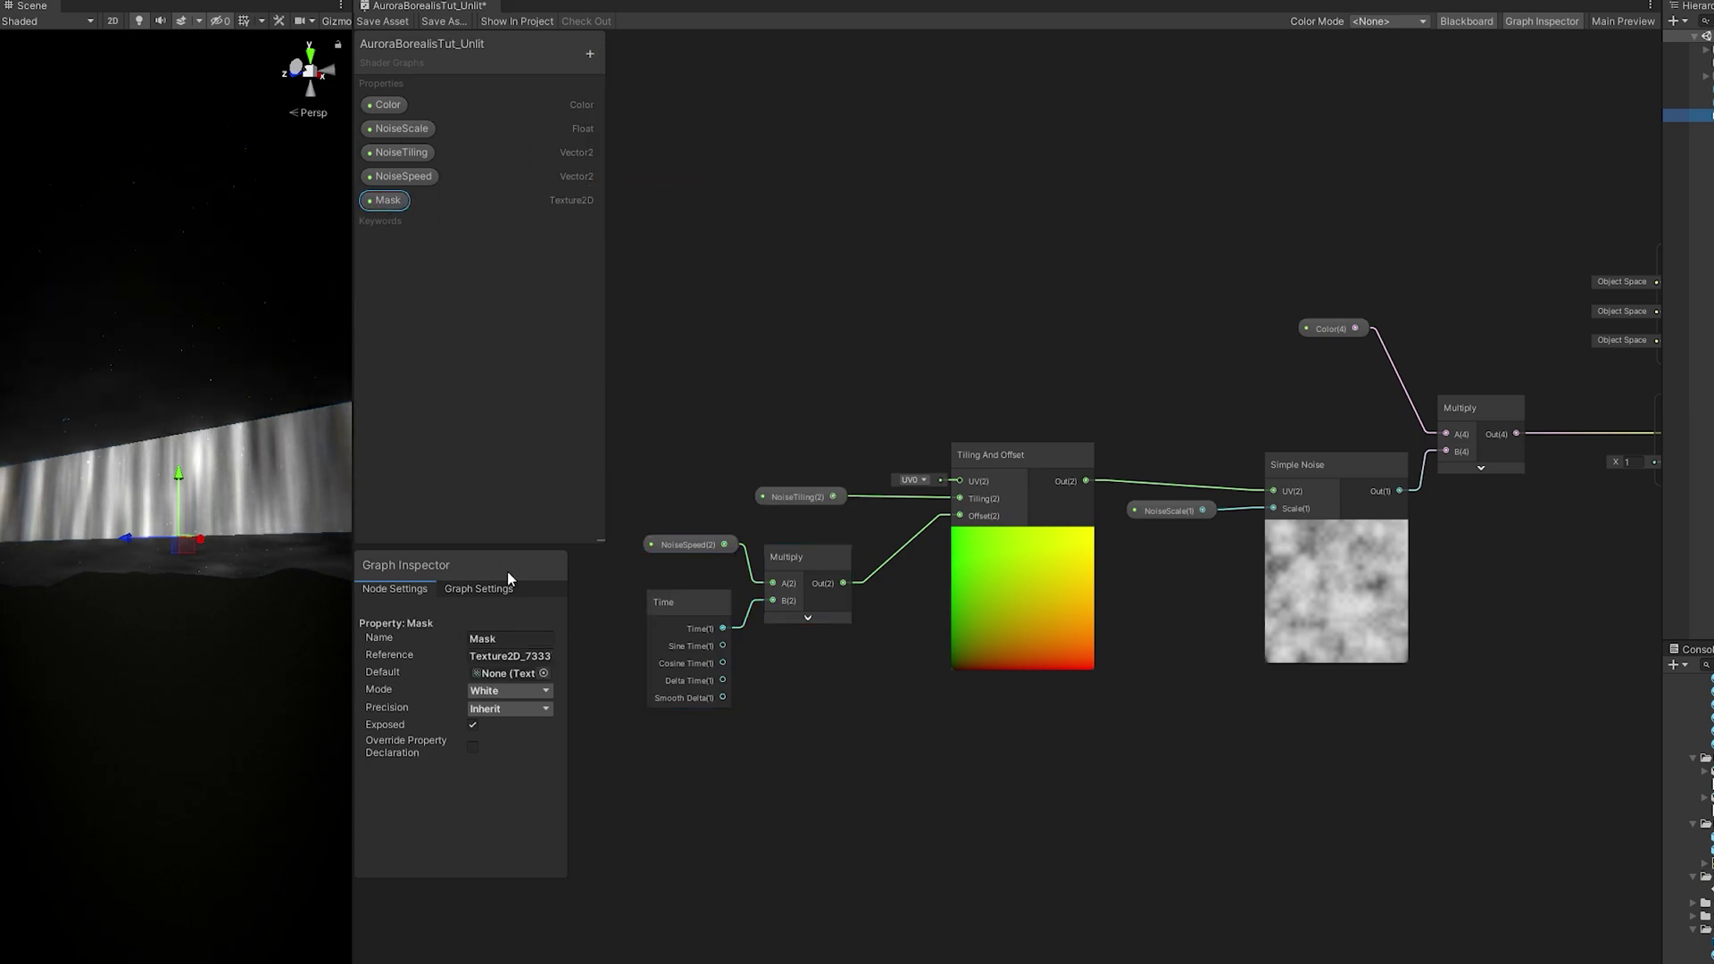
left_click(541, 674)
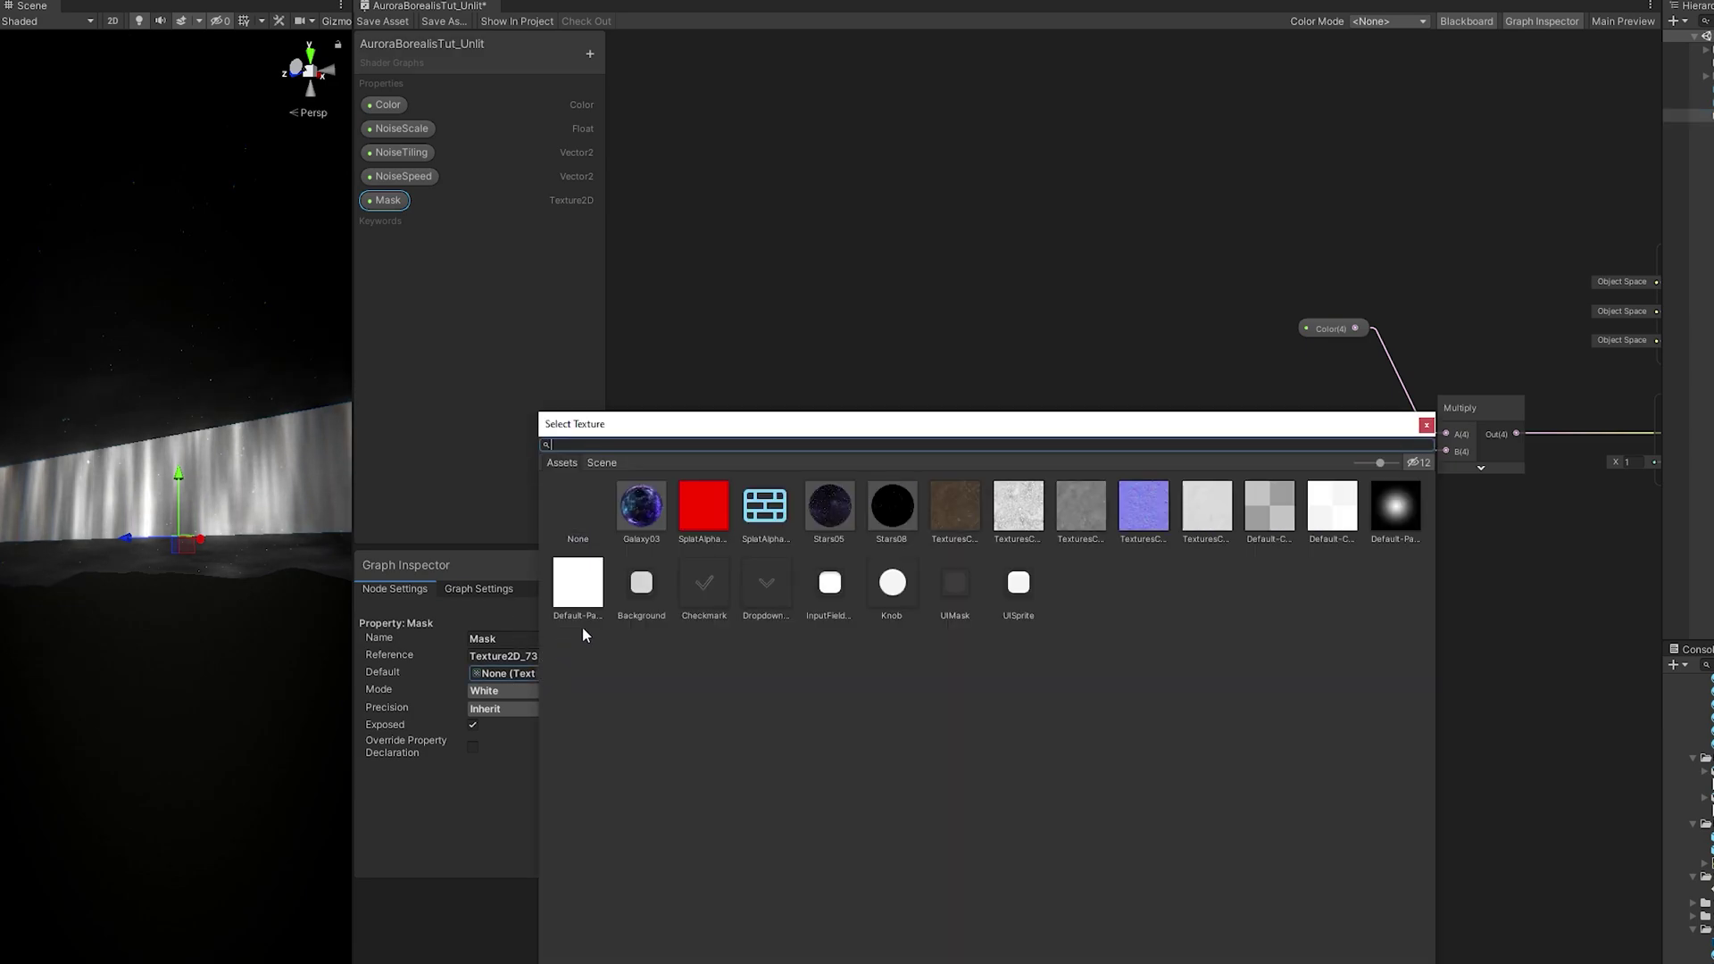
left_click(1395, 507)
double_click(1405, 512)
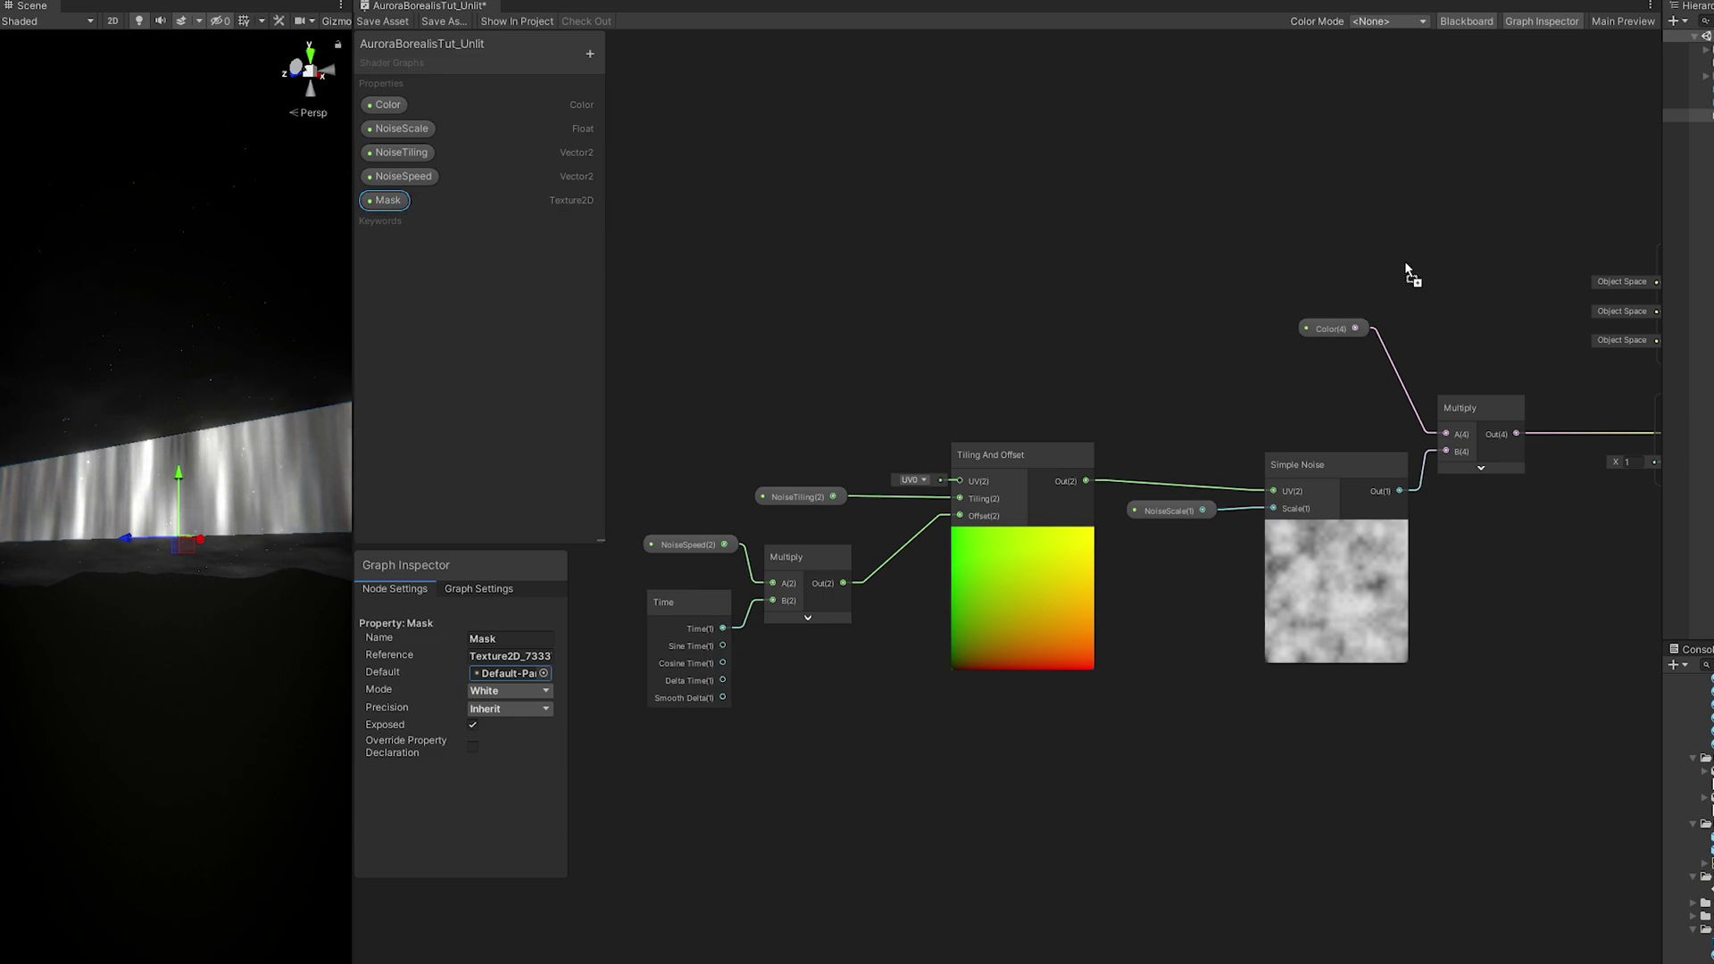
Place the Mask property in the graph, shift the noise nodes away to make room, and create a Sample Texture 2D node fed by Mask.
left_click_drag(1172, 259, 1173, 261)
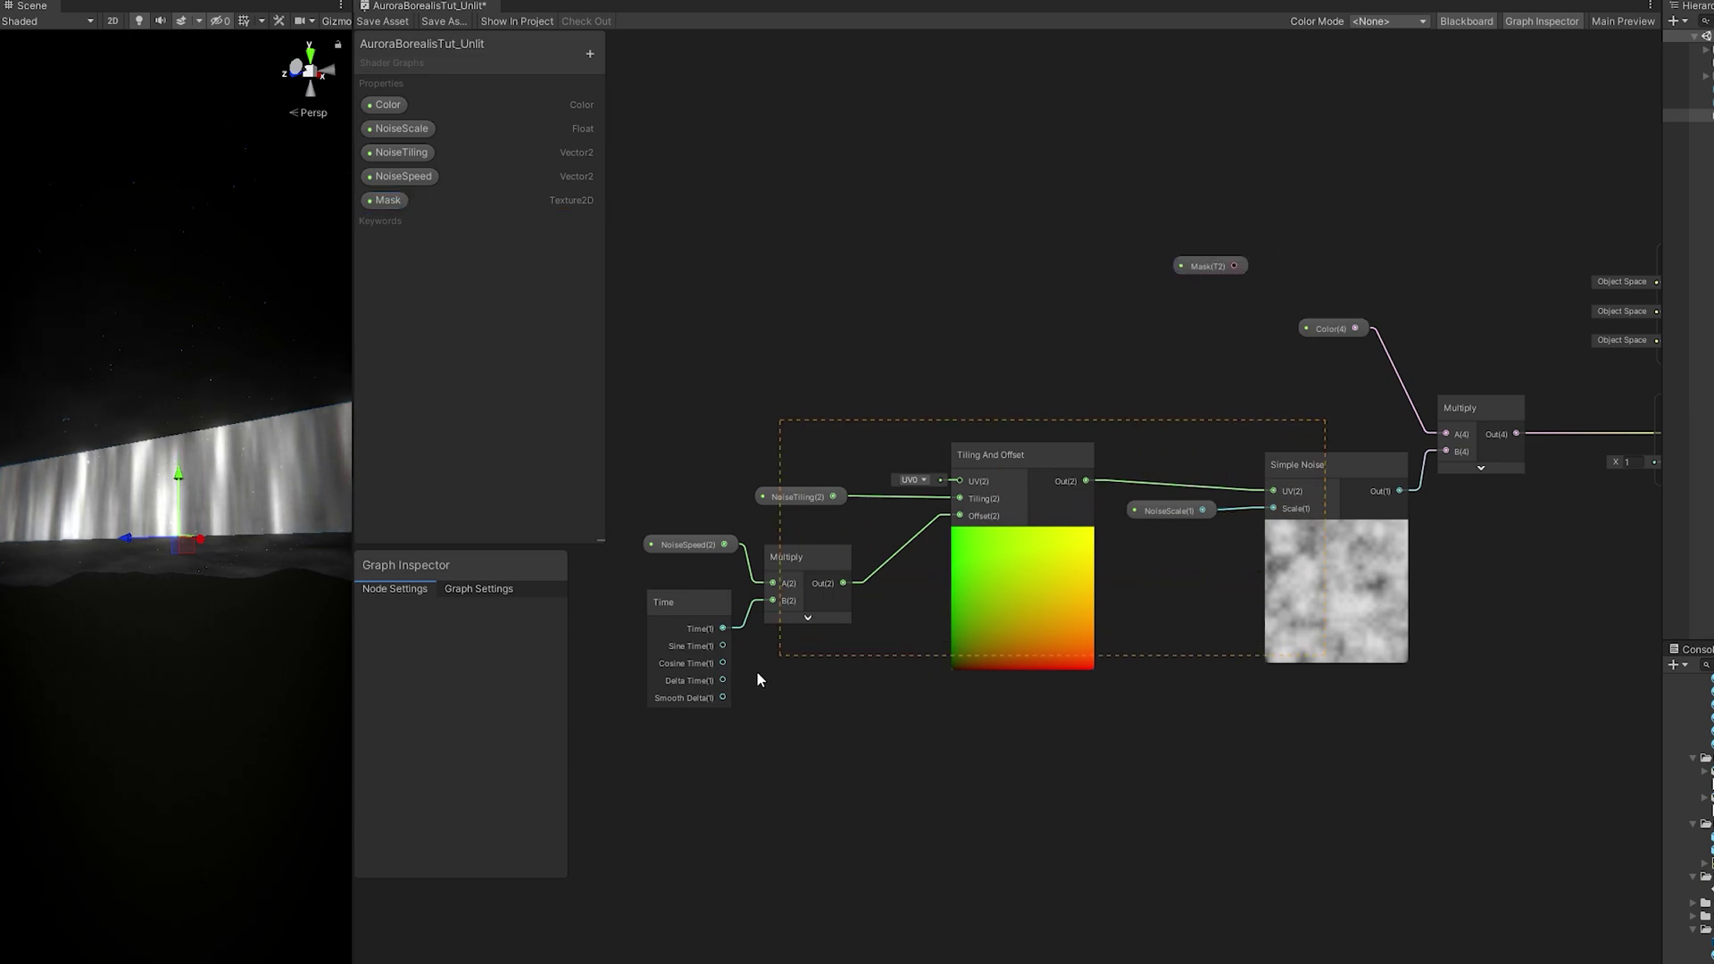
left_click_drag(746, 680, 746, 680)
left_click_drag(1299, 463, 997, 438)
left_click_drag(1214, 267, 1158, 257)
type("sa")
key("Return")
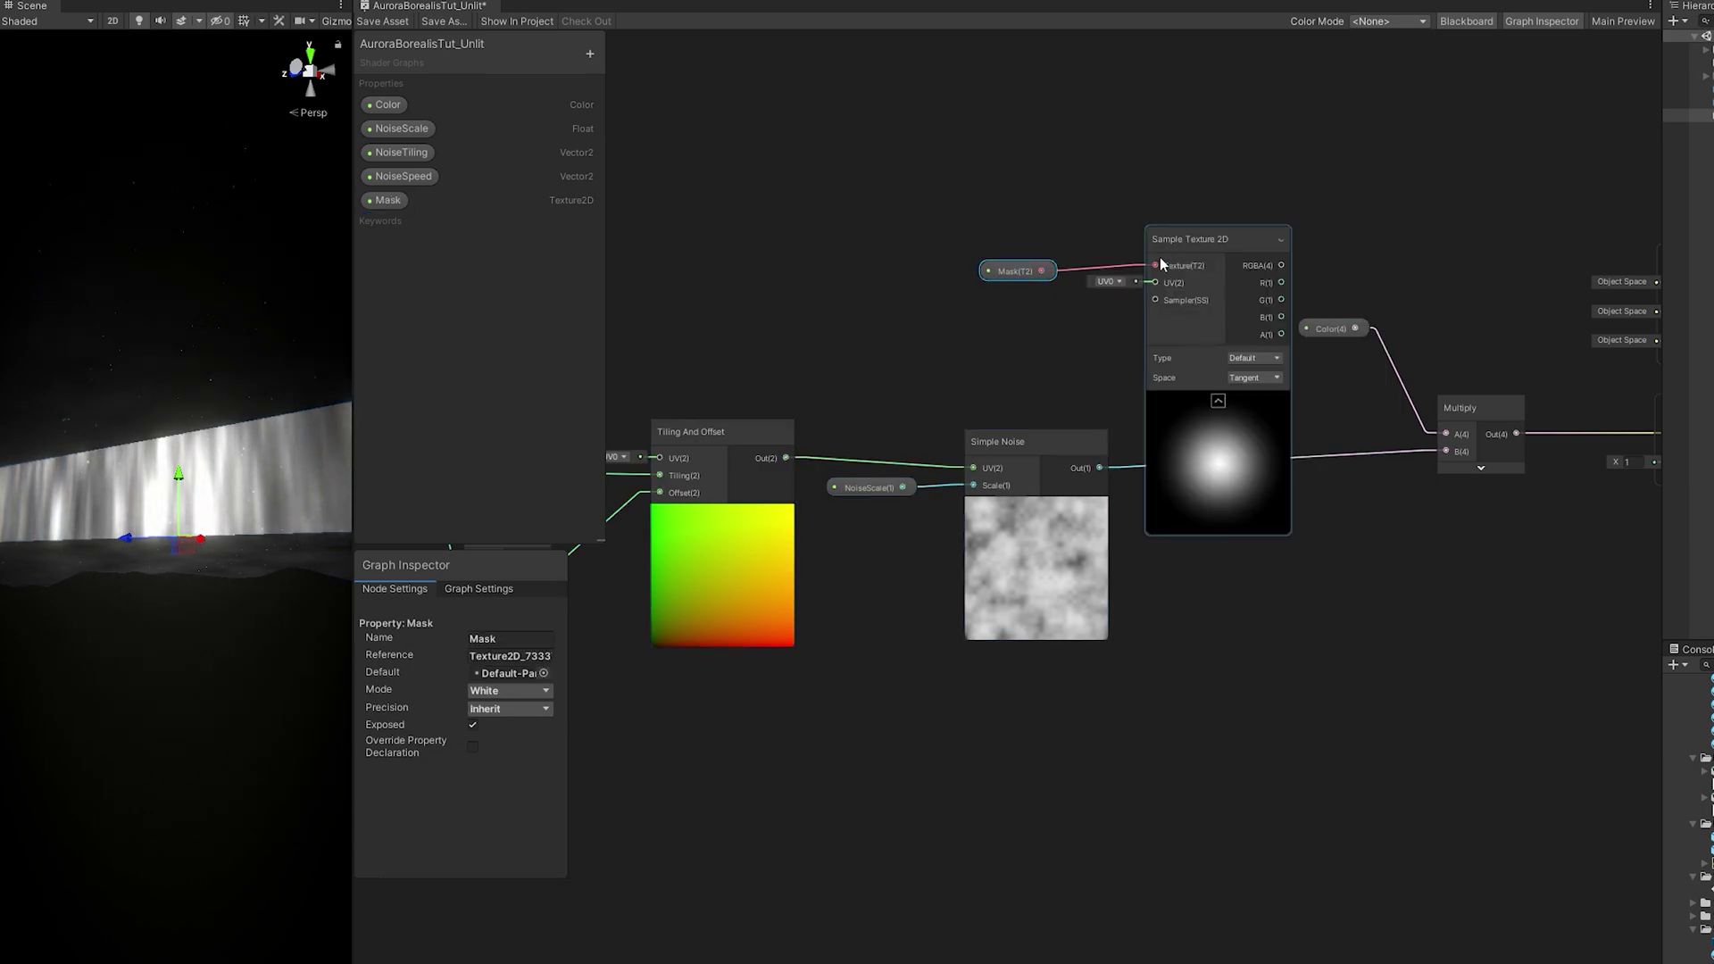
Add a Multiply node combining the Sample Texture 2D RGBA output with the Simple Noise output.
left_click_drag(1187, 261, 1150, 270)
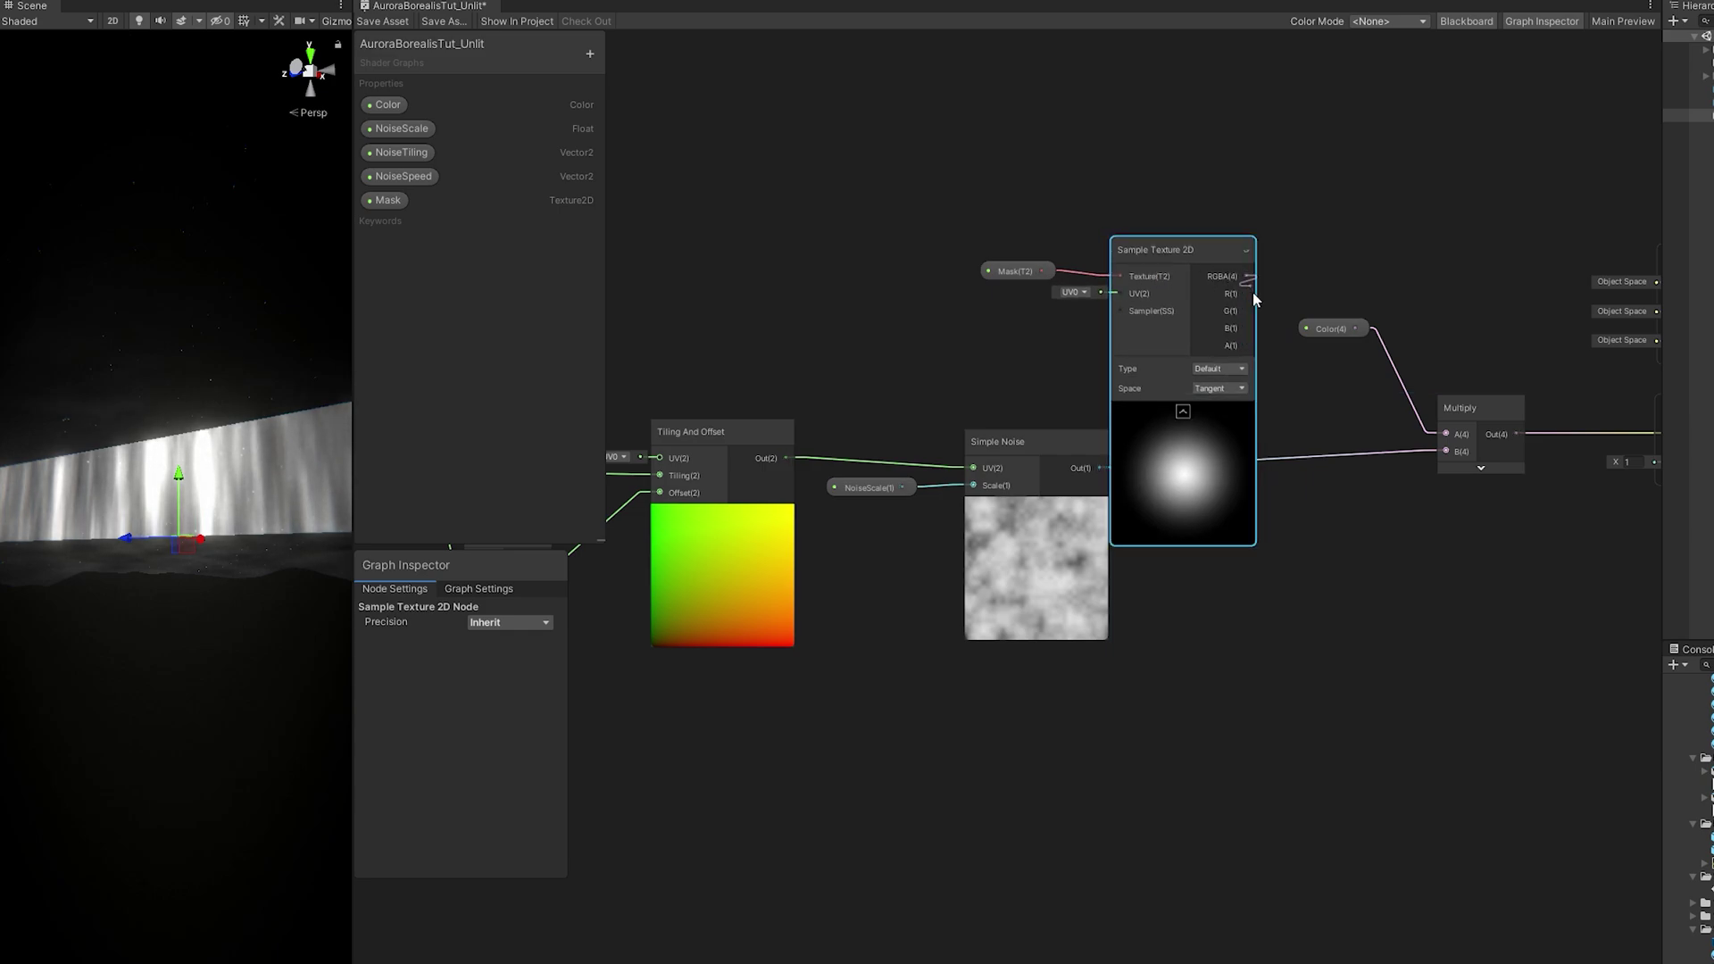
left_click_drag(1259, 317, 1340, 467)
type("mul")
double_click(1407, 560)
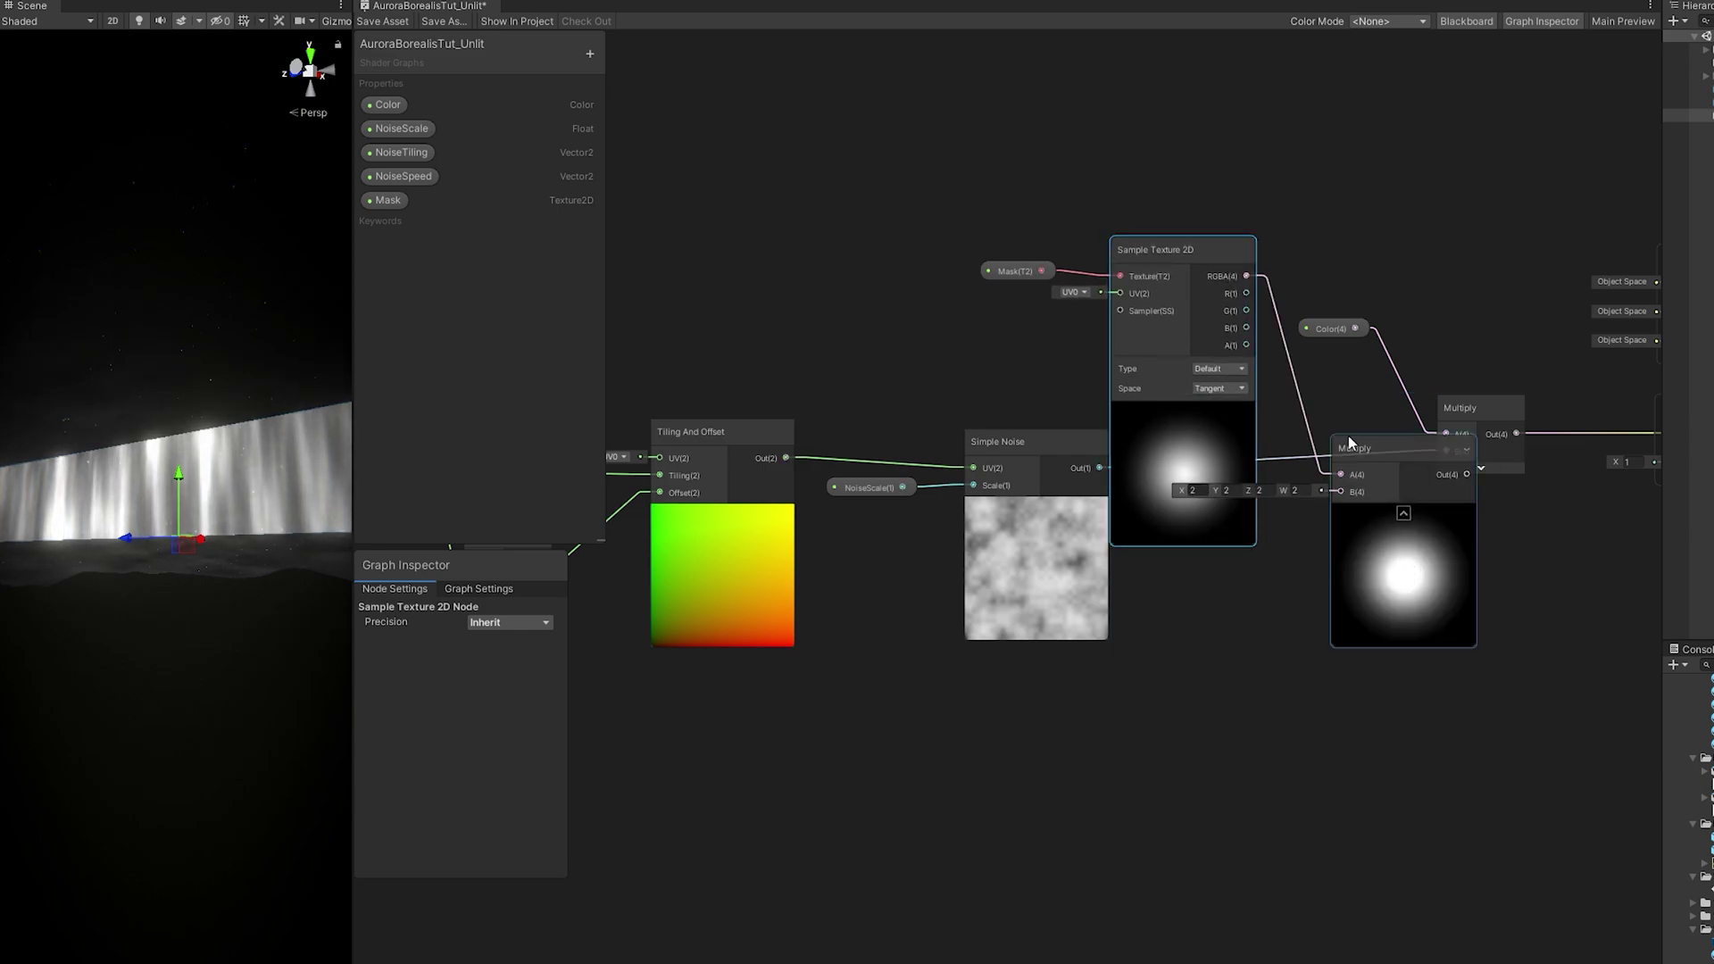
left_click_drag(1098, 468, 1341, 491)
Collapse the Sample Texture 2D preview, feed the new Multiply into B of the Color Multiply, and save the shader graph.
left_click(1183, 411)
left_click_drag(1168, 249, 1155, 243)
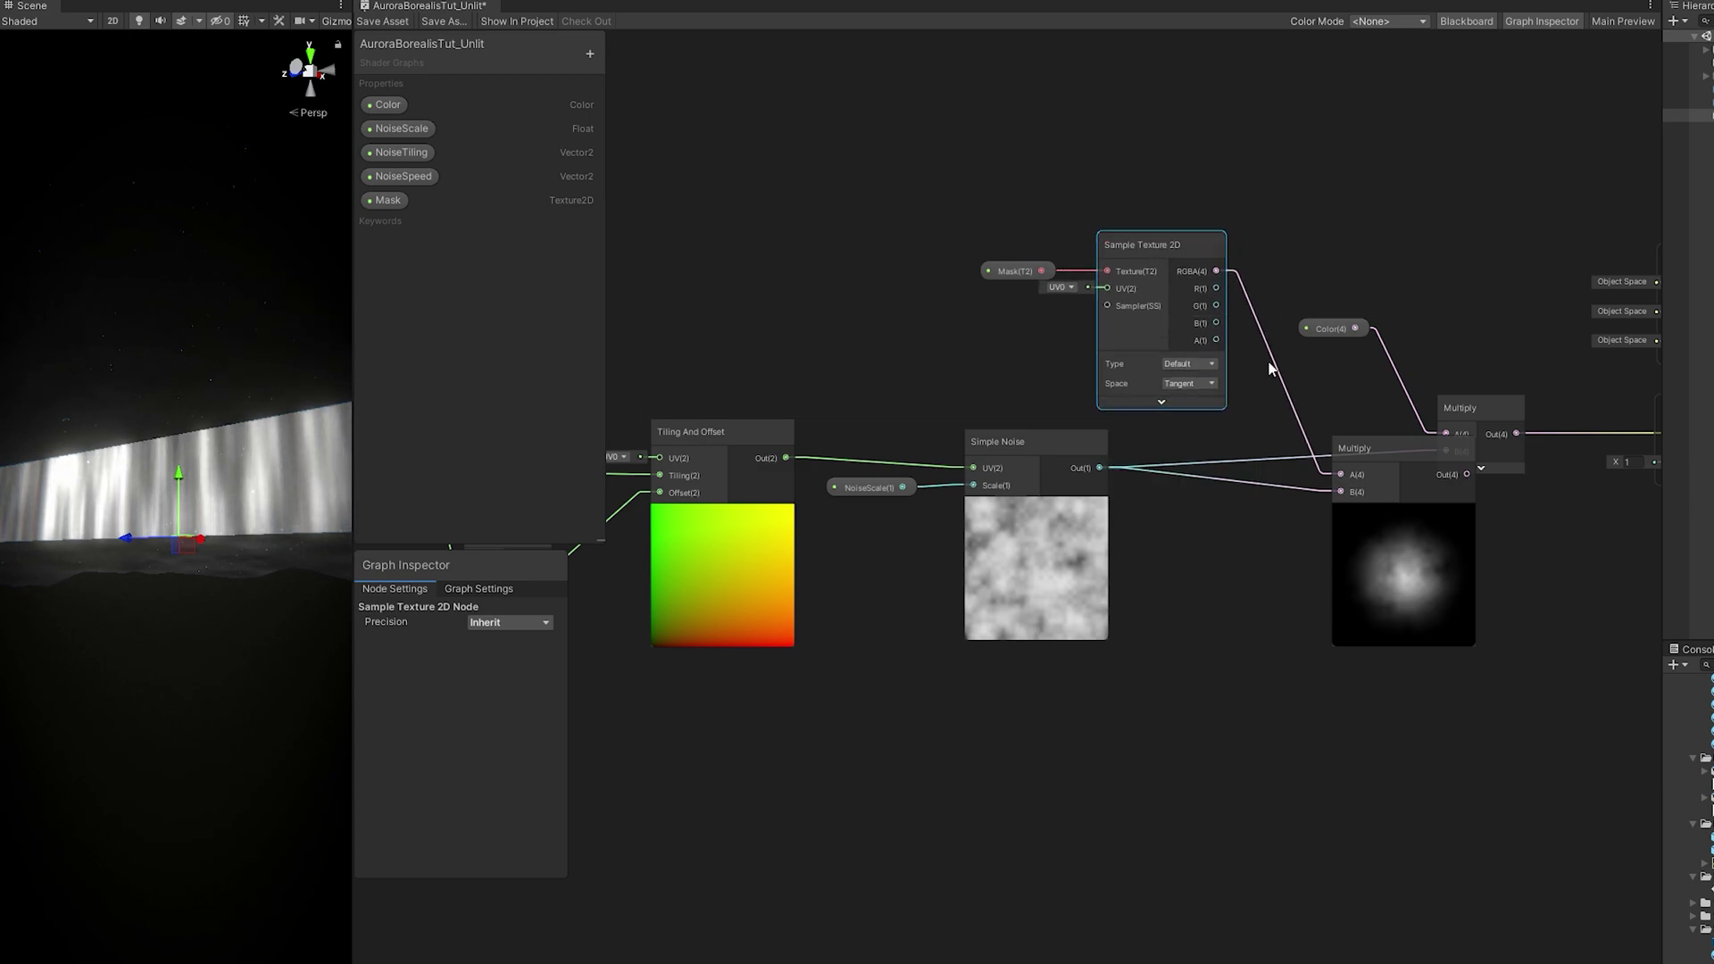
left_click_drag(1373, 452, 1446, 451)
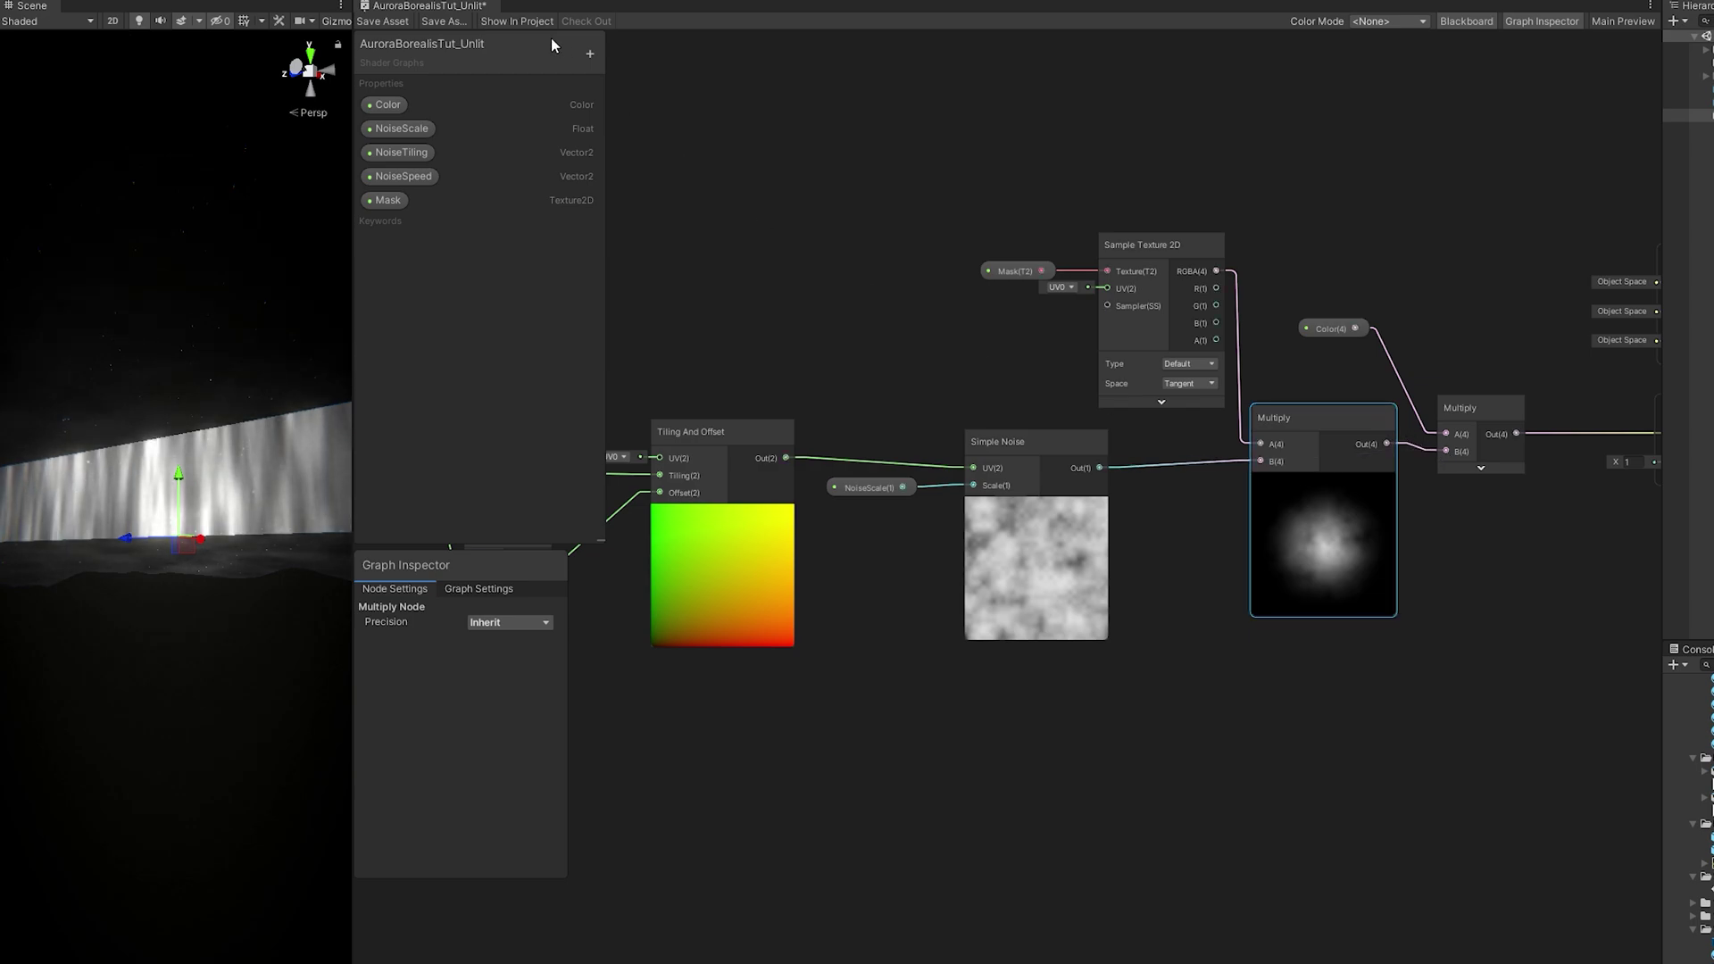
left_click(399, 27)
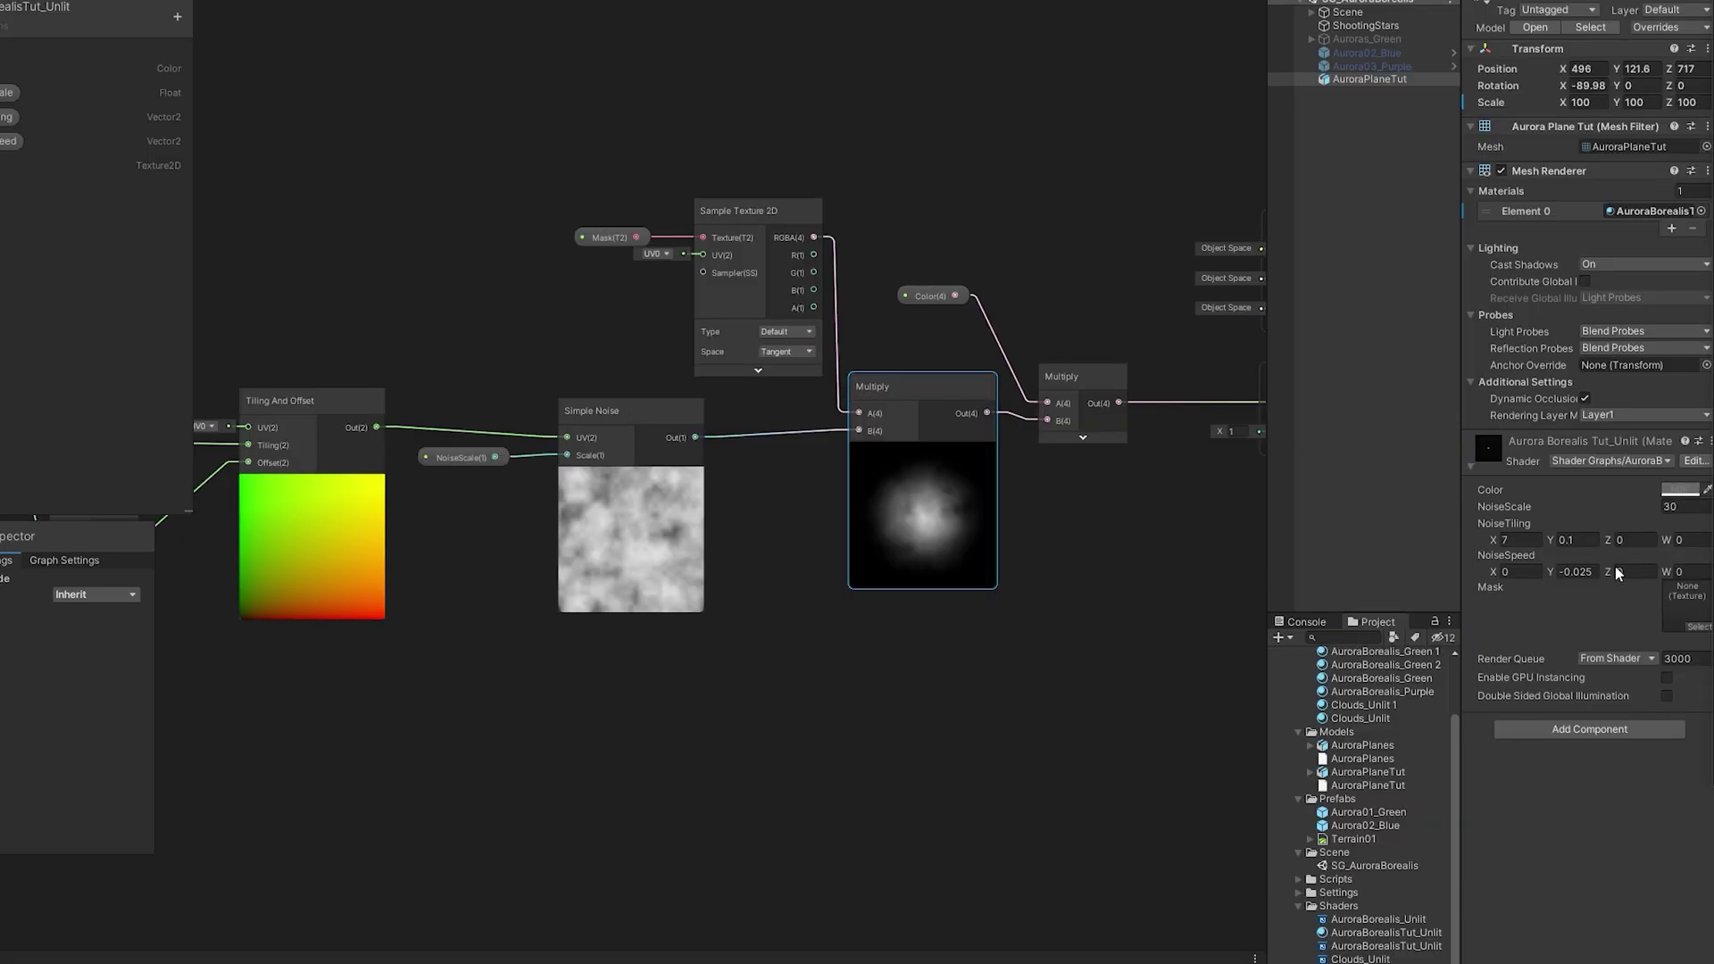
Assign the soft white glow texture to Mask on the AuroraPlaneTut material and enlarge the scene view to check it.
left_click(1691, 627)
double_click(1671, 482)
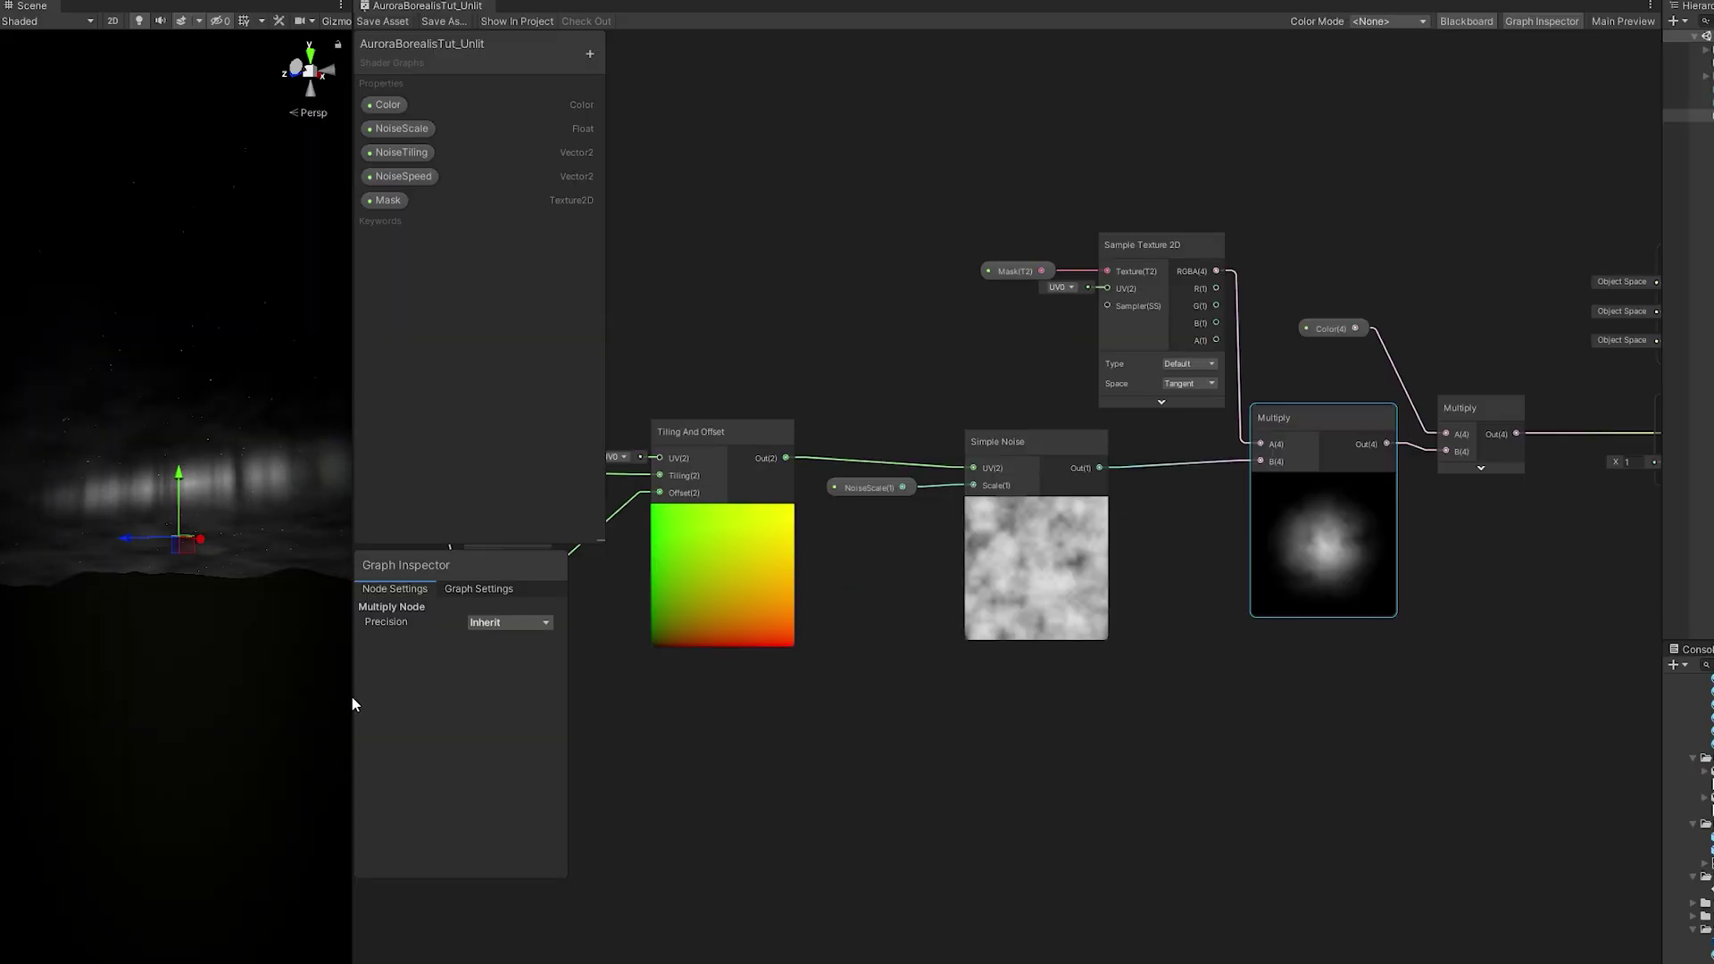
left_click_drag(358, 918, 1193, 882)
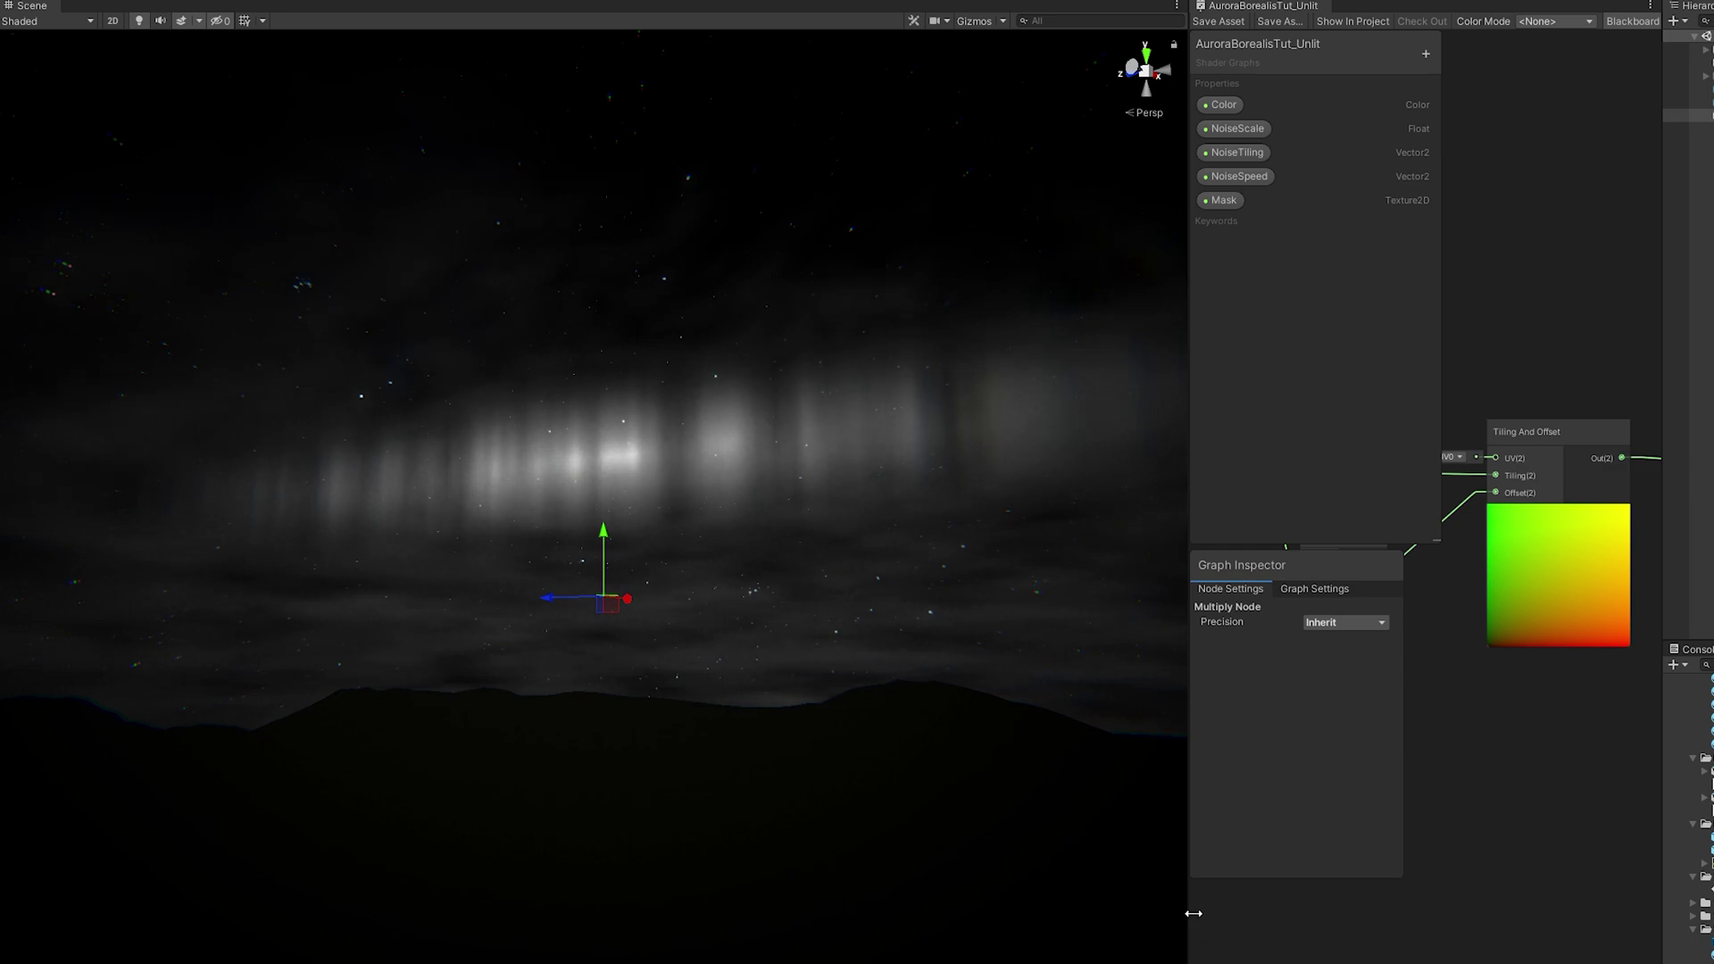
Move the Mask and Sample Texture 2D nodes aside and create a Power node fed by the RGBA output.
left_click_drag(1184, 910, 417, 758)
left_click_drag(1187, 211, 1009, 287)
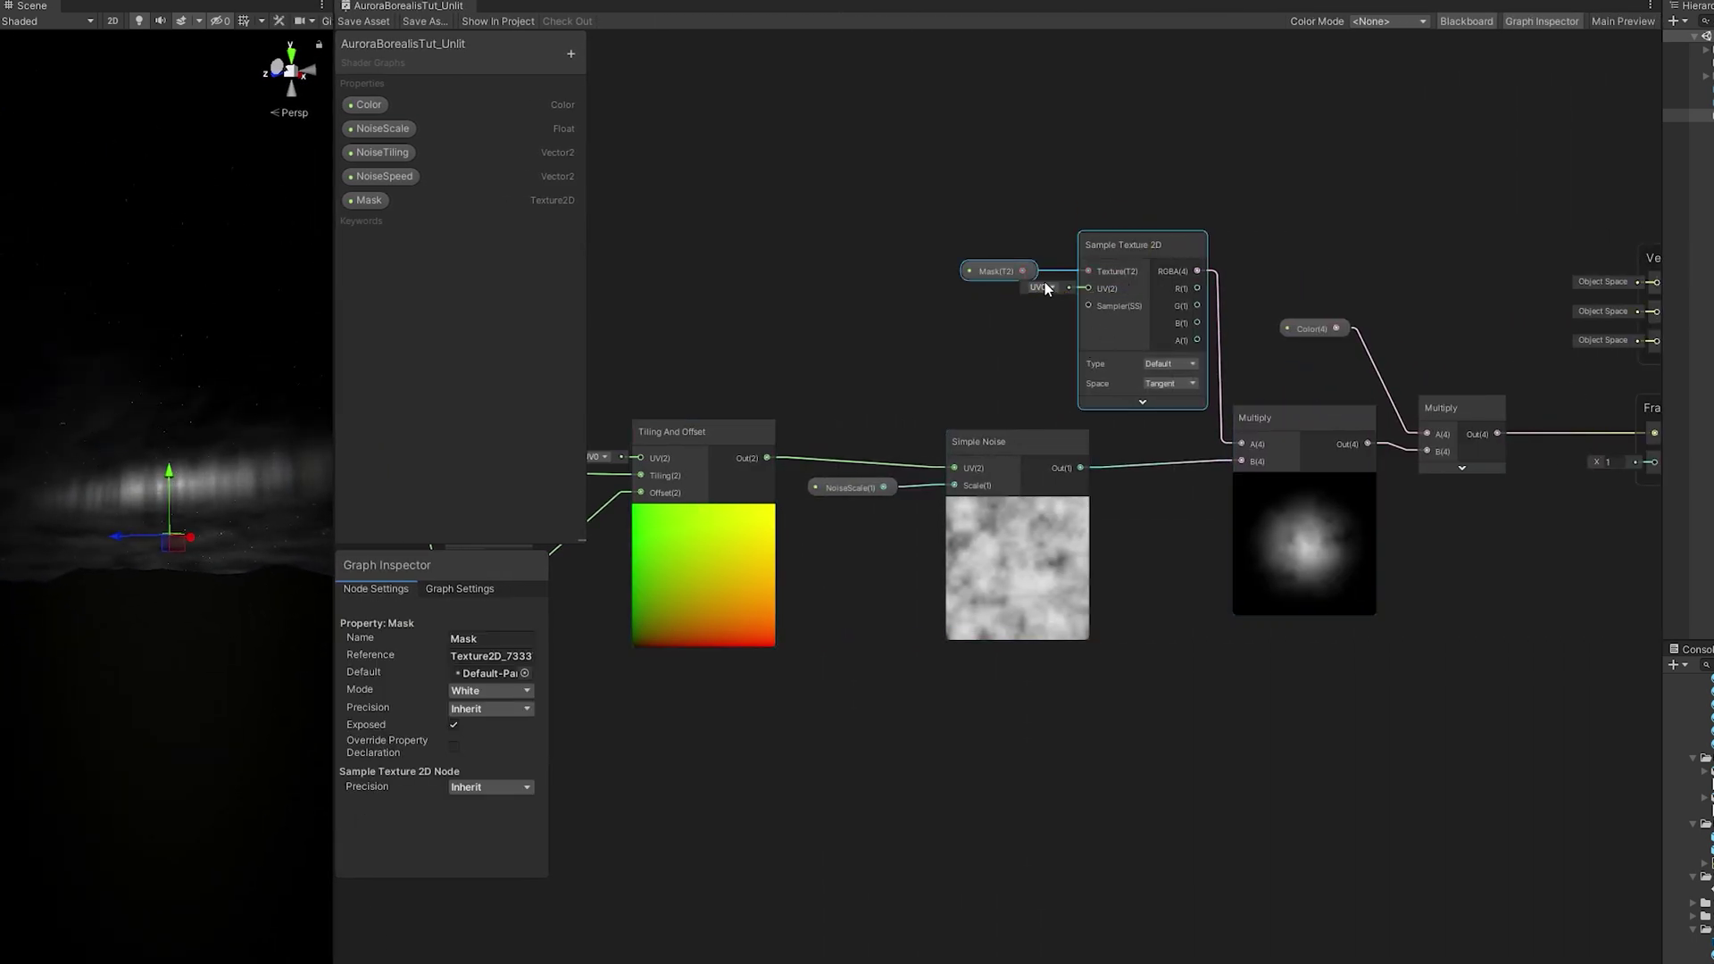
left_click_drag(1162, 251, 999, 222)
key("space")
type("power")
key("Return")
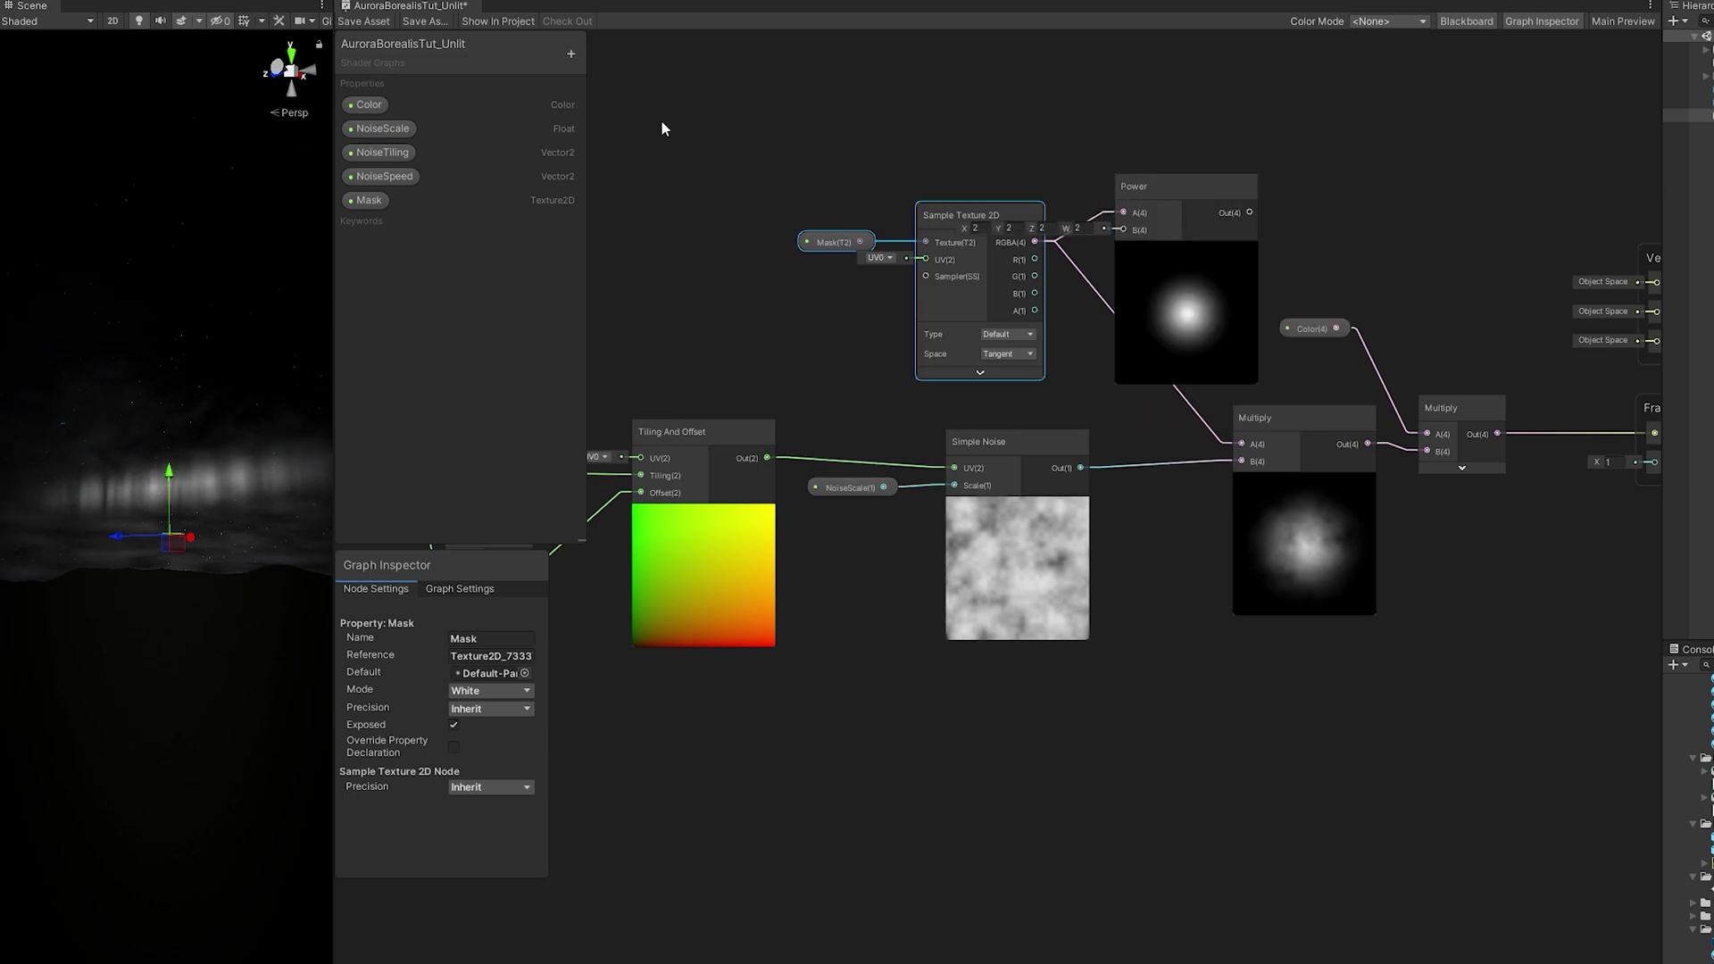
Add a Float property named MaskPower with a default value of 1.
left_click(571, 53)
left_click(591, 66)
type("MaskPower")
key("Return")
left_click(384, 225)
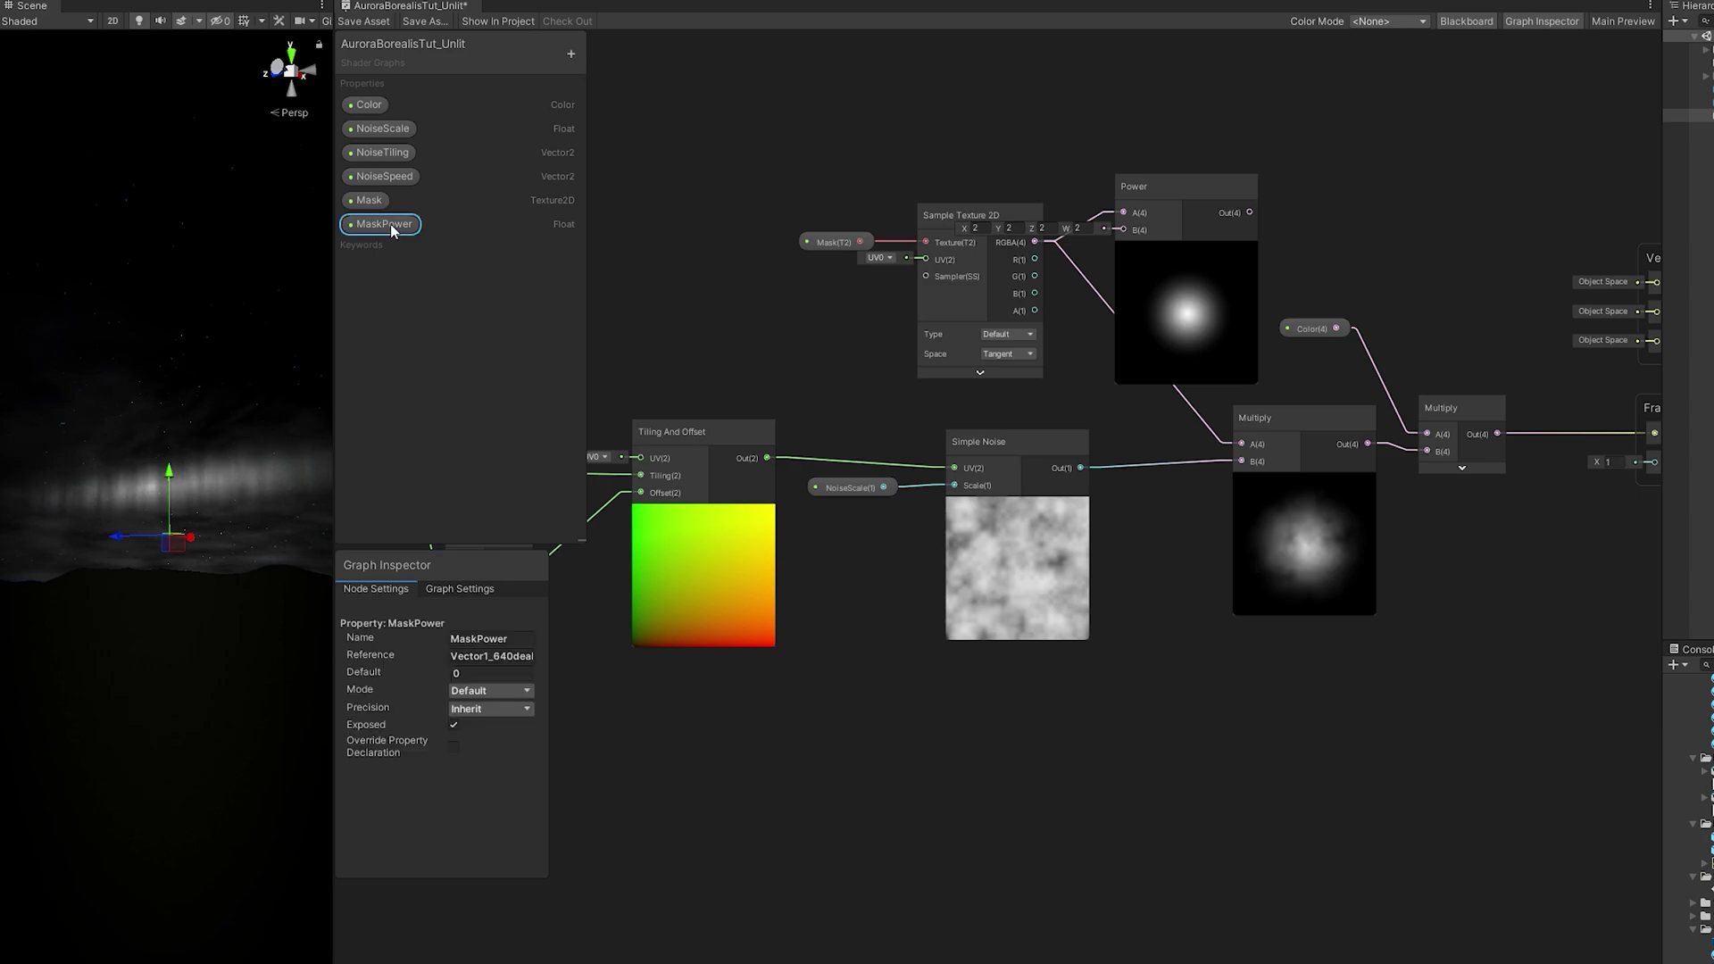
left_click(476, 672)
type("1")
Connect MaskPower to B of the Power node, route Power's output to the mask Multiply's A, and collapse the Power preview.
left_click_drag(388, 225, 1124, 229)
left_click(1186, 248)
left_click_drag(1248, 212, 1240, 444)
left_click(1187, 250)
left_click_drag(1172, 201, 1178, 234)
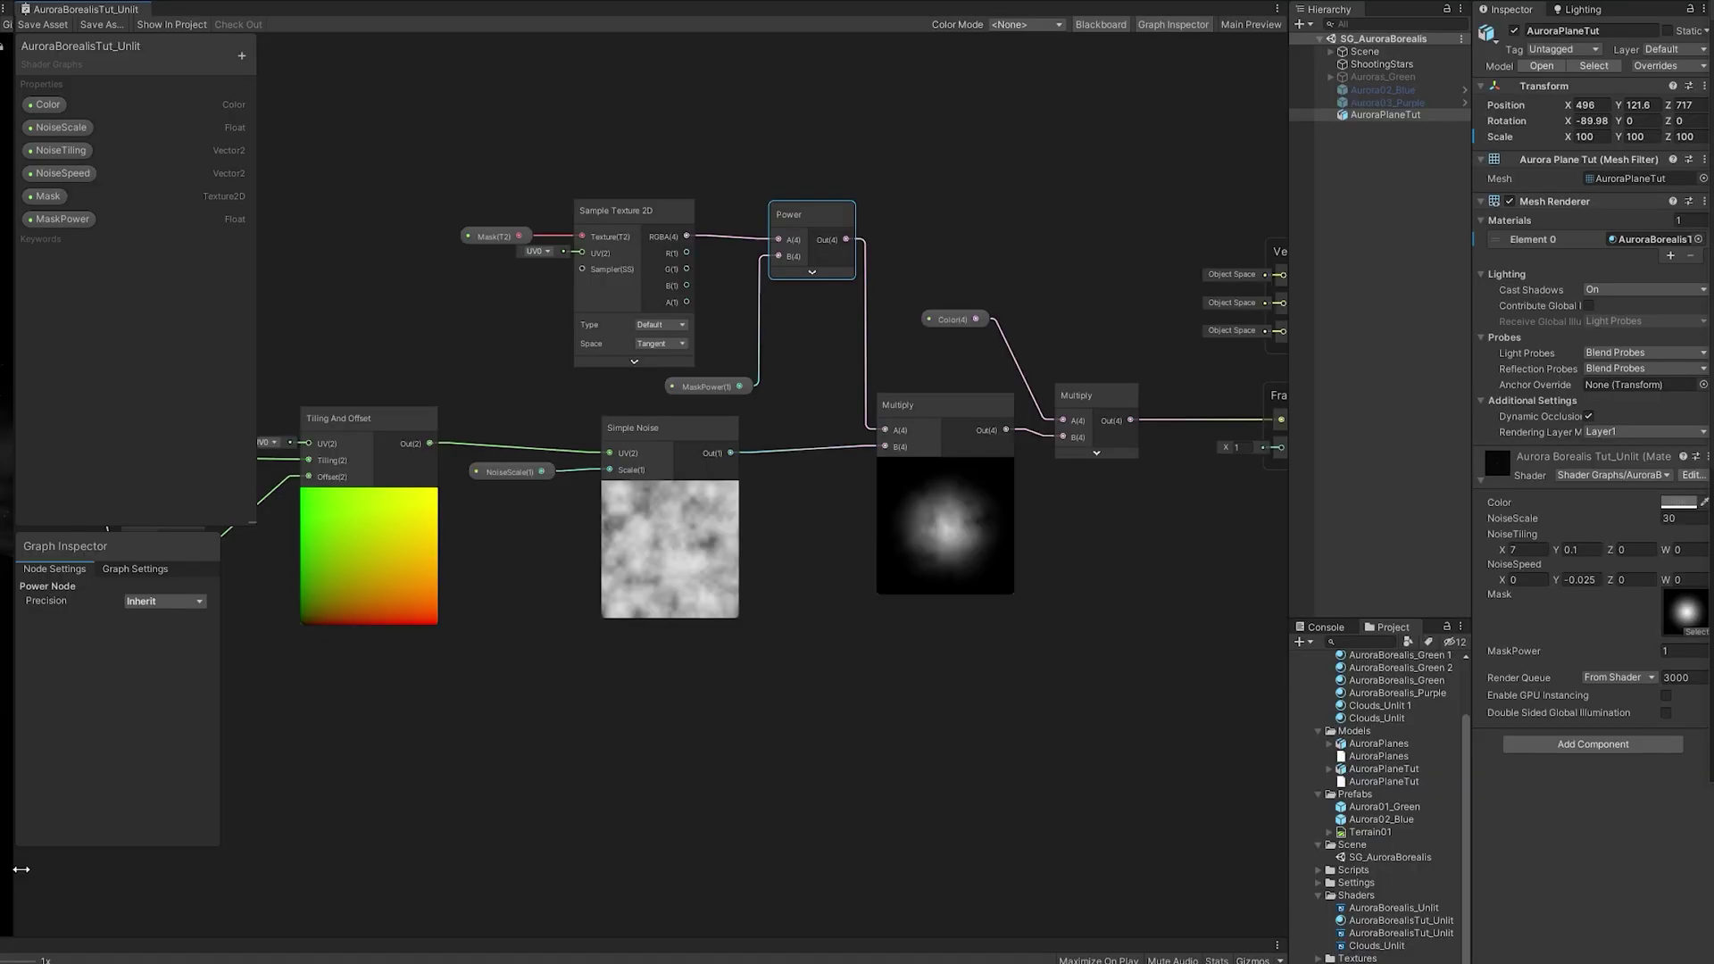
Set MaskPower on the AuroraPlaneTut material to 0.72 after trying 1.54.
left_click_drag(5, 839, 935, 840)
left_click(1675, 652)
type("1.54")
mouse_move(1675, 653)
left_mouse_down()
mouse_move(1646, 651)
mouse_move(1661, 658)
left_mouse_up()
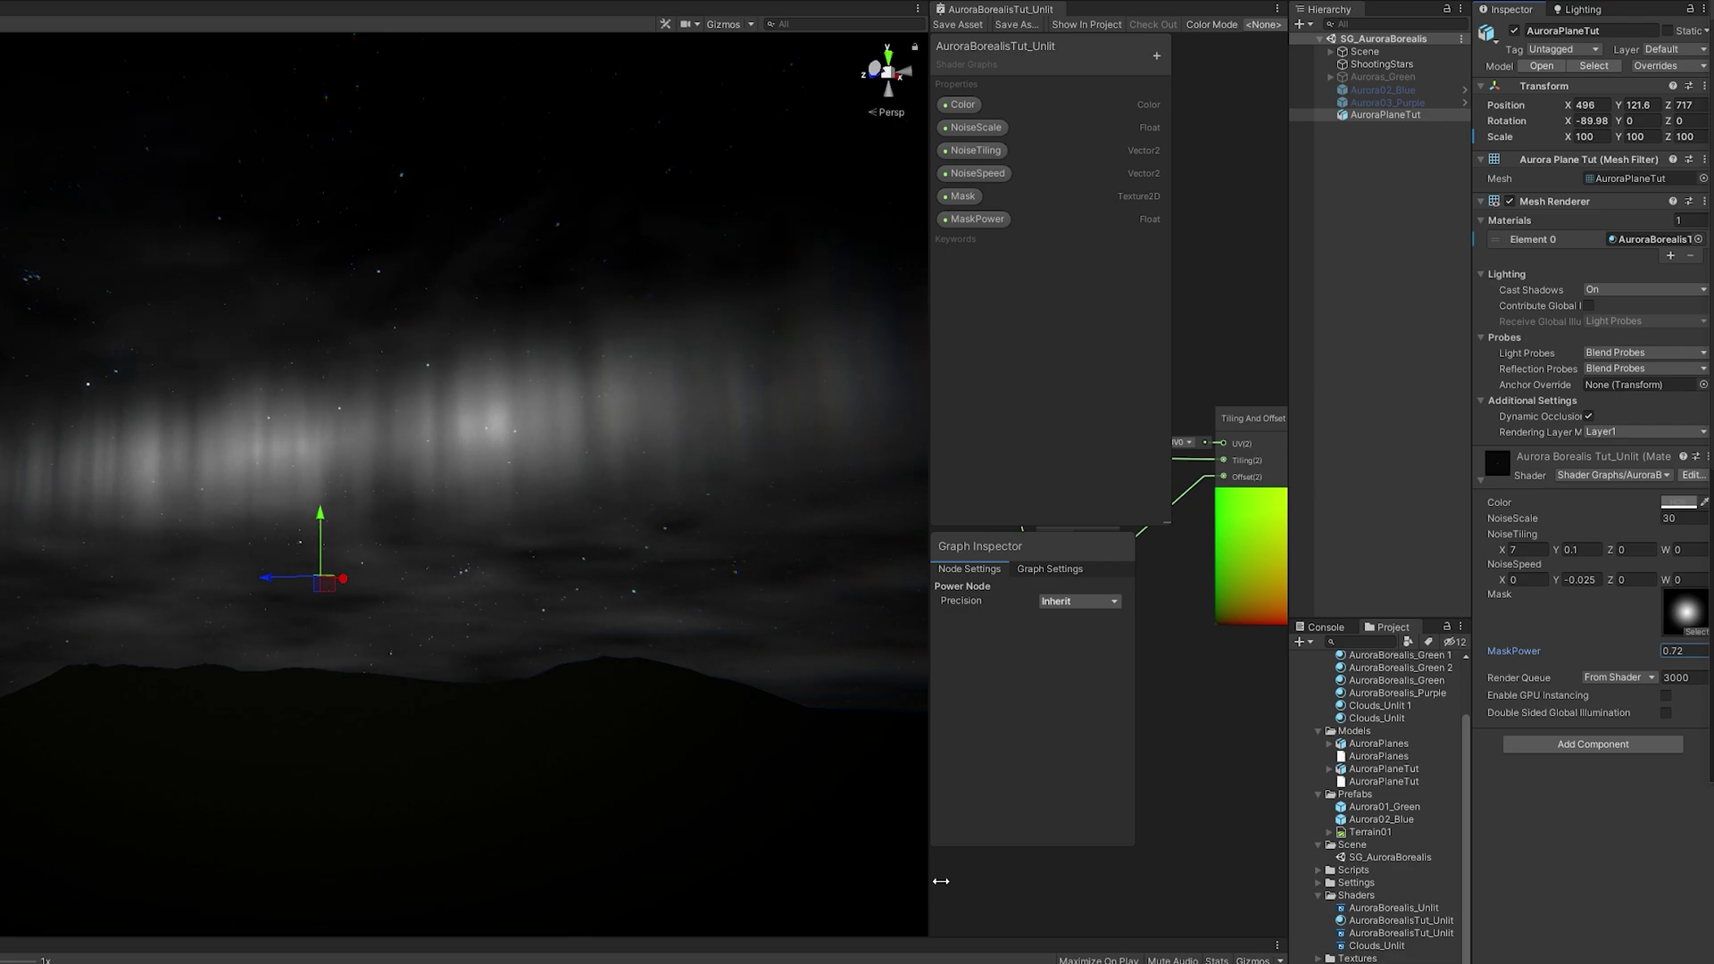
Move the Color and final Multiply nodes farther from the mask Multiply to make room between them.
left_click_drag(941, 881, 394, 907)
middle_click_drag(1241, 794, 753, 799)
scroll(785, 785, "down", 1)
middle_click_drag(844, 752, 1103, 726)
left_click_drag(1543, 552, 1267, 253)
left_click(1135, 361, "ctrl")
left_click_drag(1244, 430, 1531, 421)
Create a second Simple Noise node in the empty space below the mask Multiply.
middle_click_drag(1048, 756, 1086, 646)
left_click(1085, 646)
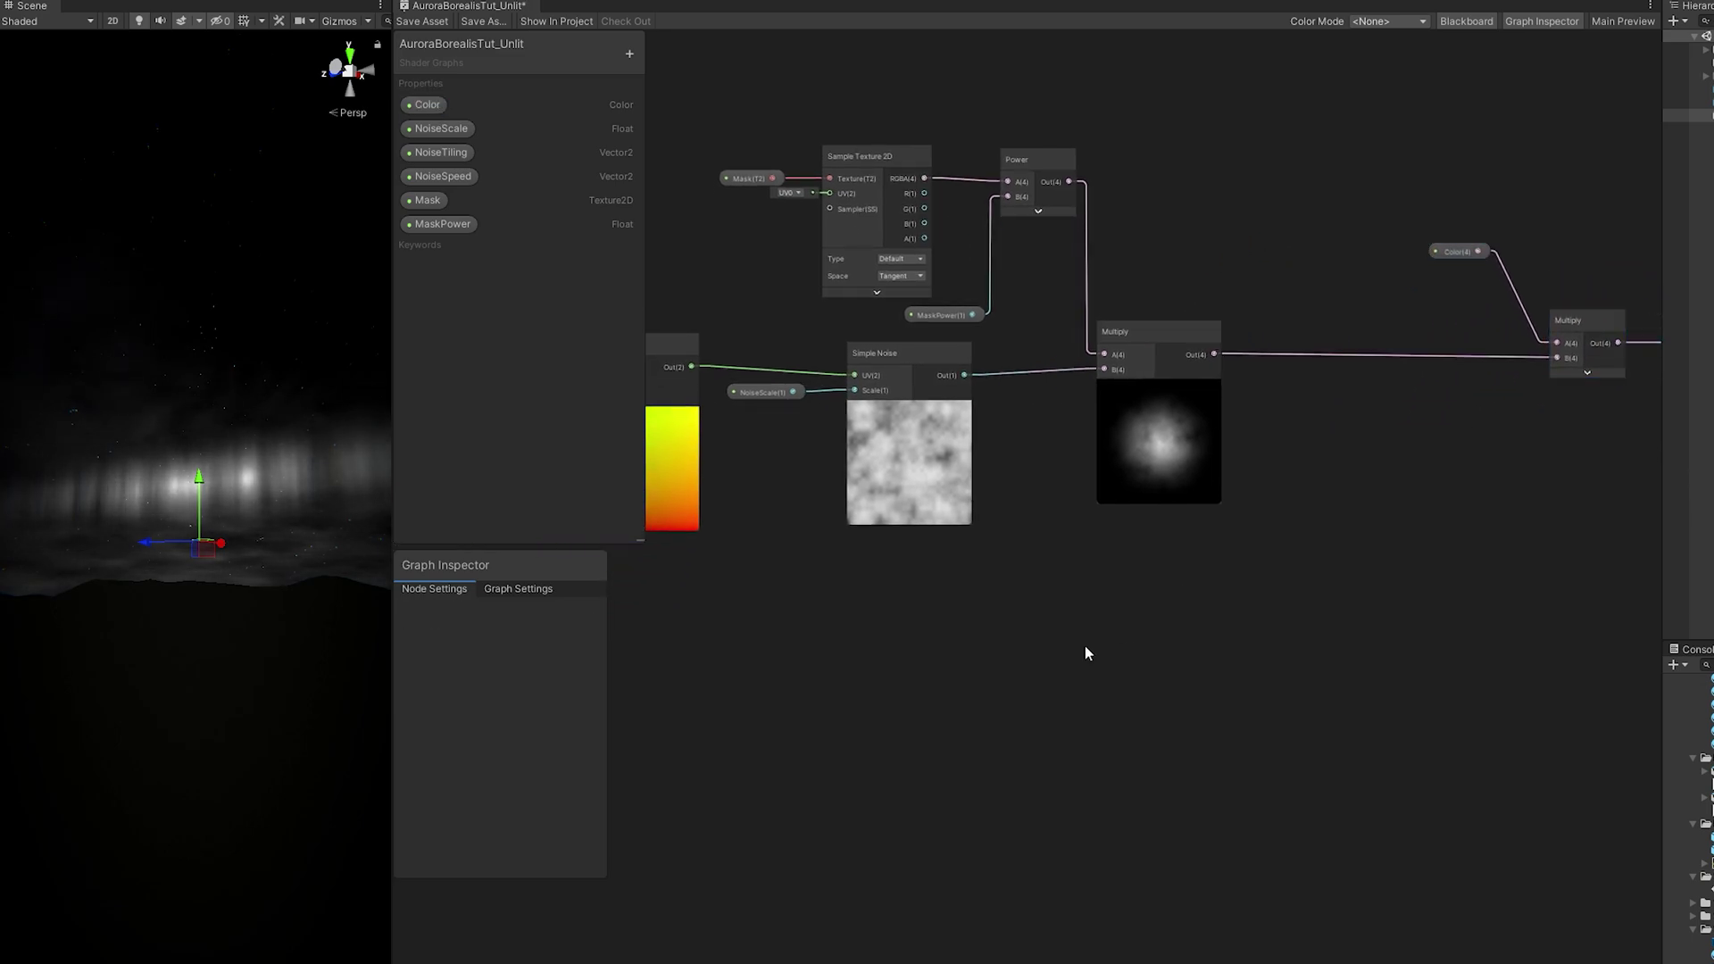
key("space")
type("simple")
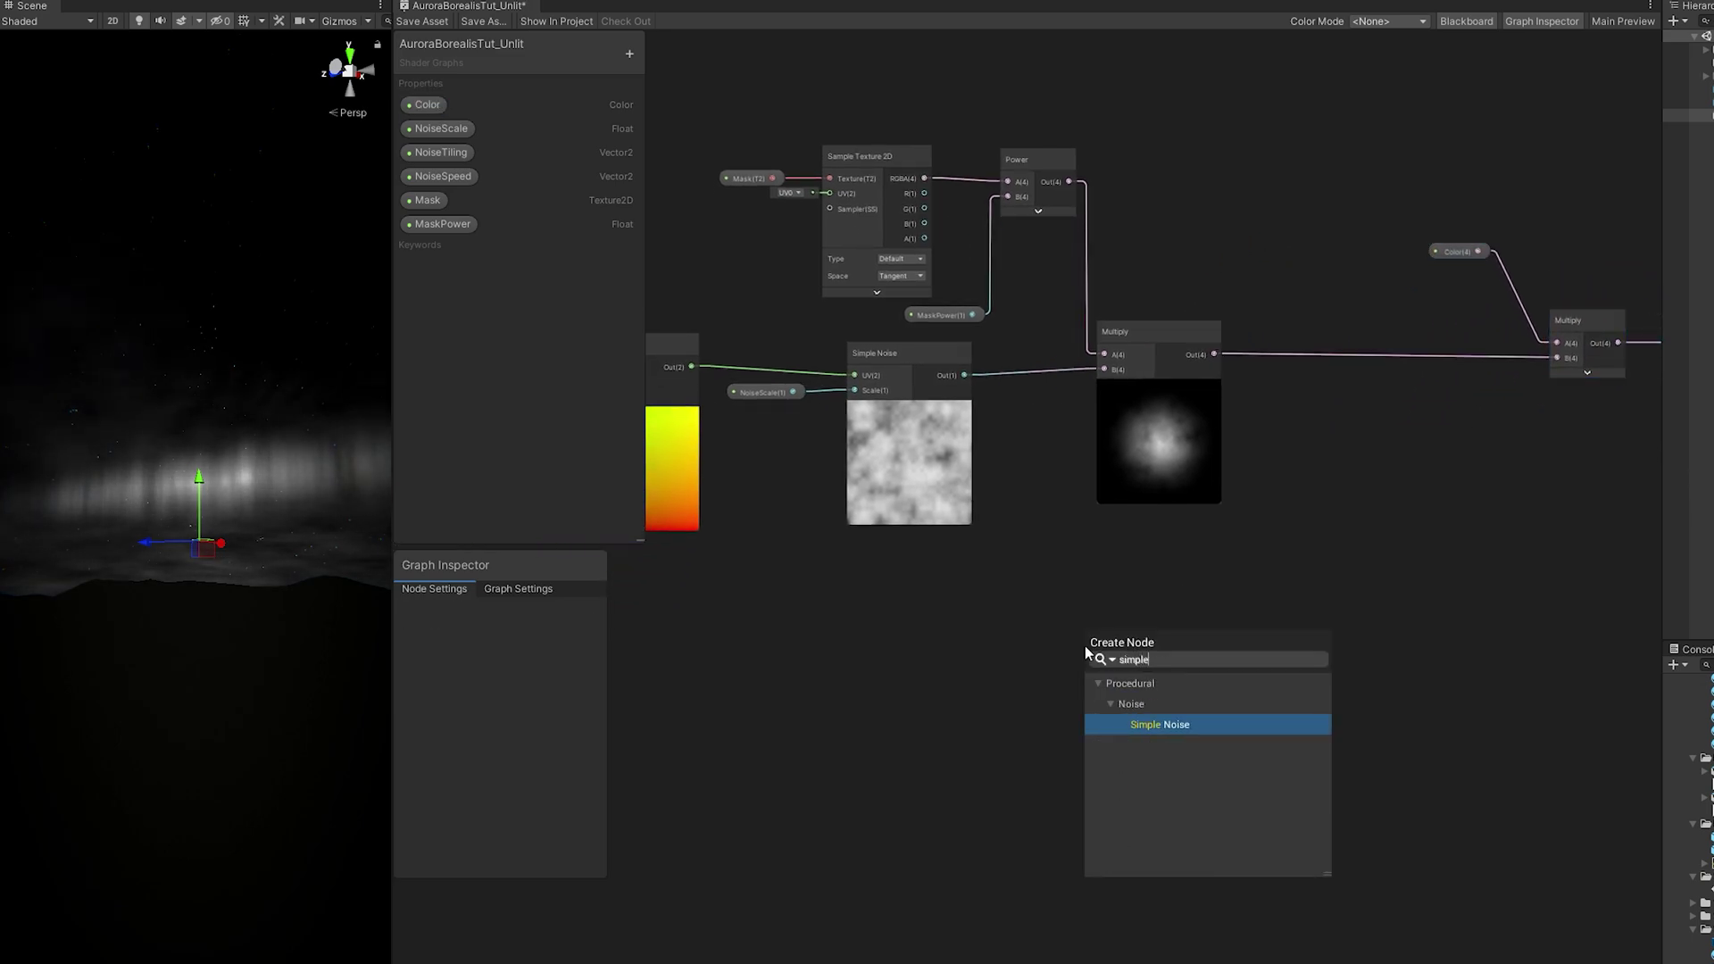
key("Return")
scroll(1062, 668, "up", 3)
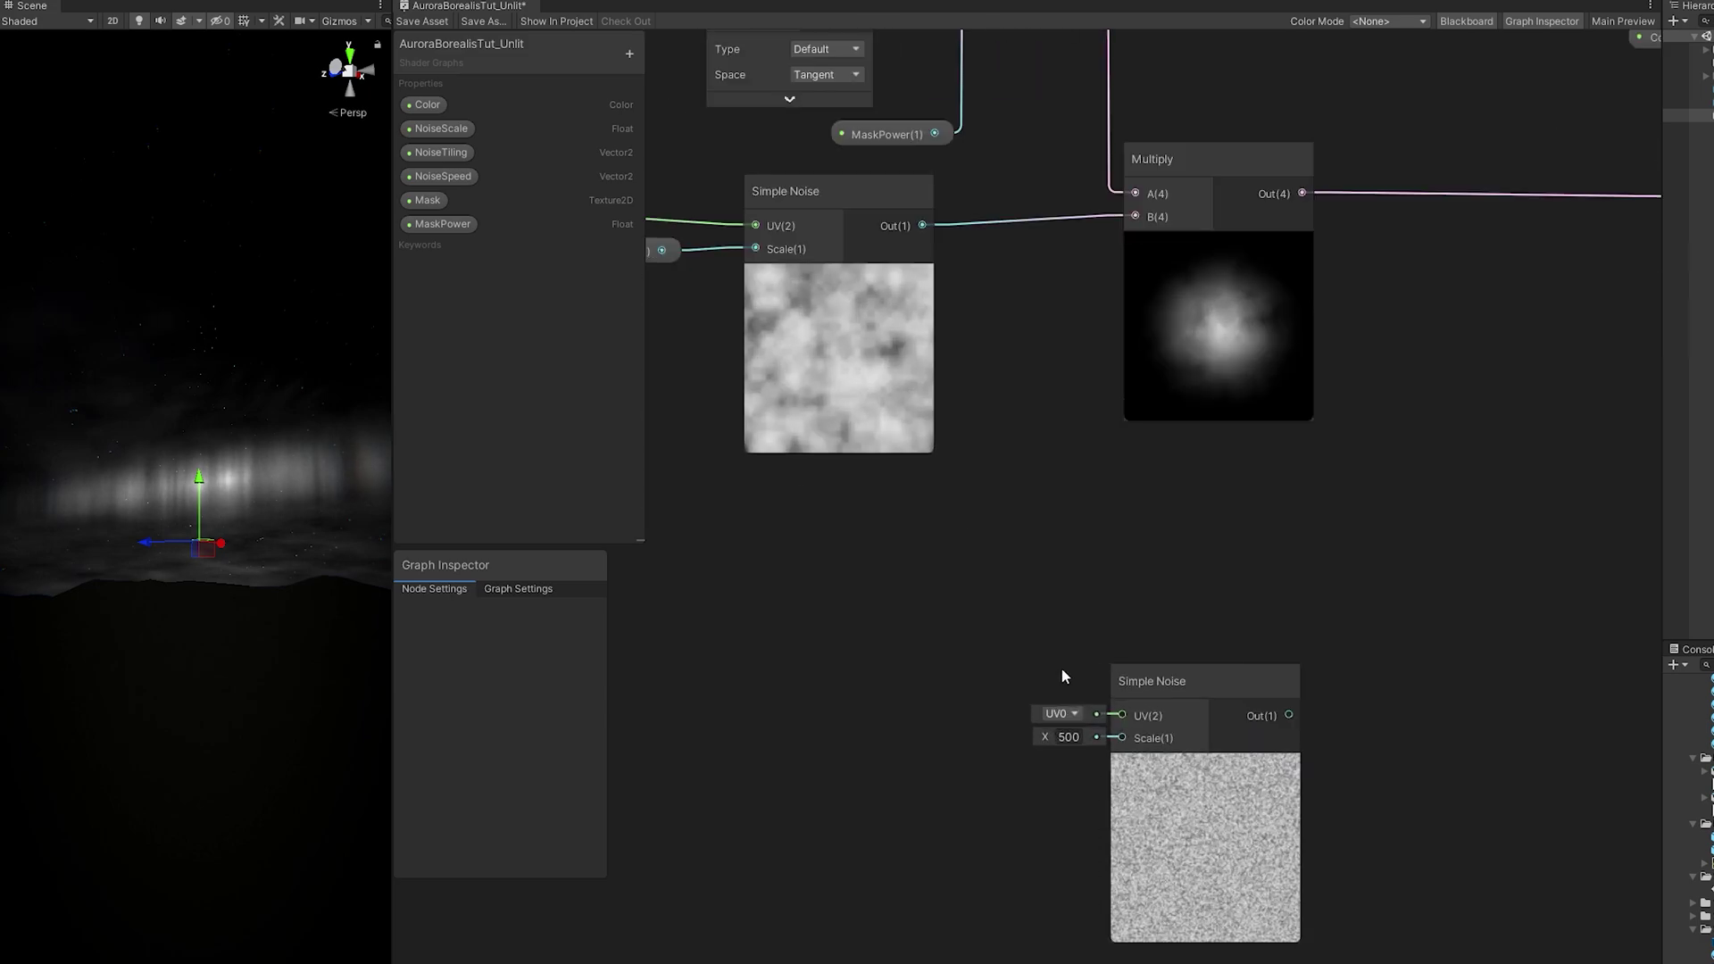
middle_click_drag(1062, 668, 1067, 548)
scroll(1068, 548, "down", 1)
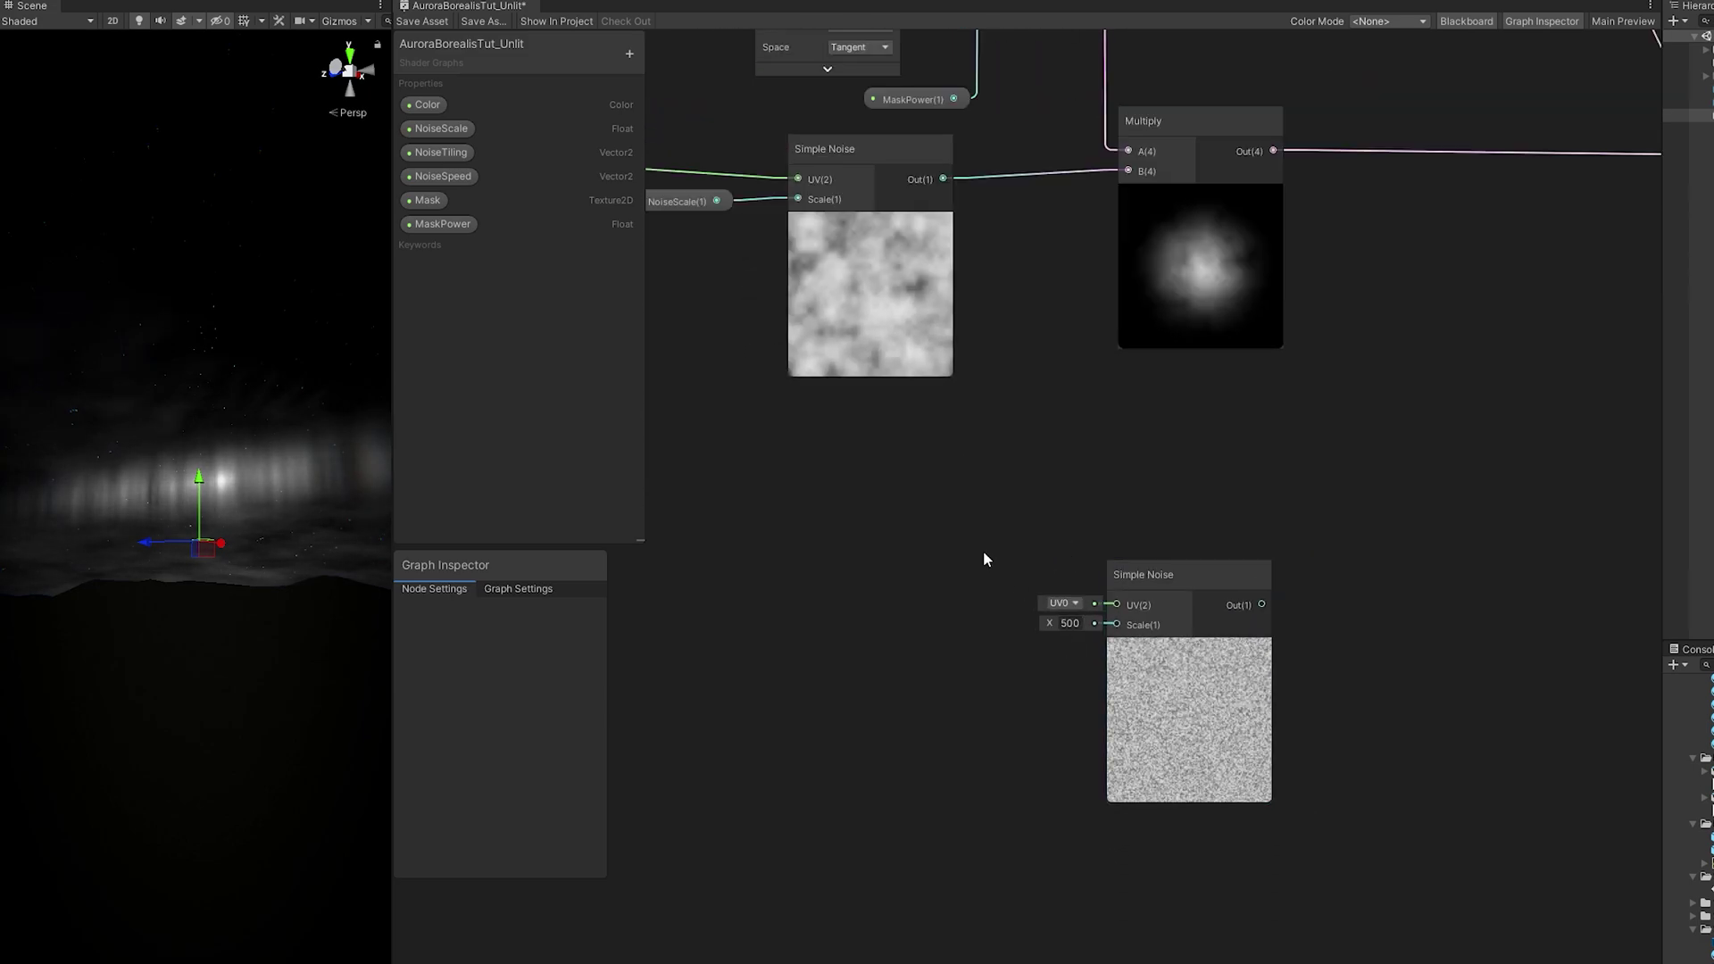
Place another NoiseScale node near the second Simple Noise and feed it into a new Add node with B set to 5.
left_click_drag(441, 130, 1030, 662)
scroll(964, 636, "up", 1)
type("add")
left_click(1096, 737)
left_click(981, 701)
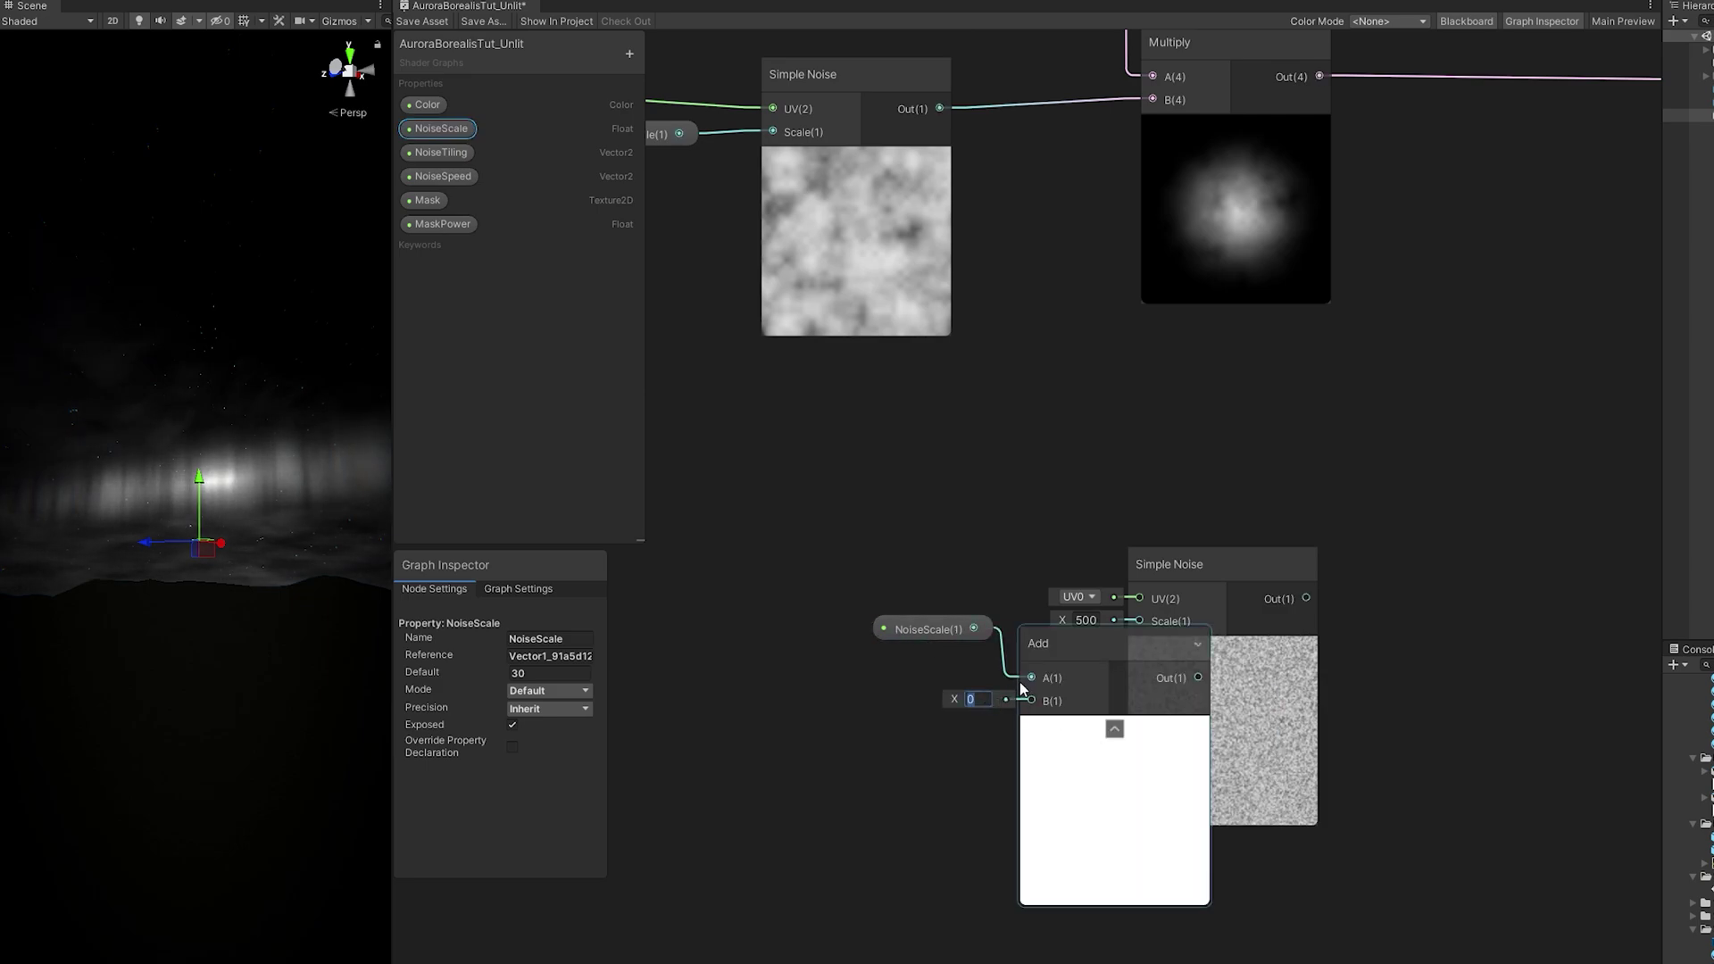
type("5")
Connect the Add output to the second Simple Noise's Scale, collapse the Add preview, and arrange these nodes together.
left_click_drag(903, 628, 1046, 721)
left_click_drag(1040, 678, 850, 649)
left_click_drag(1005, 649, 1139, 620)
left_click(928, 700)
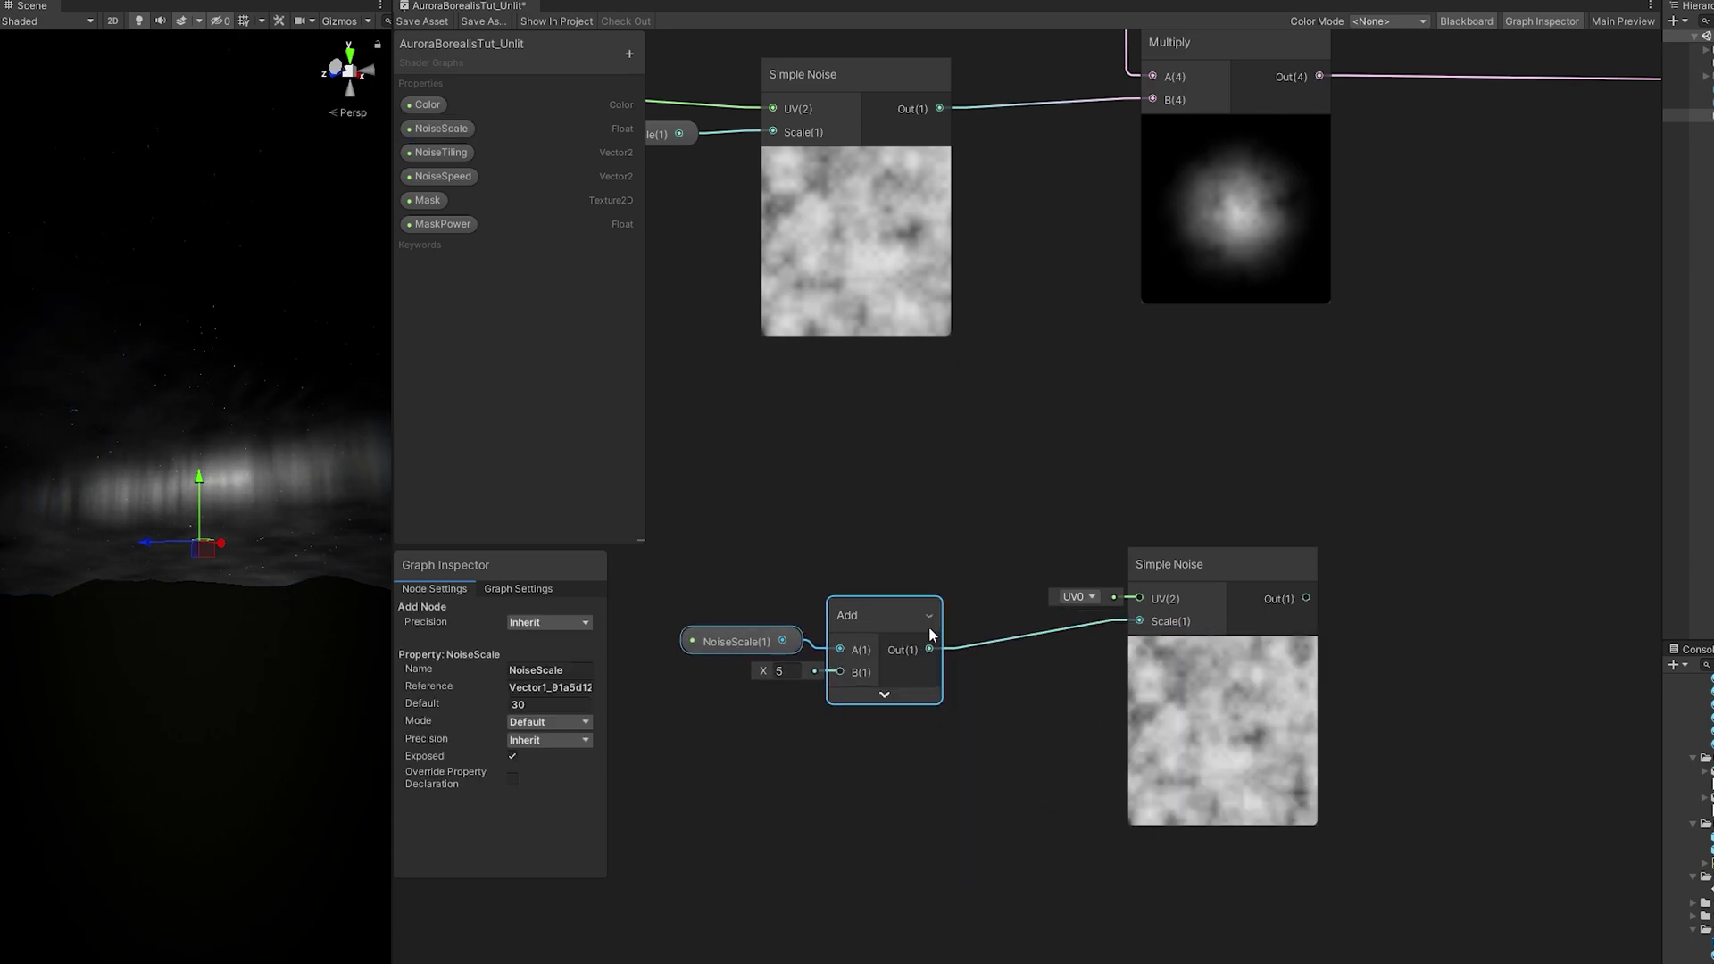
left_click(839, 576)
left_click_drag(737, 632, 737, 640)
left_click_drag(924, 553, 750, 661)
left_click_drag(880, 625, 968, 603)
middle_click_drag(1295, 529, 1021, 552)
Create a Power node fed by the second Simple Noise and set its B value to 2.99.
left_click_drag(1032, 622, 1228, 619)
type("power")
key("Return")
left_click_drag(1099, 661, 1123, 661)
middle_click_drag(1333, 521, 1193, 603)
Create a Multiply node combining the mask Multiply output with the second noise's Power output.
key("space")
type("multiply")
key("Return")
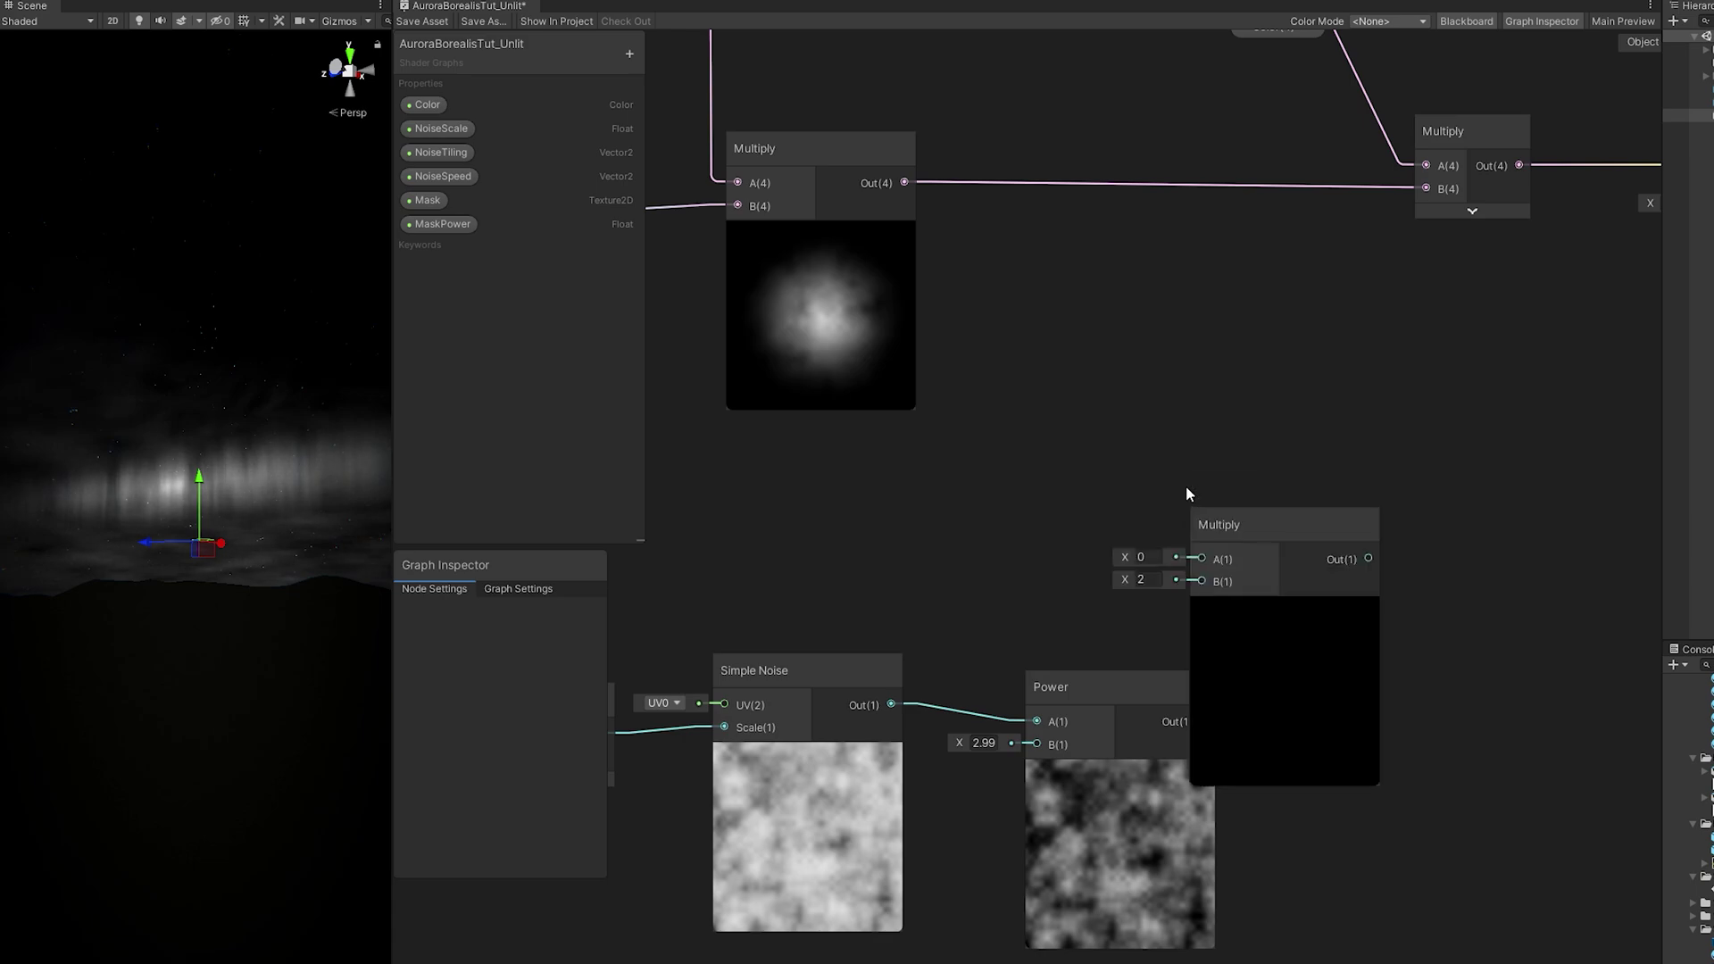
left_click_drag(1285, 531, 1310, 345)
left_click_drag(905, 182, 1230, 376)
left_click_drag(1202, 722, 1232, 399)
Align the Power node with the second Simple Noise and set its B value to 4.76.
middle_click_drag(935, 656, 1070, 637)
left_click_drag(1228, 683, 1191, 667)
middle_click_drag(1051, 534, 977, 549)
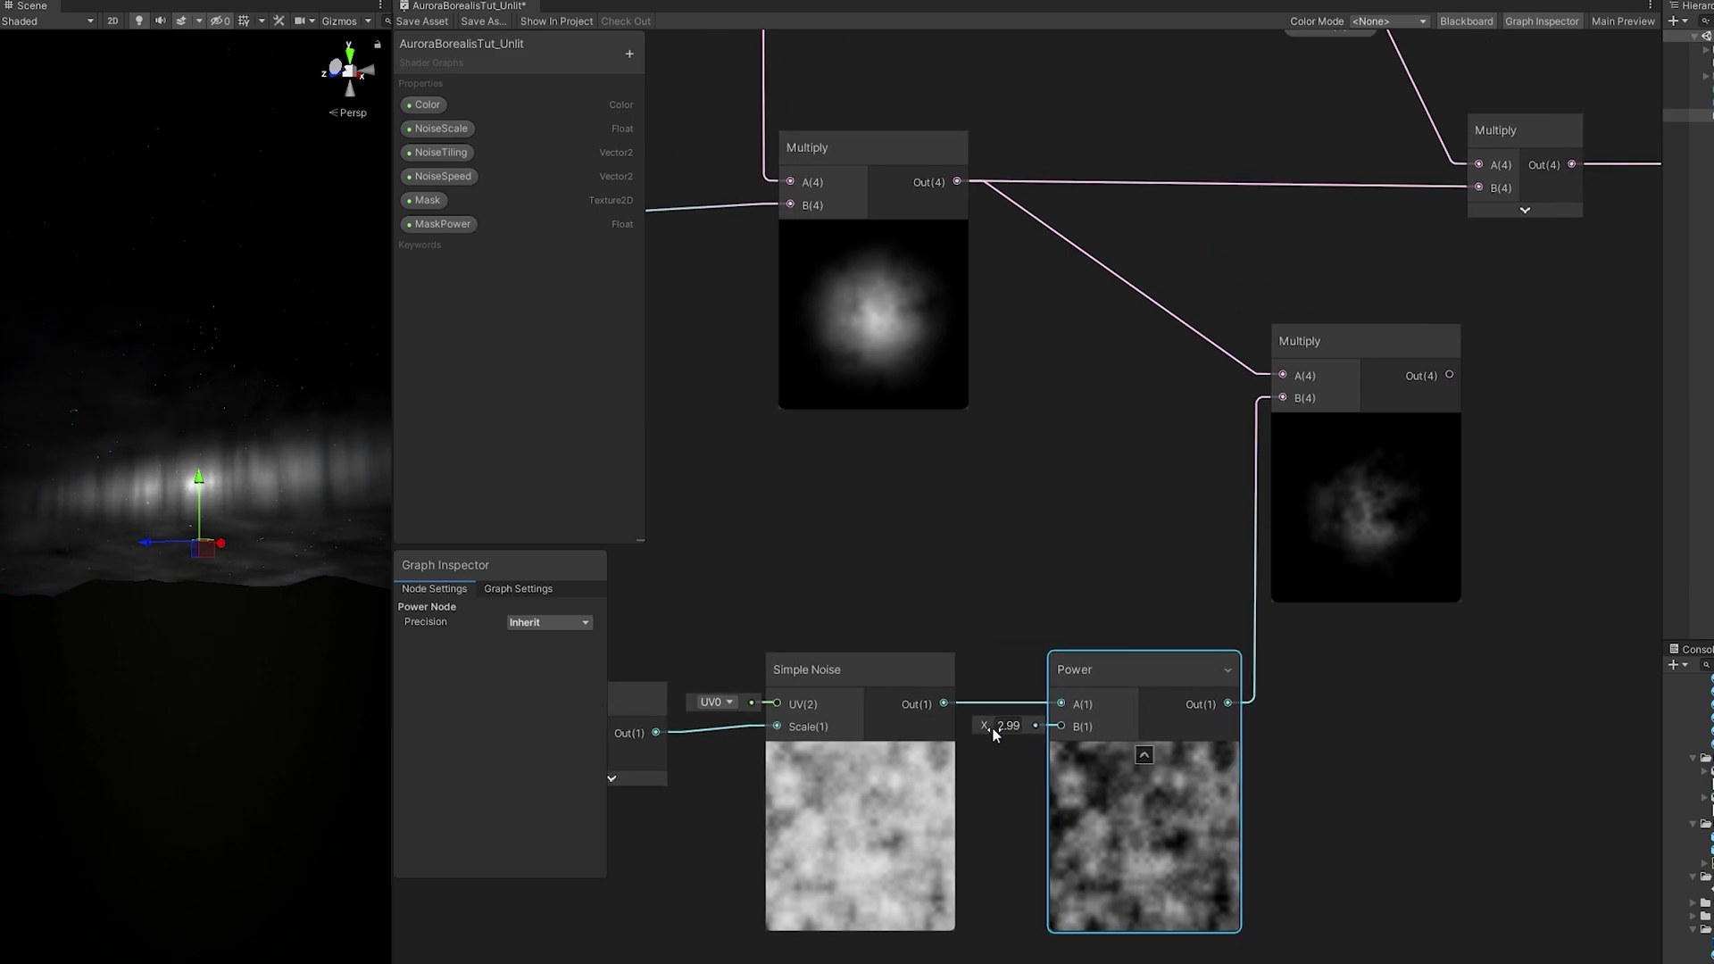
left_click_drag(994, 732, 1012, 721)
middle_click_drag(913, 644, 1019, 612)
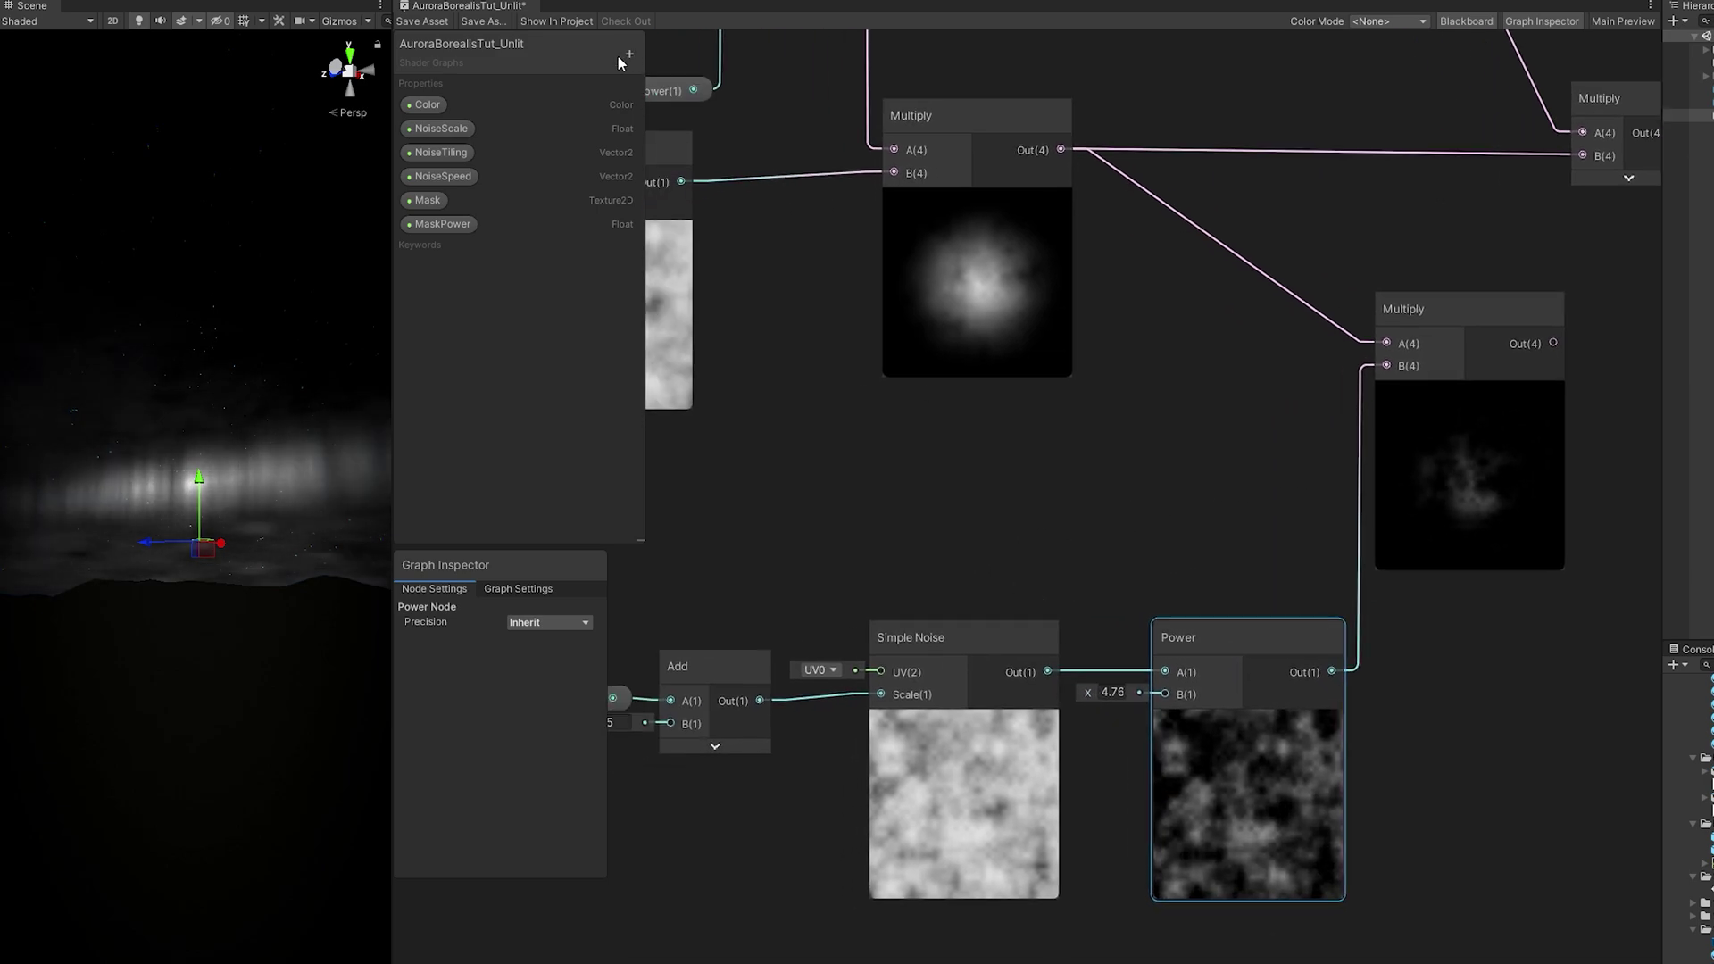
Add a Float property named DissolvePower with a default value of 2.
left_click(630, 54)
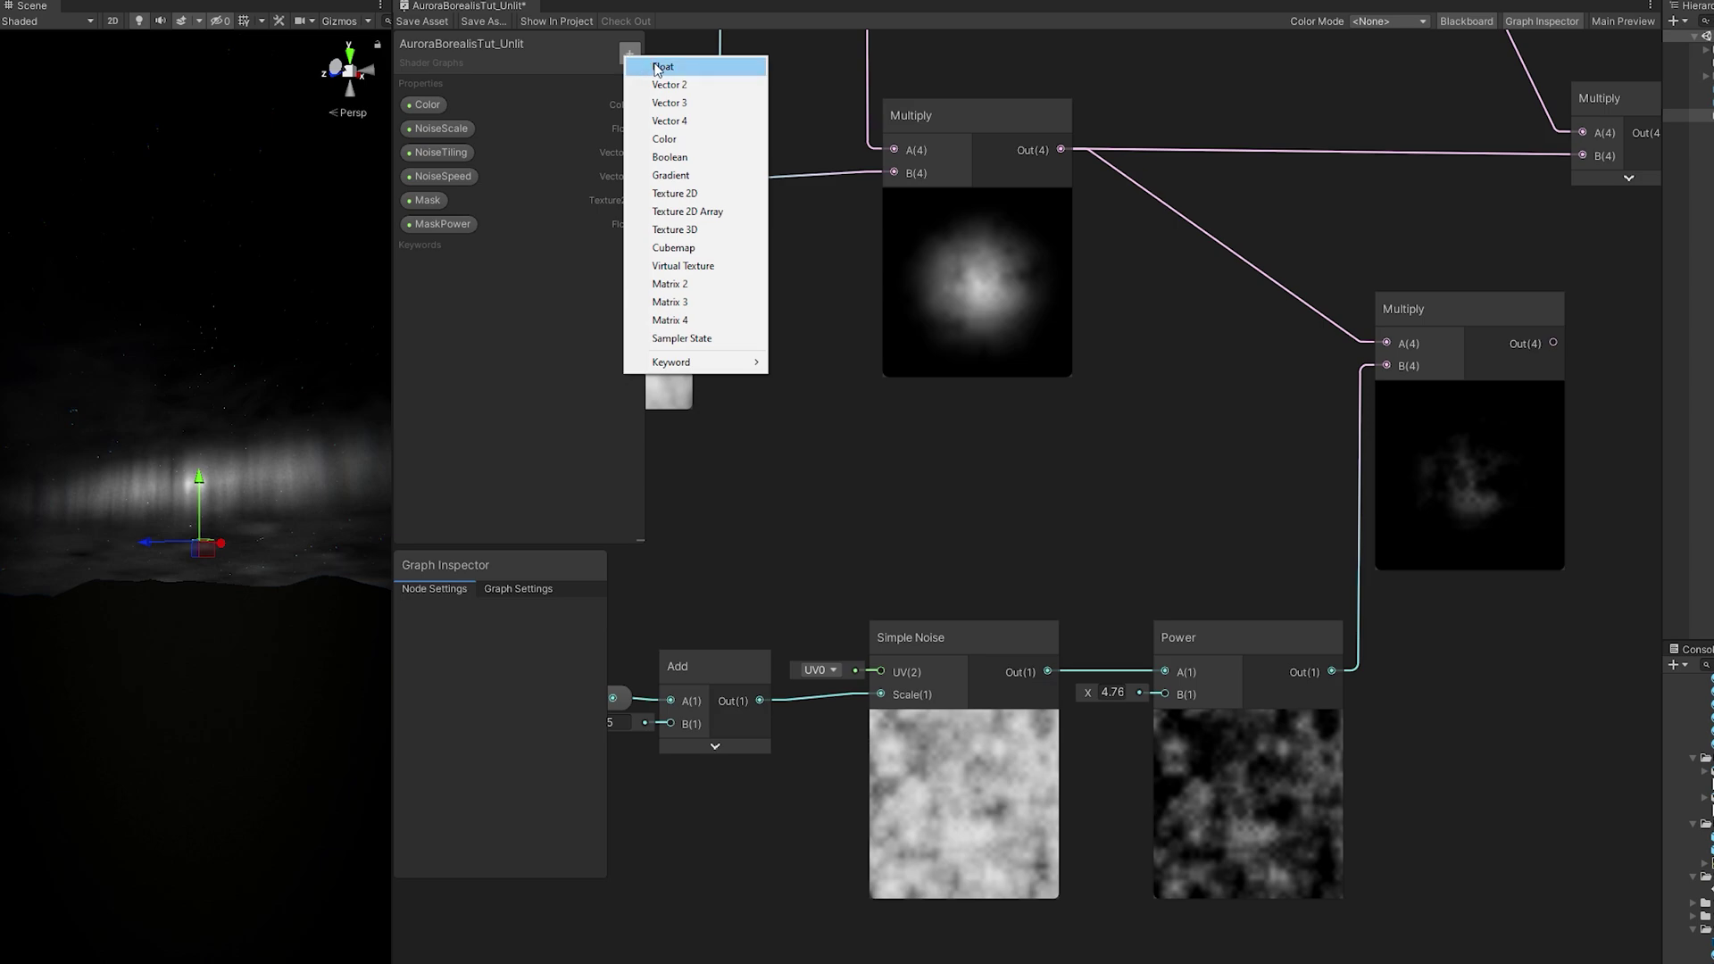
left_click(657, 67)
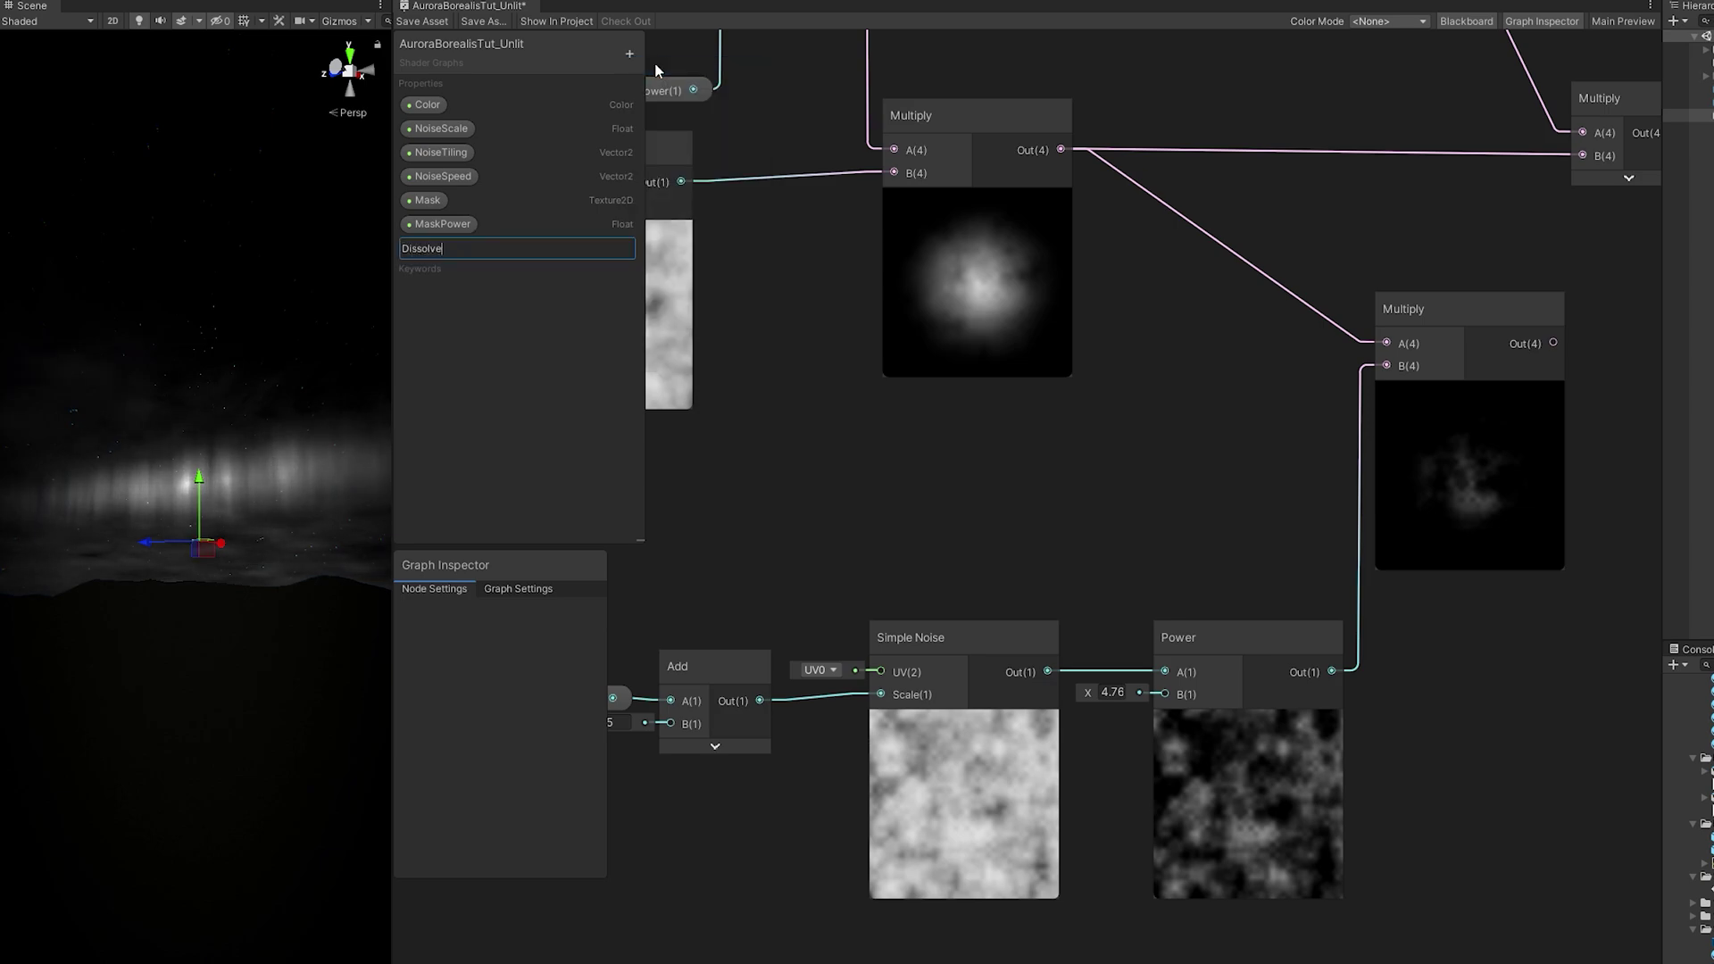
type("DissolvePower")
key("Return")
left_click(473, 249)
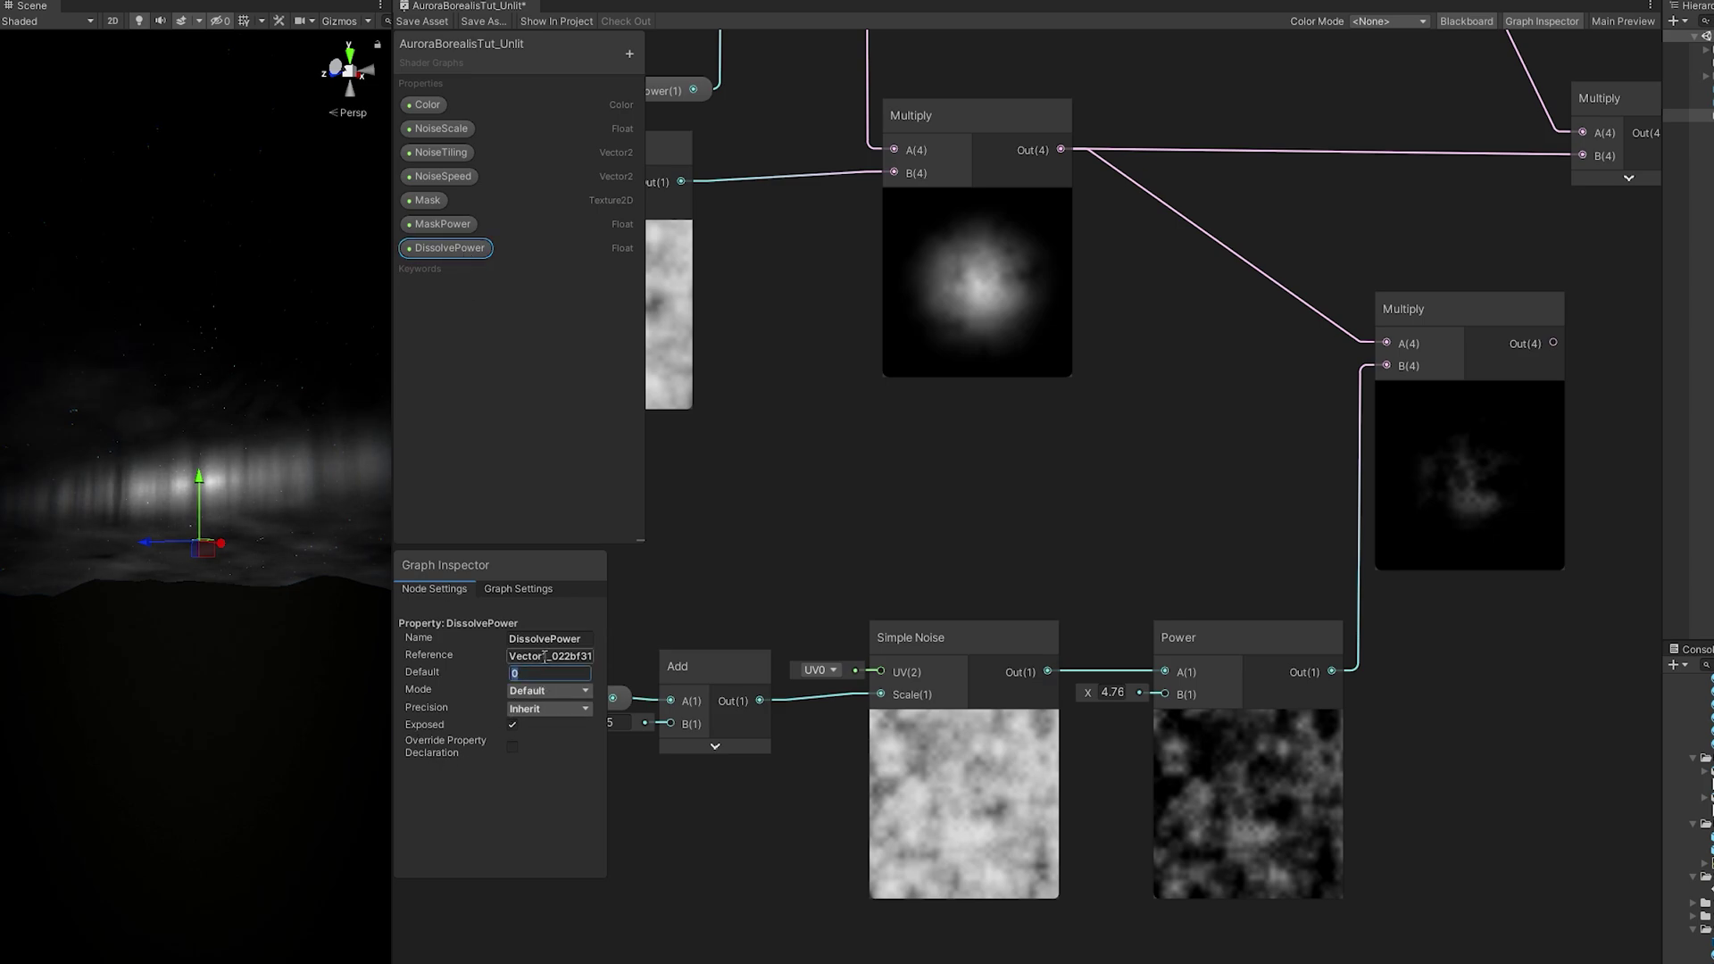
Place the DissolvePower node below the second Simple Noise and connect it to B of its Power node.
left_click_drag(453, 249, 853, 678)
left_click_drag(987, 937, 989, 939)
left_click_drag(1107, 944, 1164, 694)
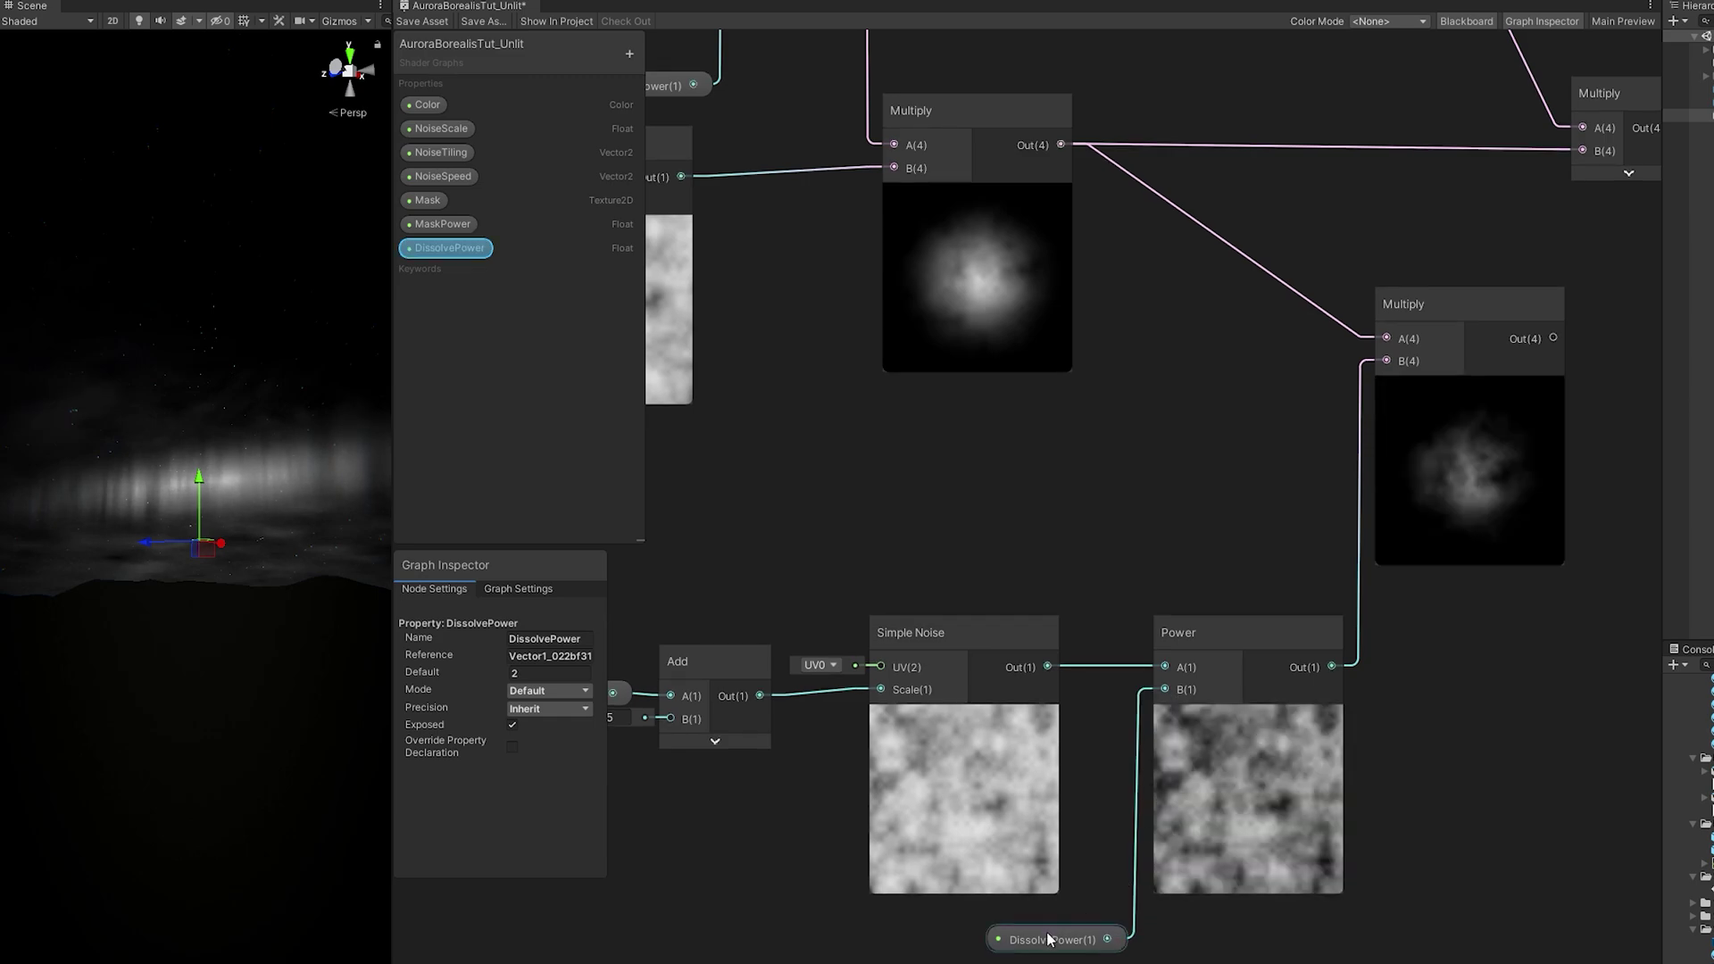
Connect the dissolve Multiply output to B of the Color Multiply and save the shader graph.
middle_click_drag(1149, 586, 892, 681)
left_click_drag(1296, 433, 1321, 245)
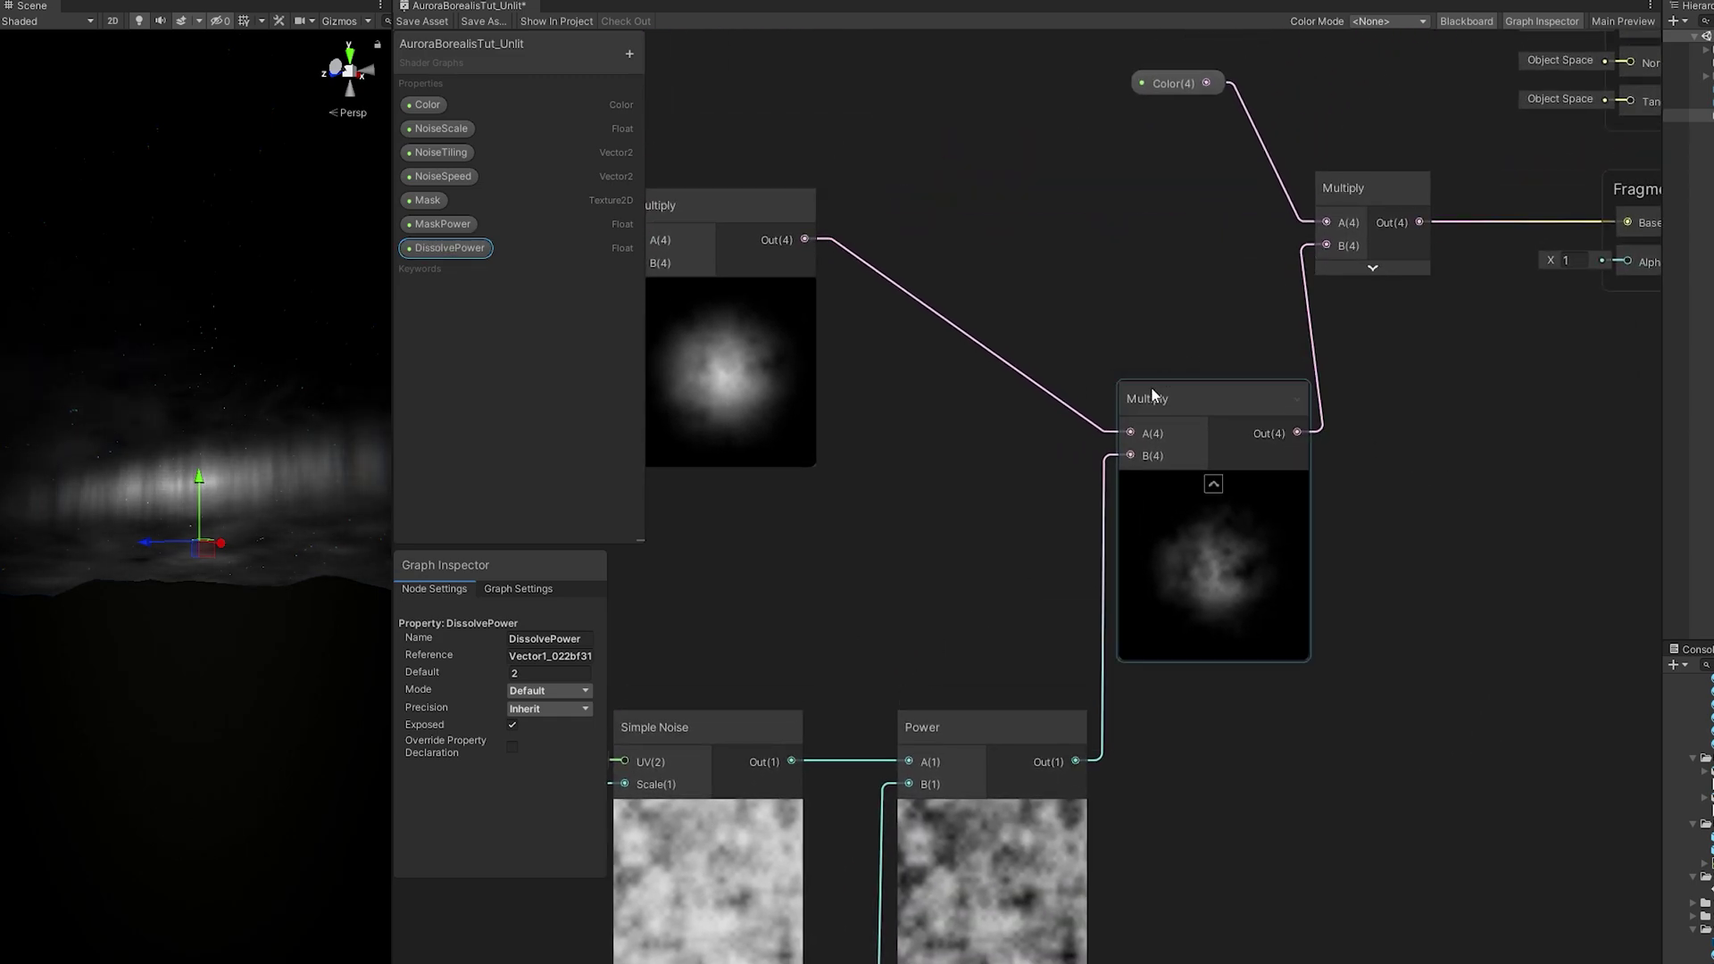
left_click(419, 21)
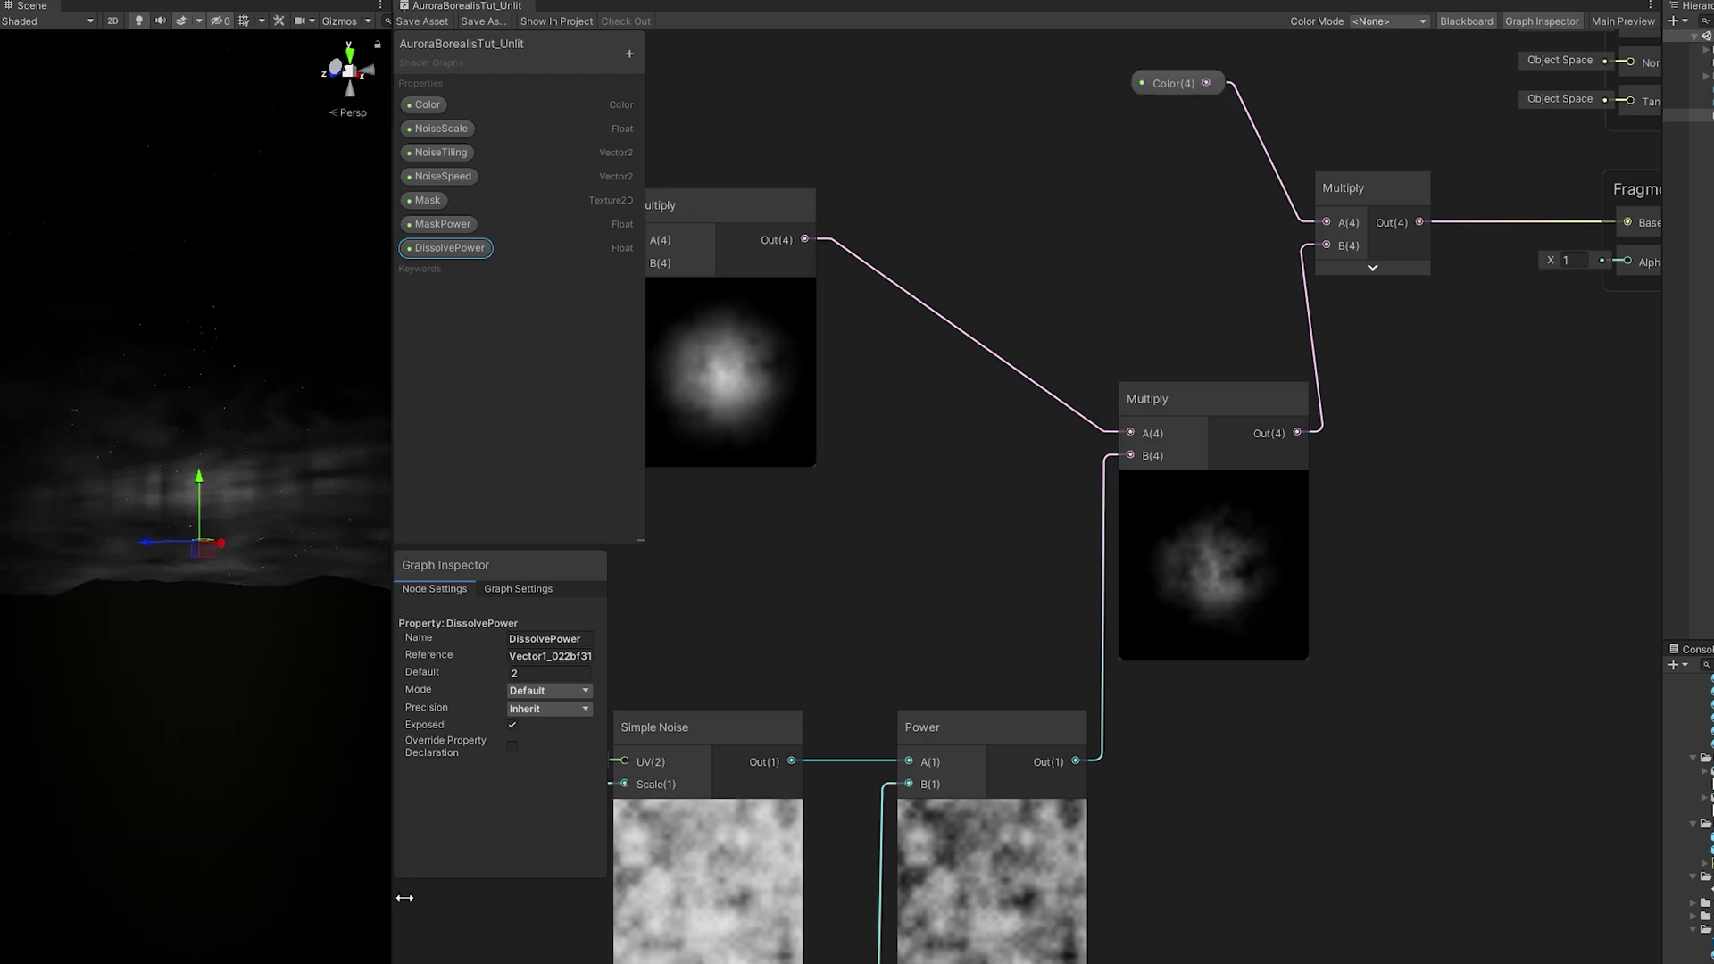
Move the NoiseScale and Add nodes that feed the second Simple Noise down to free space beside its UV input.
left_click_drag(401, 899, 327, 803)
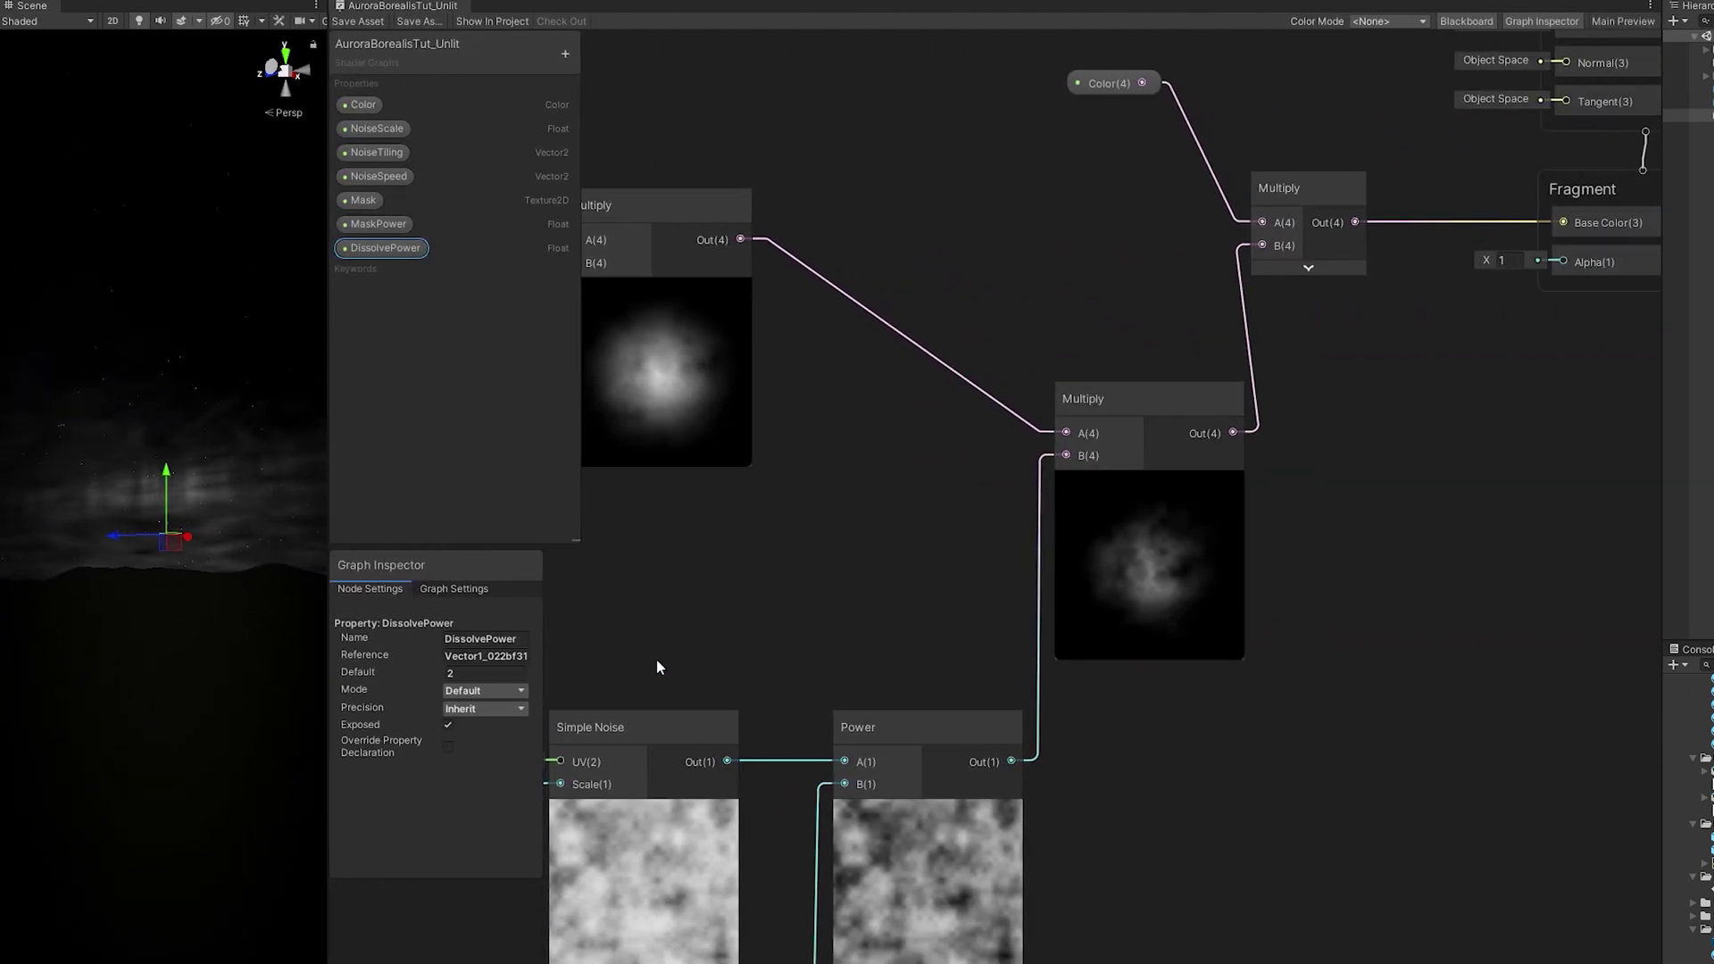
left_click(657, 660)
middle_click_drag(657, 661, 1129, 558)
middle_click_drag(719, 575, 1425, 598)
scroll(1228, 596, "down", 2)
middle_click_drag(1003, 571, 1014, 588)
left_click_drag(1112, 598, 1051, 523)
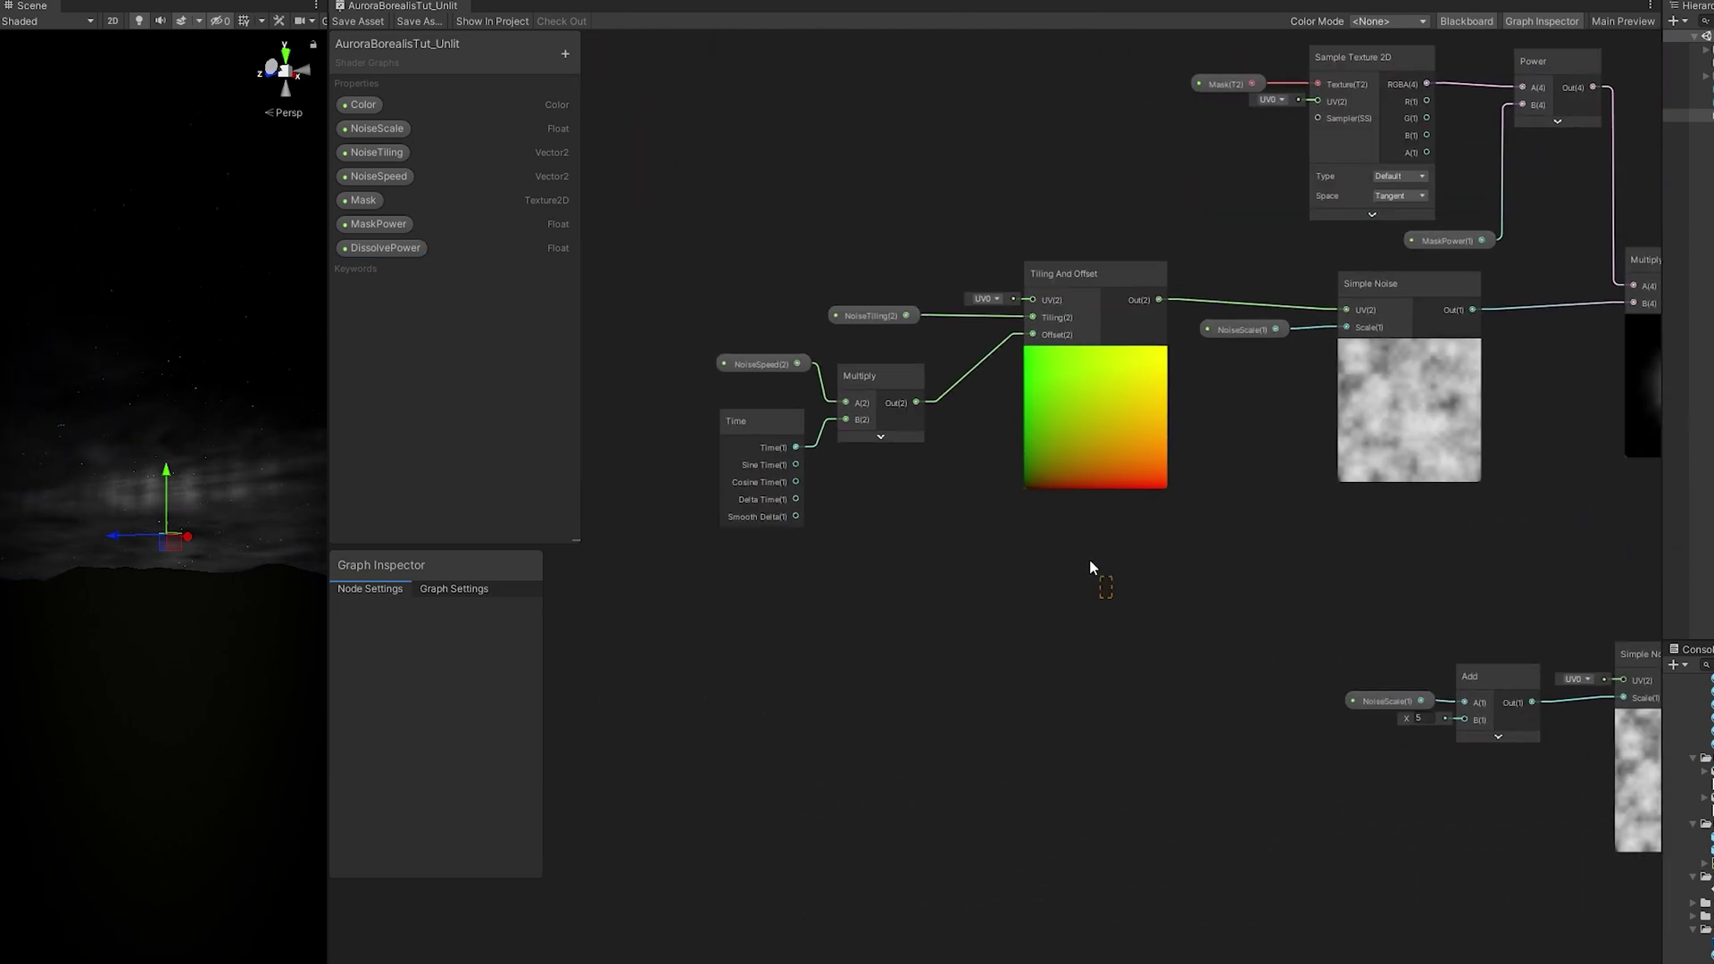
left_click_drag(754, 276, 755, 275)
middle_click_drag(1415, 536, 1315, 513)
left_click_drag(1396, 658, 1393, 656)
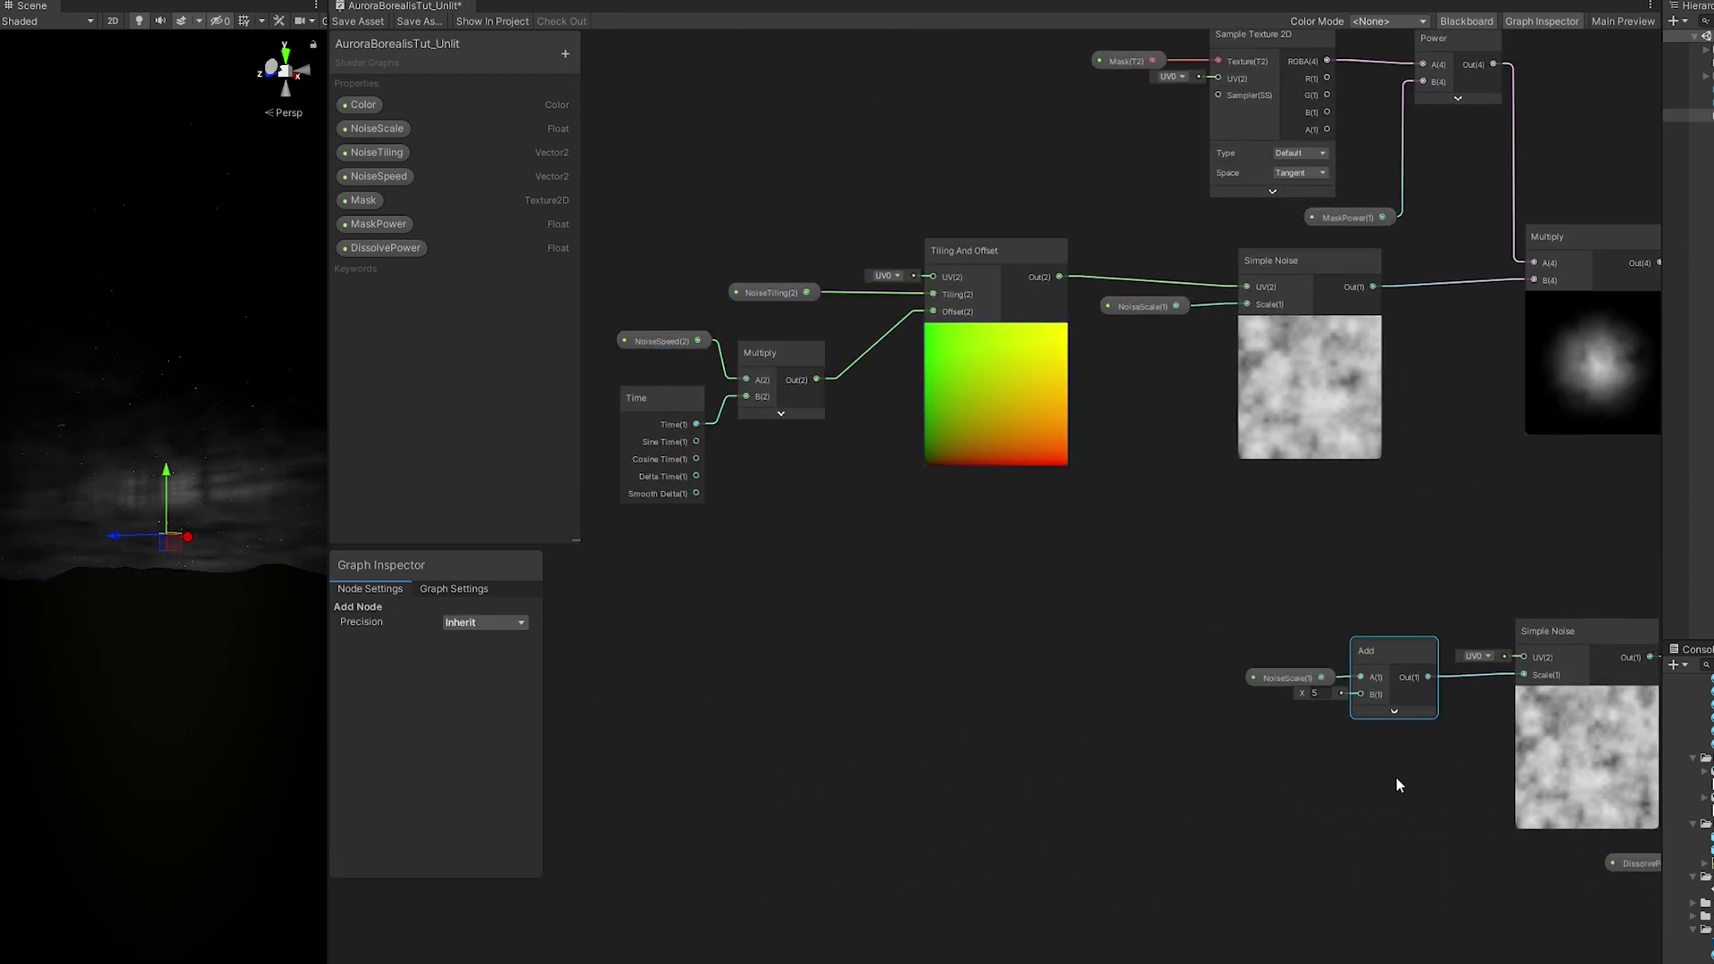
left_click_drag(1396, 780, 1227, 616)
left_click_drag(1375, 649, 1396, 867)
Duplicate the NoiseTiling, NoiseSpeed, Time, Multiply and Tiling And Offset nodes and connect the copy to UV of the second Simple Noise.
left_click(983, 725)
key("ctrl+v")
middle_click_drag(1187, 663, 1041, 490)
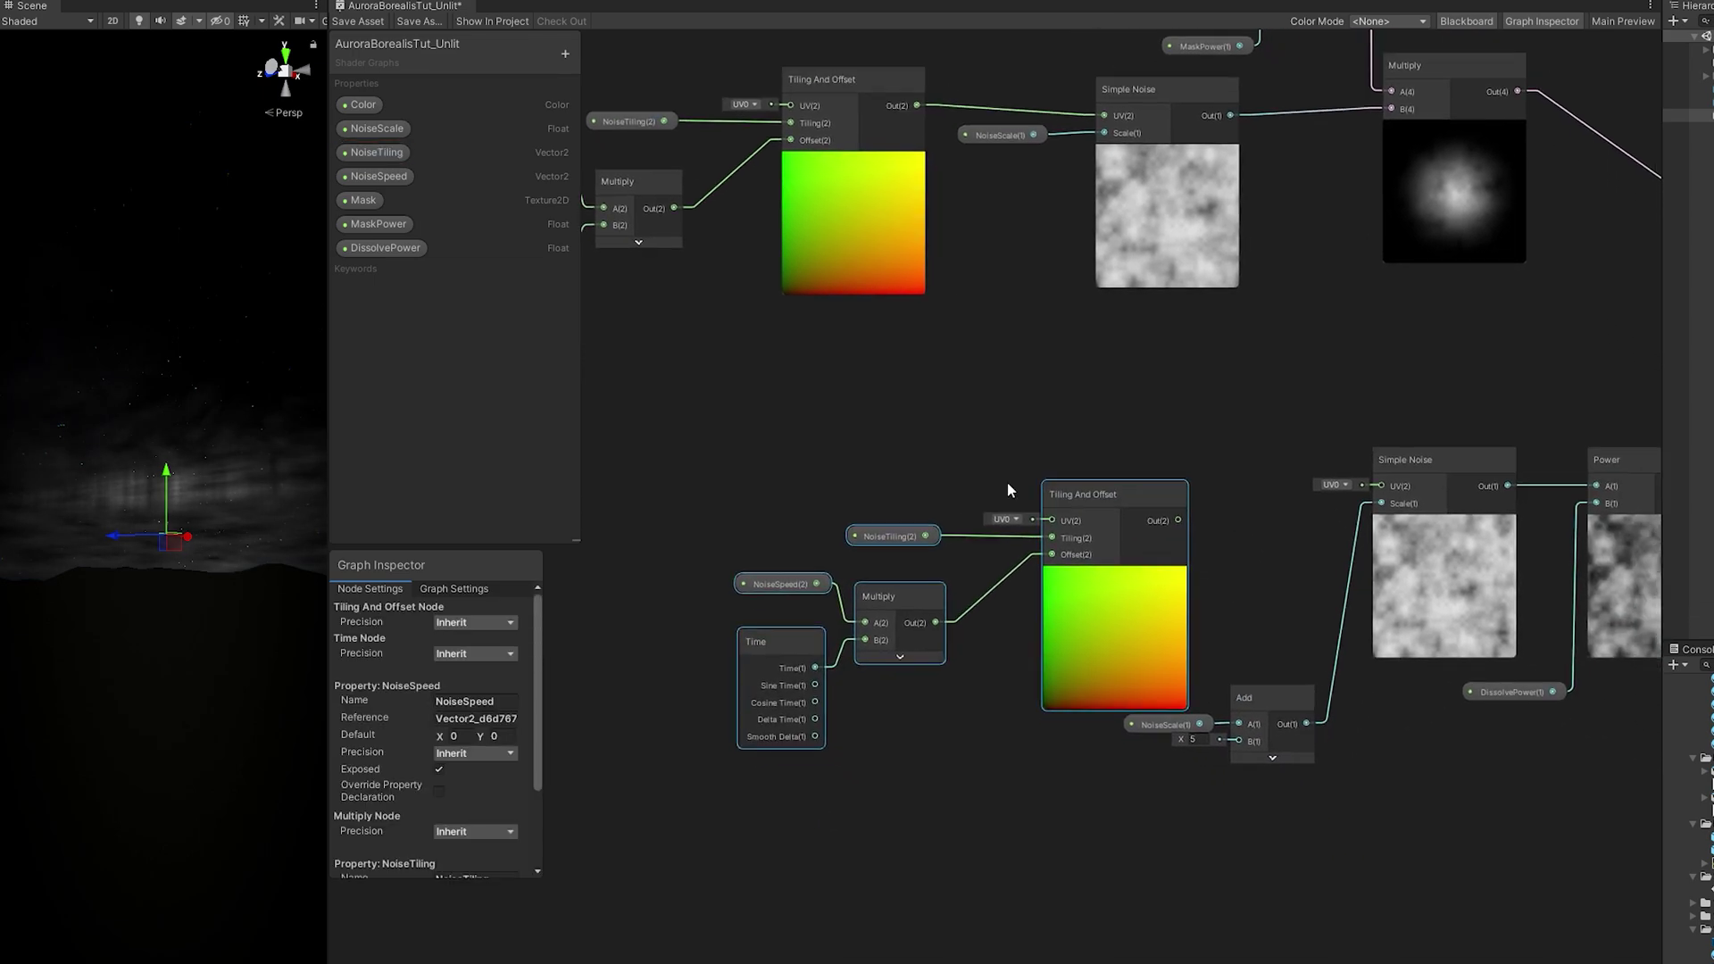
scroll(1279, 484, "up", 2)
left_click_drag(1141, 531, 1412, 485)
middle_click_drag(901, 489, 1158, 479)
left_click_drag(1365, 383, 859, 696)
left_click_drag(1303, 478, 1328, 448)
left_click(1107, 387)
Create an Add node fed by the copied NoiseSpeed, set its B input's Y to 0.005 and collapse its preview.
left_click_drag(911, 544, 811, 491)
type("add")
key("Return")
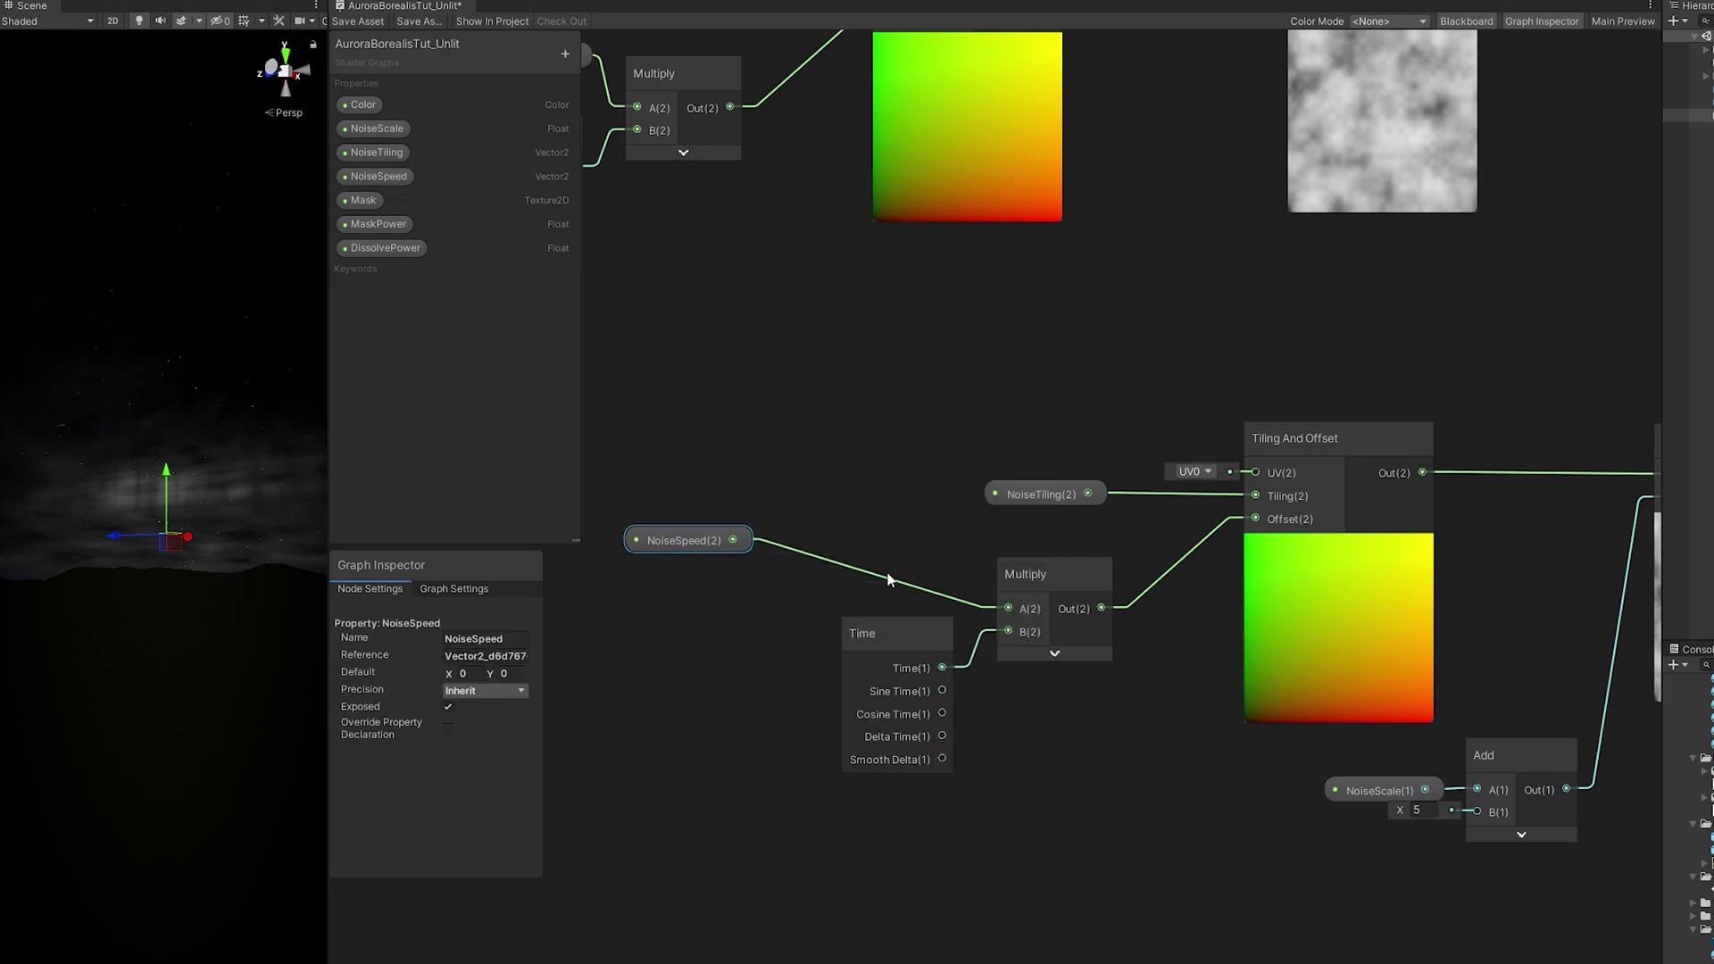
middle_click_drag(848, 459, 928, 413)
scroll(808, 486, "up", 3)
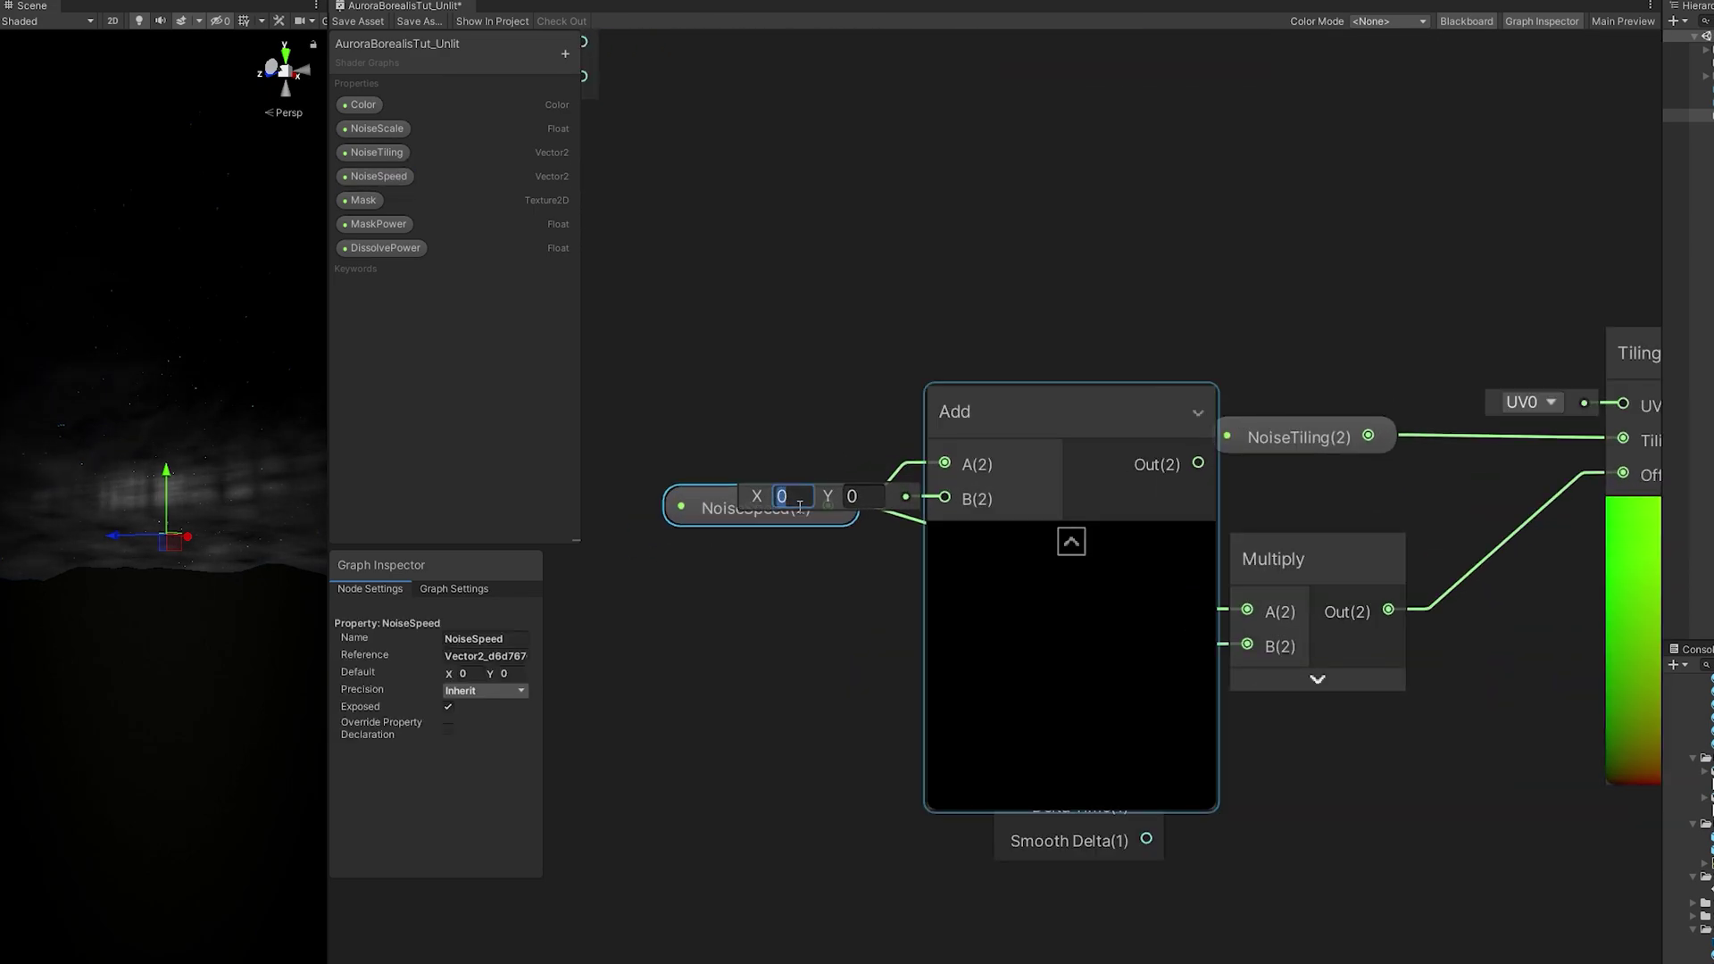
type("00")
key("Tab")
type(".005")
left_click(1070, 542)
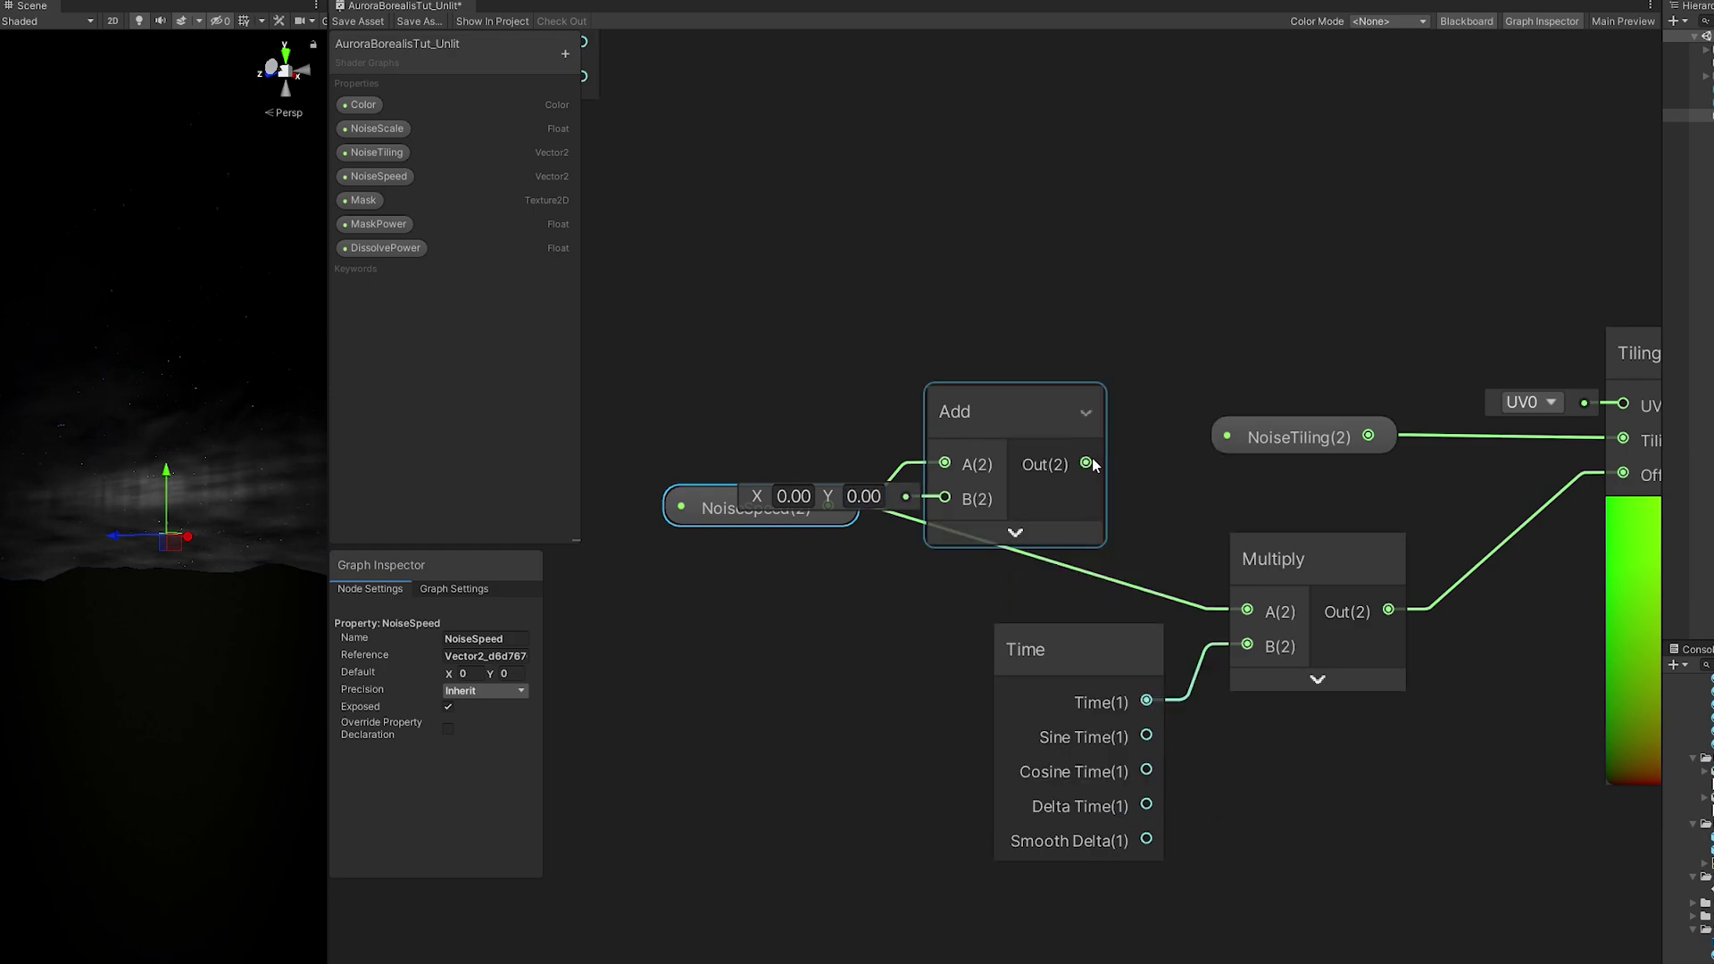
Connect the Add output to A of the copied Multiply and place the Add node between NoiseSpeed and Multiply.
left_click_drag(1085, 463, 1246, 611)
left_click(998, 400)
scroll(1036, 473, "down", 3)
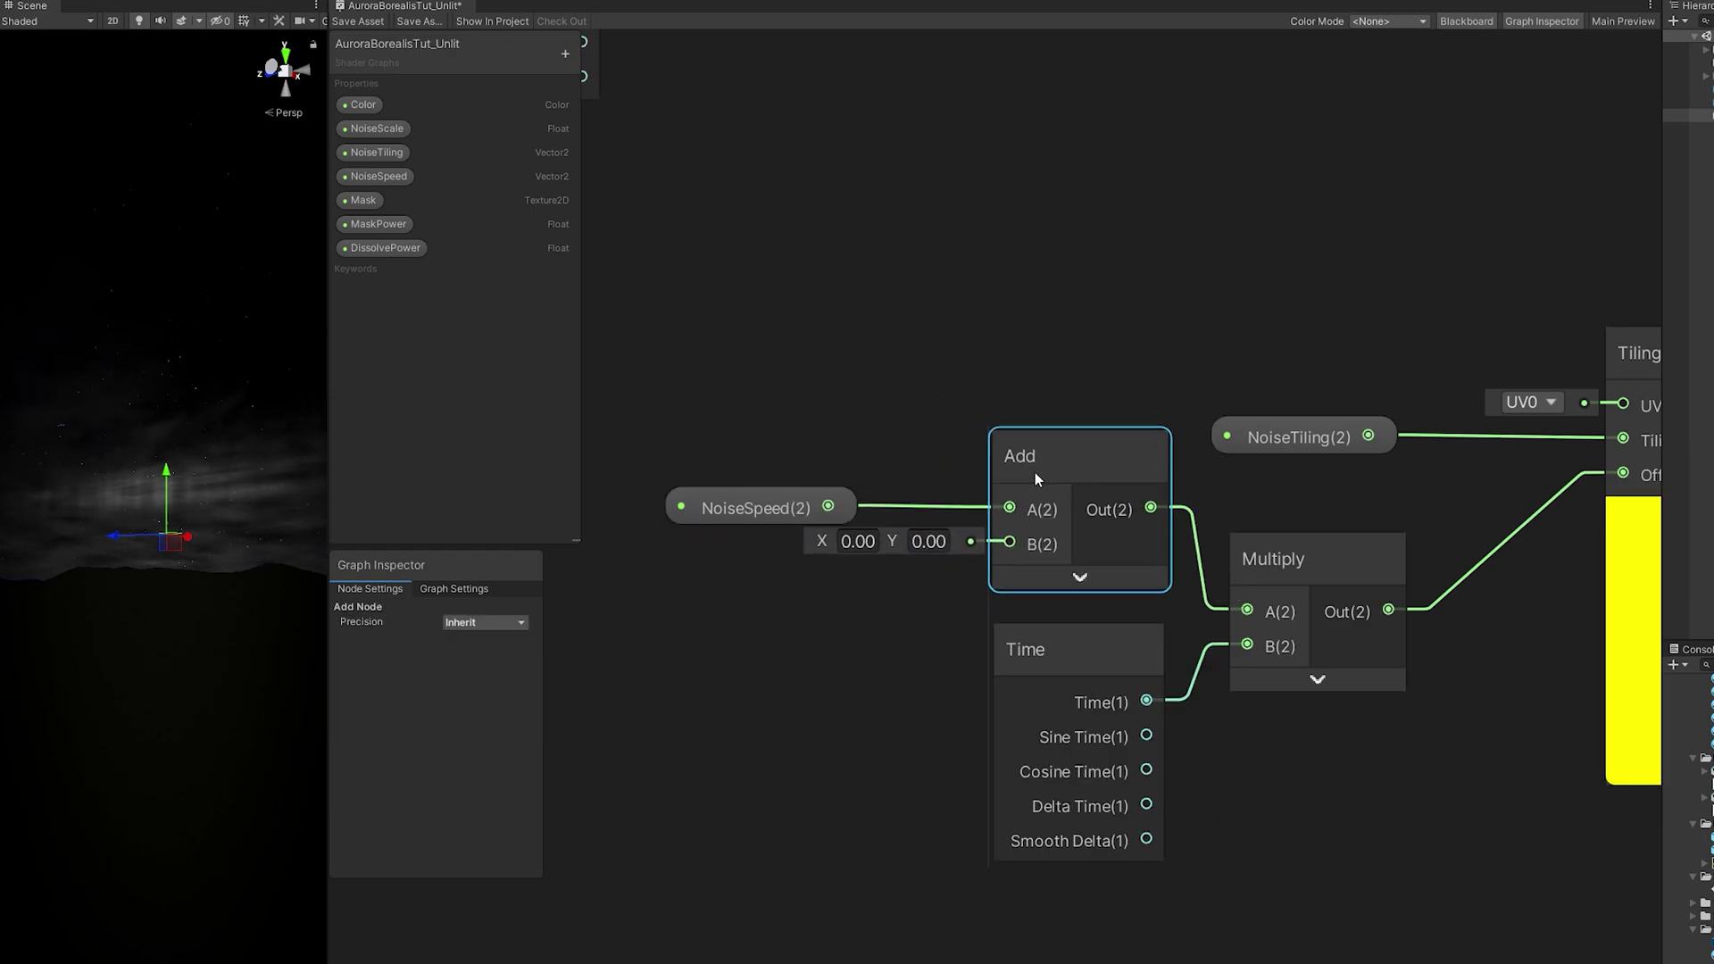
middle_click_drag(1369, 409, 951, 437)
scroll(952, 442, "down", 1)
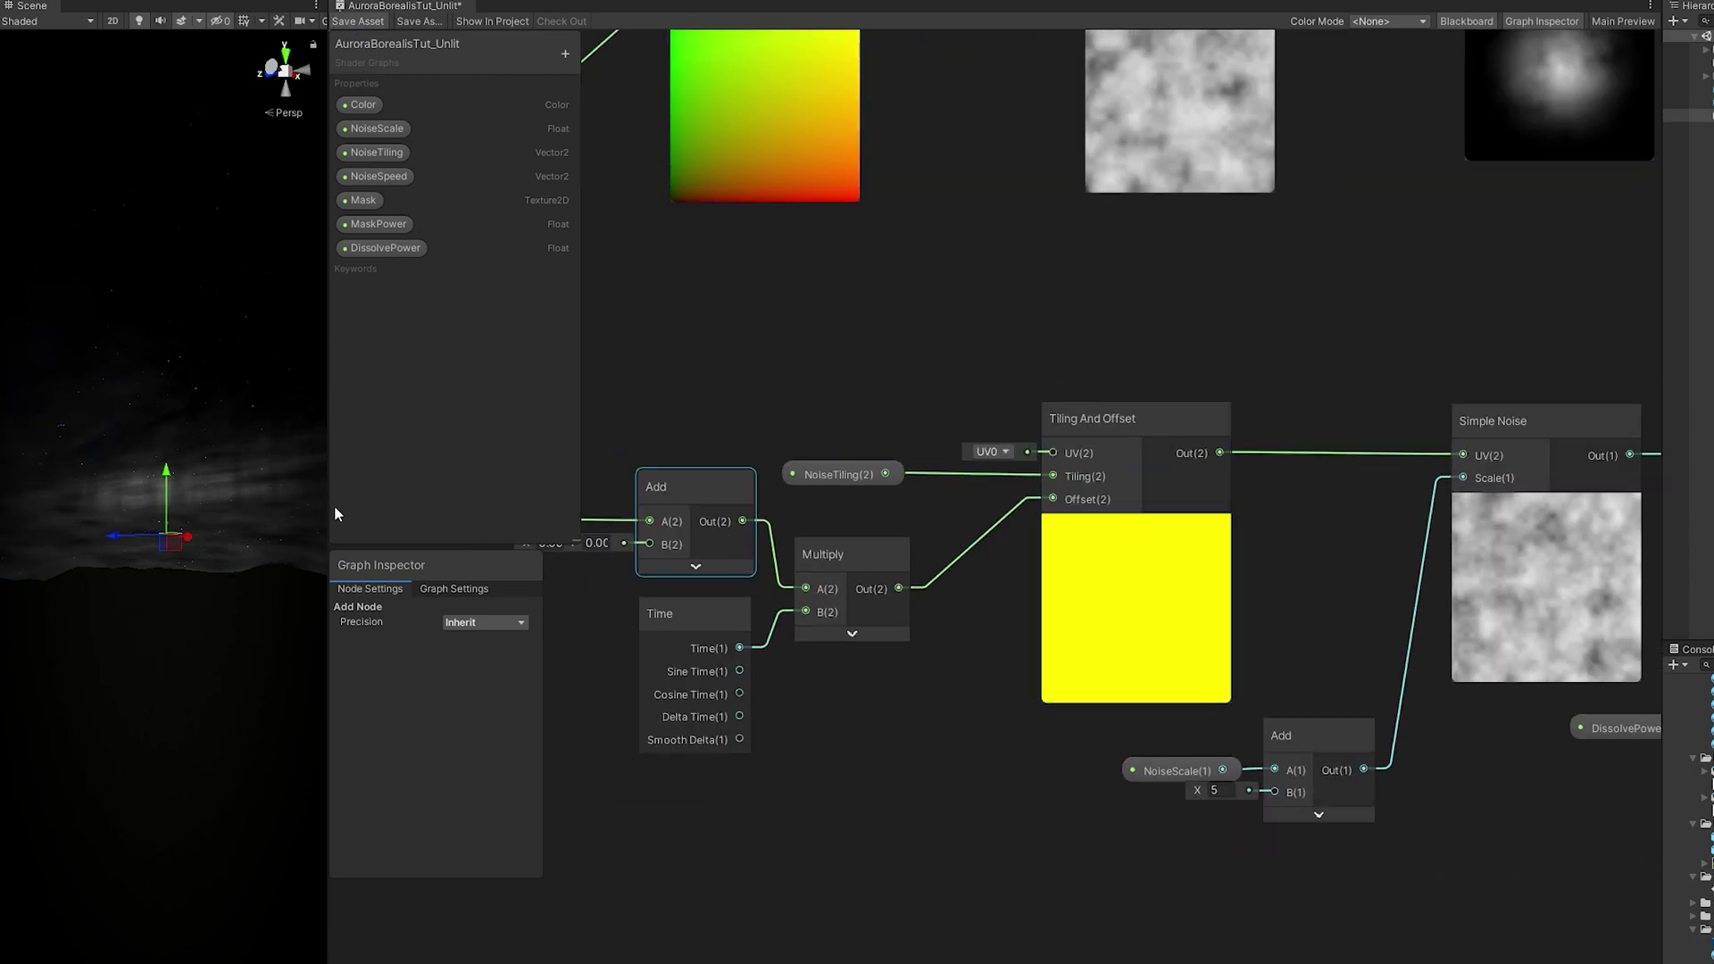
Enlarge the Scene view and set the aurora's HDR color to a bright, saturated green.
left_click_drag(330, 897, 1011, 896)
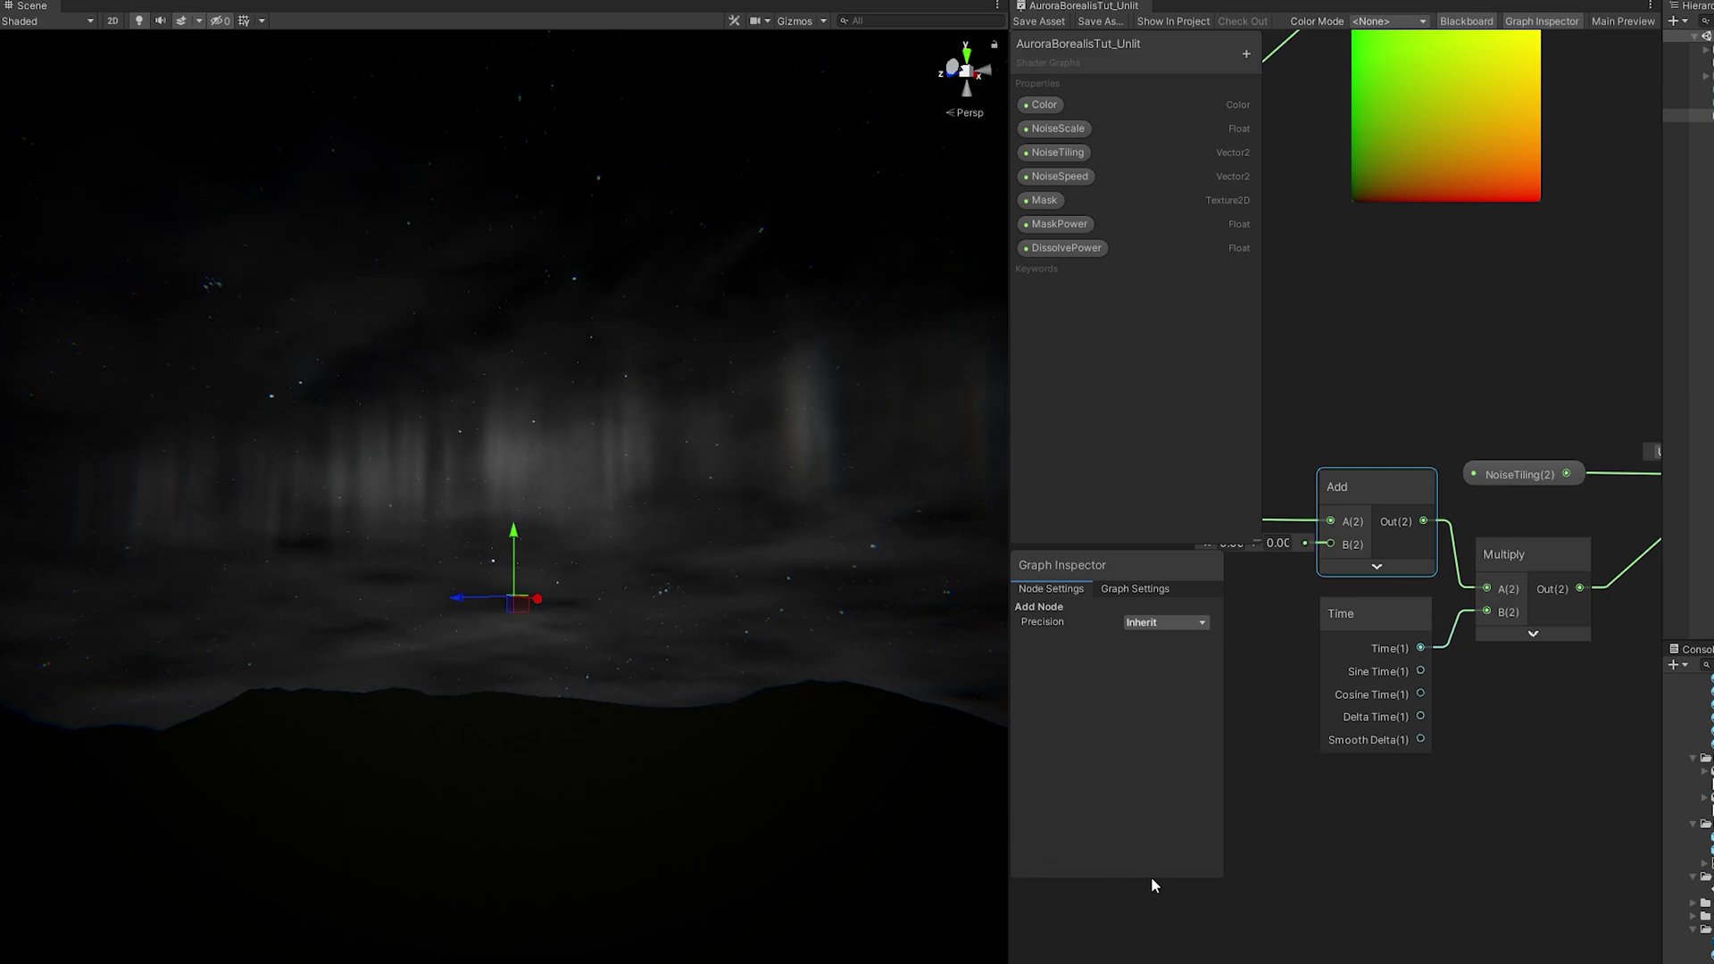
left_click_drag(1019, 924, 1456, 899)
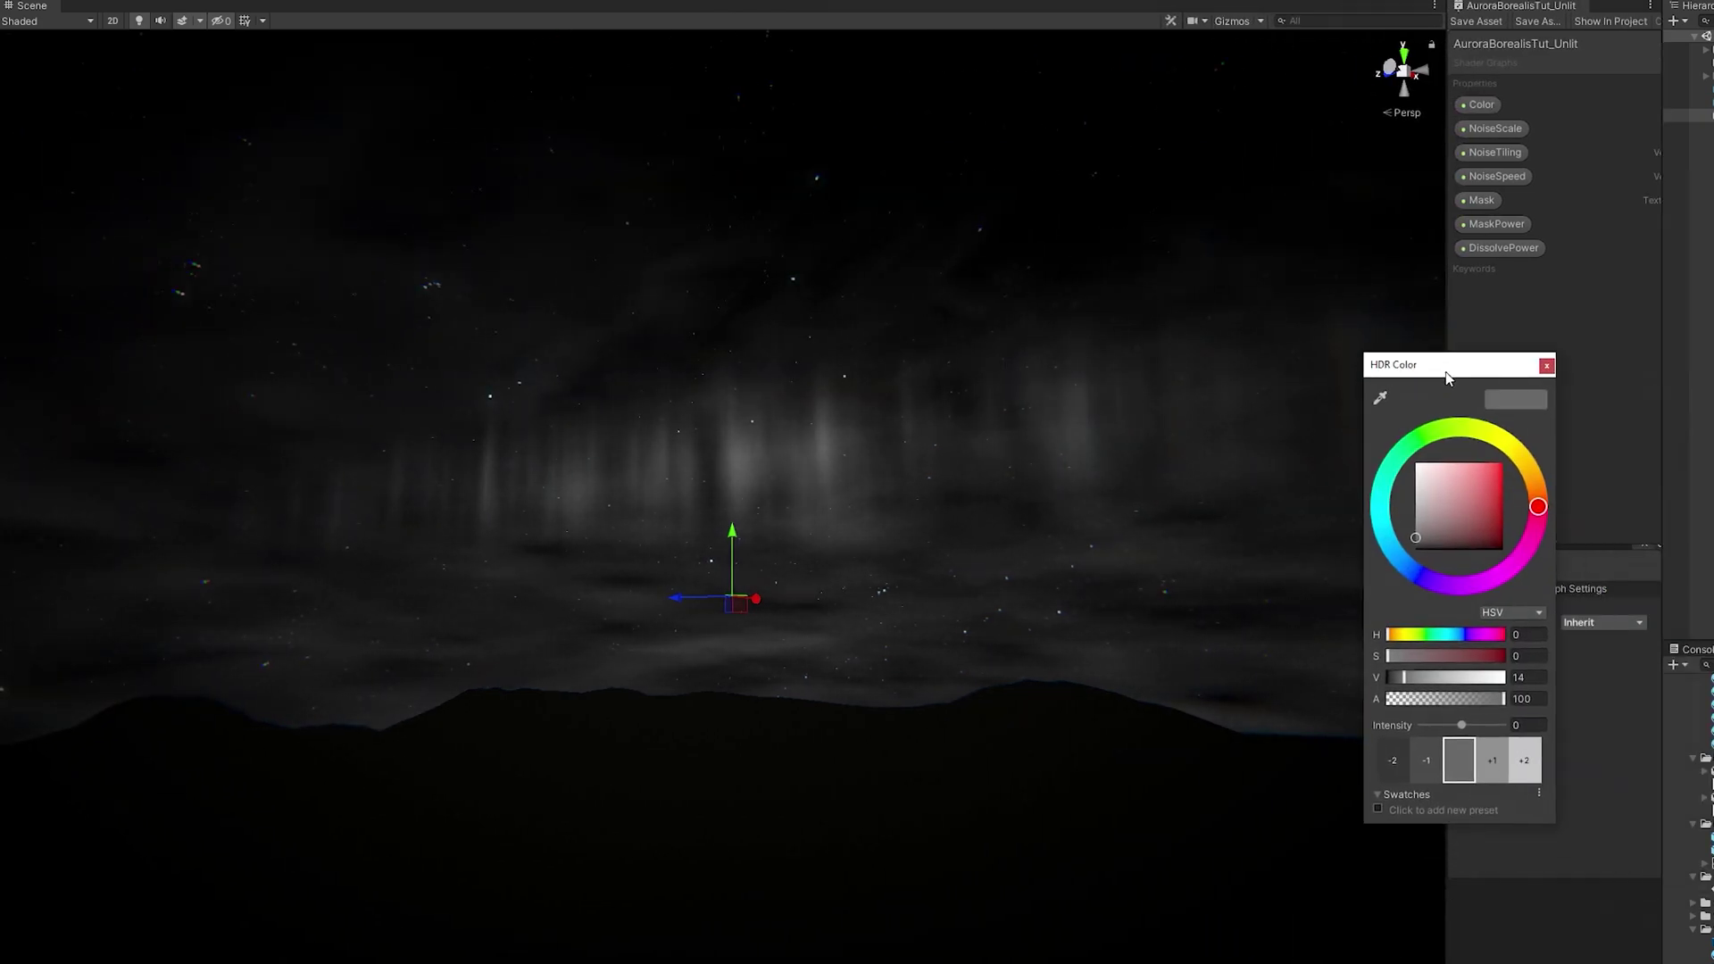
left_click_drag(1444, 371, 1436, 350)
left_click(1404, 423)
left_click(1464, 479)
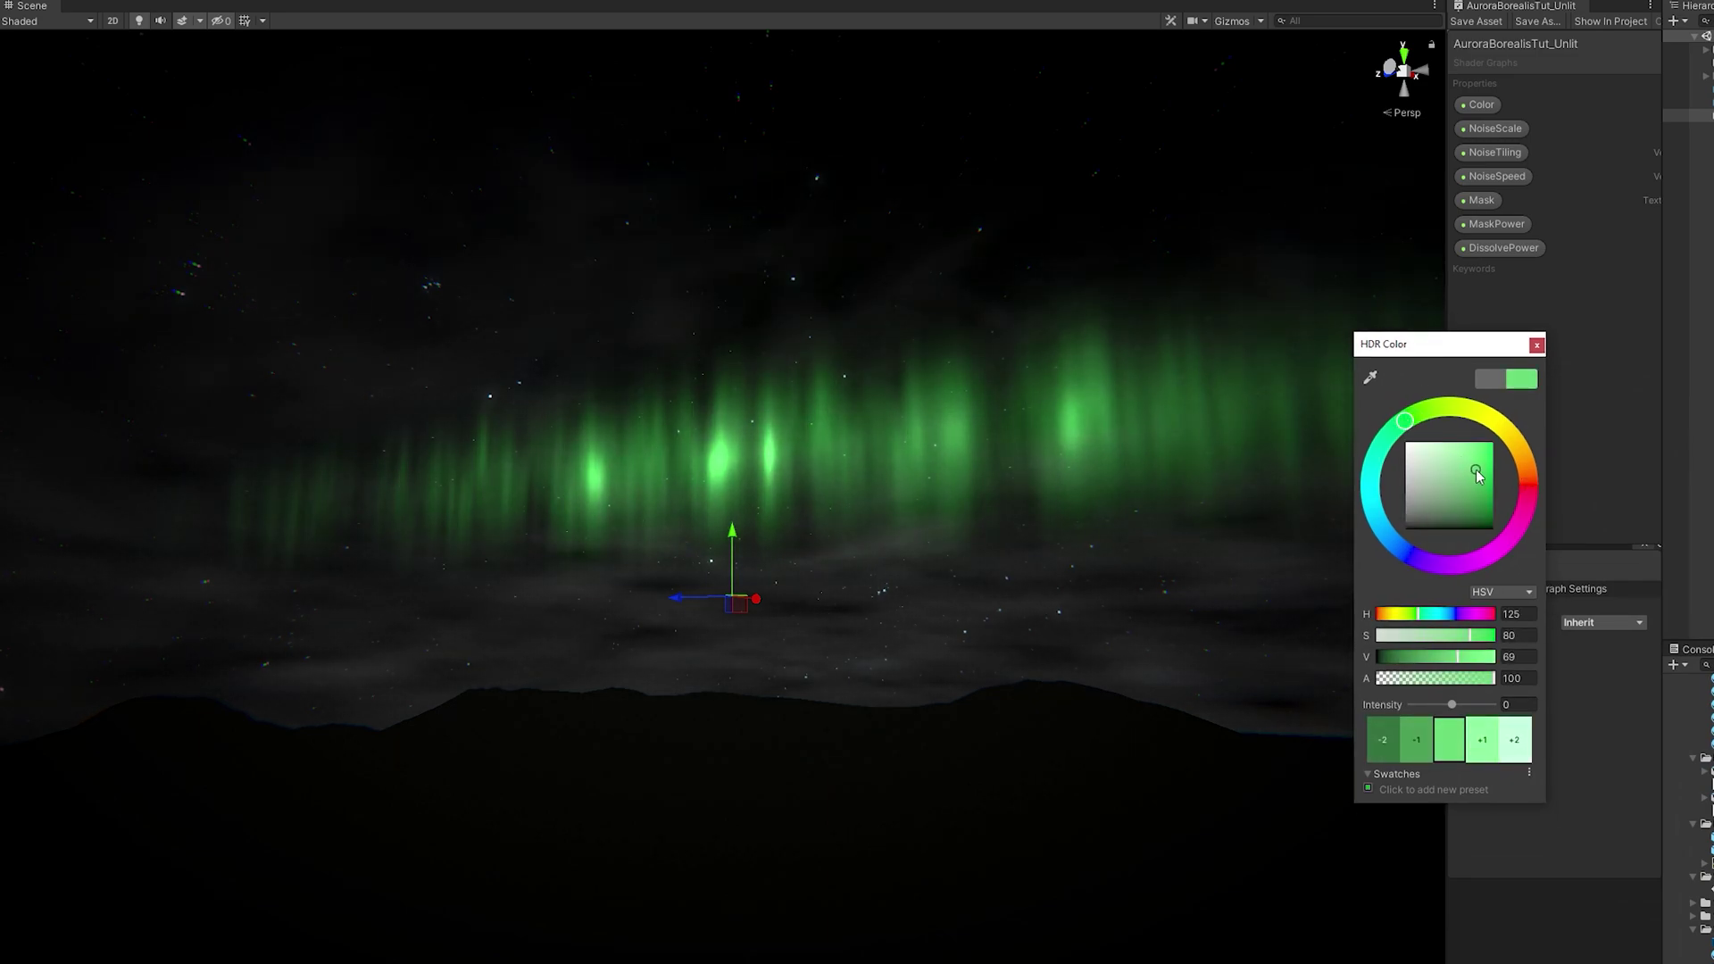
left_click(1473, 464)
mouse_move(1404, 421)
left_mouse_down()
mouse_move(1343, 475)
mouse_move(1415, 413)
left_mouse_up()
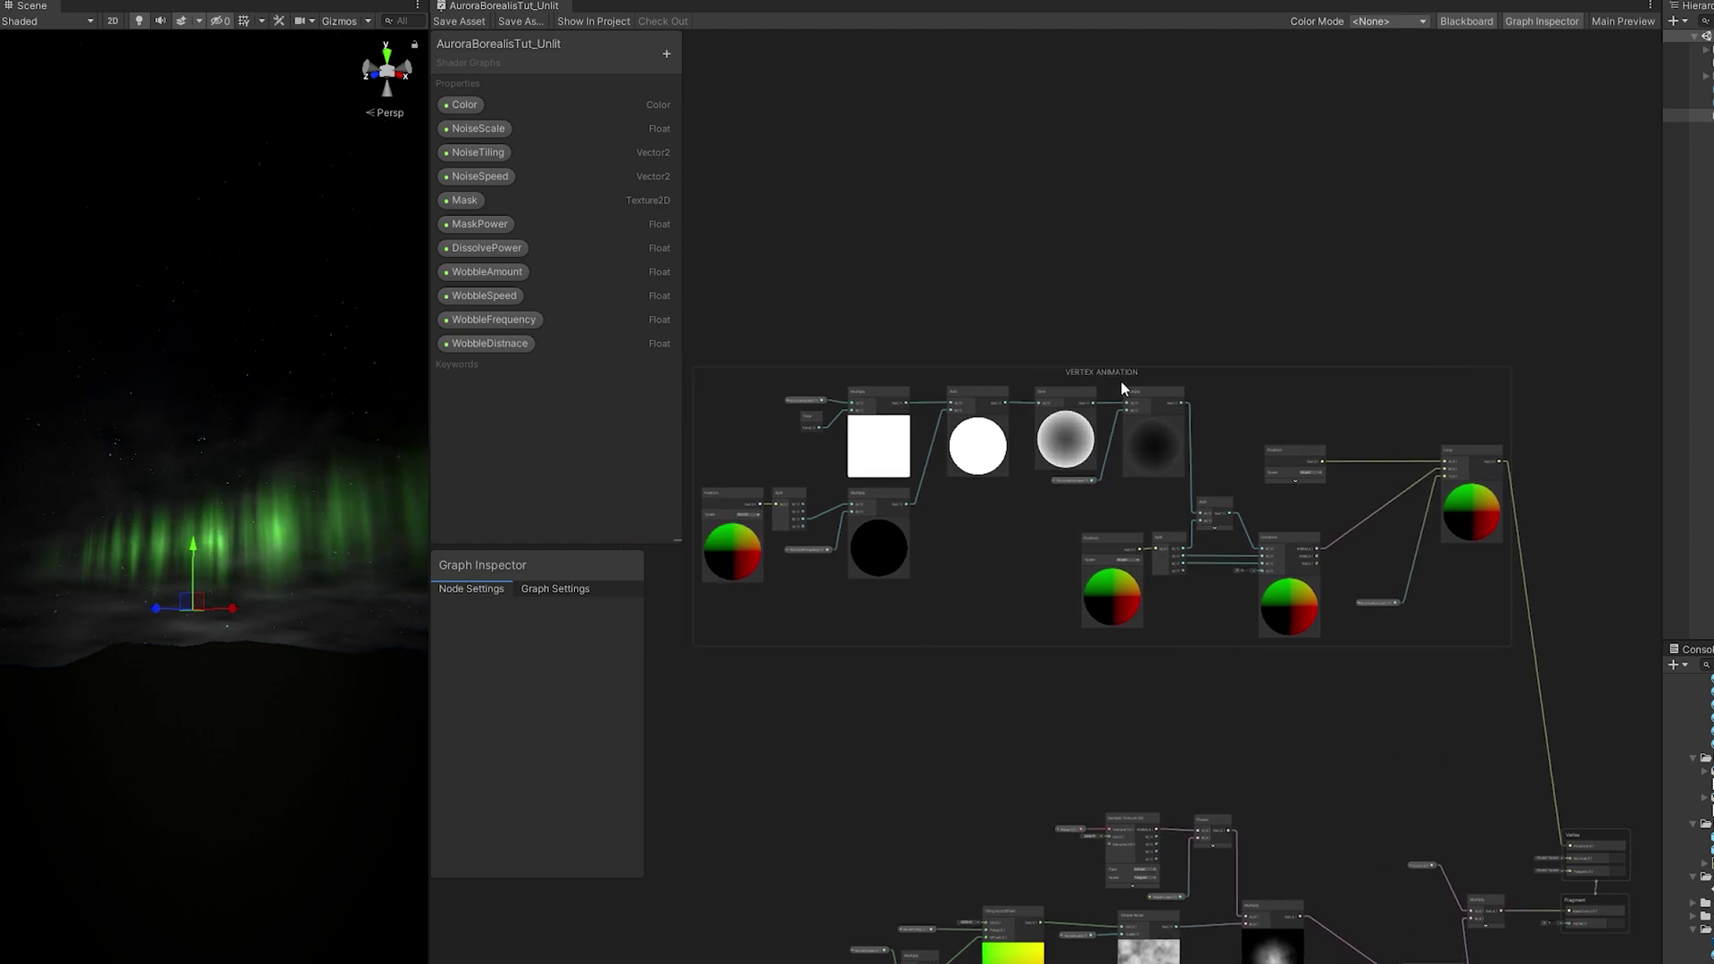
Examine the Vertex Animation group, from the Lerp into Vertex Position back through Combine, Add, Split, Multiply and Sine.
scroll(923, 491, "up", 2)
middle_click_drag(1376, 359, 1149, 360)
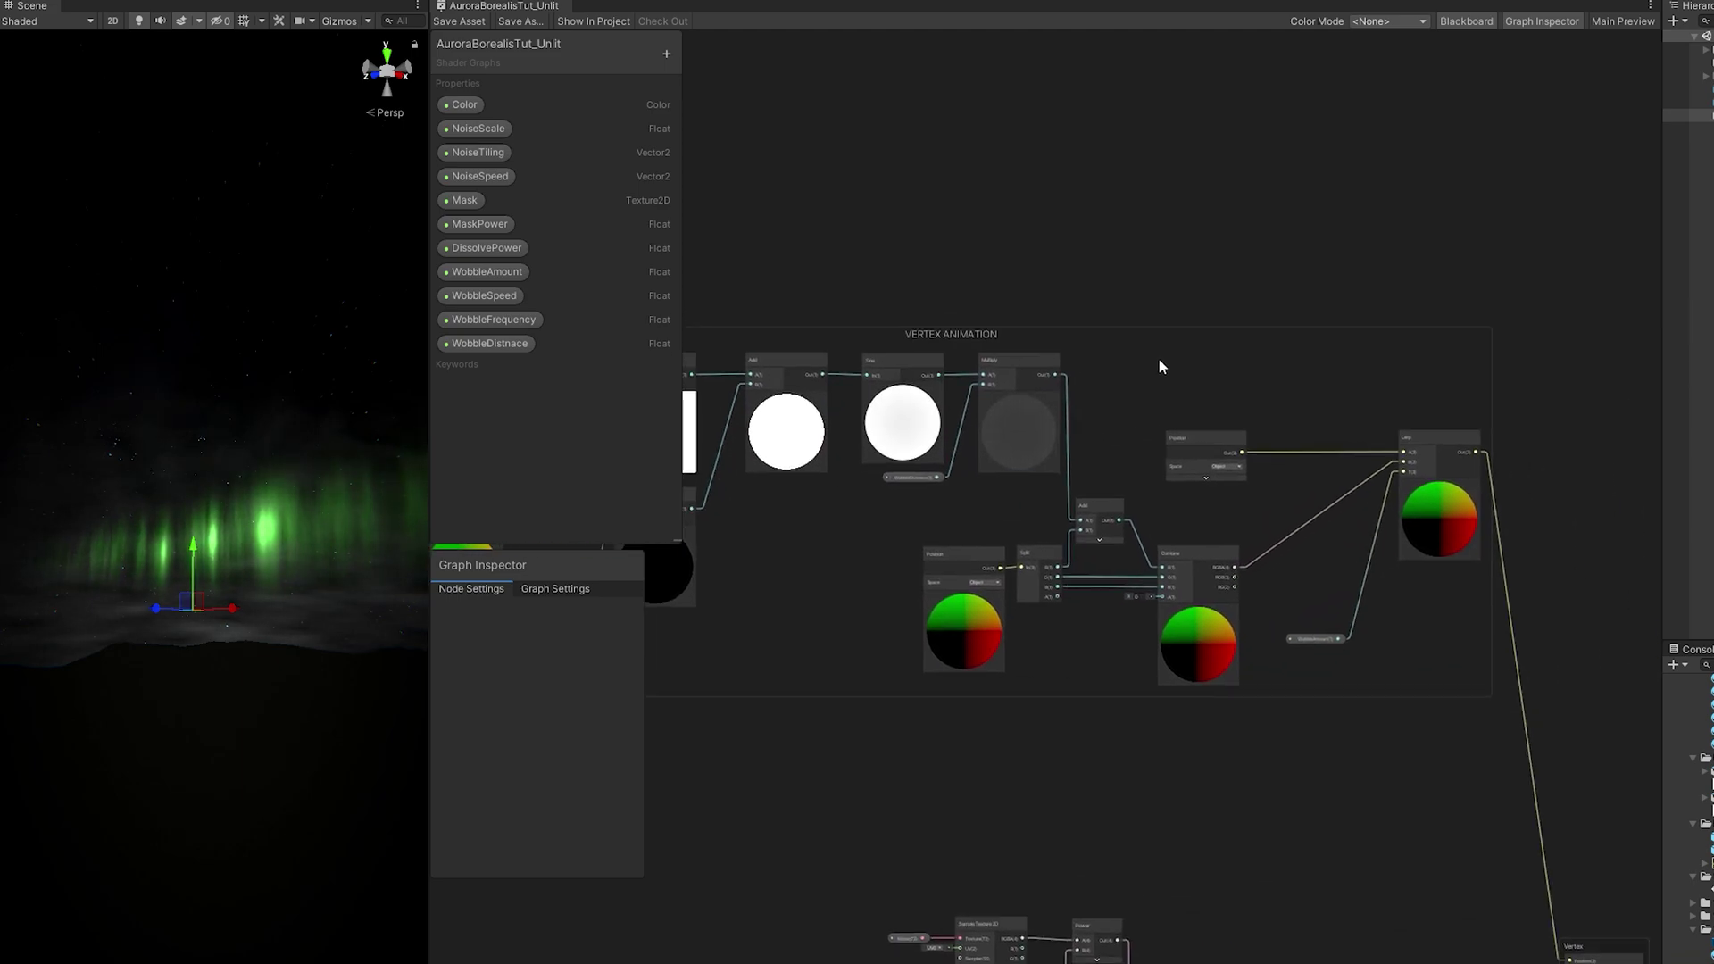
scroll(1462, 430, "up", 3)
middle_click_drag(1400, 773, 1217, 340)
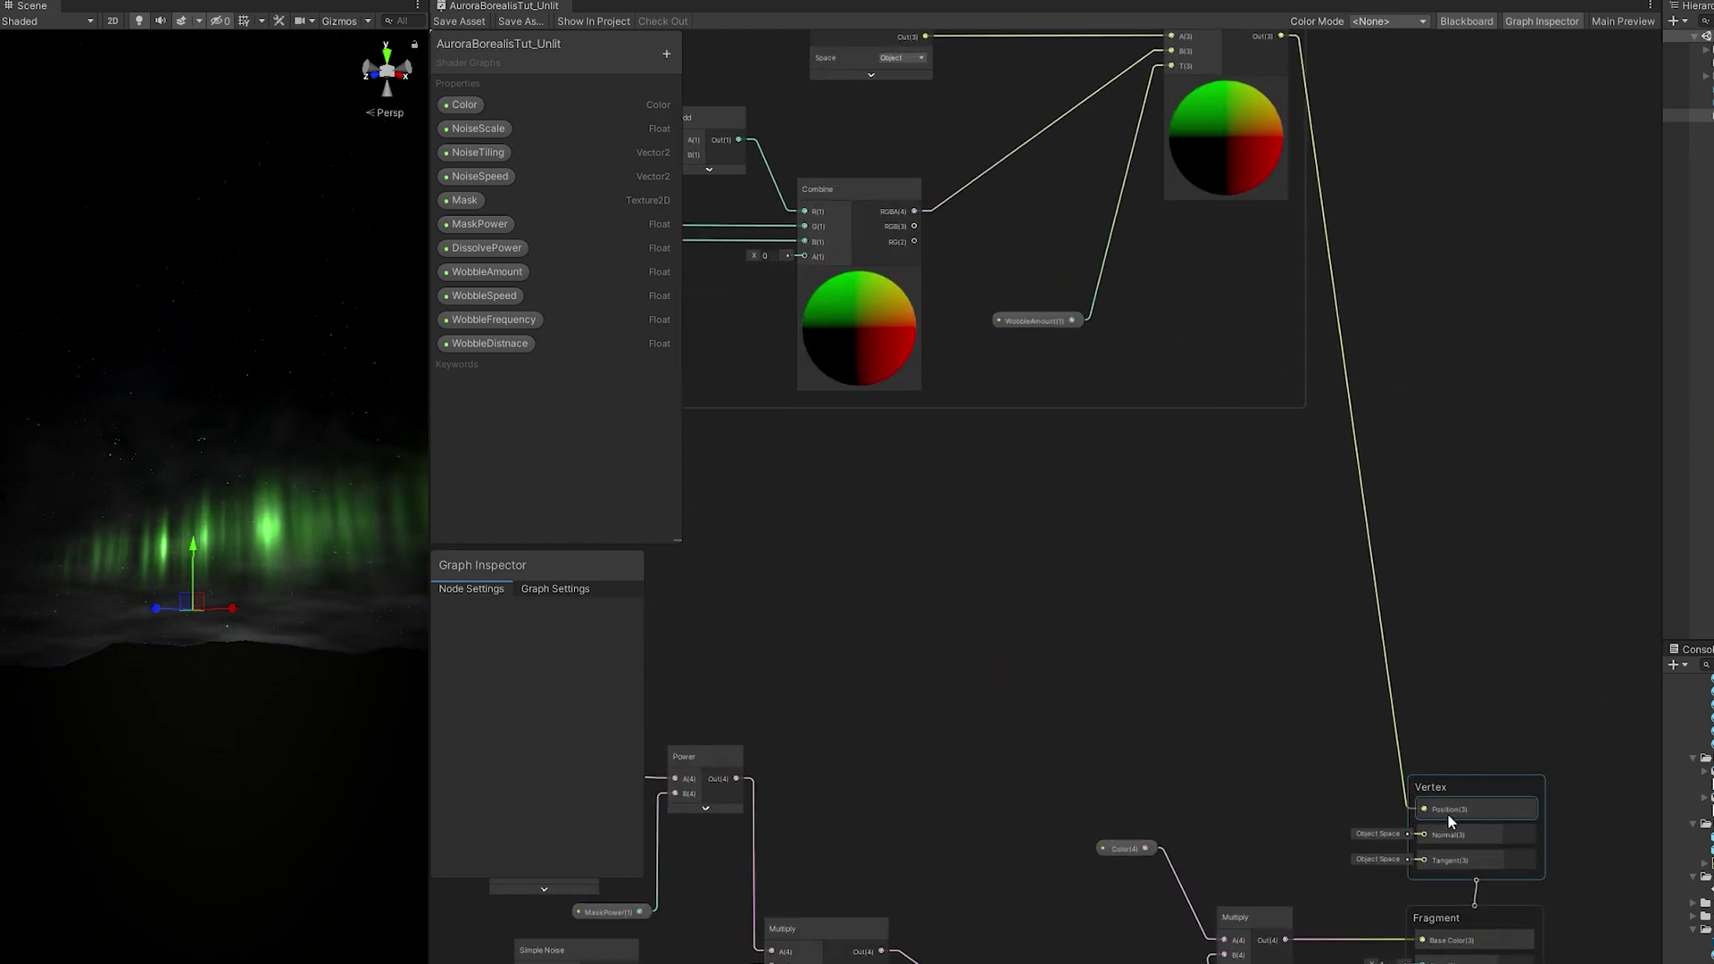
middle_click_drag(1202, 516, 1356, 817)
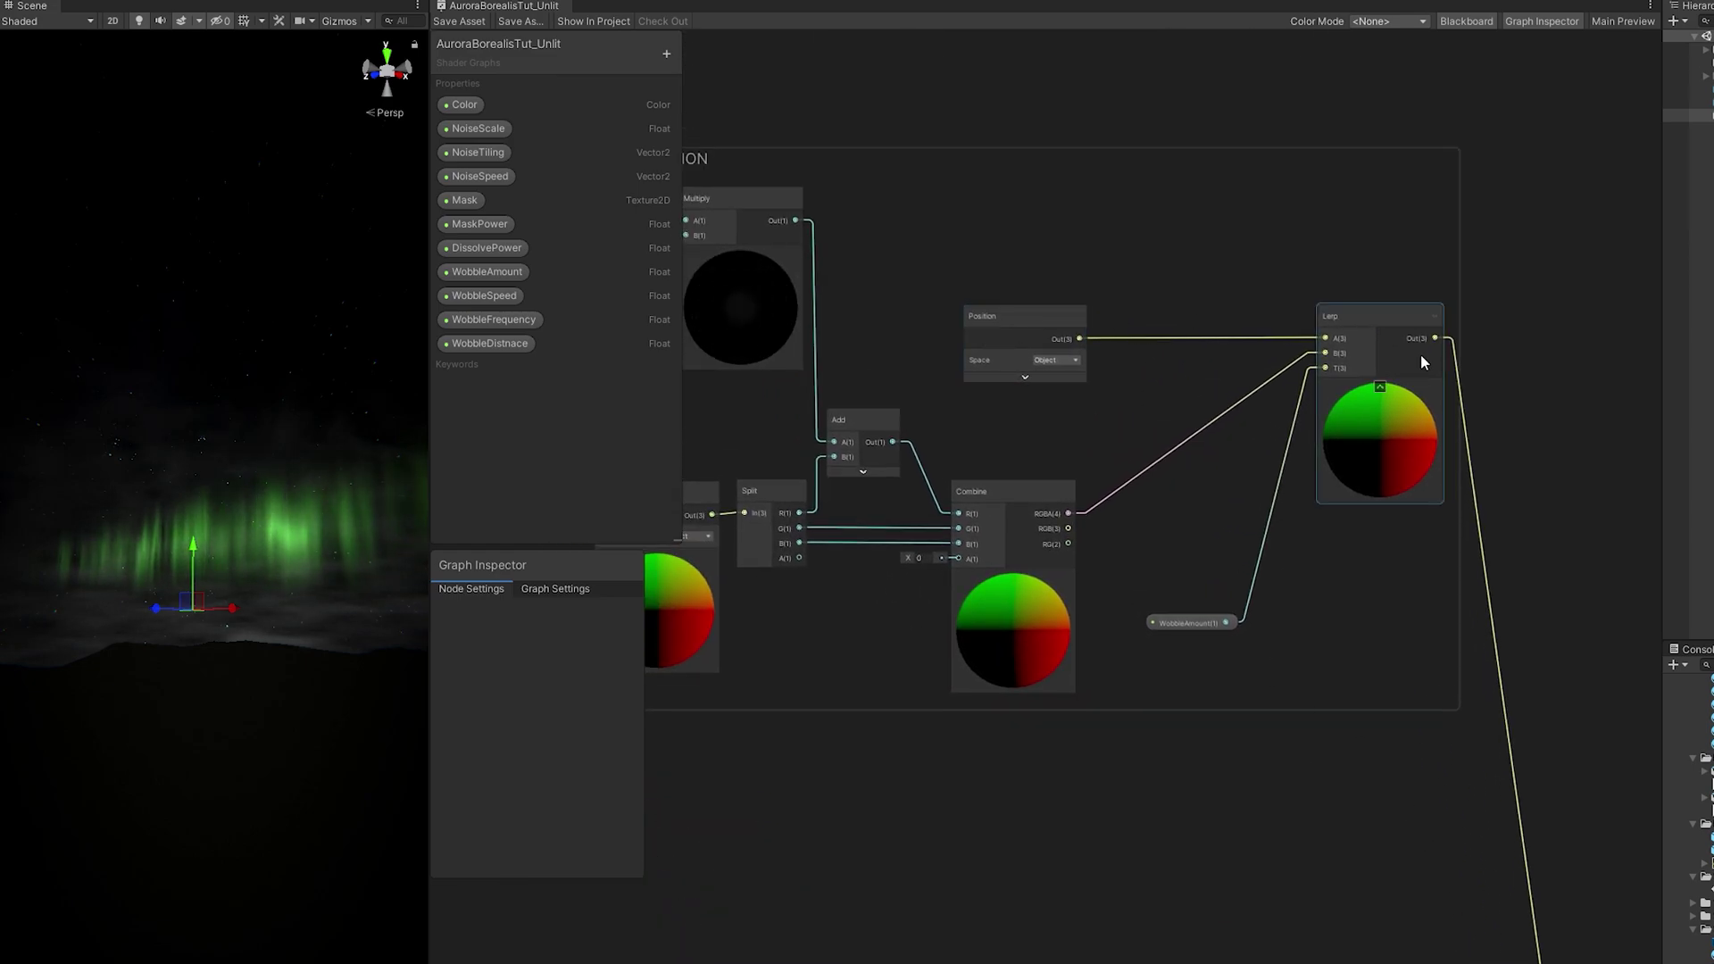
middle_click_drag(1224, 550, 1467, 554)
scroll(1245, 544, "up", 3)
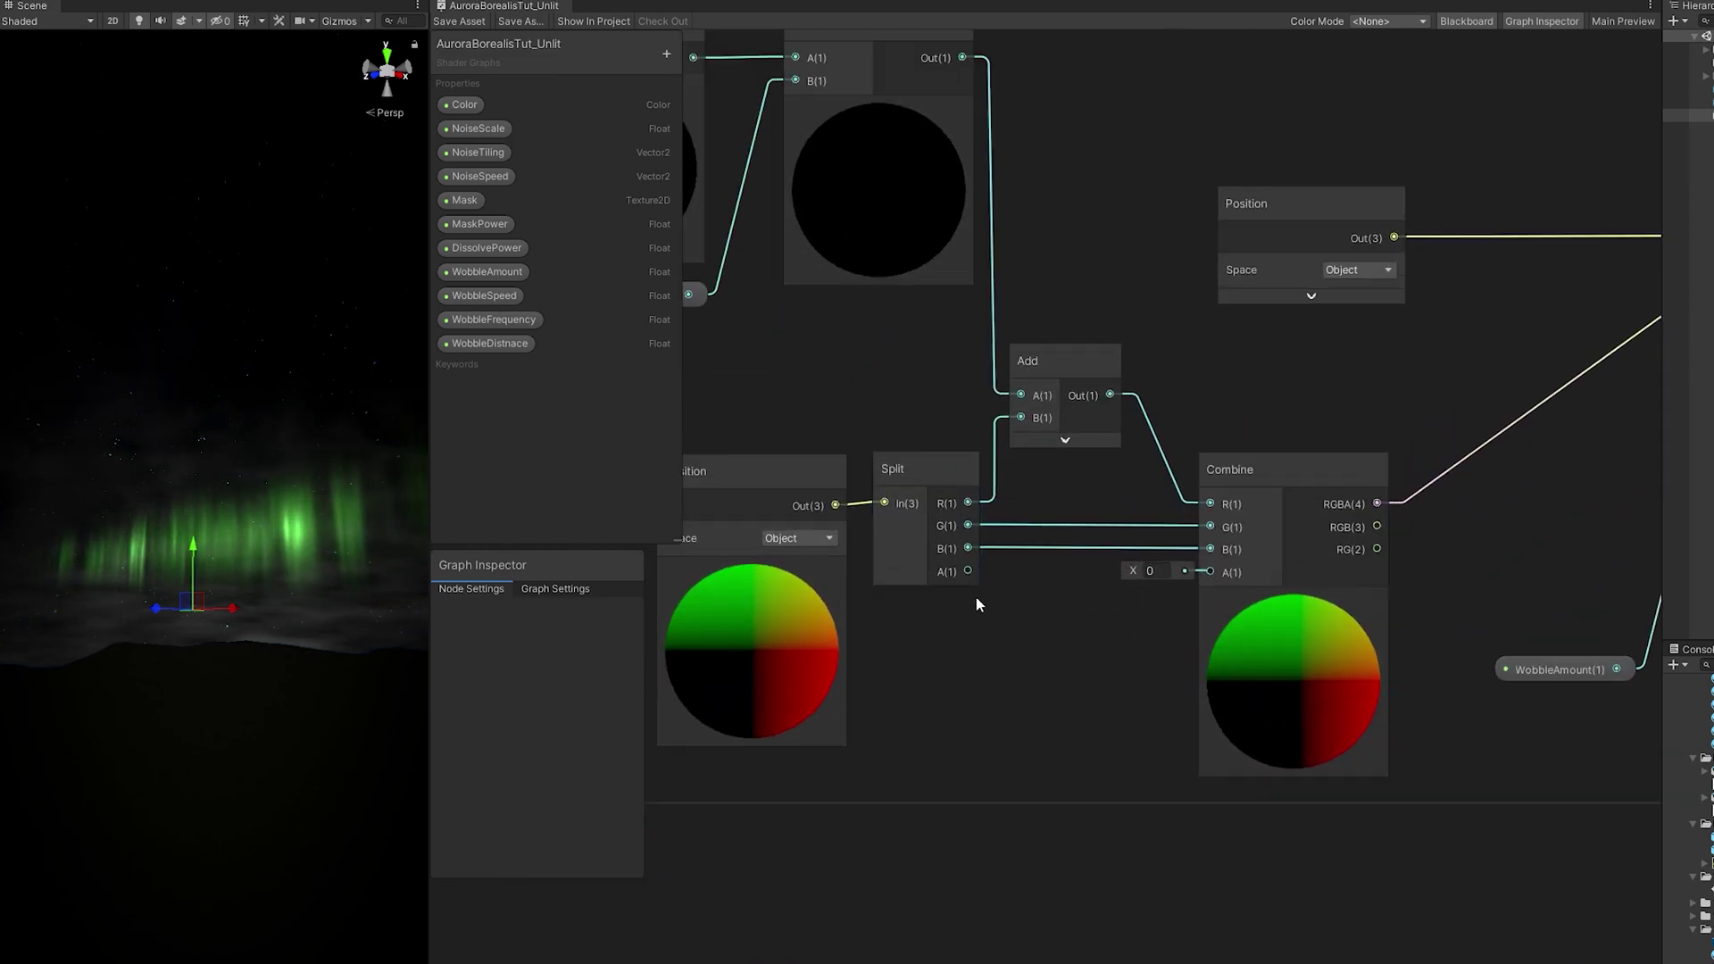
middle_click_drag(978, 607, 1030, 705)
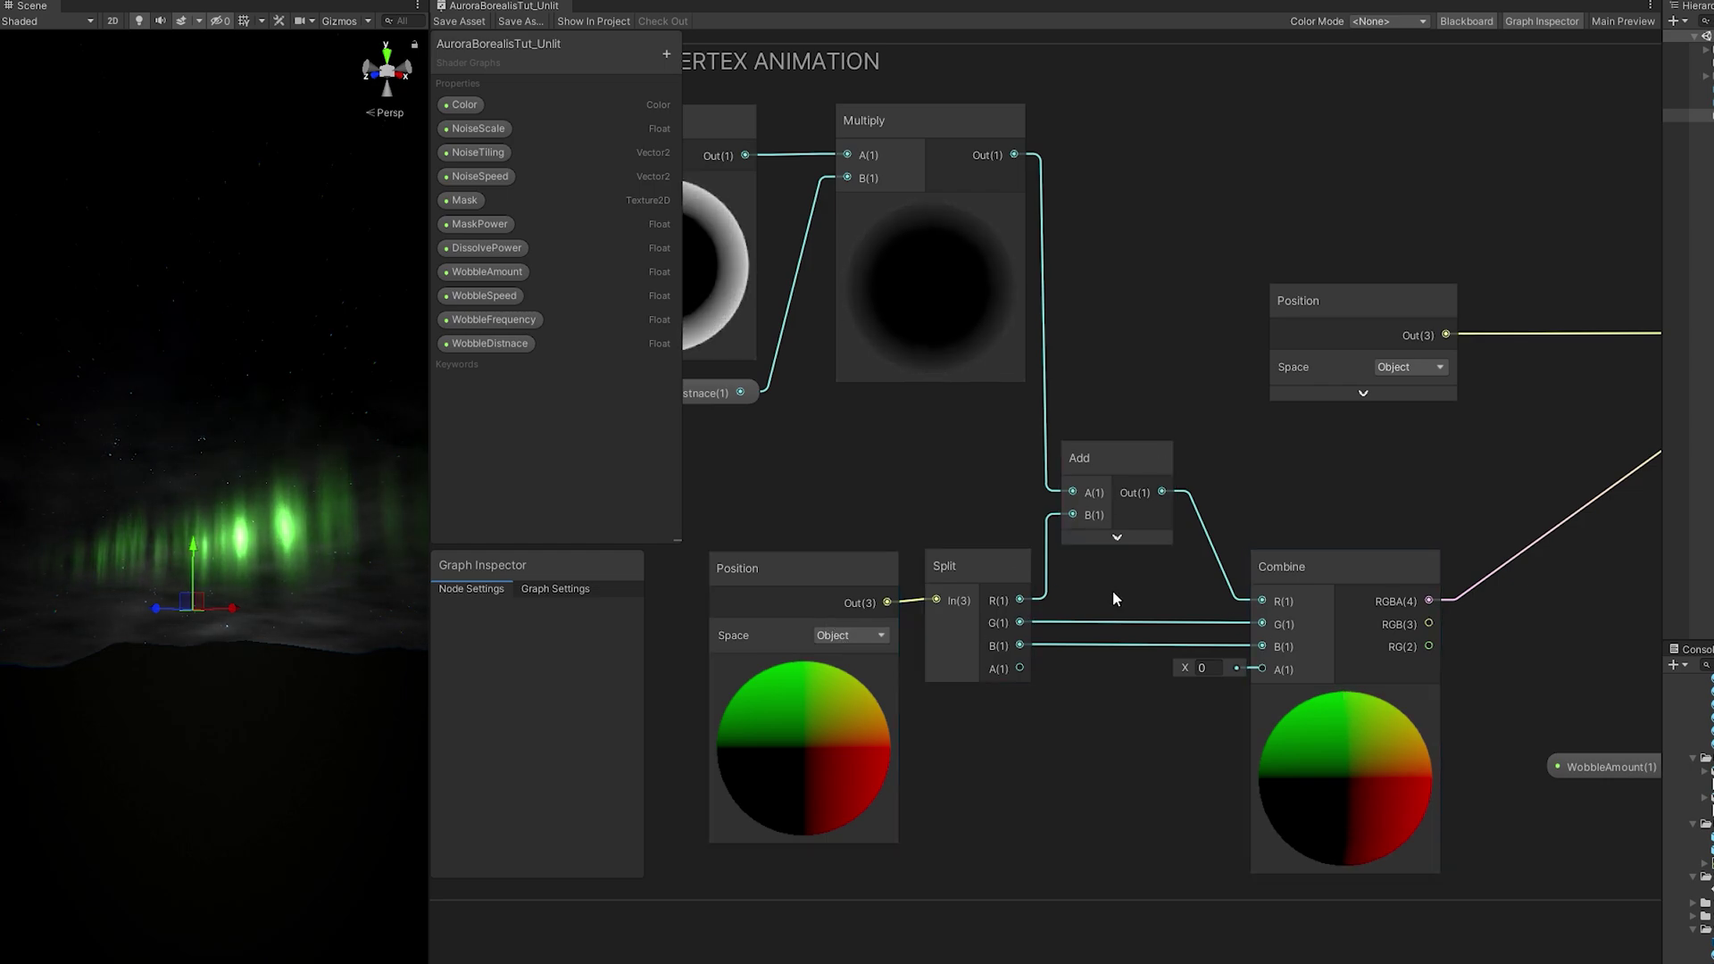
scroll(1112, 590, "down", 3)
middle_click_drag(756, 517, 981, 521)
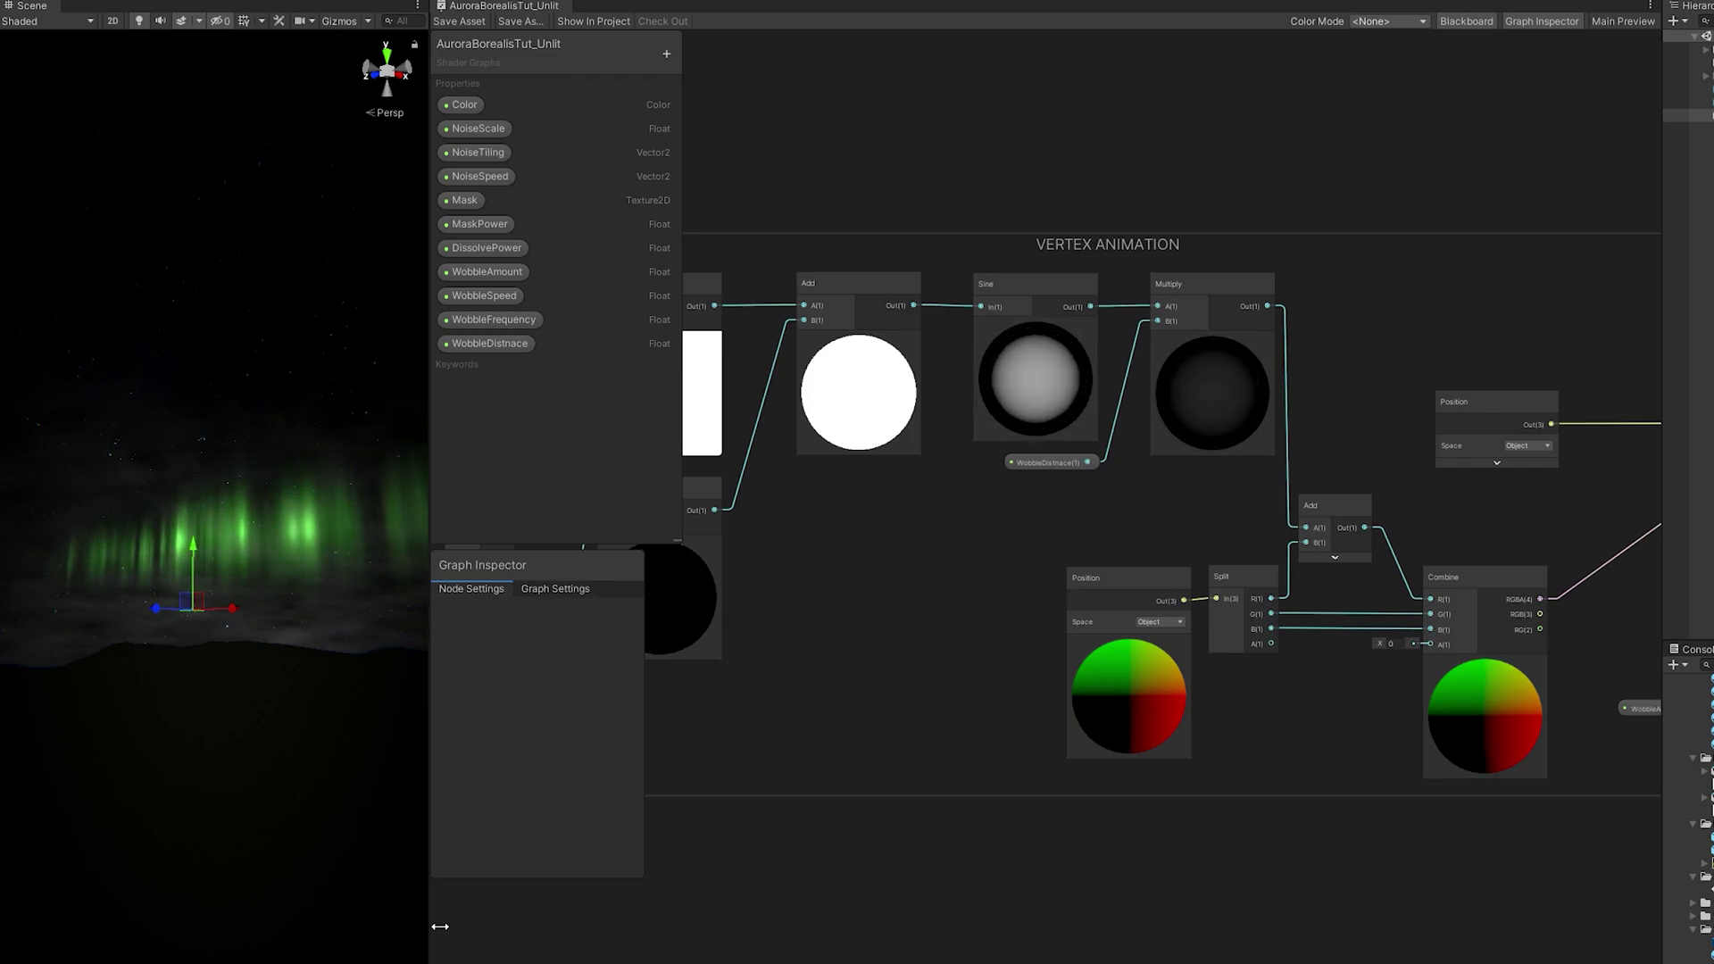
Enlarge the Scene view, switch it to Shaded Wireframe and orbit around the aurora mesh.
left_click_drag(440, 926, 985, 924)
left_click(69, 25)
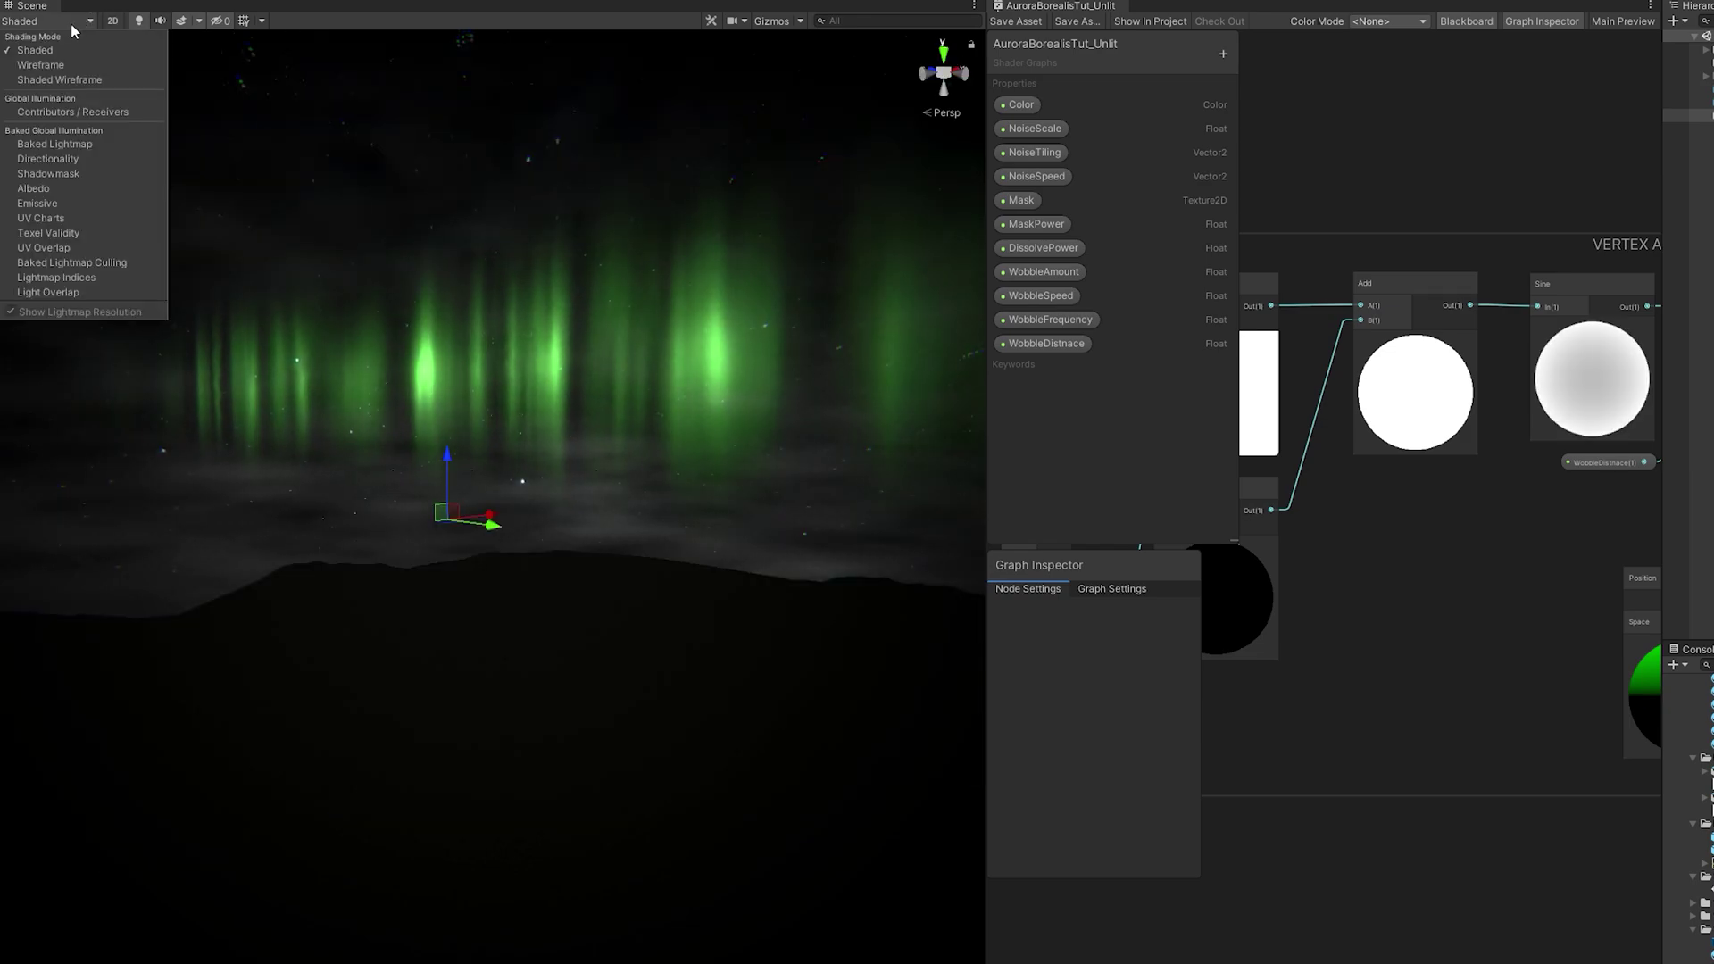
left_click(49, 83)
mouse_move(499, 323)
right_mouse_down()
mouse_move(631, 313)
mouse_move(479, 264)
mouse_move(430, 264)
mouse_move(336, 306)
right_mouse_up()
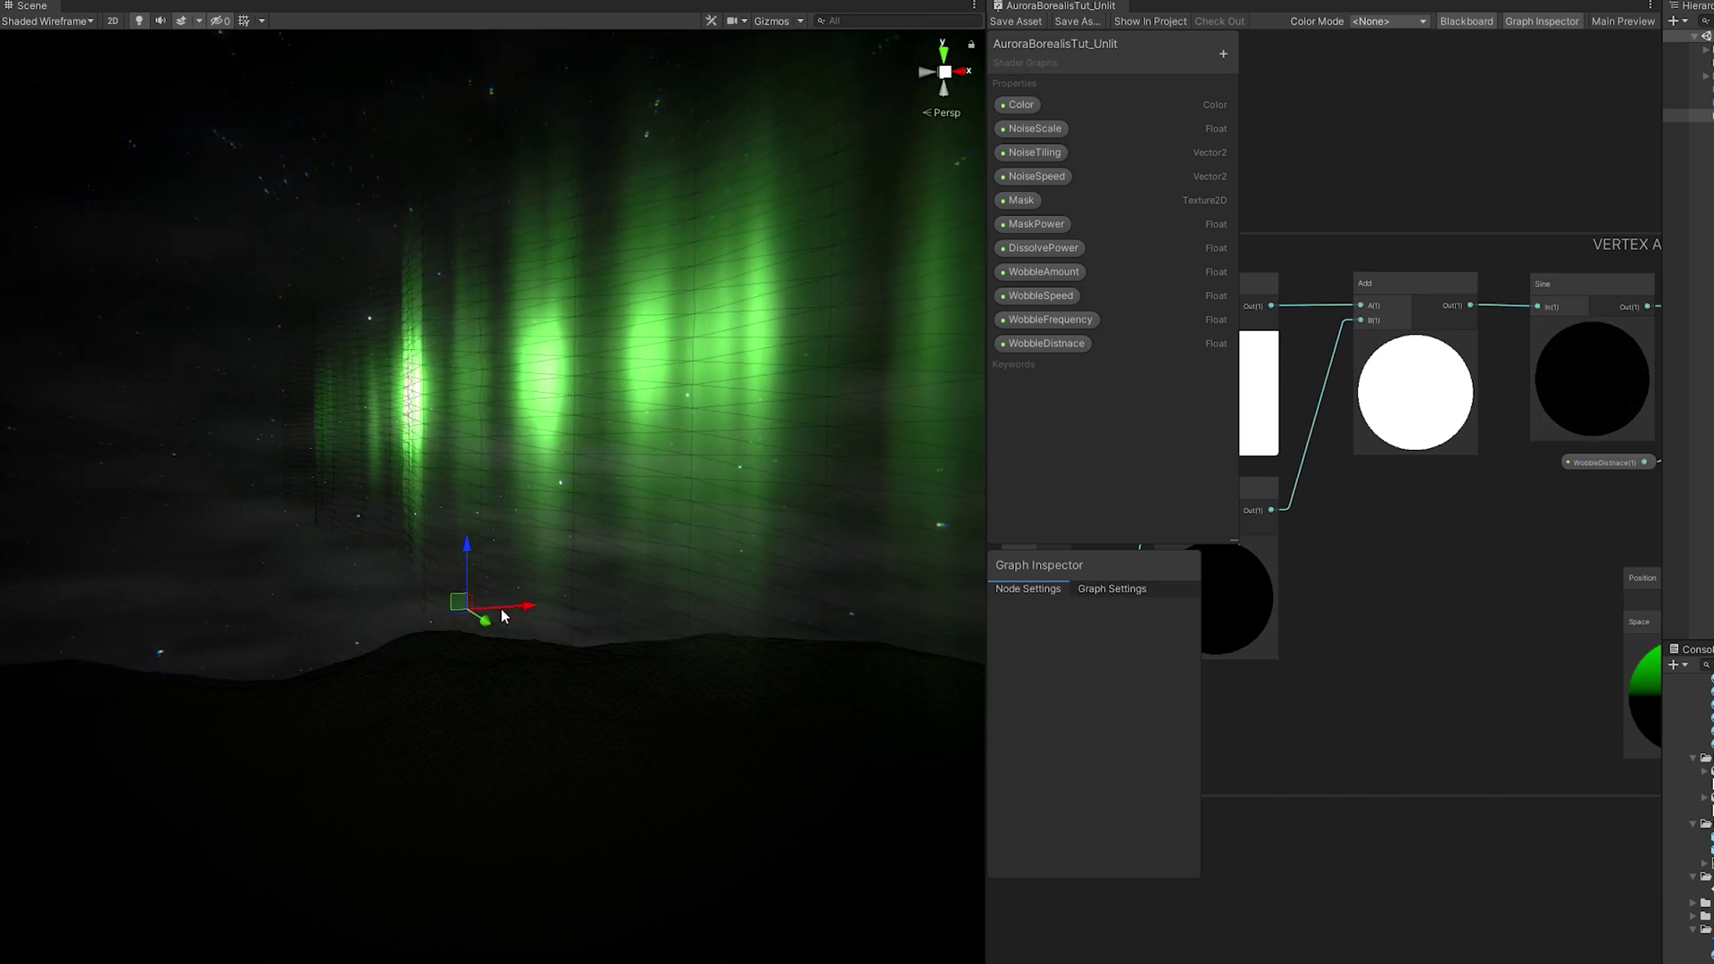
Try routing the object-position Split's B channel through Add into Combine's B, save, and restore the original R channel wiring.
left_click_drag(985, 868, 399, 868)
scroll(1192, 609, "up", 5)
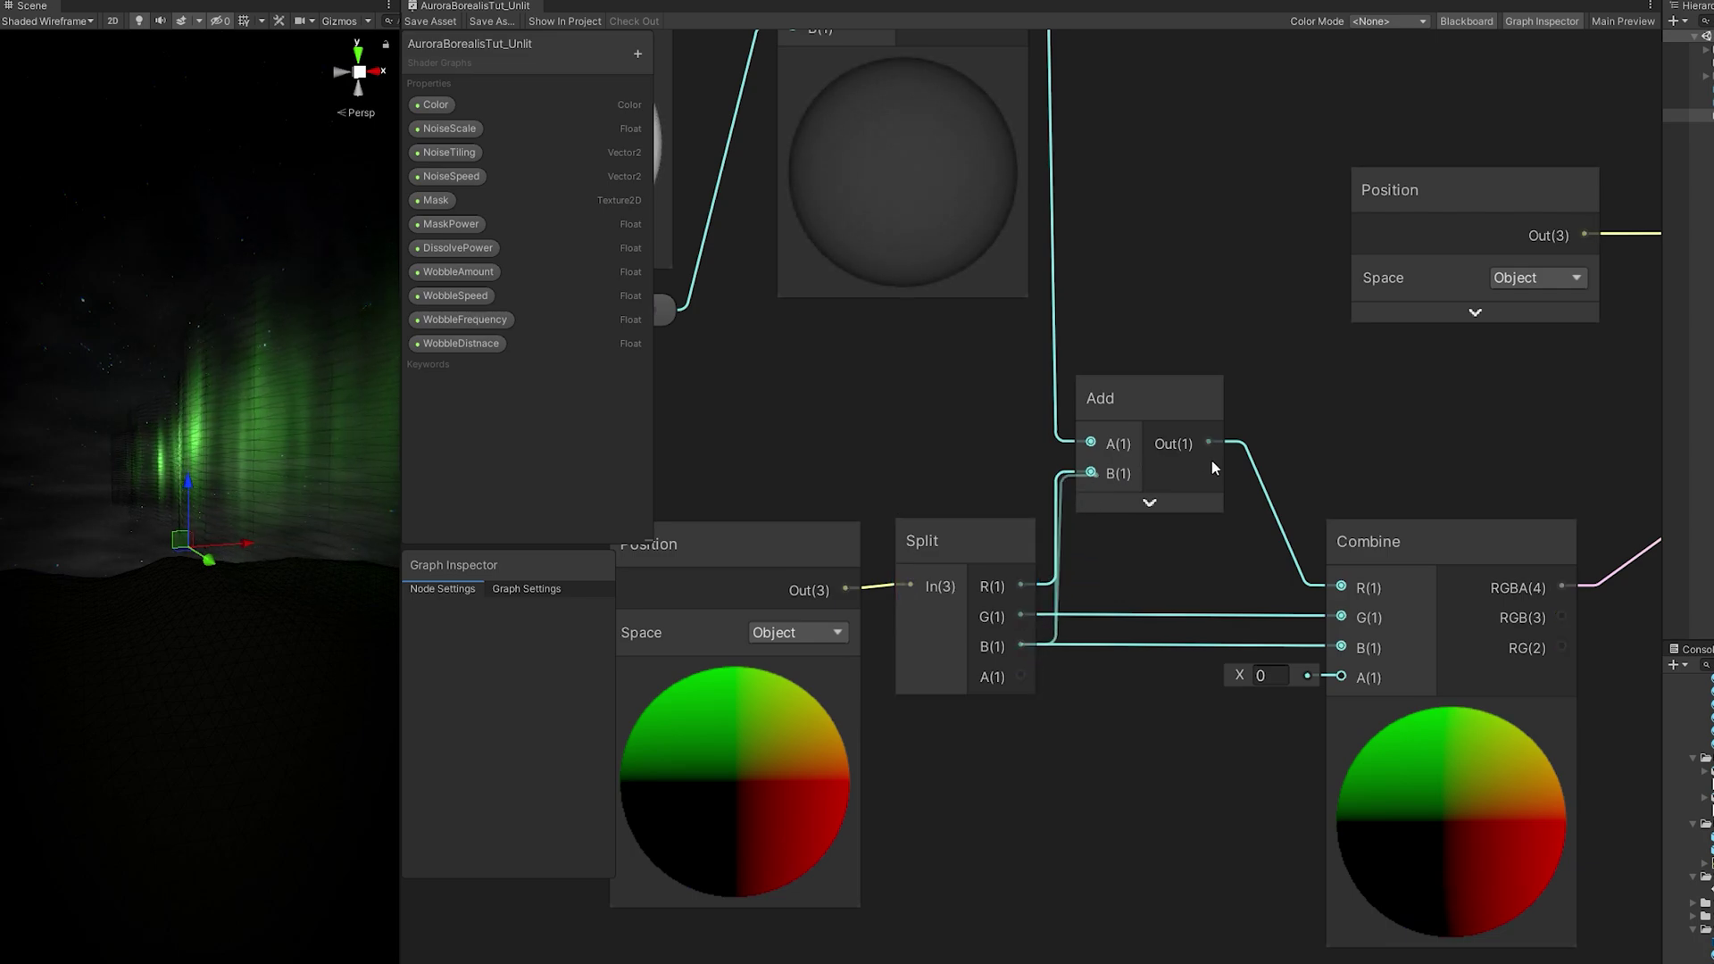
left_click_drag(1097, 476, 1091, 474)
left_click_drag(1340, 647, 1340, 648)
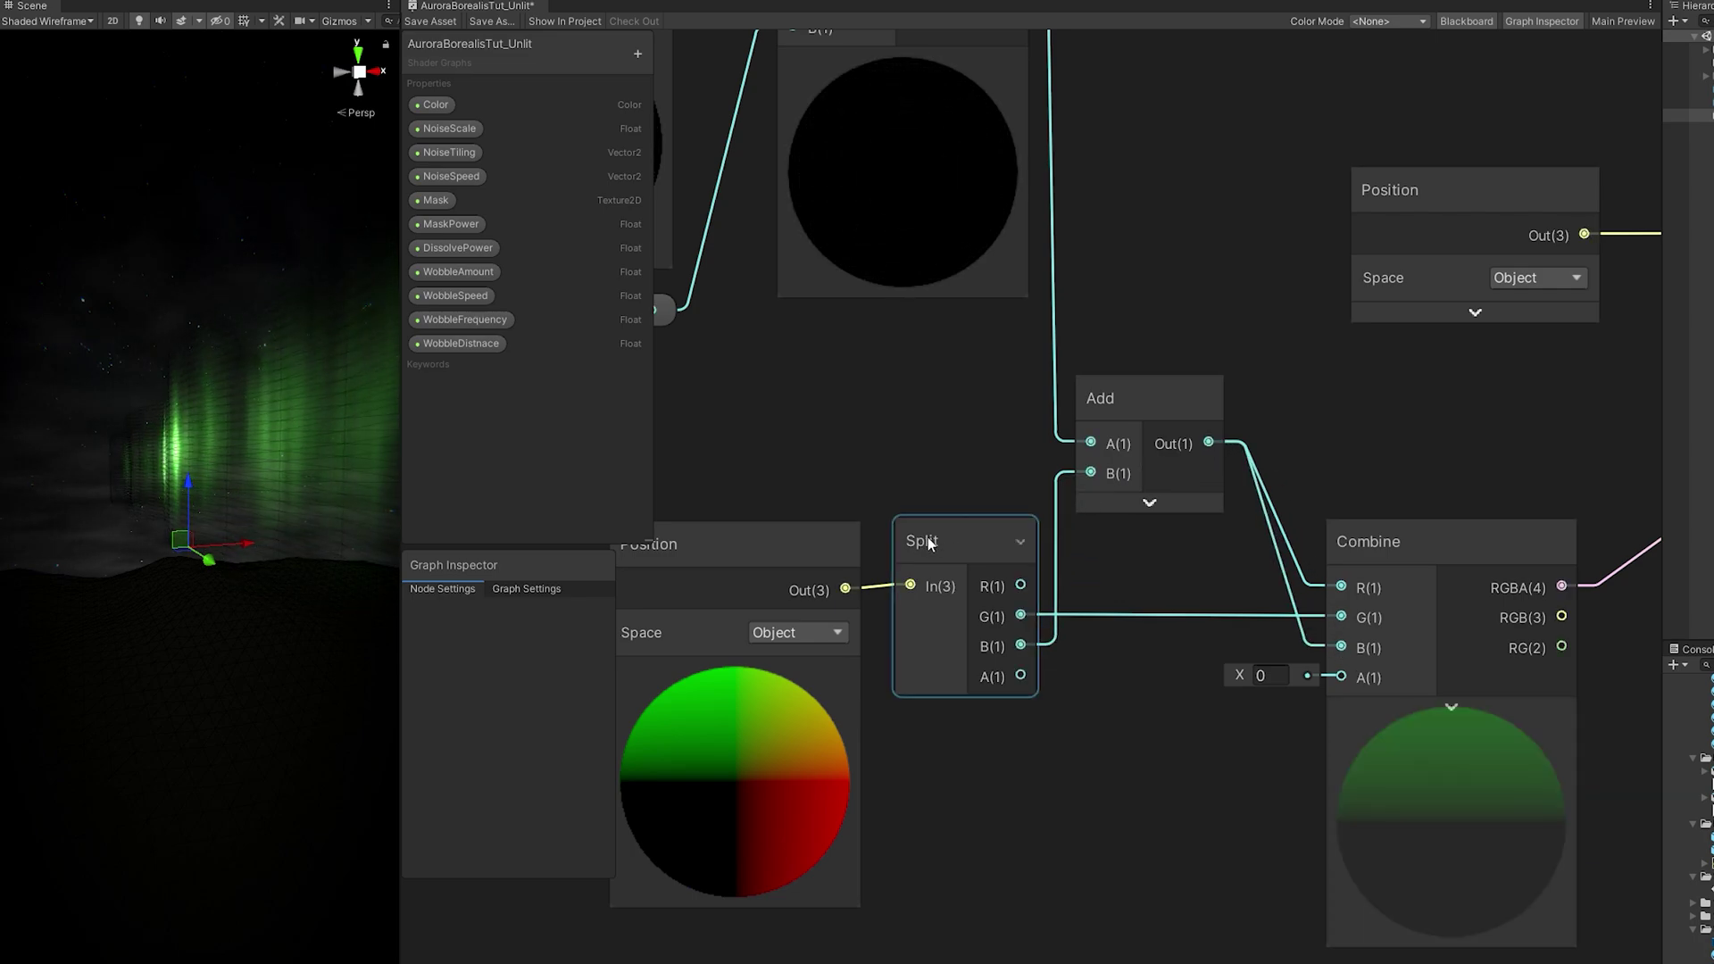
left_click_drag(1328, 585, 1336, 586)
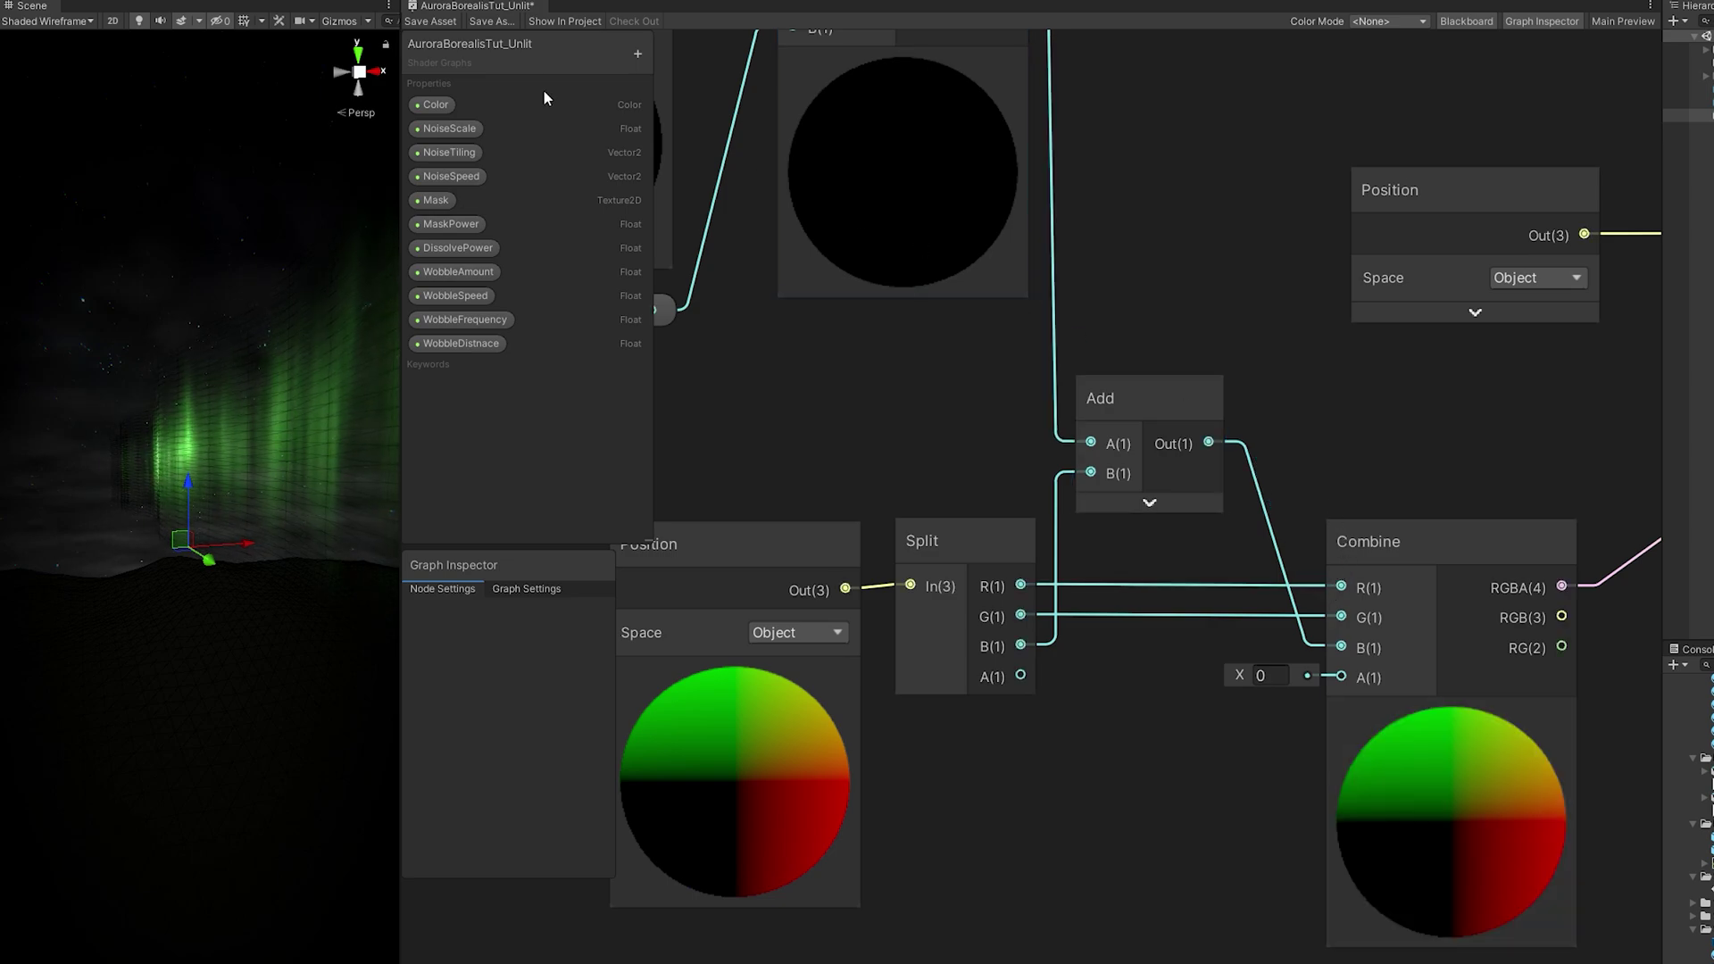
left_click(452, 20)
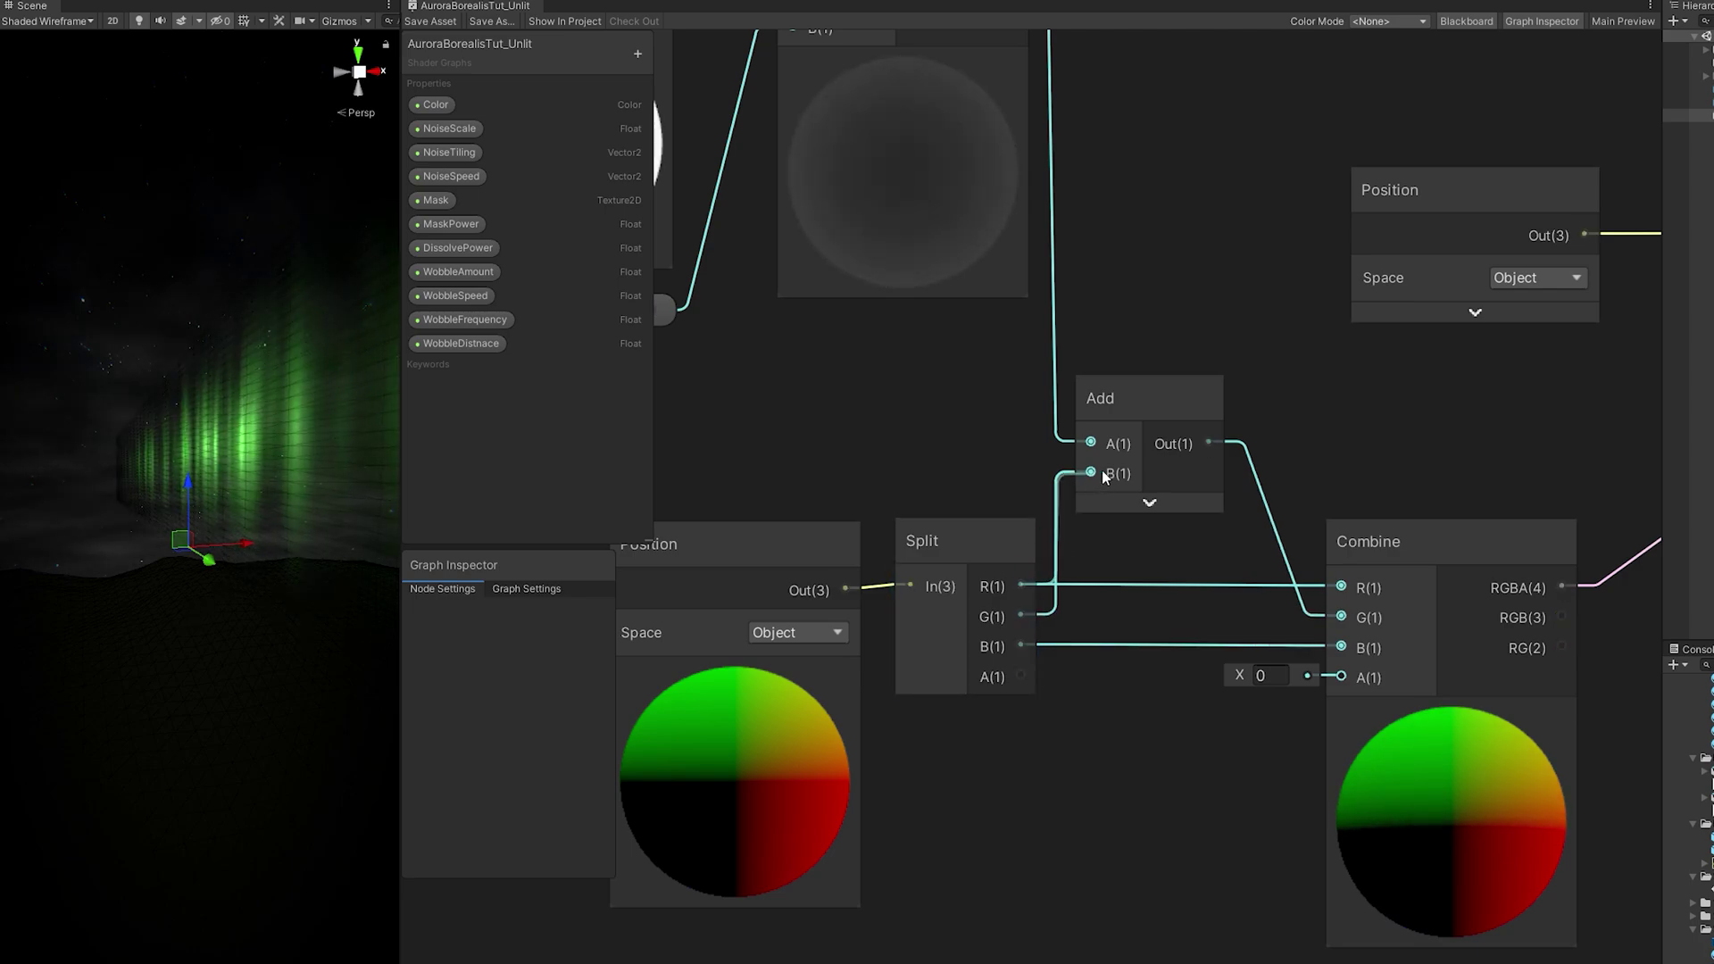
left_click_drag(1102, 470, 1101, 471)
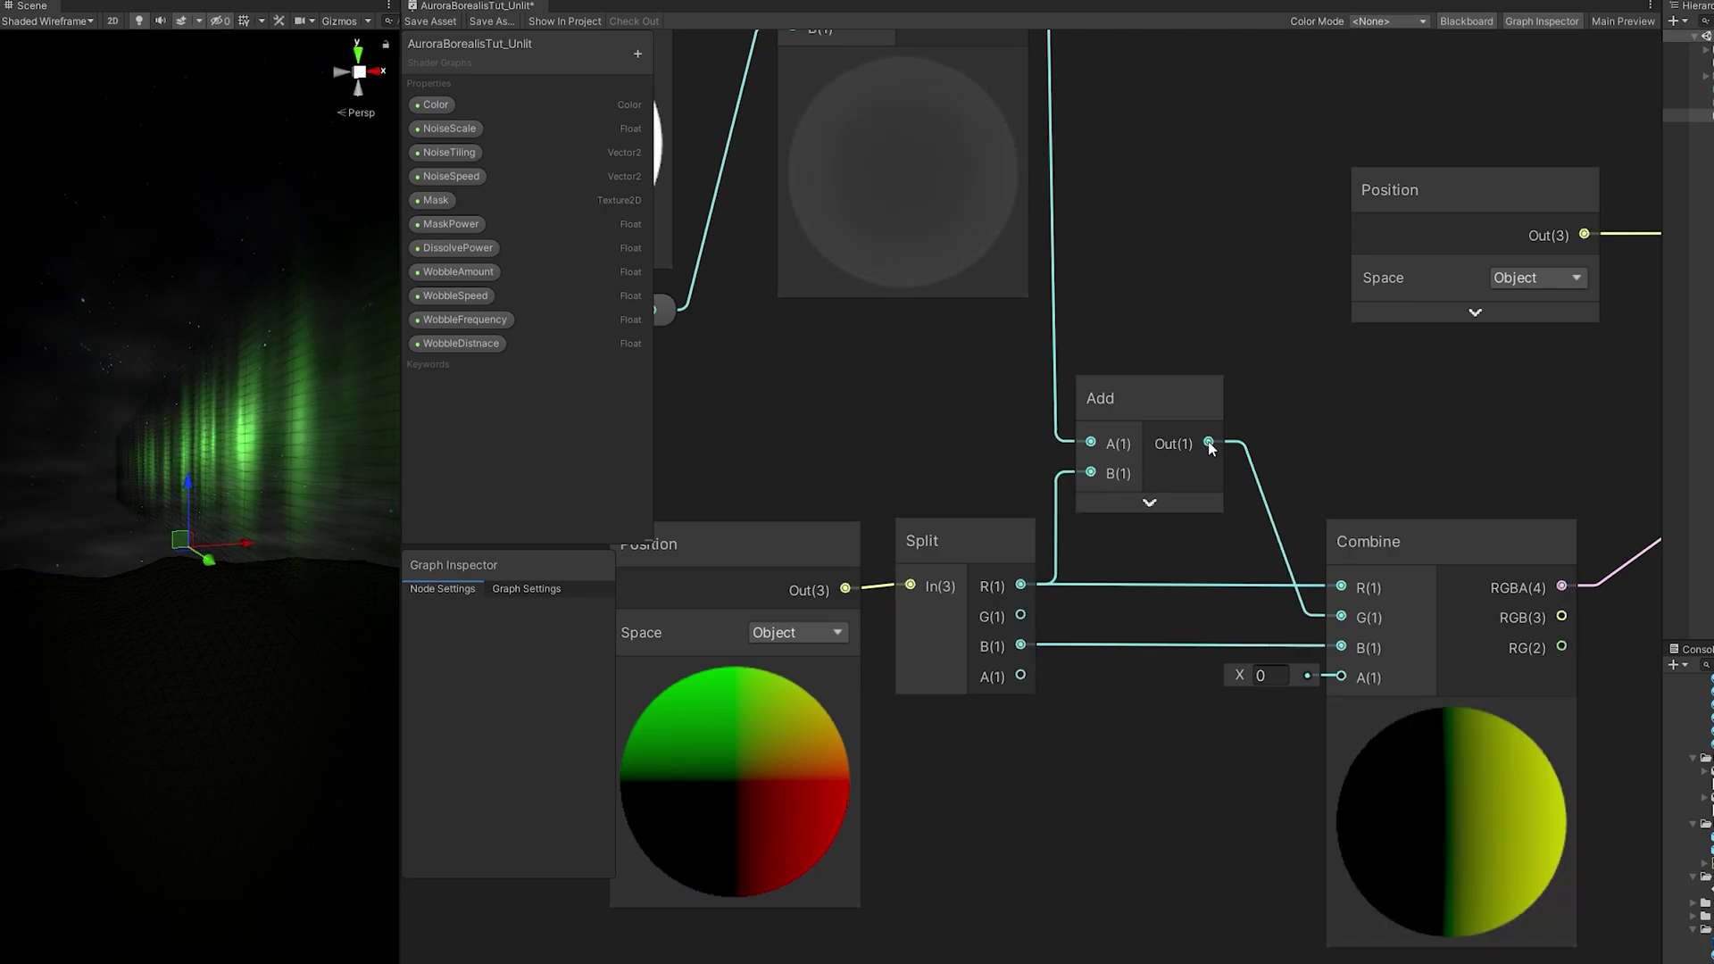
left_click_drag(1278, 596, 1341, 616)
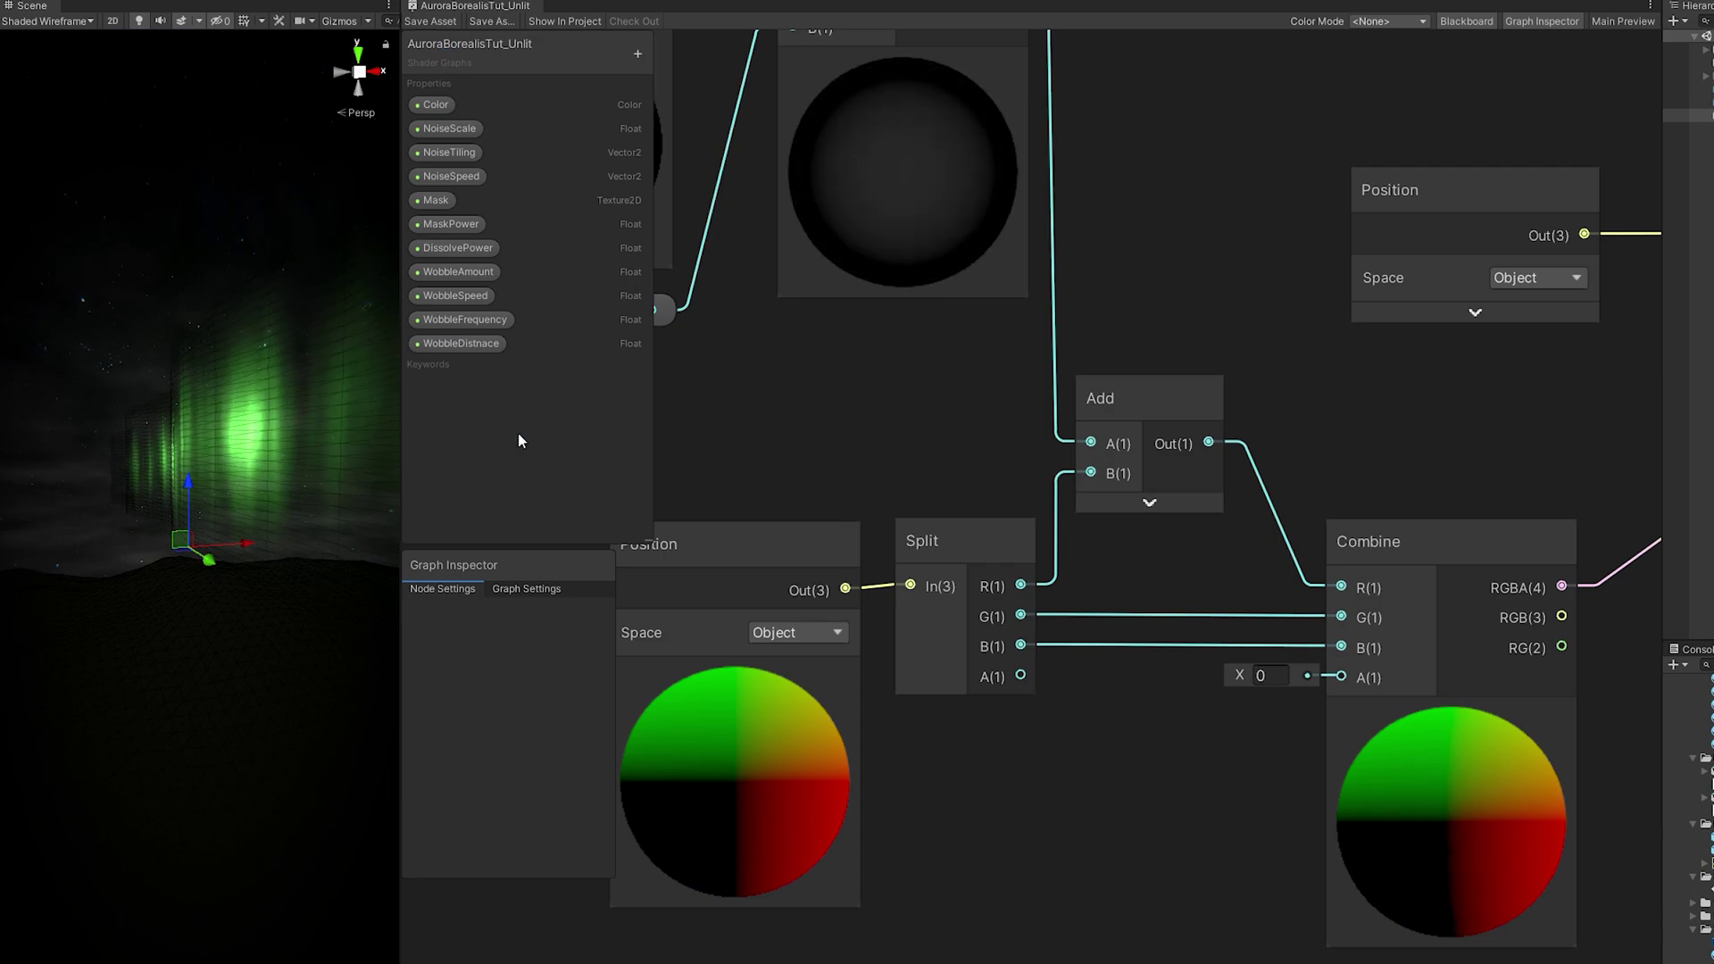
Try feeding A of the WobbleFrequency Multiply from the world-position Split's R output and from its G output, saving each variant.
middle_click_drag(791, 436, 1302, 451)
scroll(1302, 452, "down", 4)
middle_click_drag(929, 456, 1348, 460)
scroll(972, 452, "up", 4)
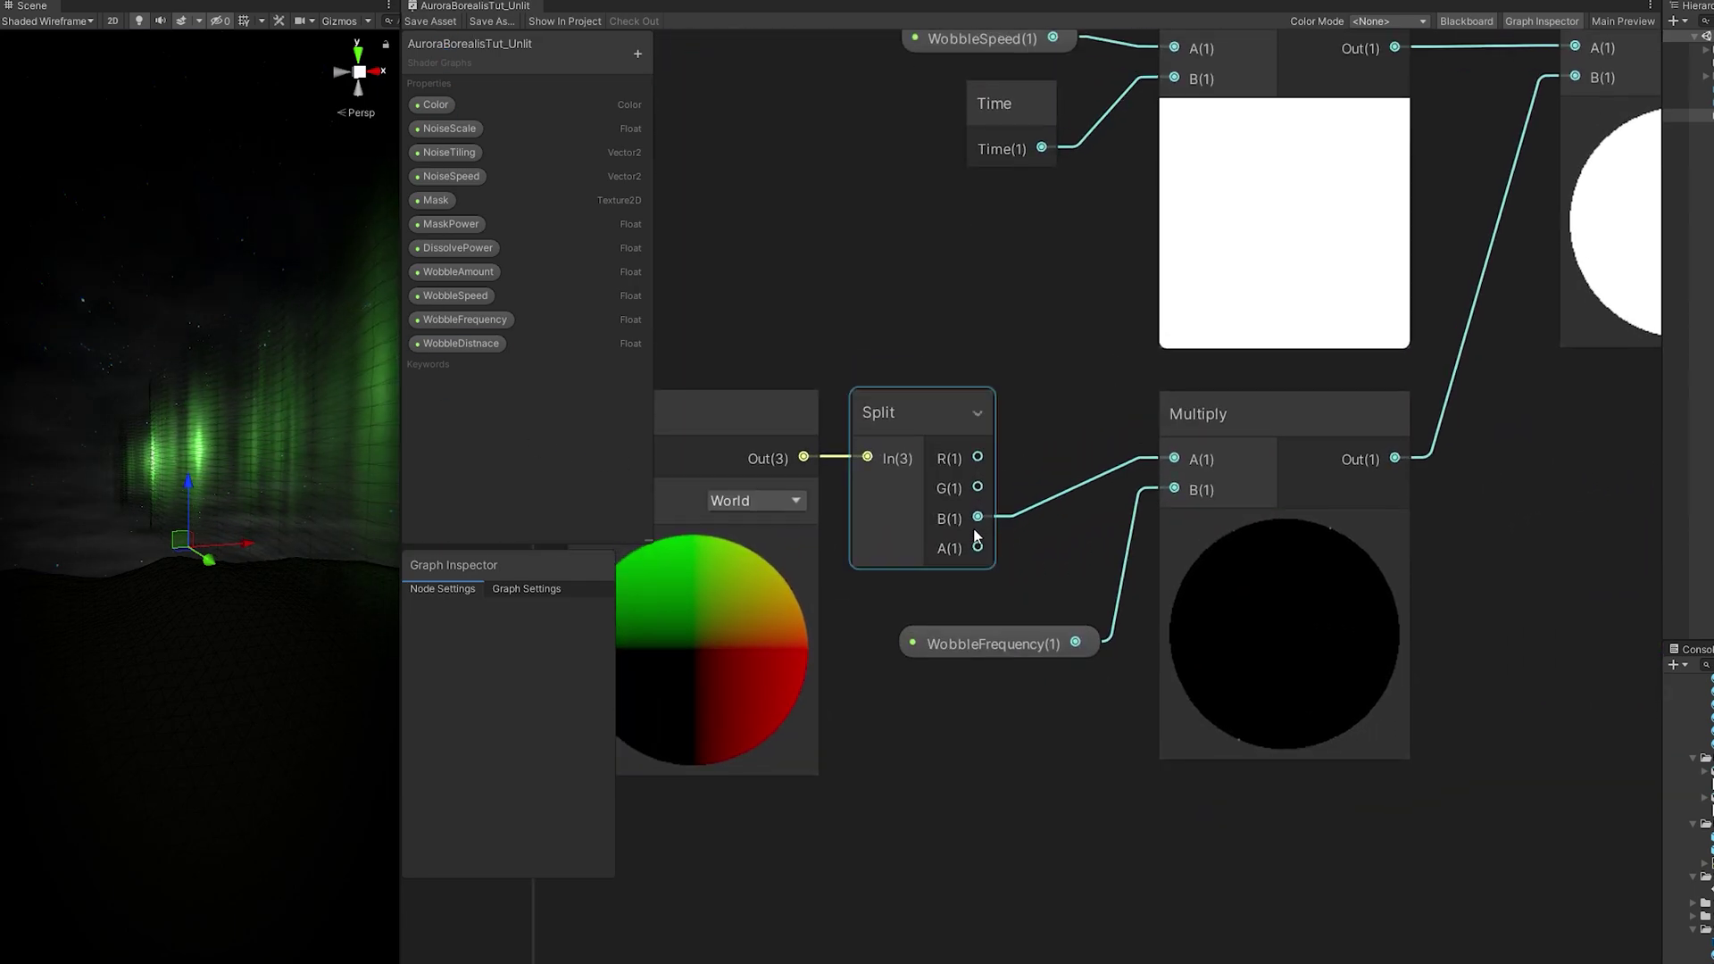
middle_click_drag(1023, 508, 1143, 498)
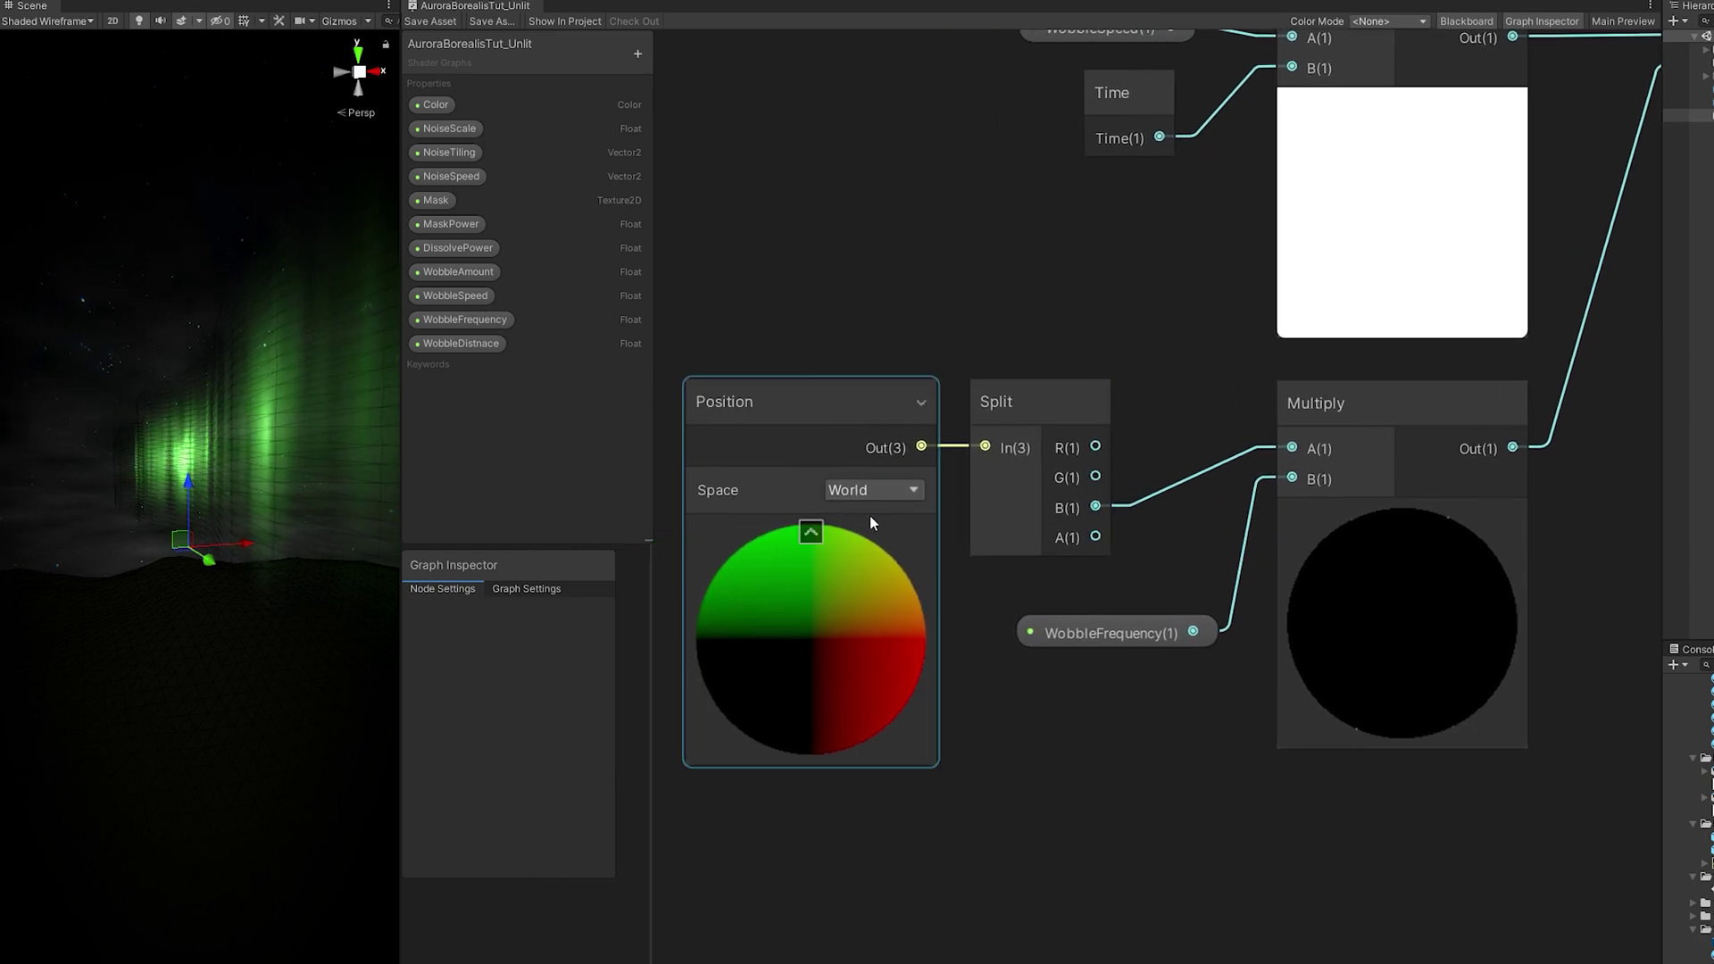
scroll(893, 478, "down", 3)
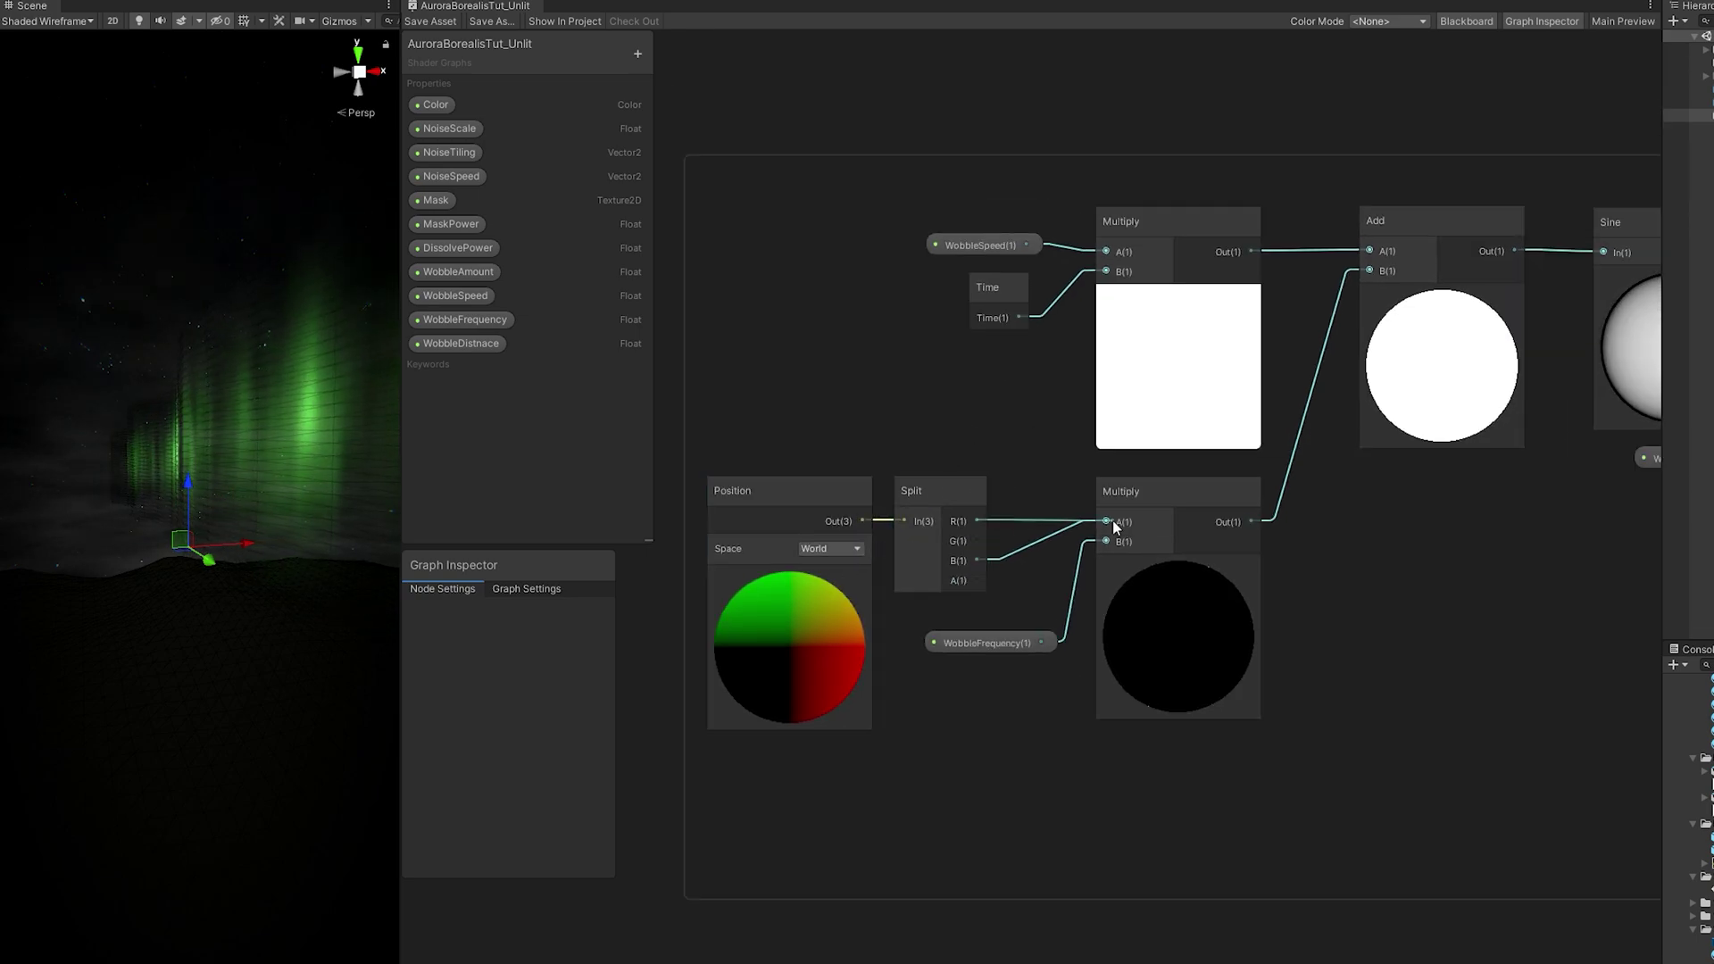
left_click_drag(1114, 527, 1107, 522)
key("ctrl+s")
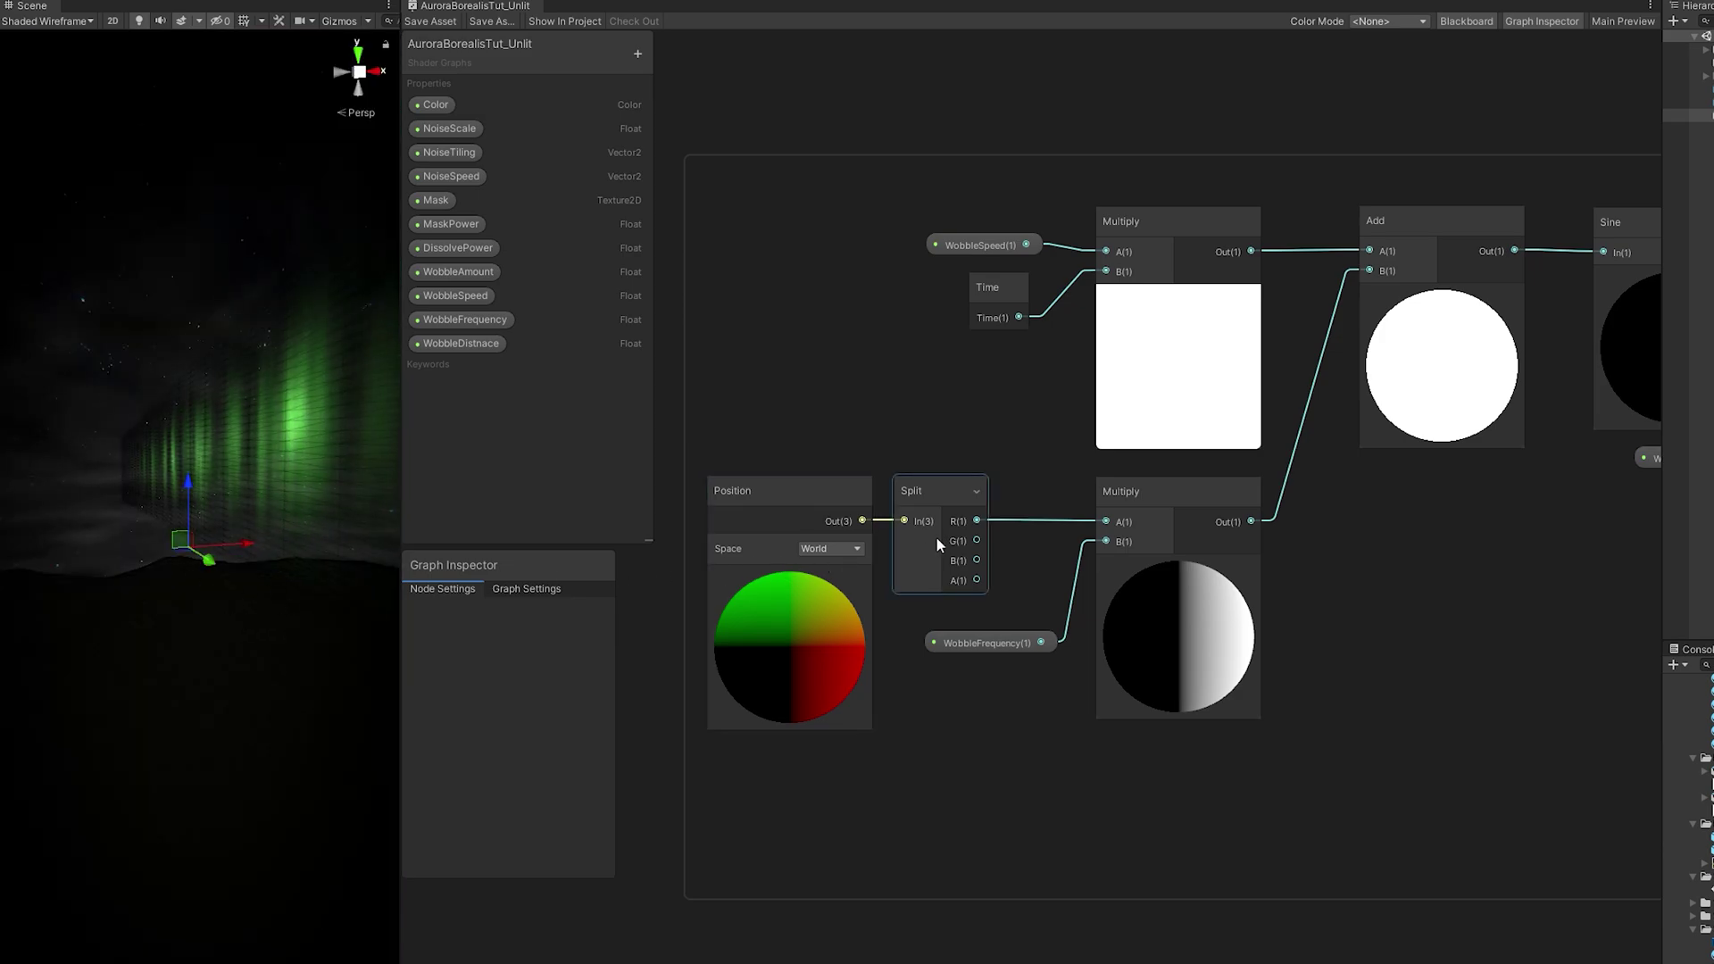
left_click_drag(1116, 527, 1108, 521)
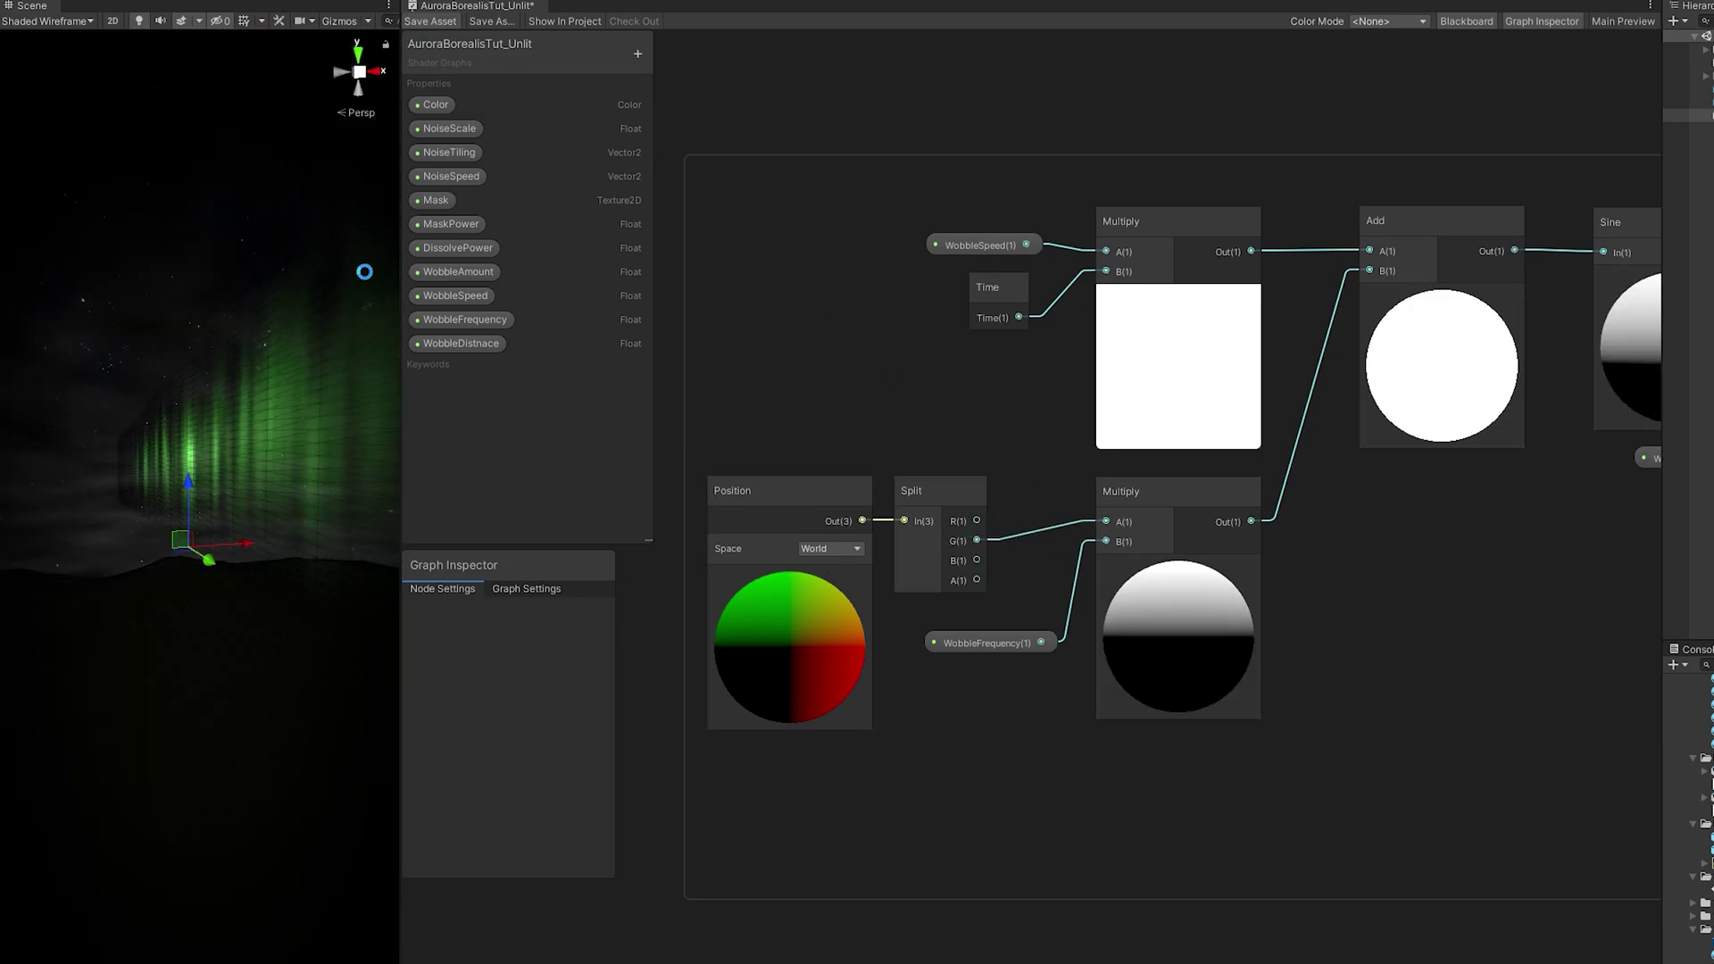
key("ctrl+s")
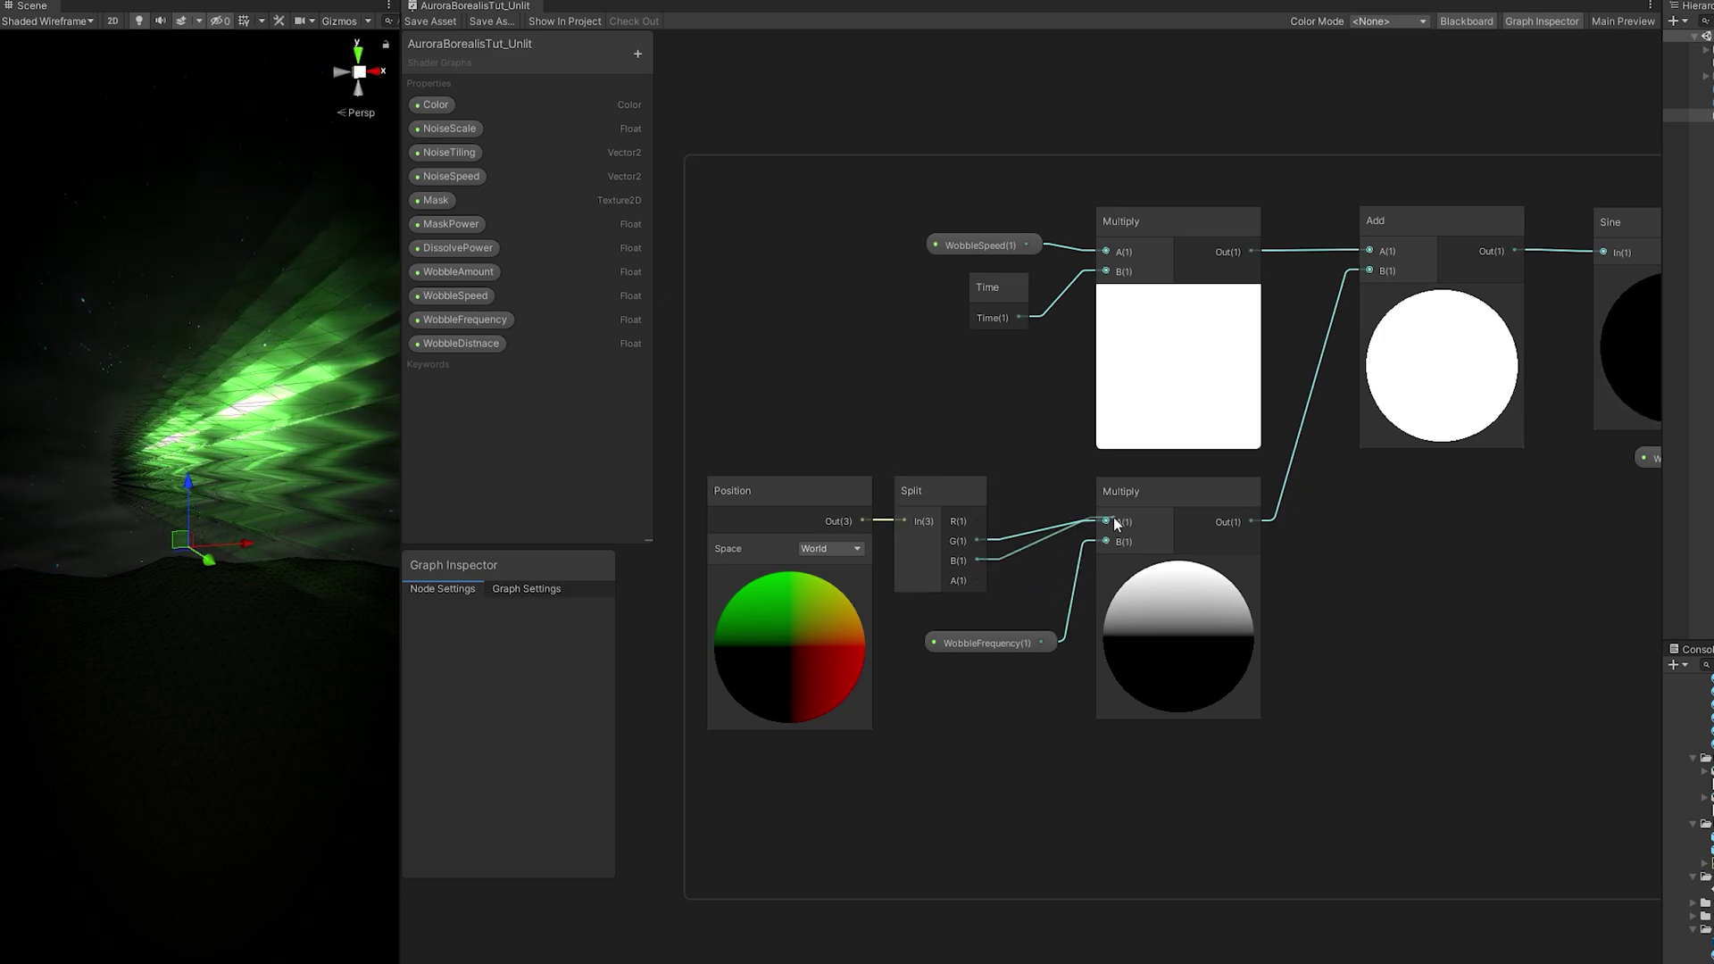
Reconnect the world-position Split's B output to A of the WobbleFrequency Multiply, save, and inspect the aurora in the Scene view.
left_click_drag(1114, 524, 1108, 521)
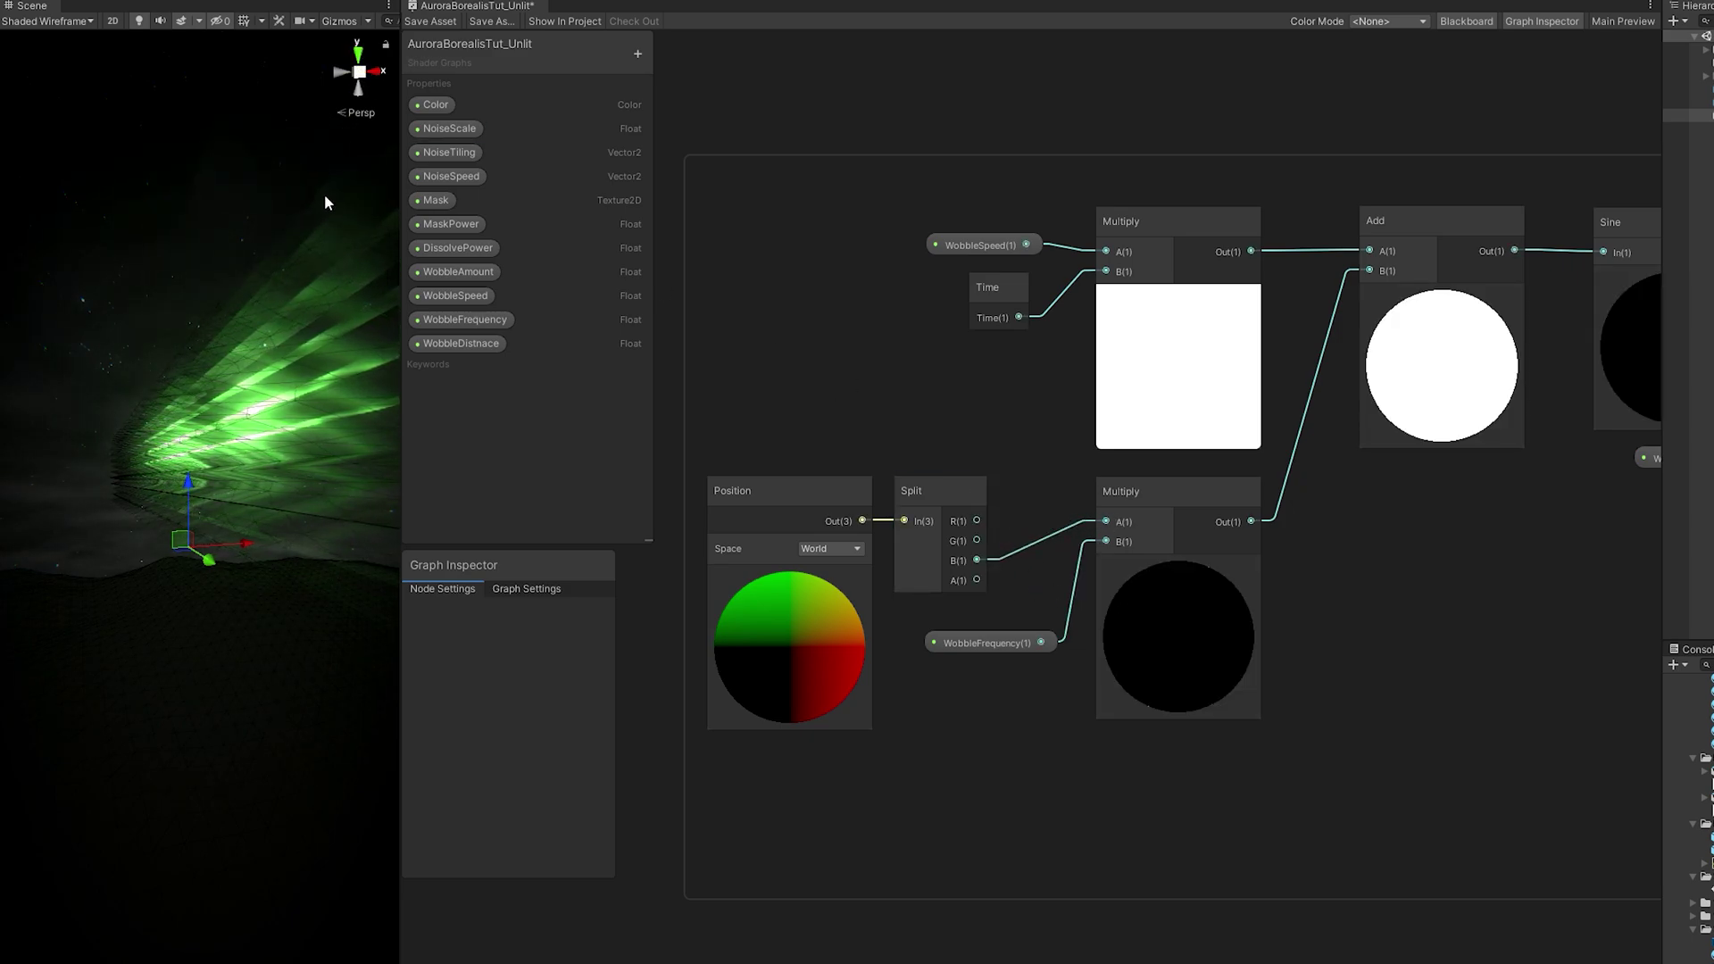
left_click(439, 22)
right_click_drag(323, 132, 336, 451)
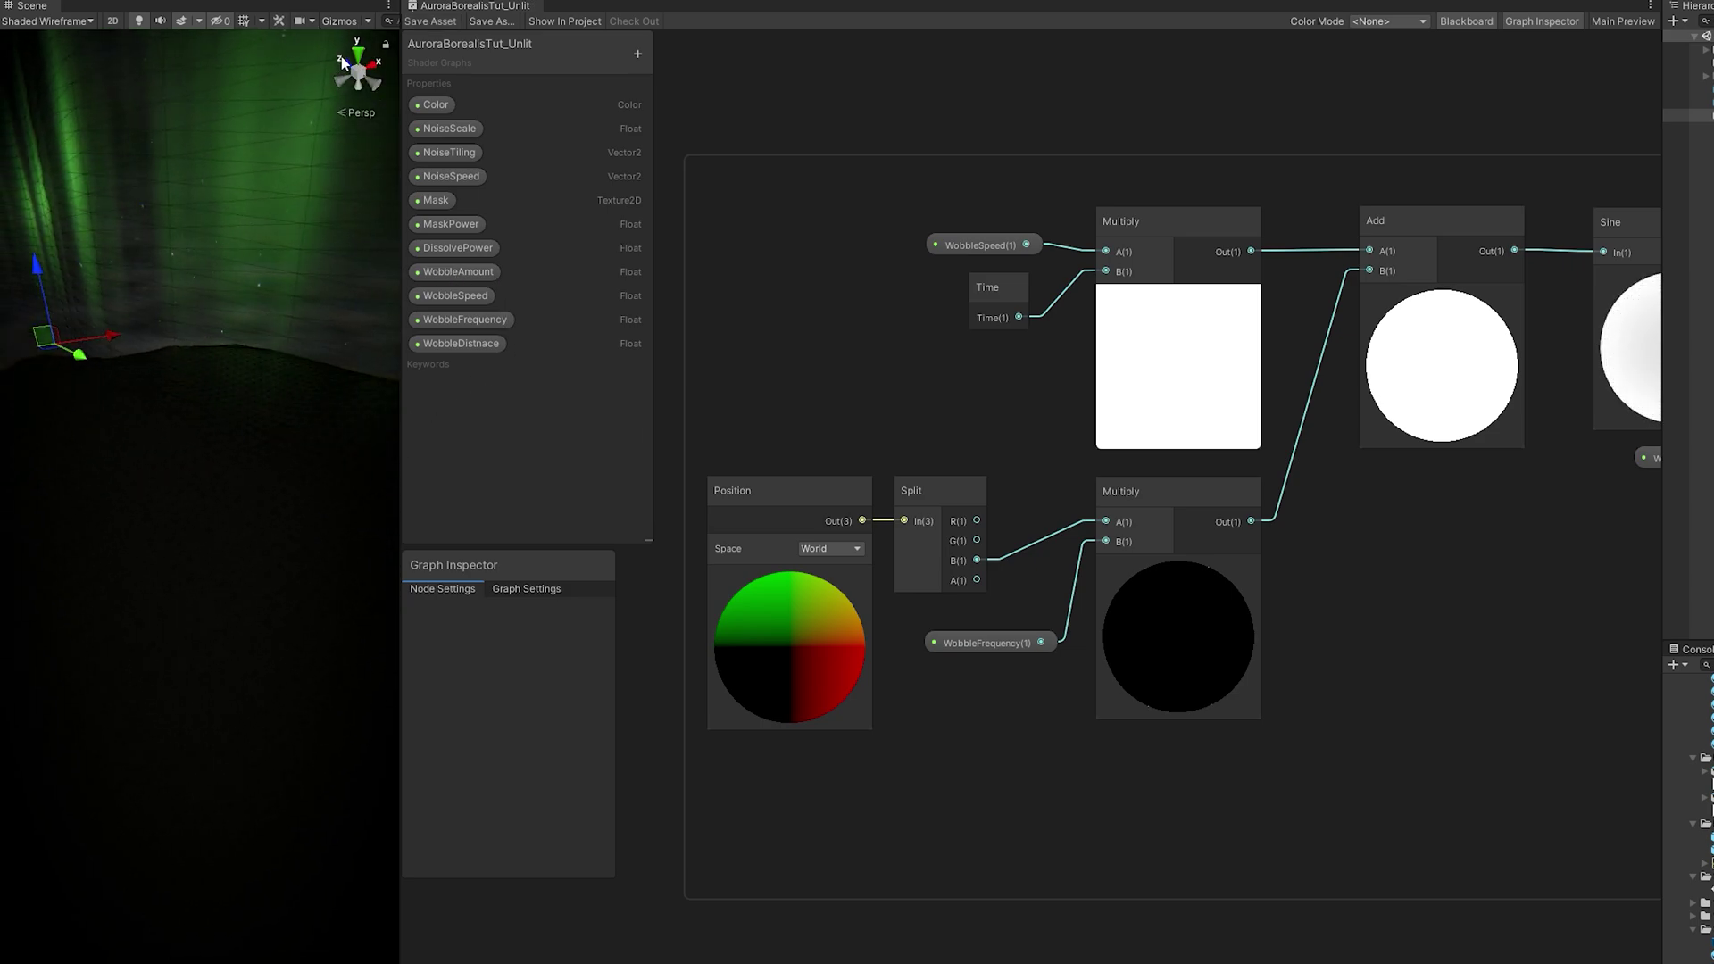
right_click_drag(182, 285, 42, 171)
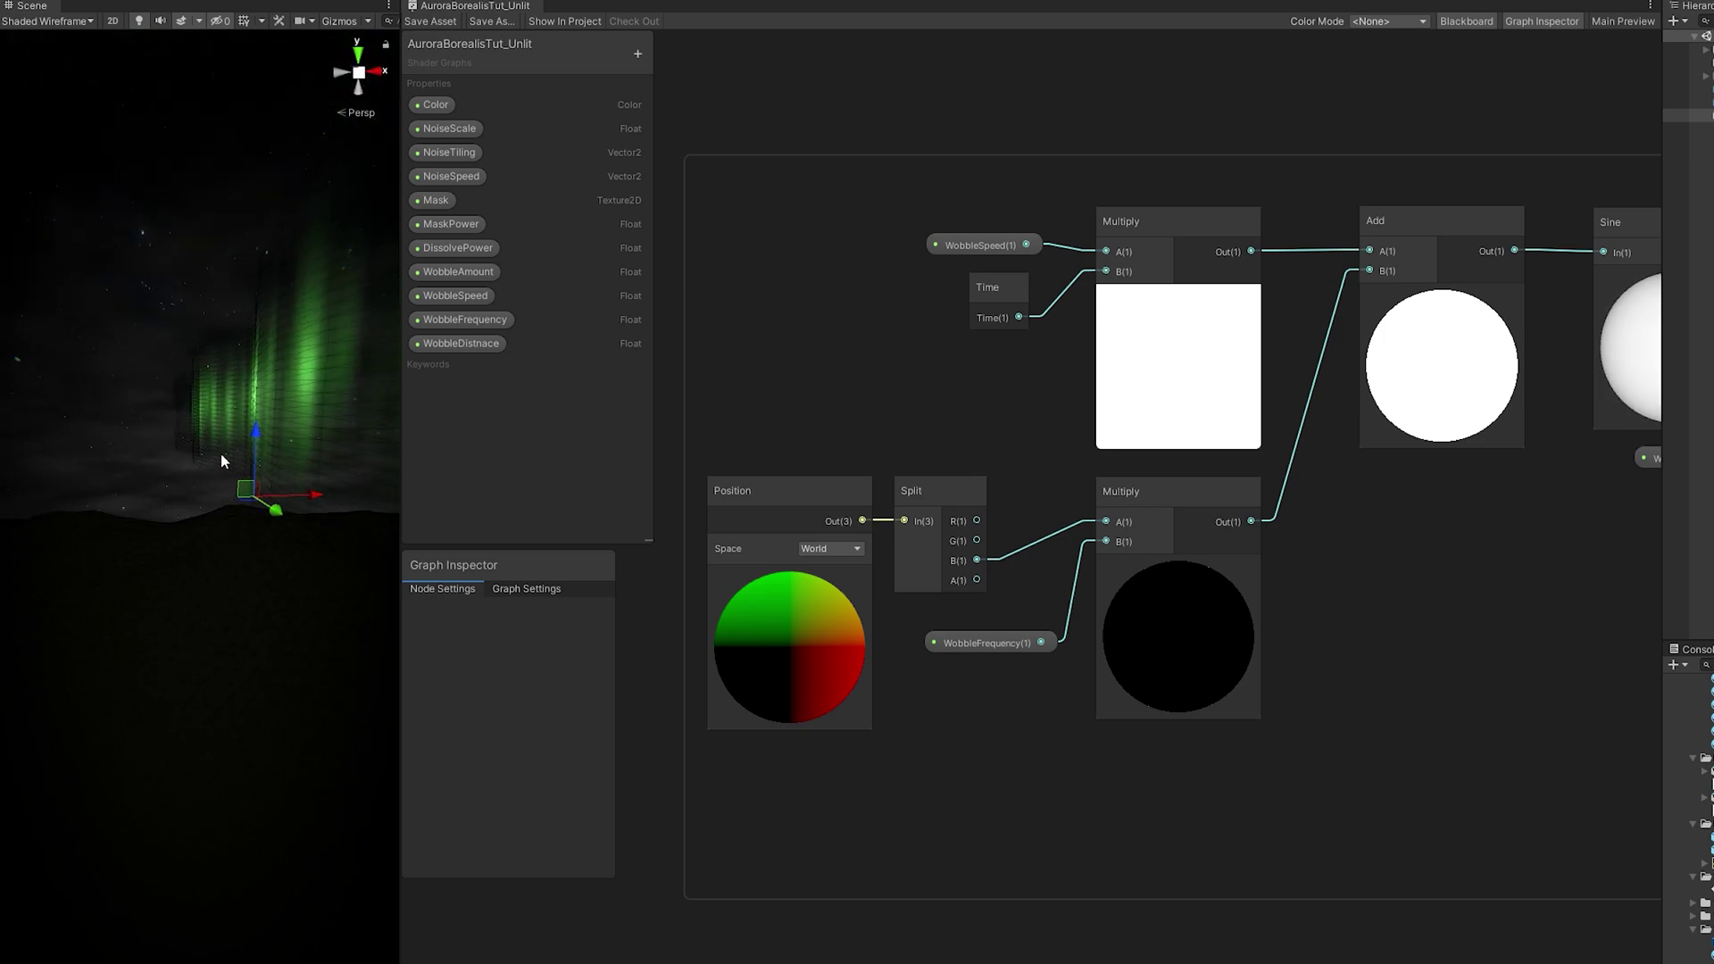